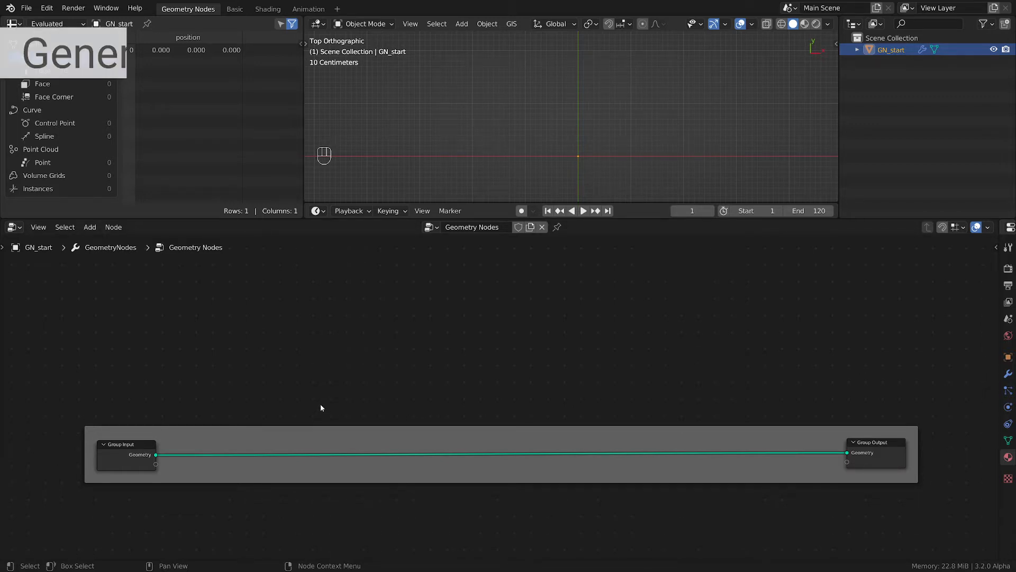
Insert a String to Curves node into the link between the Group Input and Group Output nodes
scroll(277, 454, "up", 1)
scroll(278, 454, "down", 1)
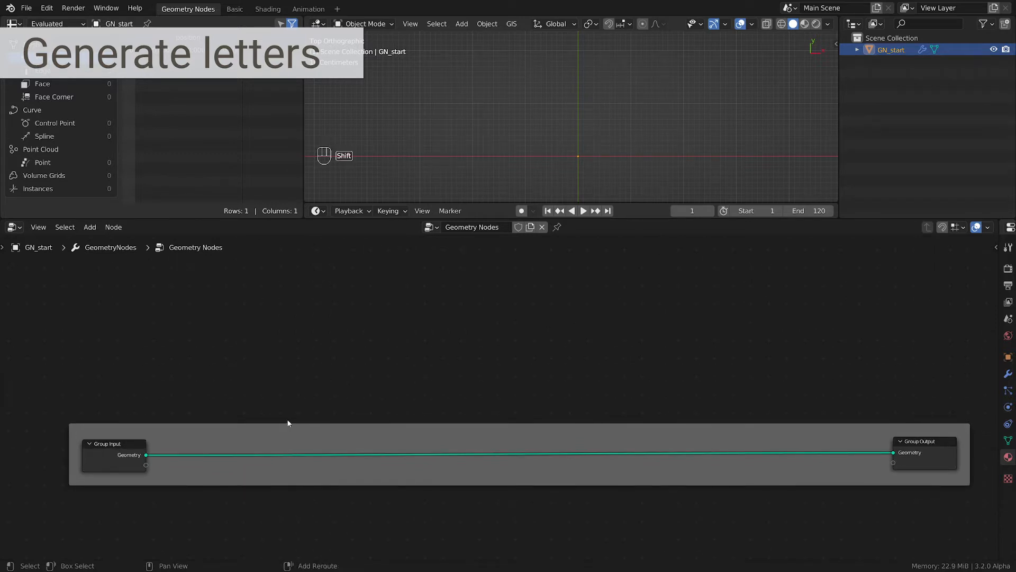
key("shift+a")
mouse_move(254, 487)
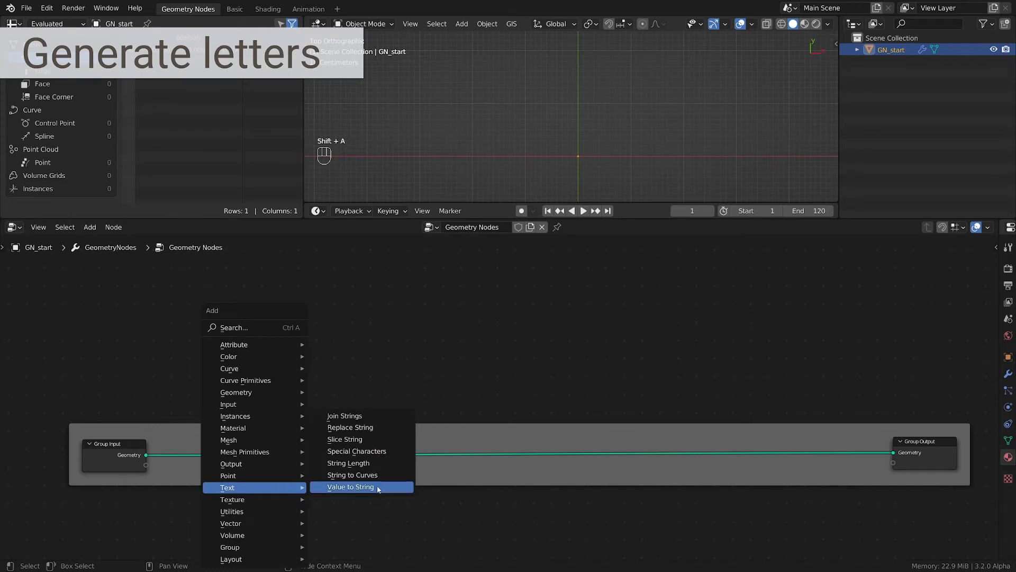
left_click(352, 475)
left_click(437, 452)
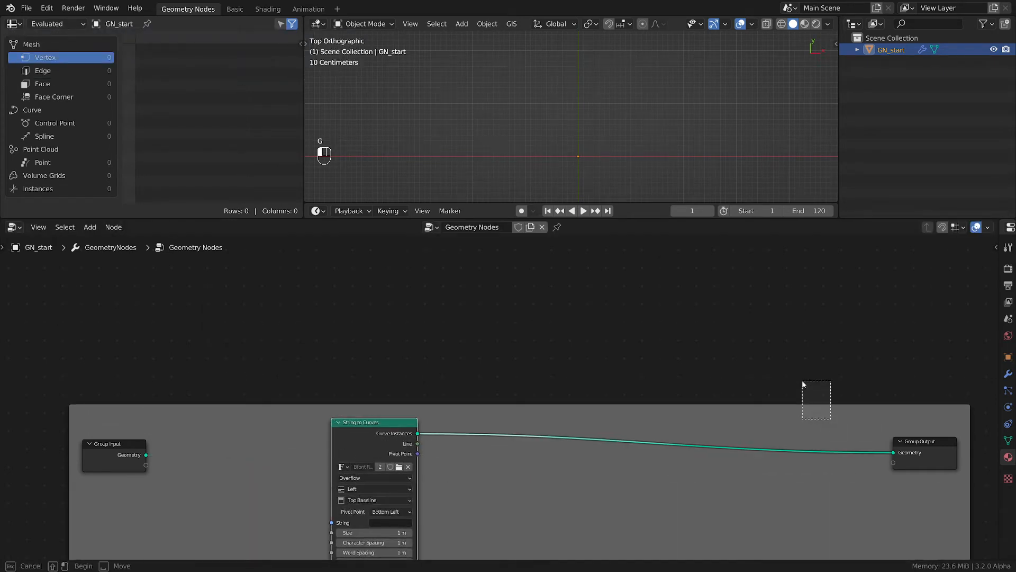
Enable a custom colour on the Group Input node and set it to bright green
left_click(129, 459)
key("n")
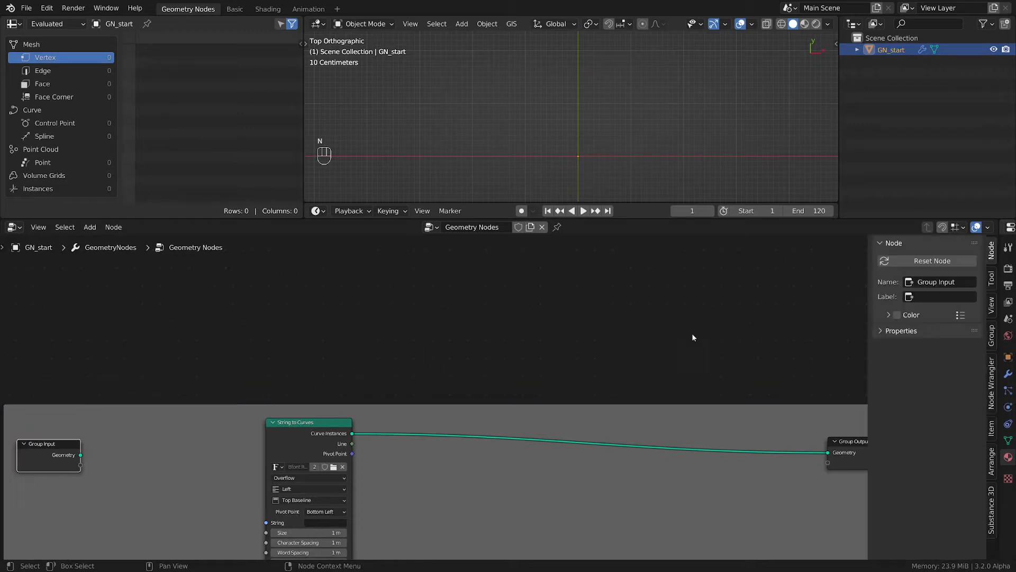
left_click(960, 314)
left_click(897, 315)
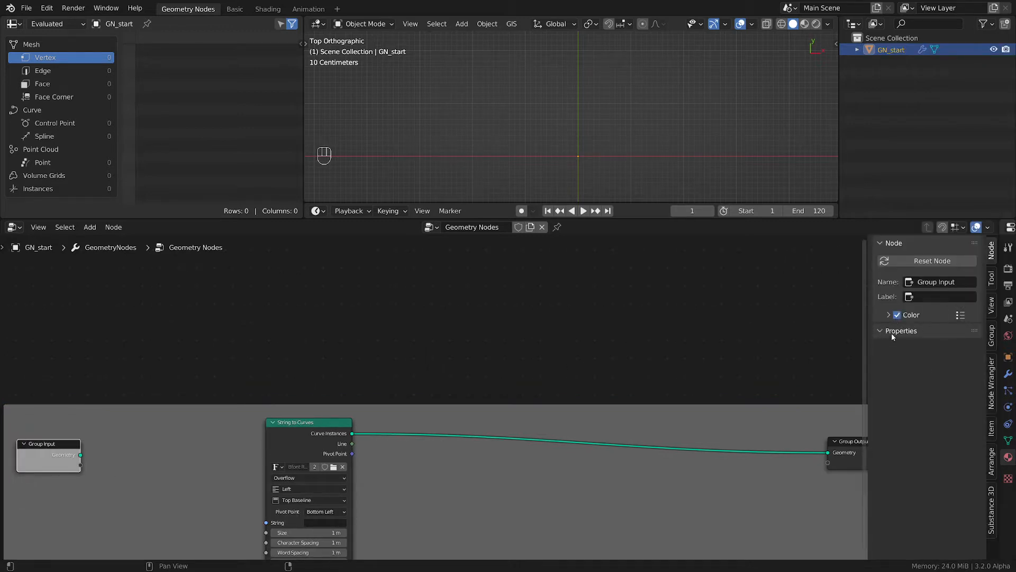
left_click(890, 316)
left_click(922, 333)
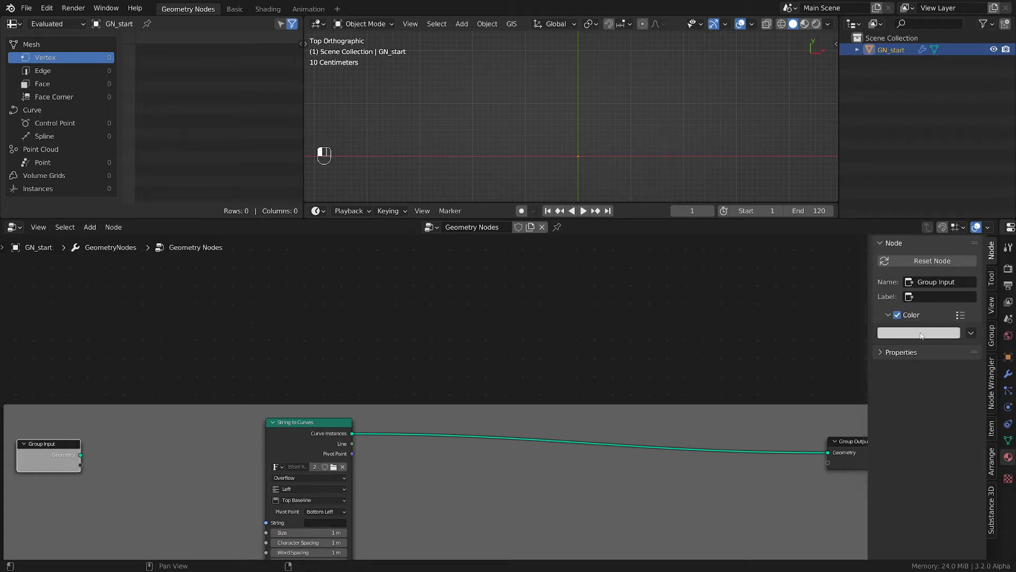
left_click(864, 198)
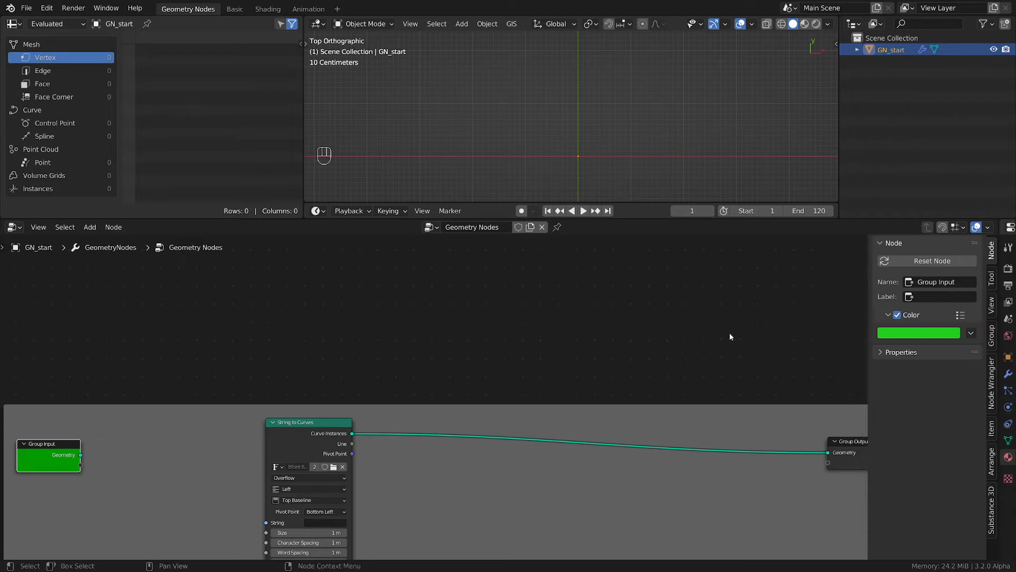
Show the node group's inputs and outputs, and widen the properties editor to display the Geometry Nodes modifier
left_click(991, 336)
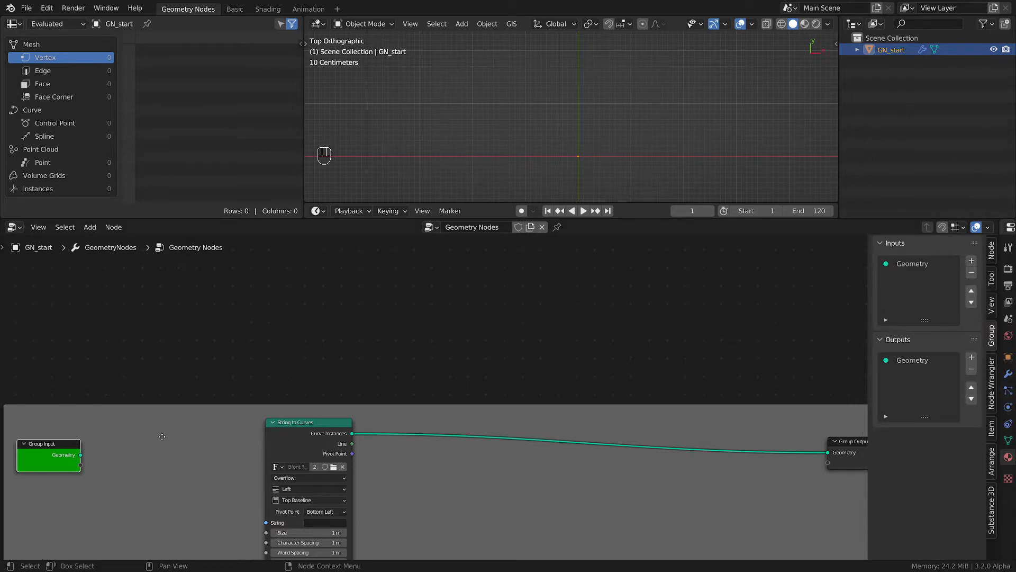
middle_click_drag(207, 452, 262, 407)
left_click_drag(91, 412, 108, 418)
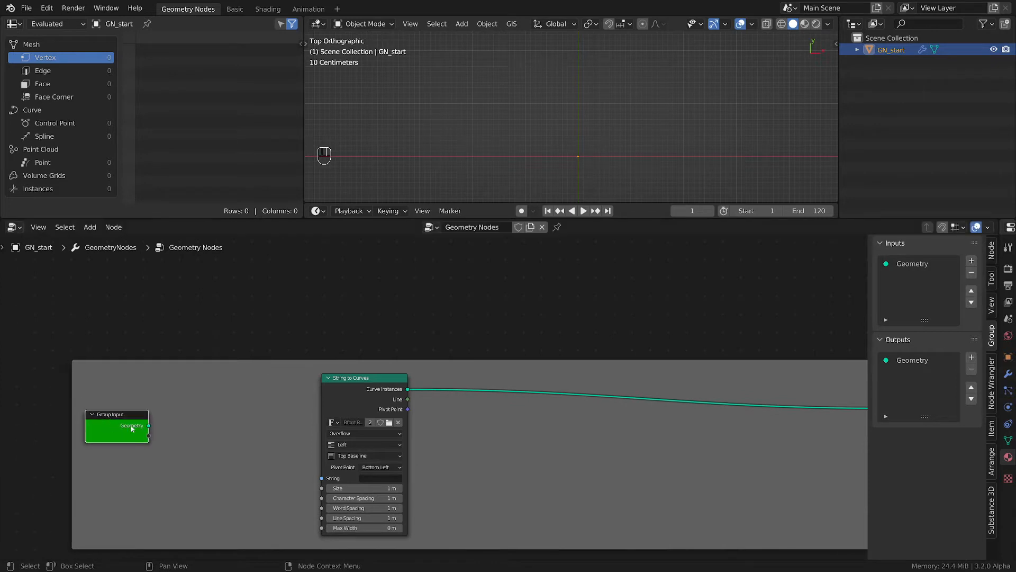
scroll(167, 420, "up", 1)
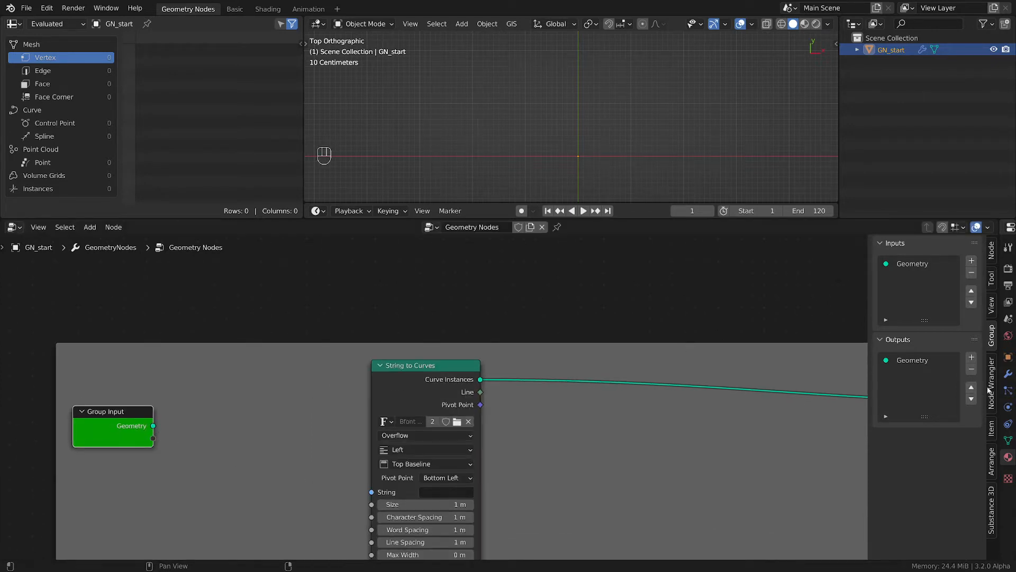
left_click_drag(1001, 363, 782, 385)
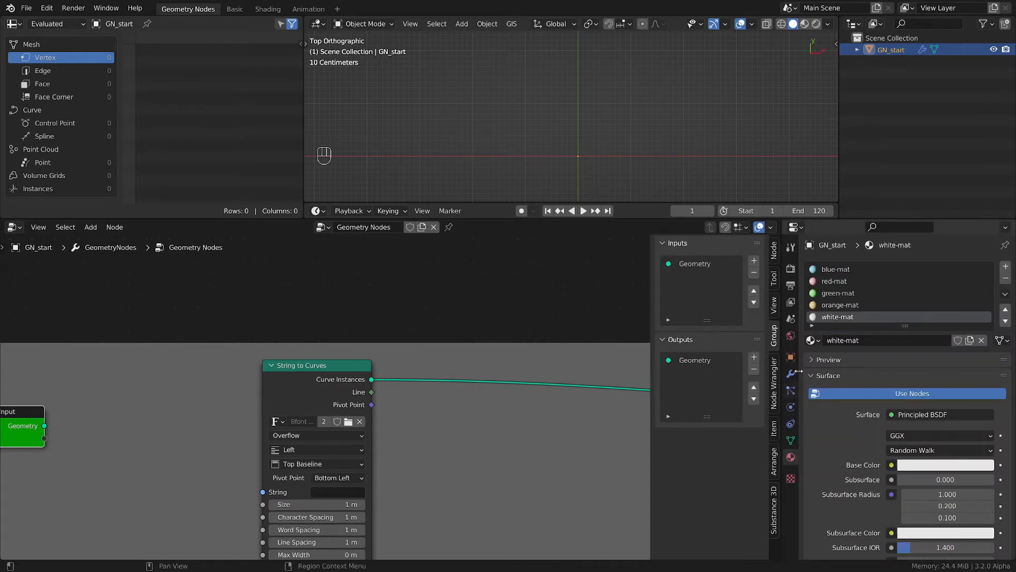
left_click(791, 374)
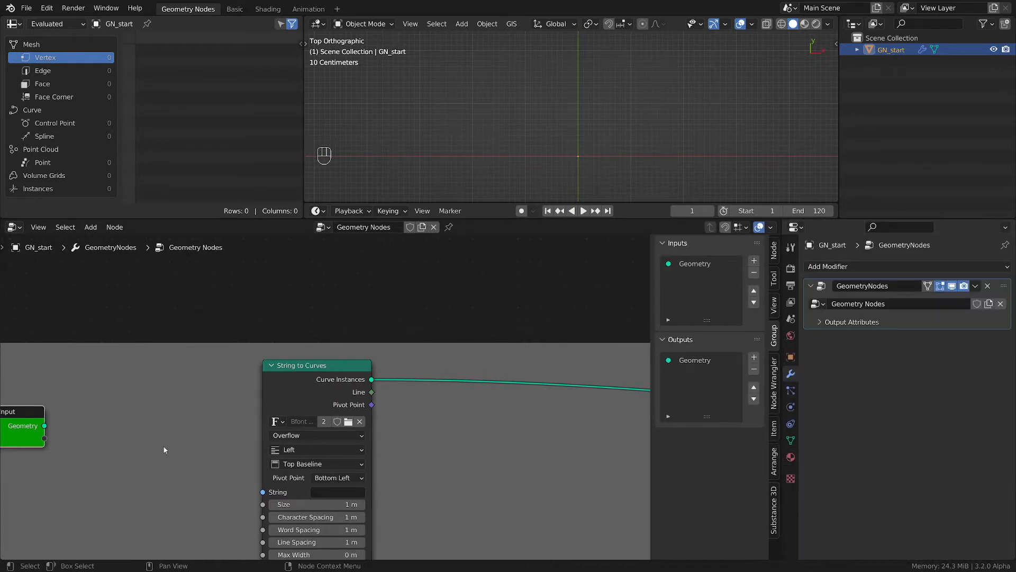
Expose the String to Curves node's String socket as a group input with the default value "Duplicate Elements"
key("Home")
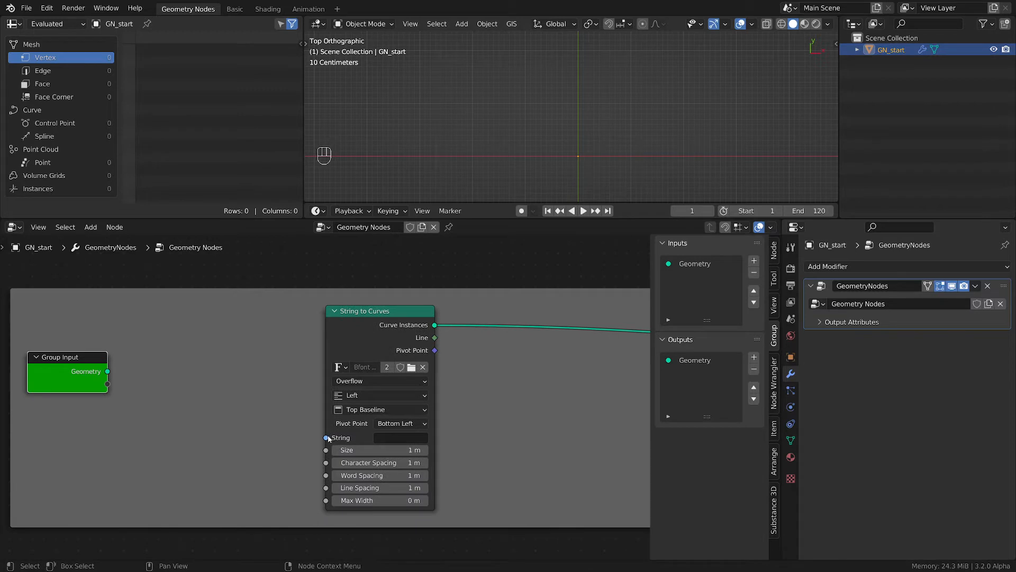
left_click_drag(327, 438, 108, 385)
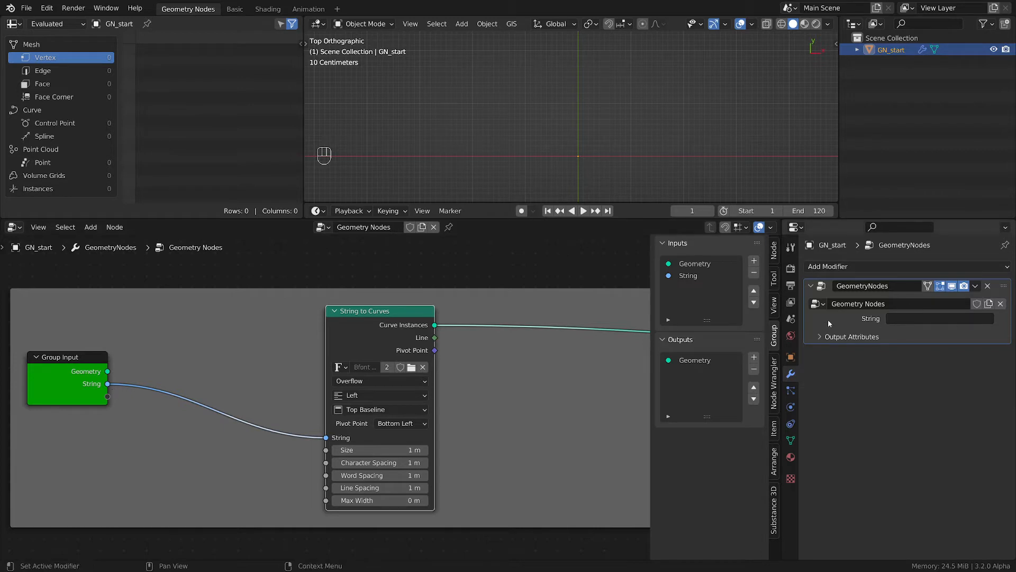
left_click(689, 276)
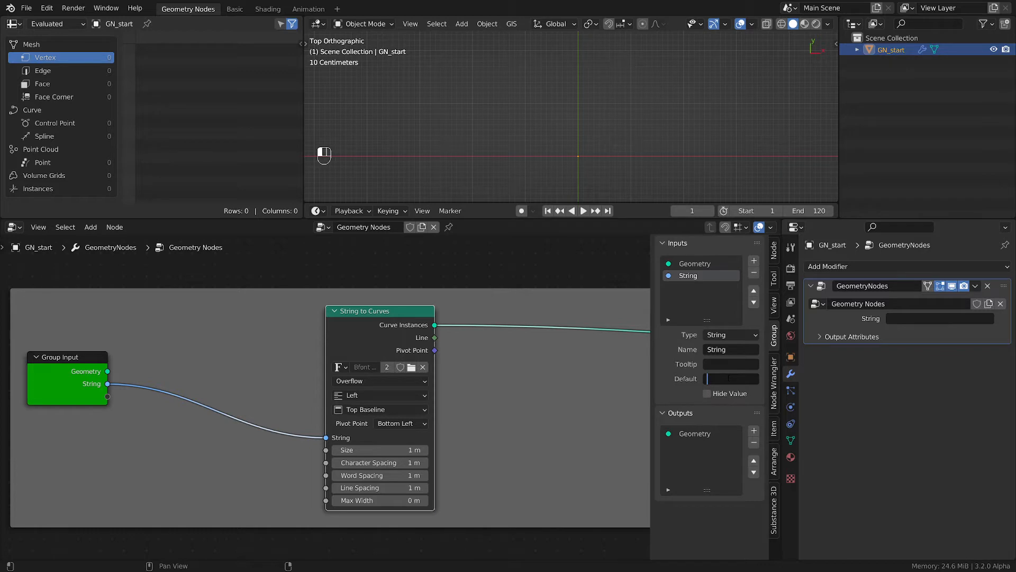
type("ABC")
key("BackSpace")
key("BackSpace")
key("BackSpace")
type("Duplicate Elements")
key("Return")
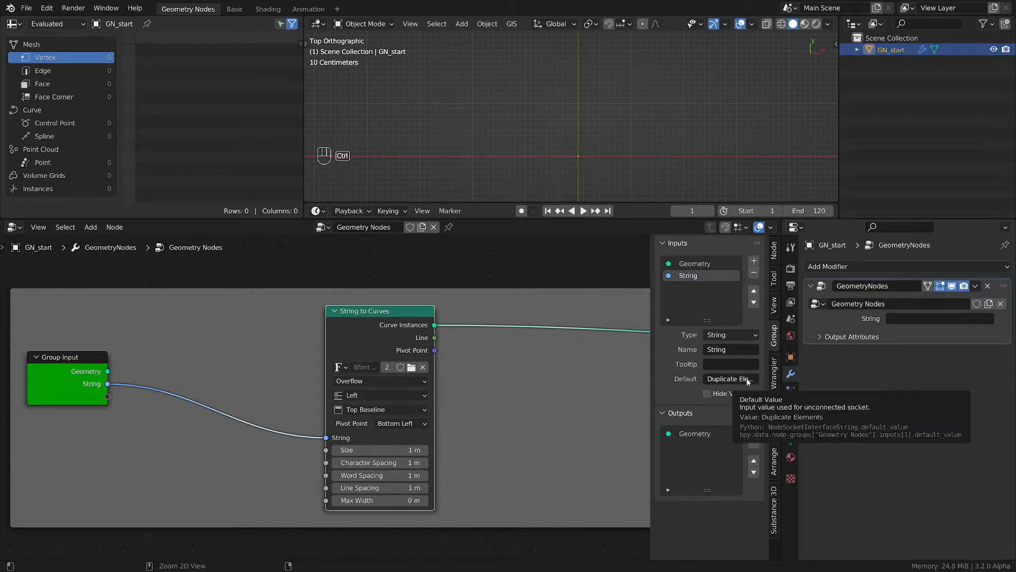
Copy the String input's default text into the modifier's String value and frame the text in the viewport
key("ctrl+c")
key("ctrl+v")
scroll(694, 146, "down", 3)
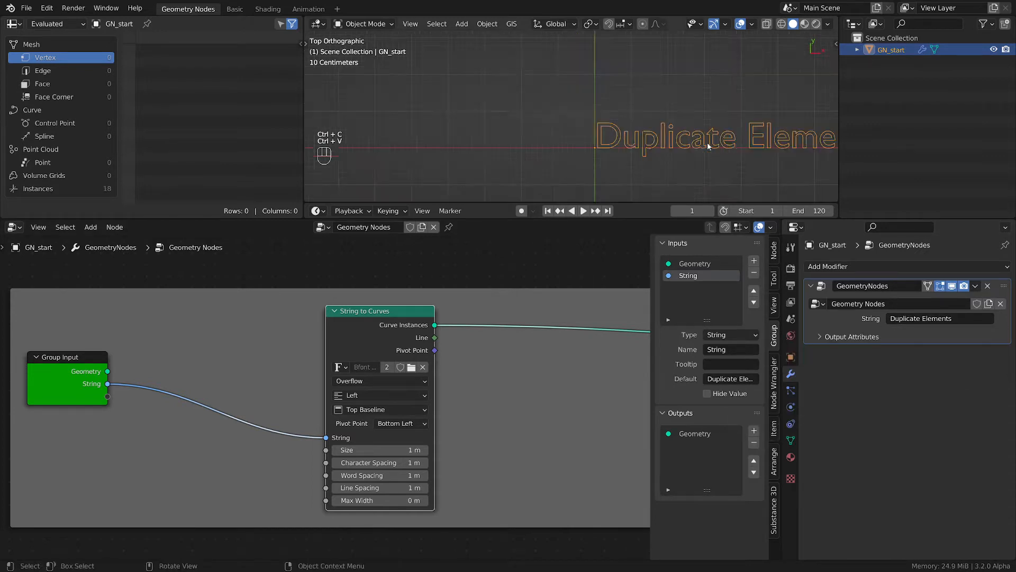
middle_click_drag(715, 143, 586, 133, "shift")
scroll(421, 328, "up", 2)
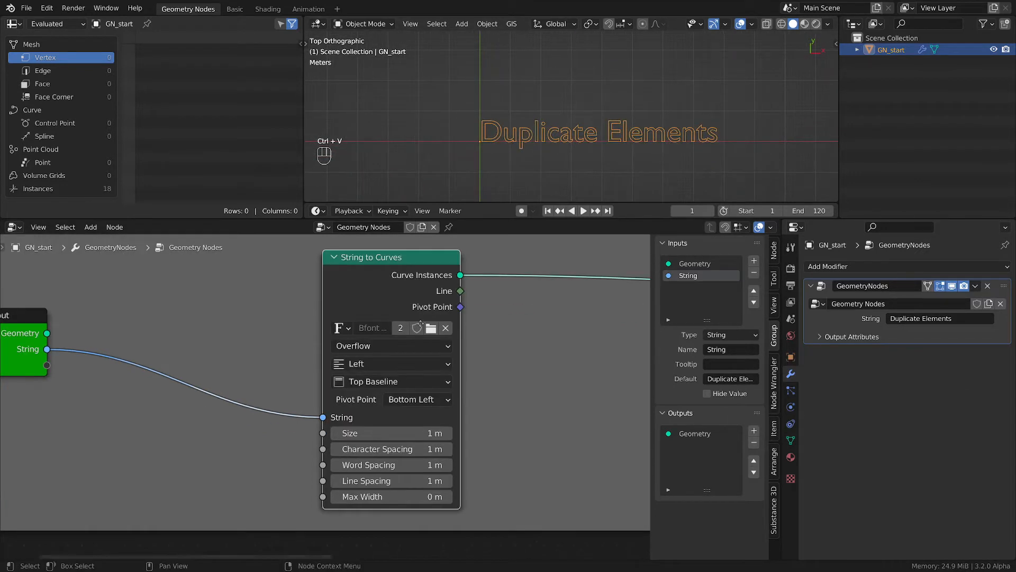
Set the String to Curves alignment to Center and move the node closer to the Group Input node
left_click(391, 363)
left_click(373, 398)
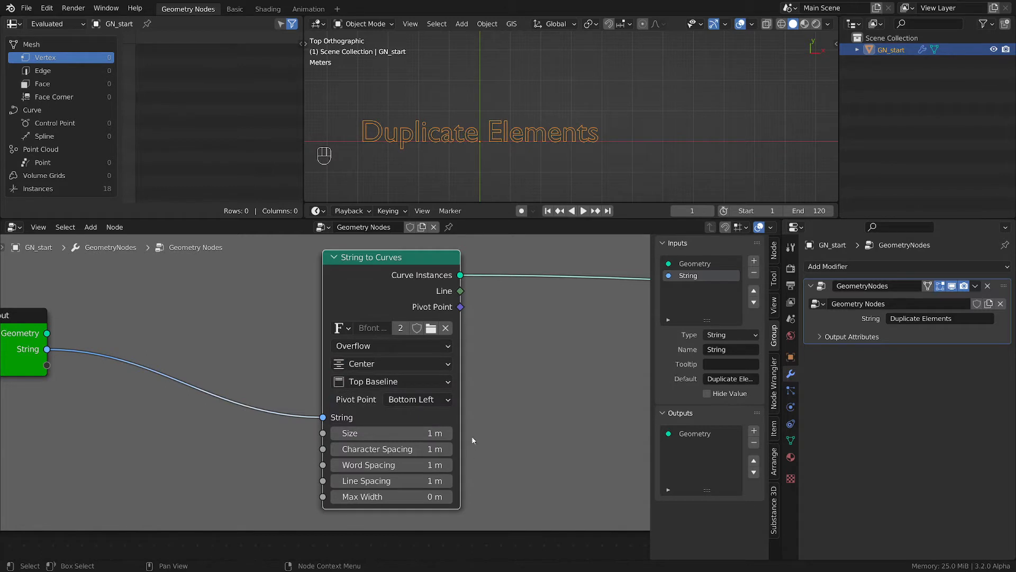
scroll(439, 317, "down", 2)
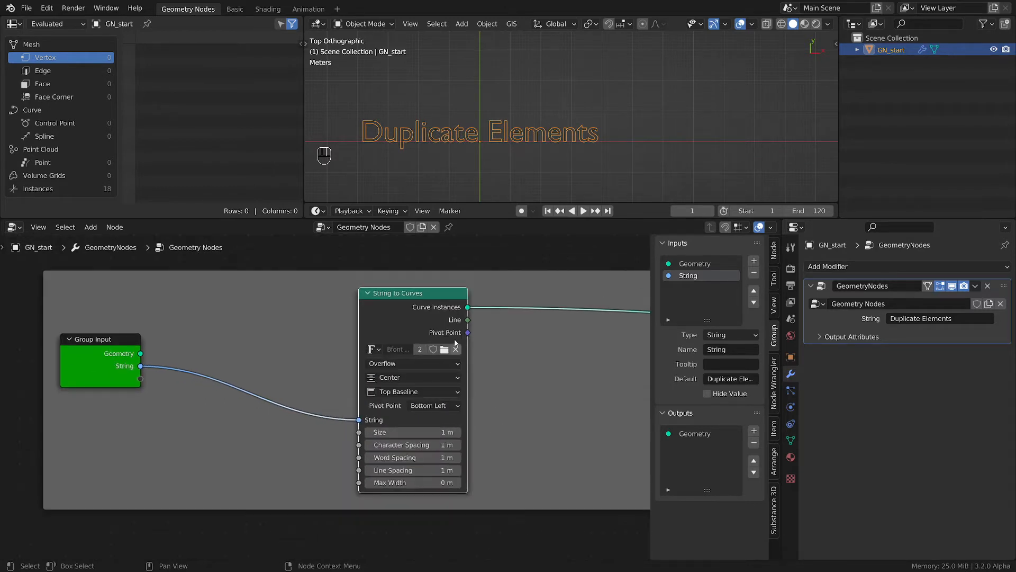
left_click_drag(431, 312, 341, 305)
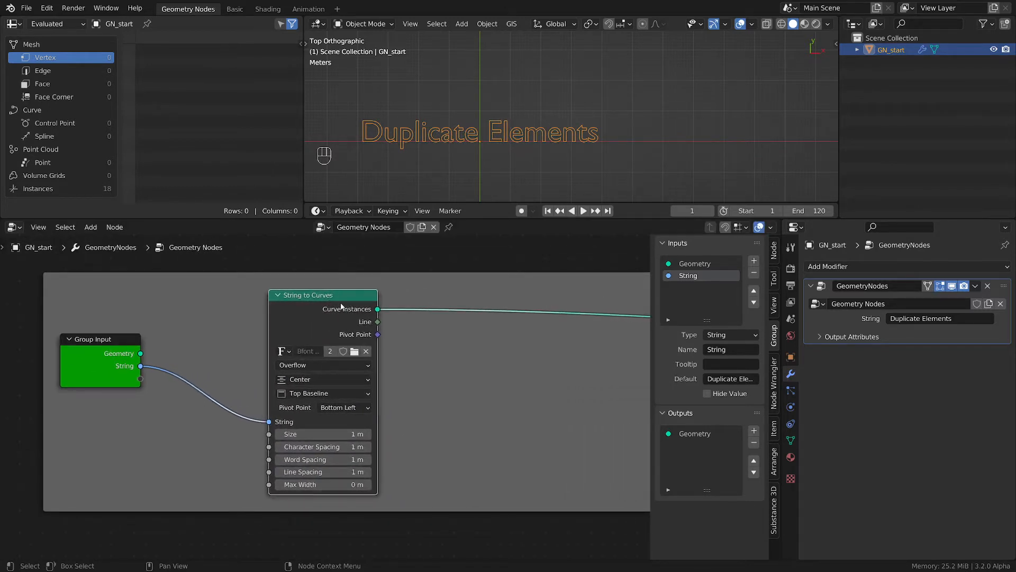
Give the String group input the tooltip text "Tooltip" and check it on the modifier's String value
left_click(730, 364)
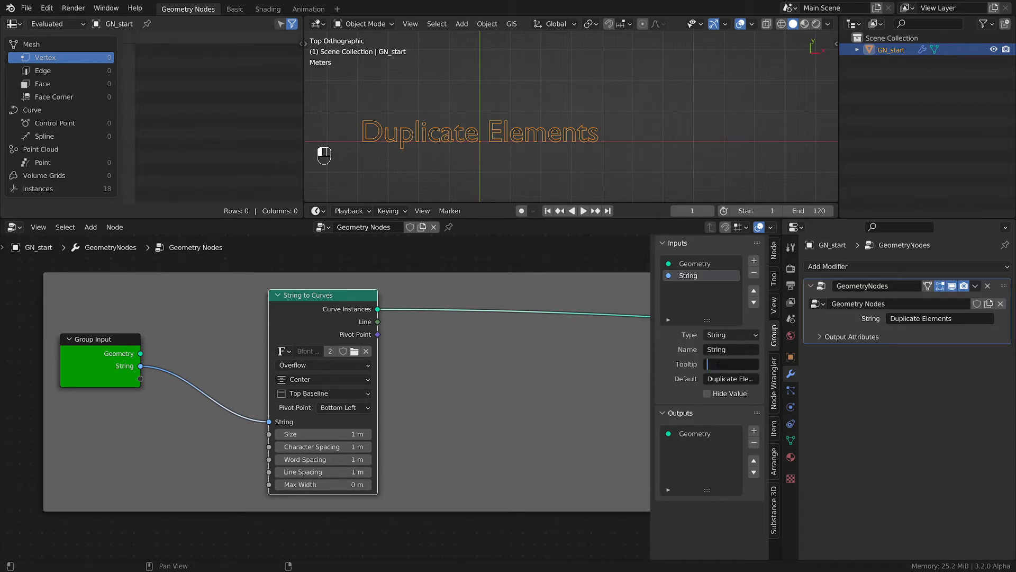
type("Tooltip")
key("Return")
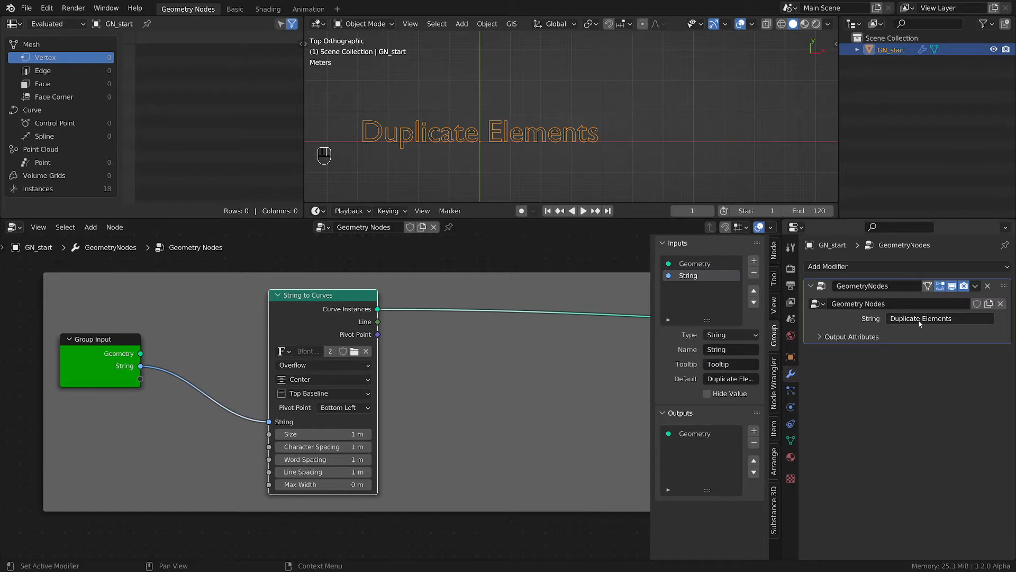
mouse_move(919, 324)
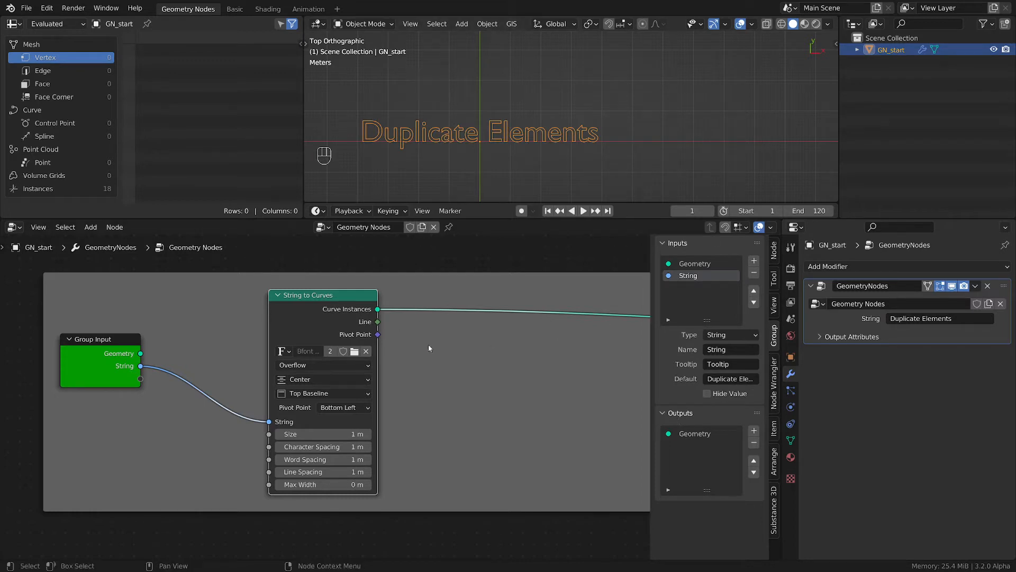
Reposition the Group Output node so it lines up with the String to Curves node's Curve Instances output
scroll(460, 374, "down", 1)
middle_click_drag(460, 374, 367, 402)
scroll(411, 378, "down", 2)
middle_click_drag(539, 399, 423, 400)
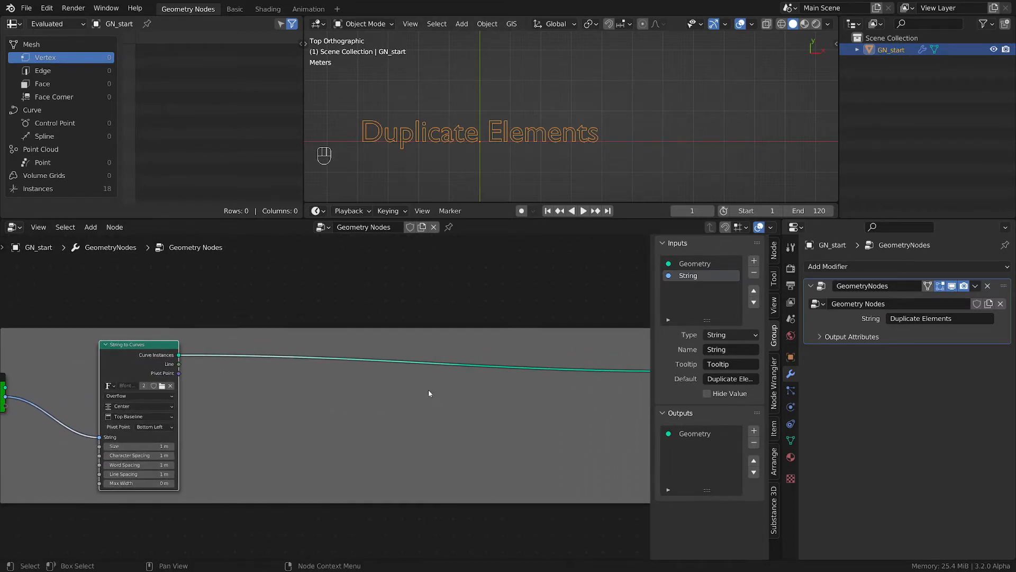
scroll(434, 392, "down", 5)
middle_click_drag(492, 392, 410, 406)
left_click_drag(554, 389, 573, 379)
scroll(317, 411, "up", 3)
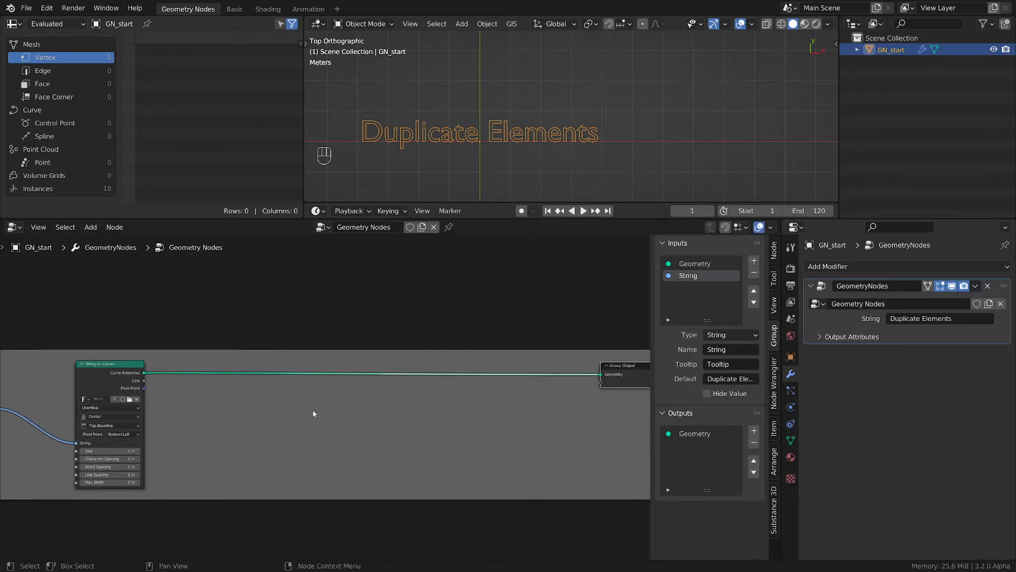
Insert a Curve to Mesh node into the link between String to Curves and Group Output
scroll(308, 409, "down", 1)
scroll(199, 402, "up", 1)
middle_click_drag(205, 403, 290, 391)
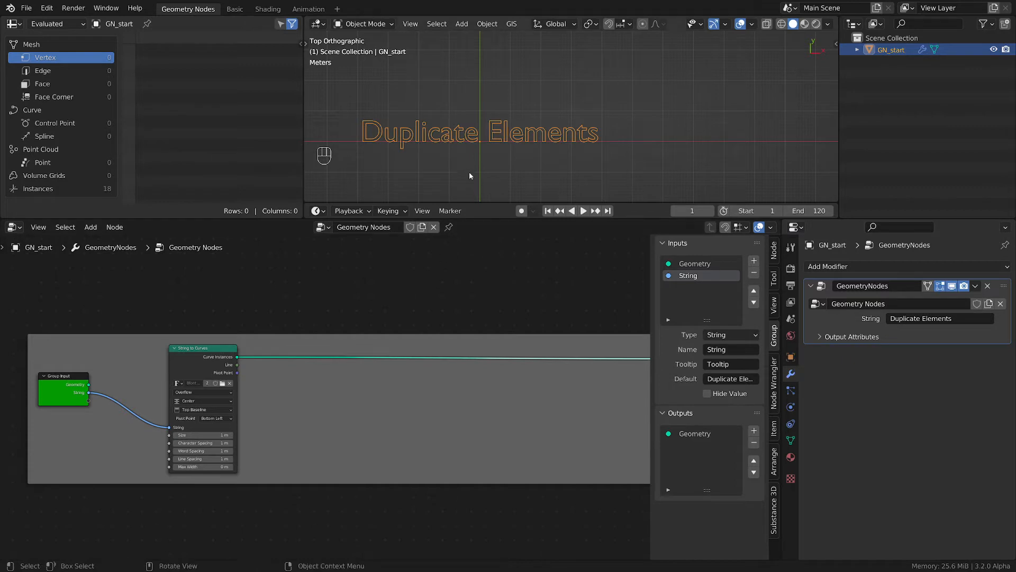
scroll(306, 390, "up", 1)
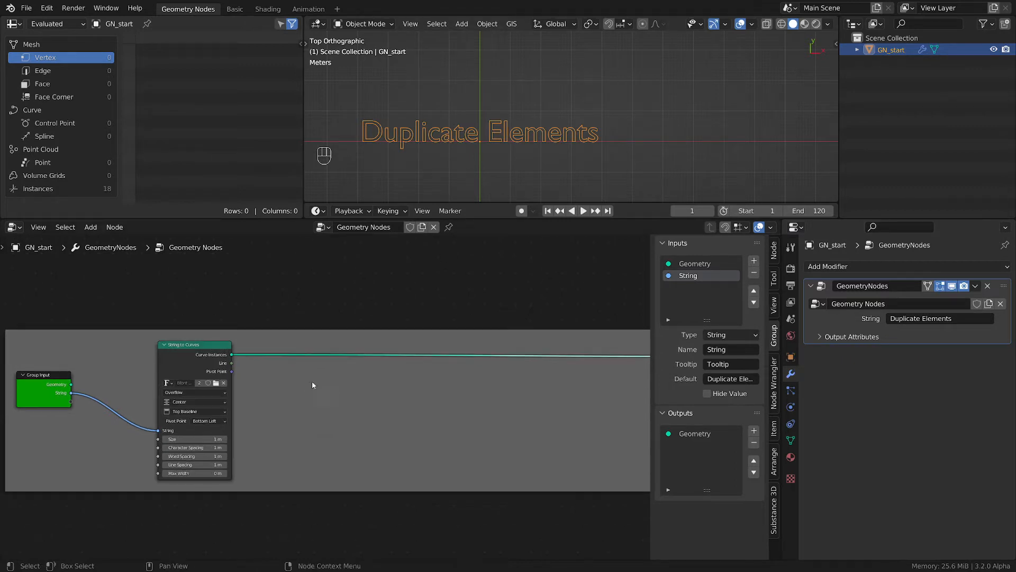
key("shift+a")
mouse_move(276, 327)
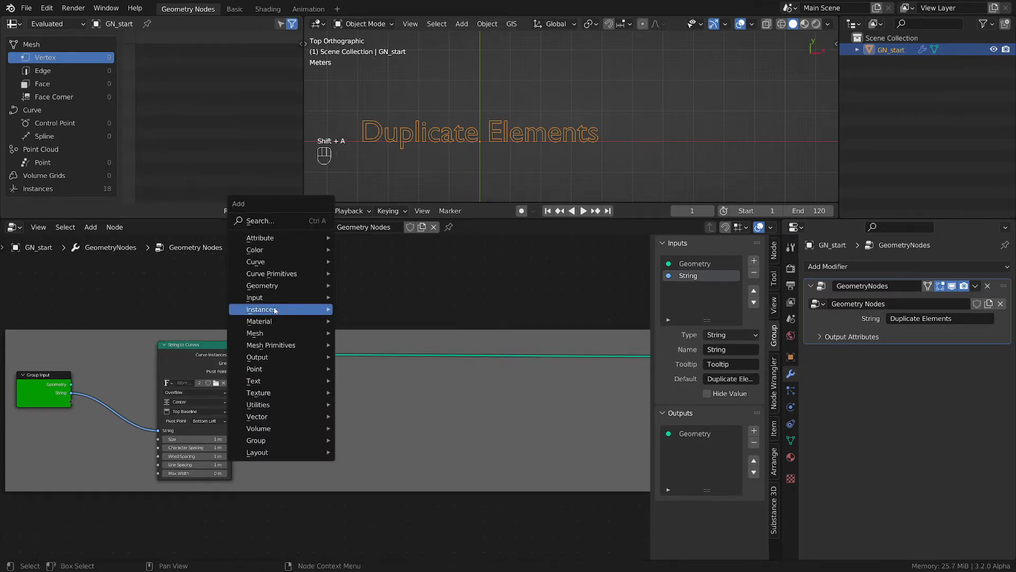
mouse_move(264, 262)
left_click(391, 278)
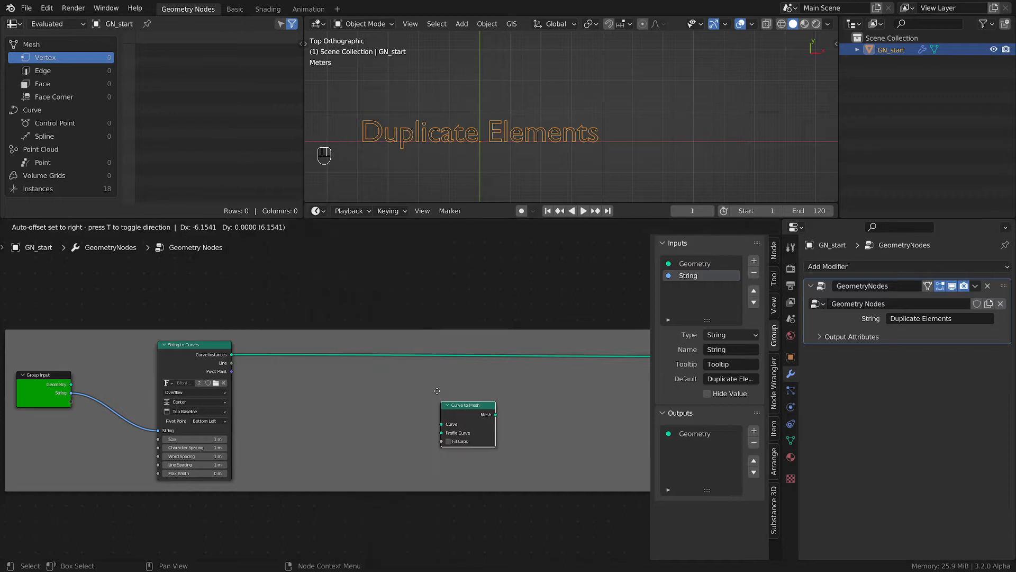
left_click(393, 365)
Add a Curve Circle node and connect its curve to the Profile Curve of the Curve to Mesh node
scroll(389, 377, "up", 4)
key("shift+a")
mouse_move(388, 381)
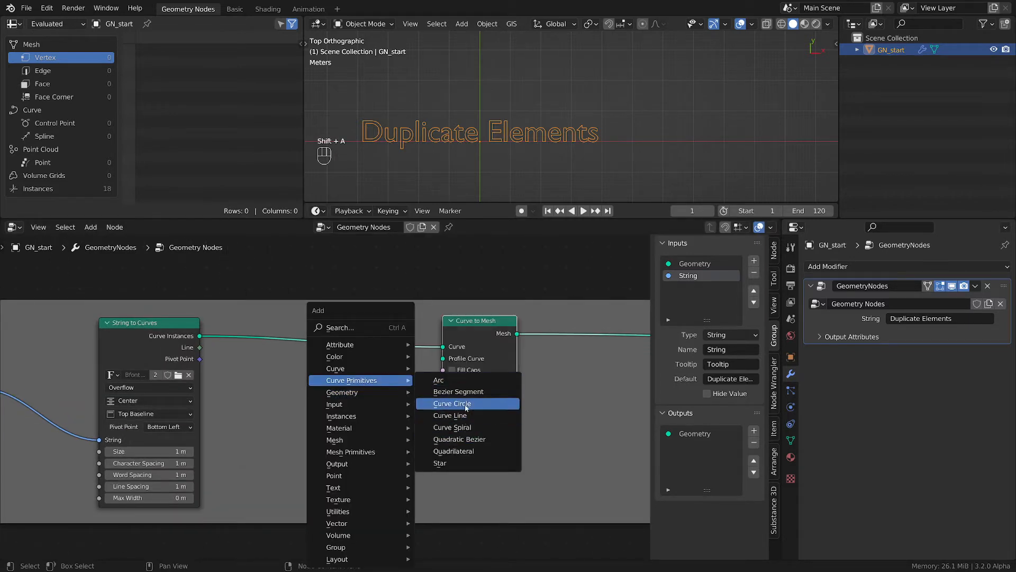
left_click(466, 405)
left_click(380, 387)
left_click_drag(399, 386, 443, 359)
Expose the Curve Circle node's Radius as a new input on the Group Input node
left_click(371, 428)
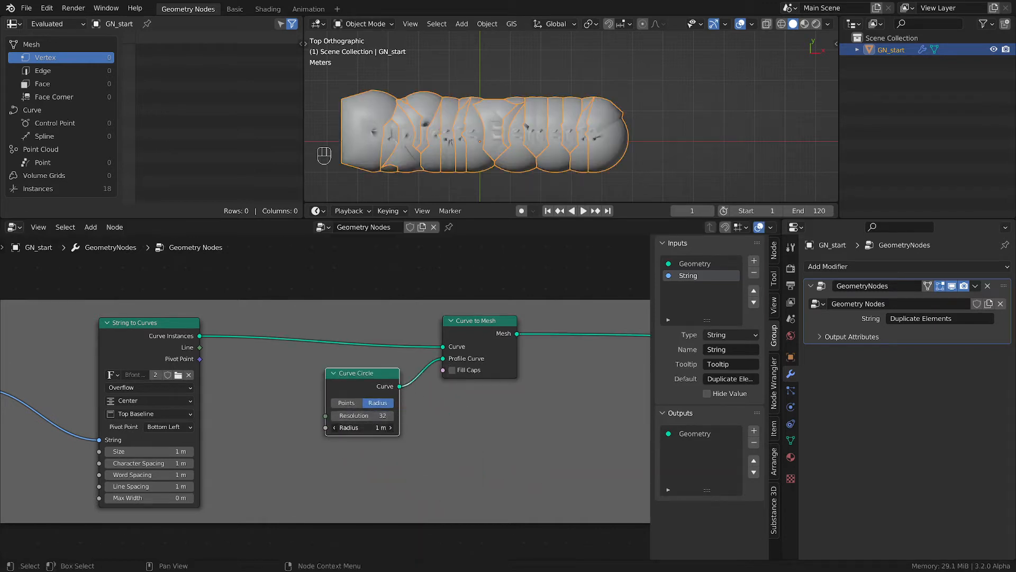
key("Return")
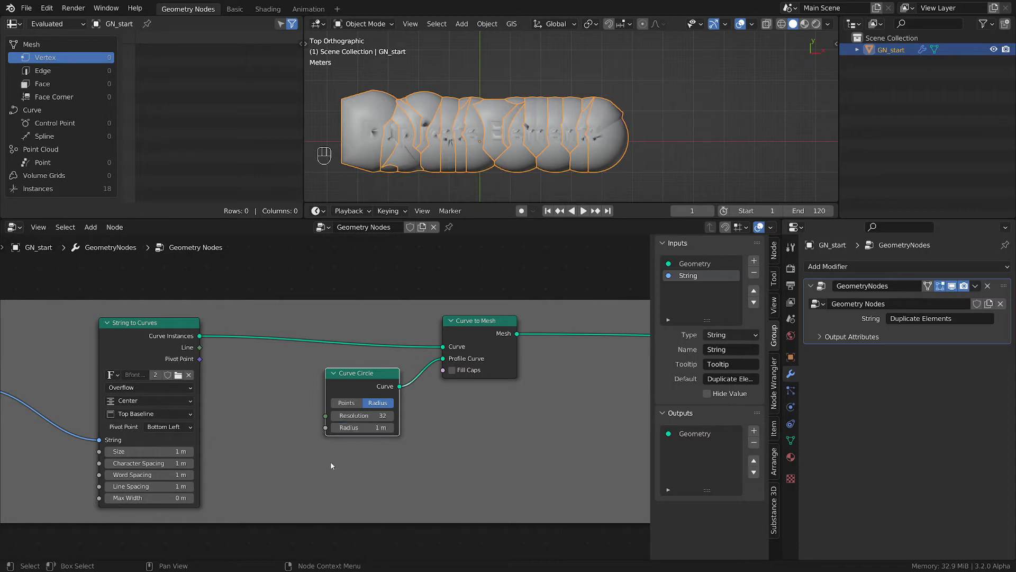
middle_click_drag(310, 448, 424, 400)
left_click_drag(438, 380, 94, 351)
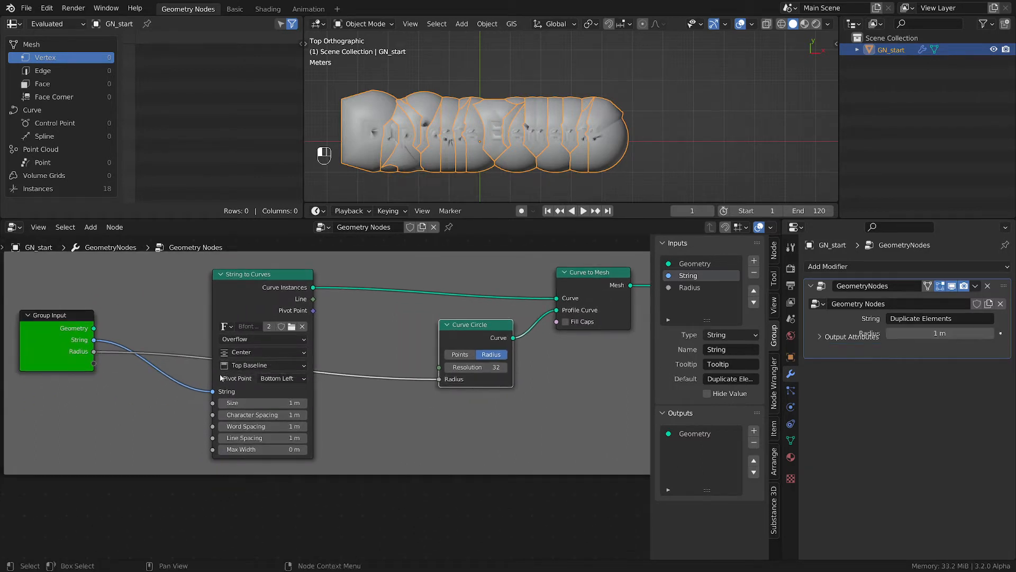
Set the modifier's Radius input to 0.01 m to thin the letter tubes
left_click(690, 288)
left_click(920, 332)
type("0.1")
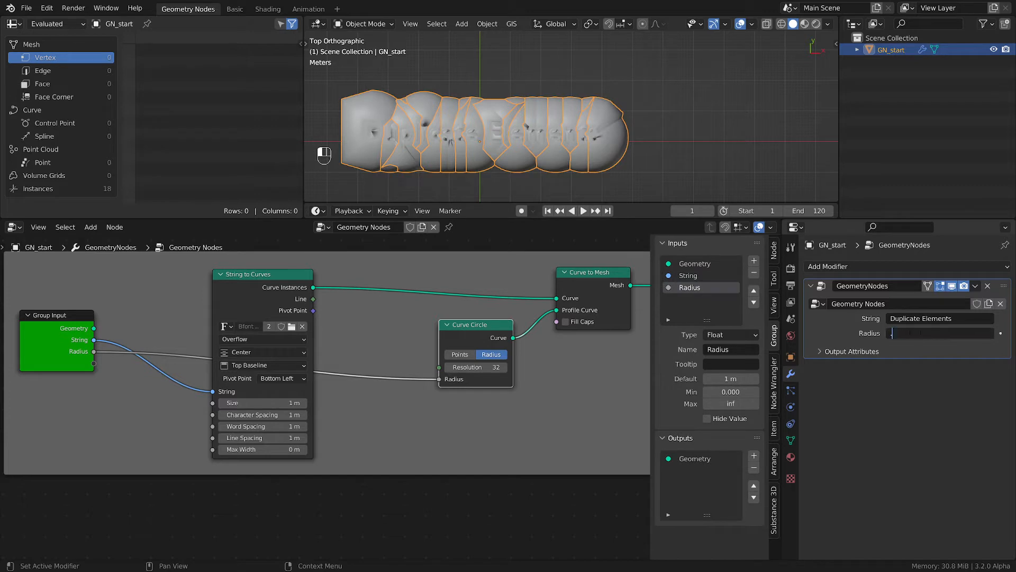
key("Return")
left_click(918, 333)
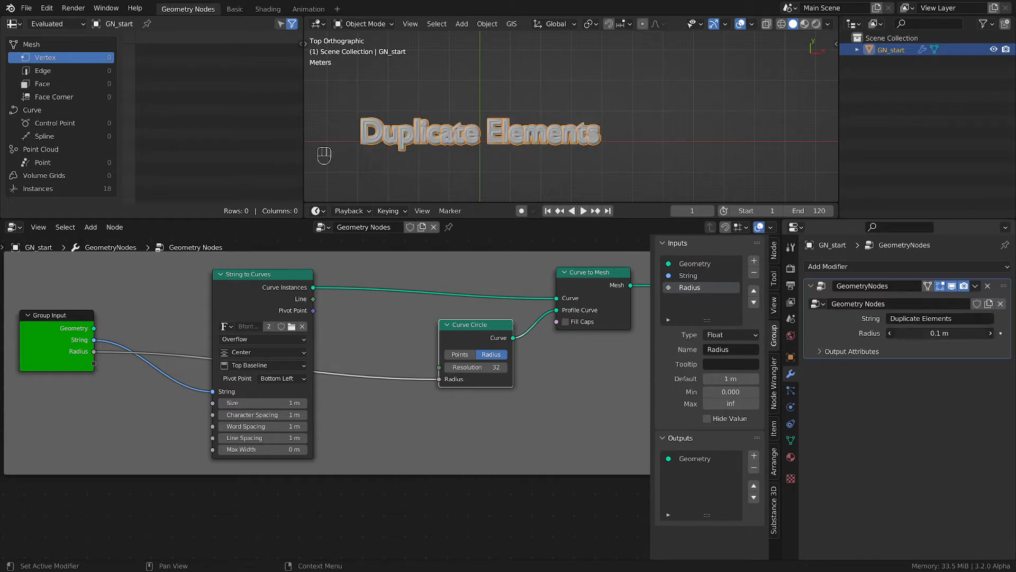
type(".01")
key("Return")
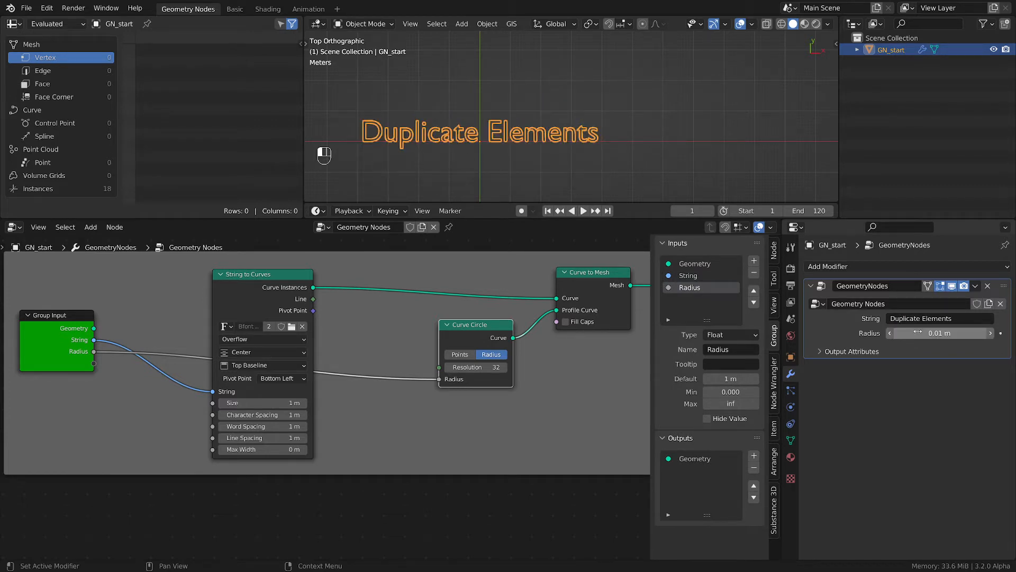
Set the Curve Circle node's Resolution to 8
scroll(465, 132, "up", 3)
middle_click_drag(408, 443, 352, 473)
scroll(424, 145, "up", 4)
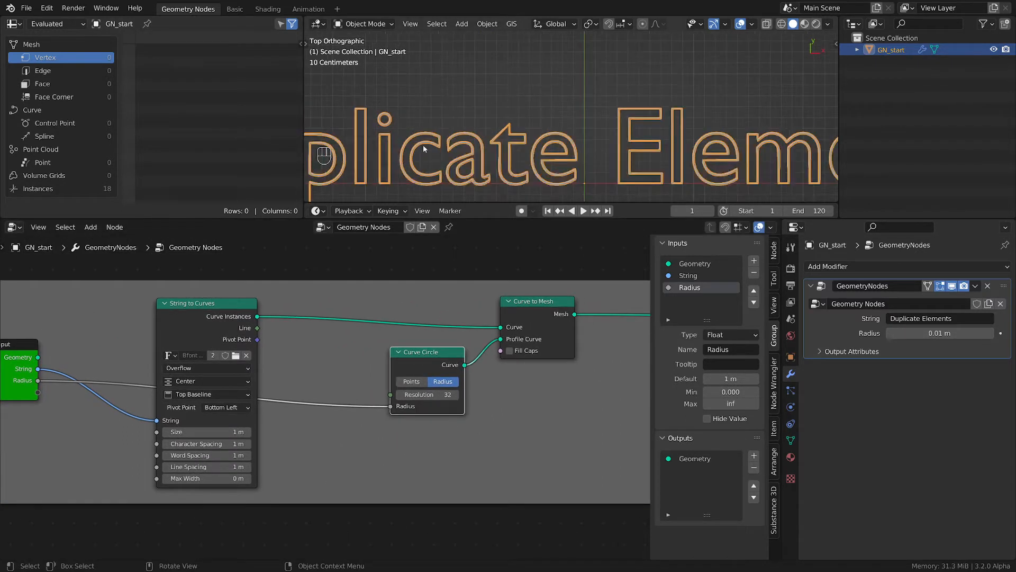
double_click(427, 394)
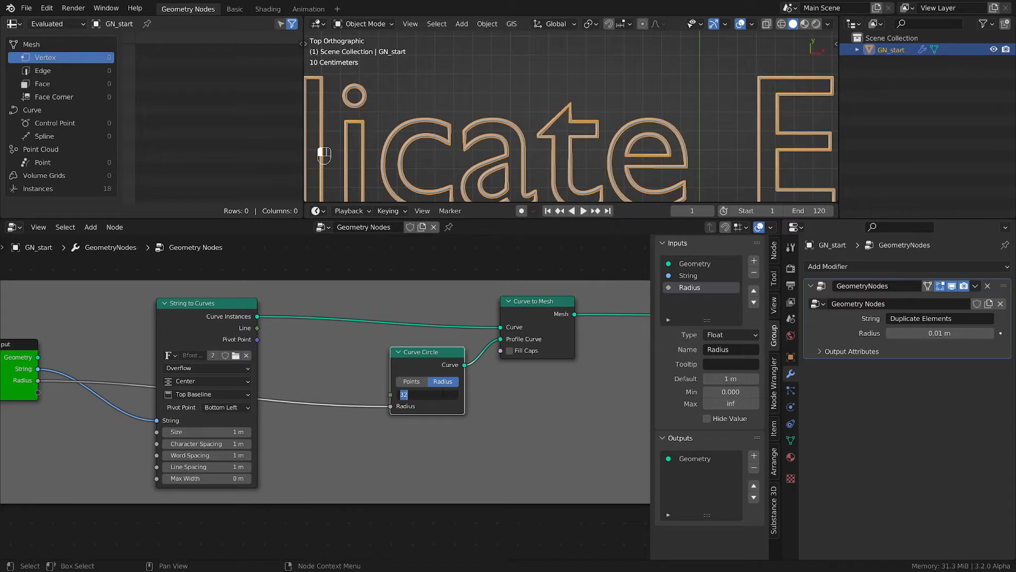
type("8")
key("Return")
scroll(439, 147, "down", 2)
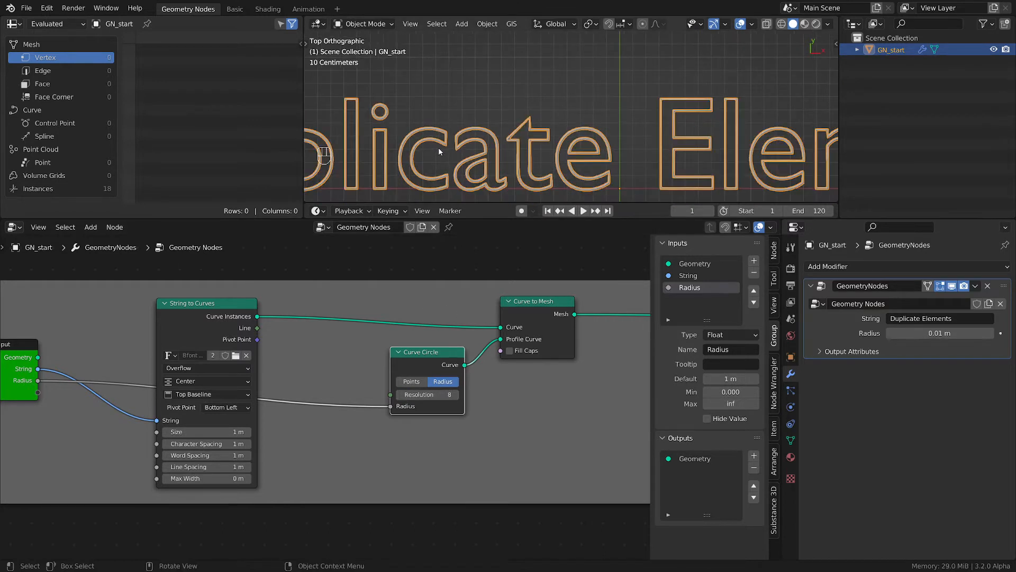
scroll(438, 148, "down", 2)
Move the Group Output node farther along and insert a Set Material node between Curve to Mesh and Group Output
scroll(328, 349, "down", 3)
middle_click_drag(357, 363, 179, 404)
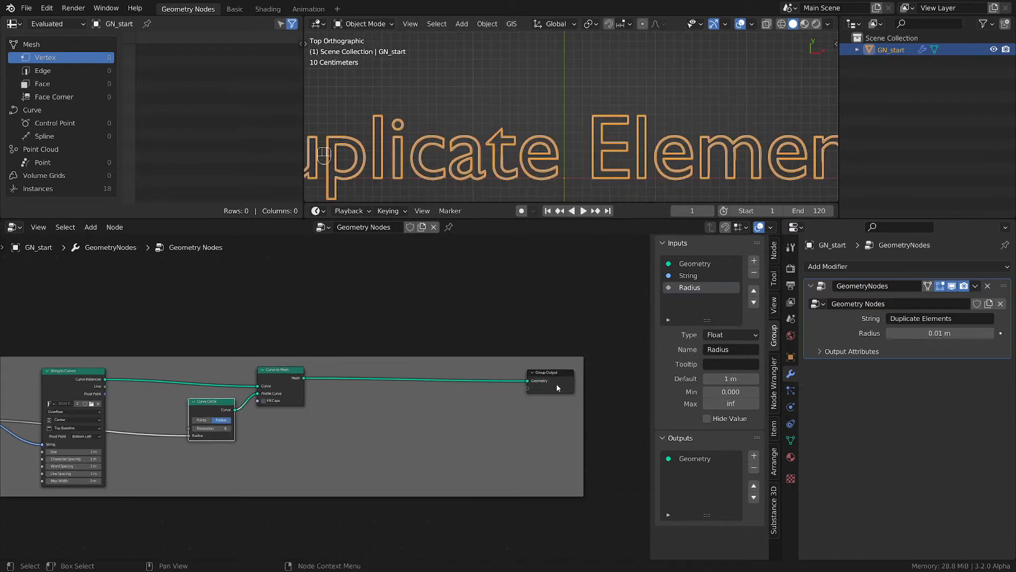
left_click_drag(558, 387, 582, 383)
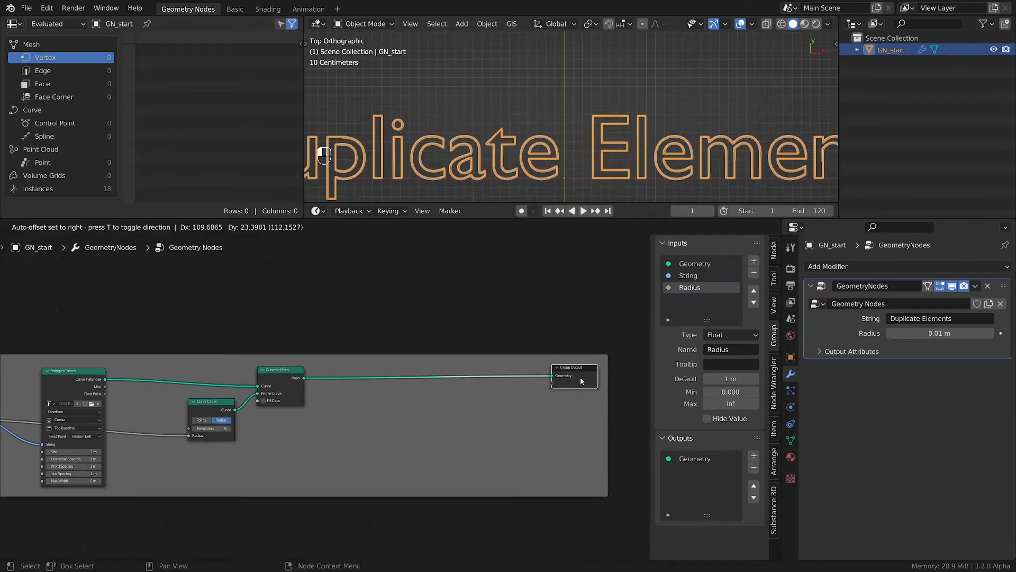
left_click(483, 398)
key("shift+a")
mouse_move(483, 402)
mouse_move(448, 433)
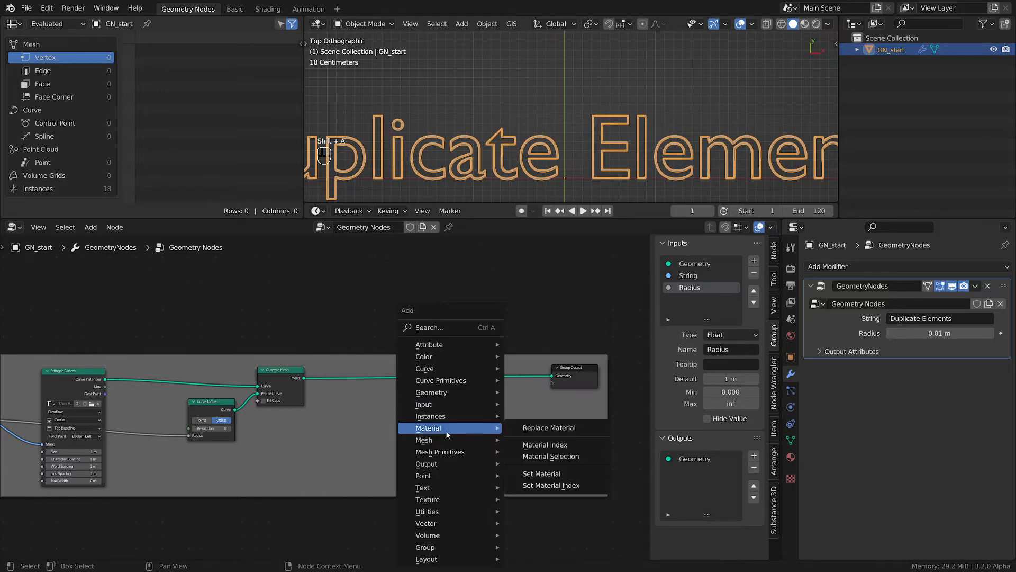
left_click(542, 473)
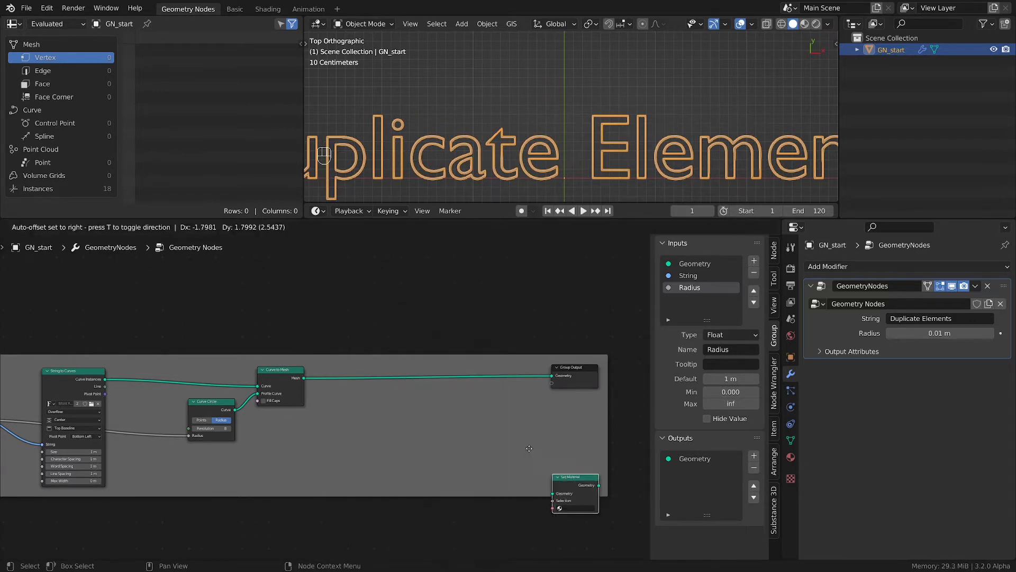
left_click(479, 374)
Check the object's material slots and assign blue-mat in the Set Material node
left_click(791, 457)
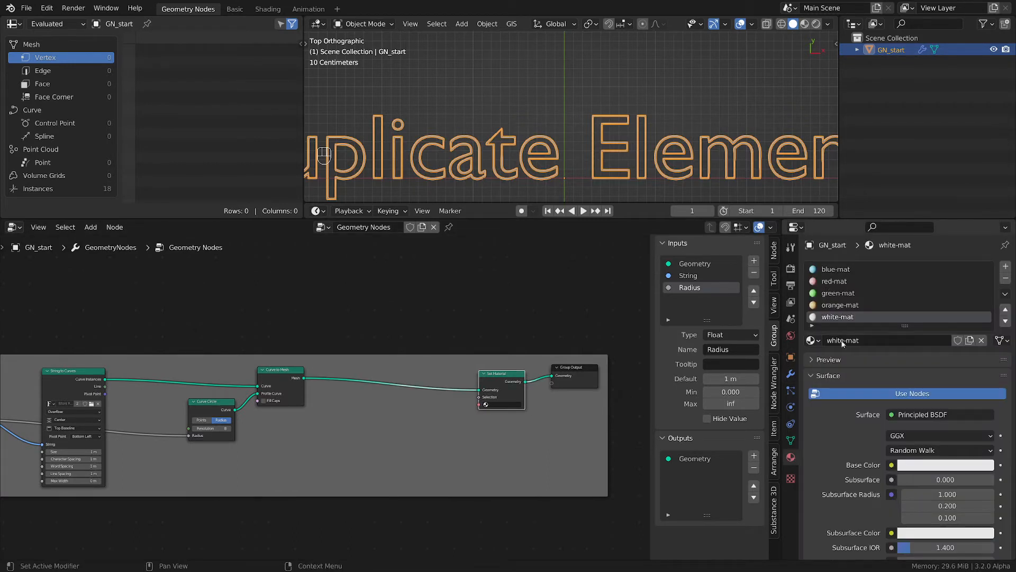
left_click(790, 374)
scroll(538, 437, "up", 2)
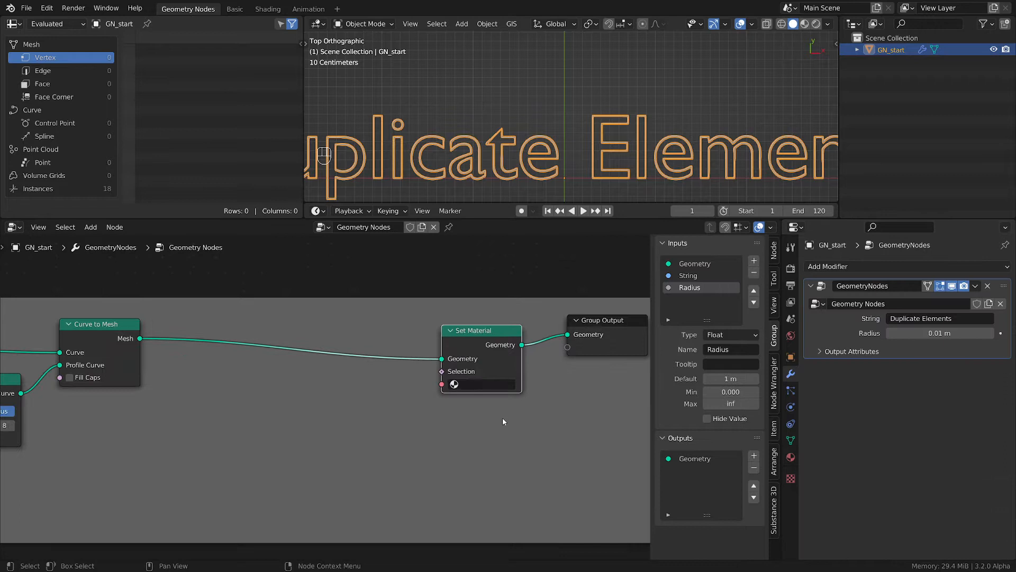
left_click(454, 384)
left_click(480, 401)
Switch the 3D viewport to Material Preview shading and hide its overlays, keeping the text in view
scroll(500, 160, "up", 1)
key("z")
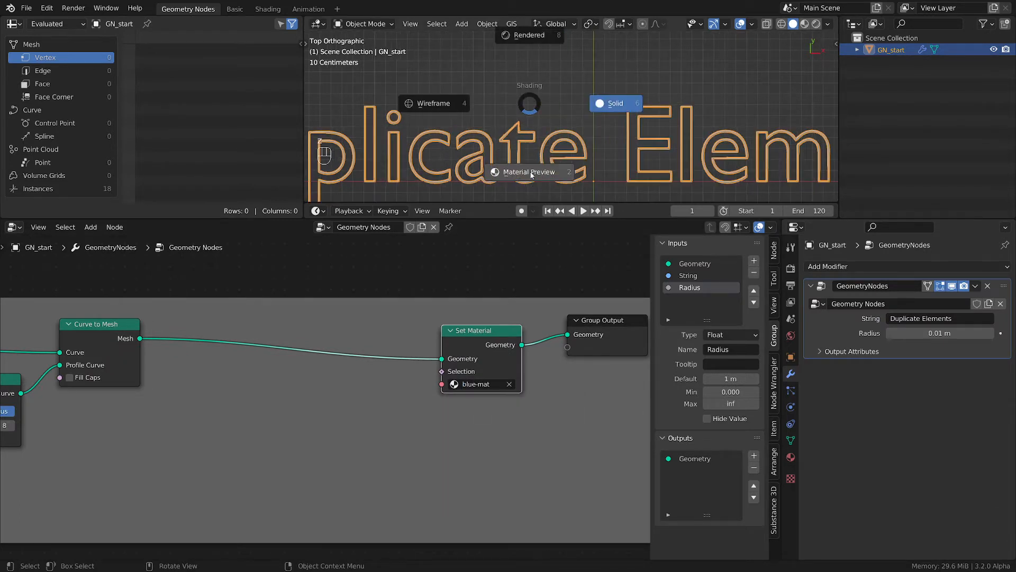
left_click(498, 156)
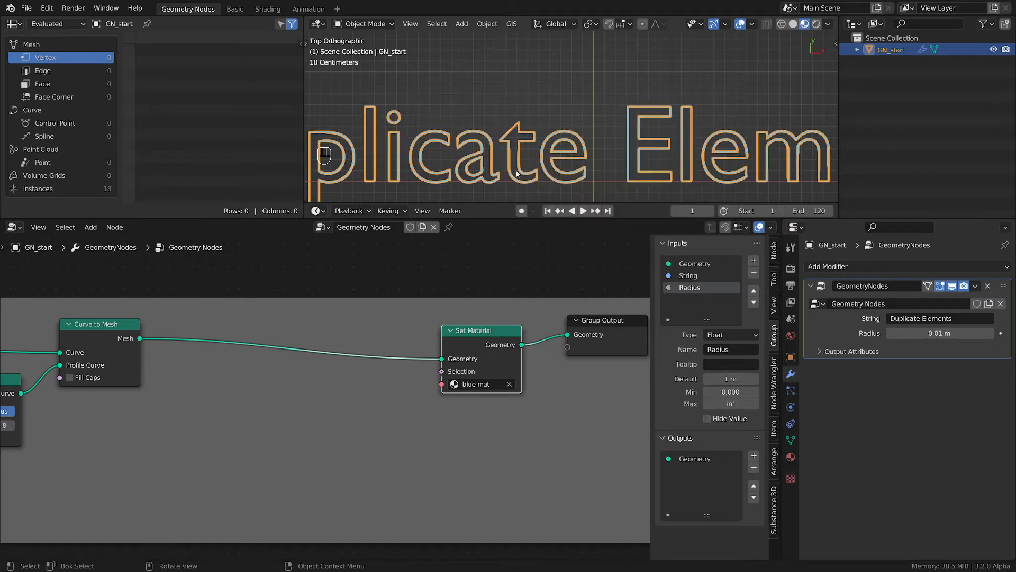
scroll(442, 154, "up", 4)
scroll(433, 151, "down", 3)
scroll(450, 151, "down", 5)
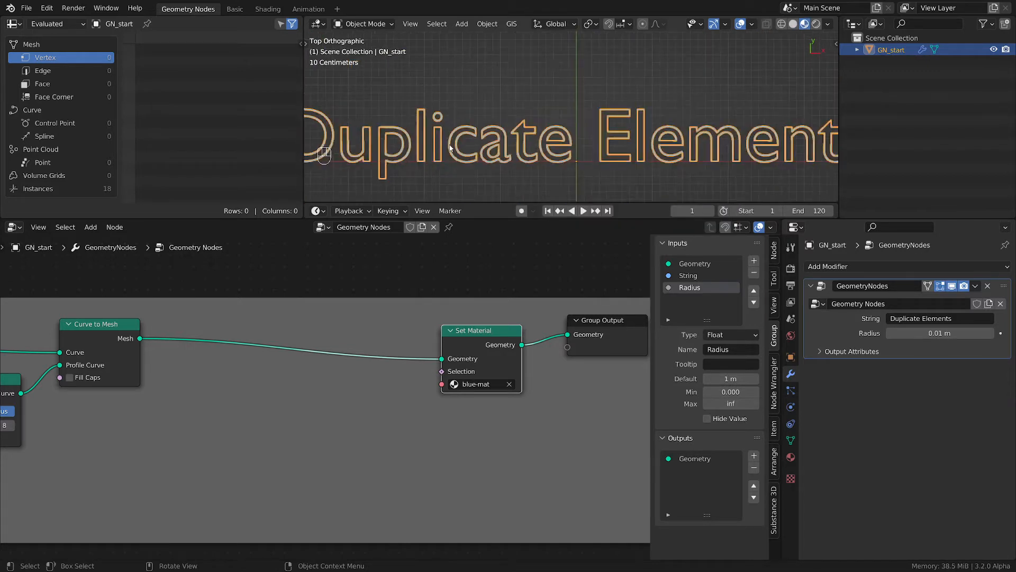
middle_click_drag(470, 148, 519, 145, "shift")
left_click(740, 24)
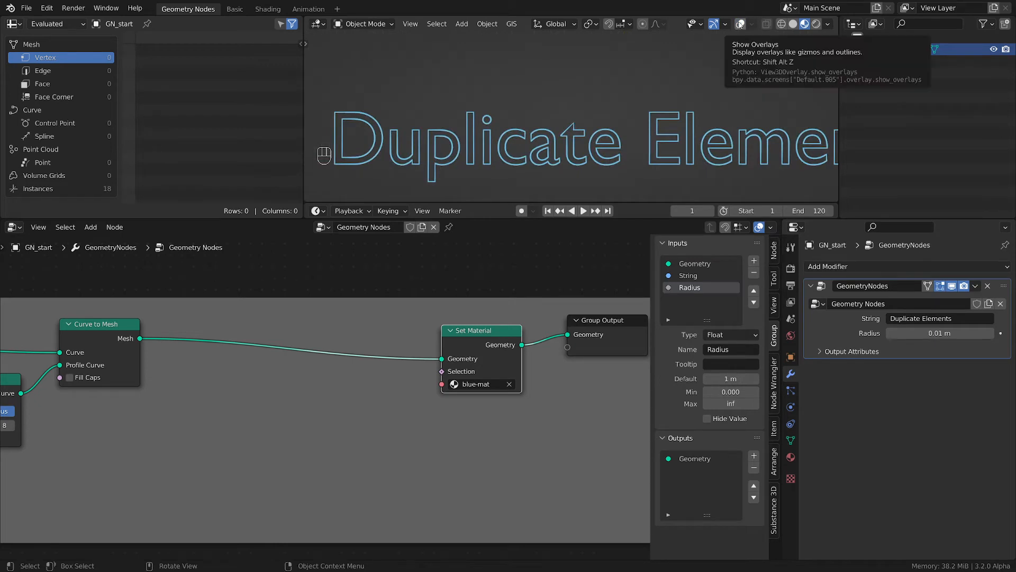
scroll(678, 105, "down", 2)
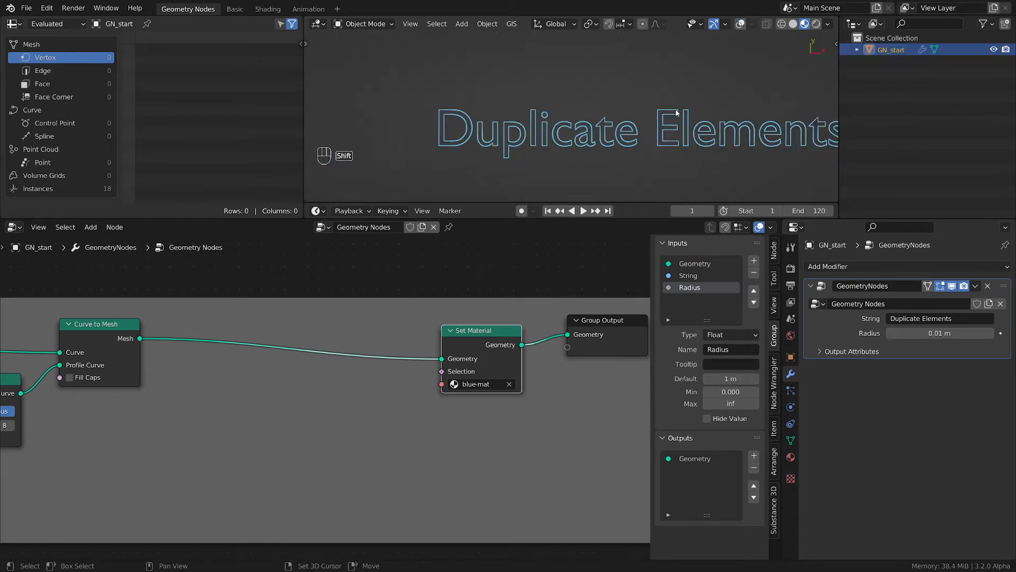
middle_click_drag(680, 110, 630, 119, "shift")
scroll(560, 135, "up", 1)
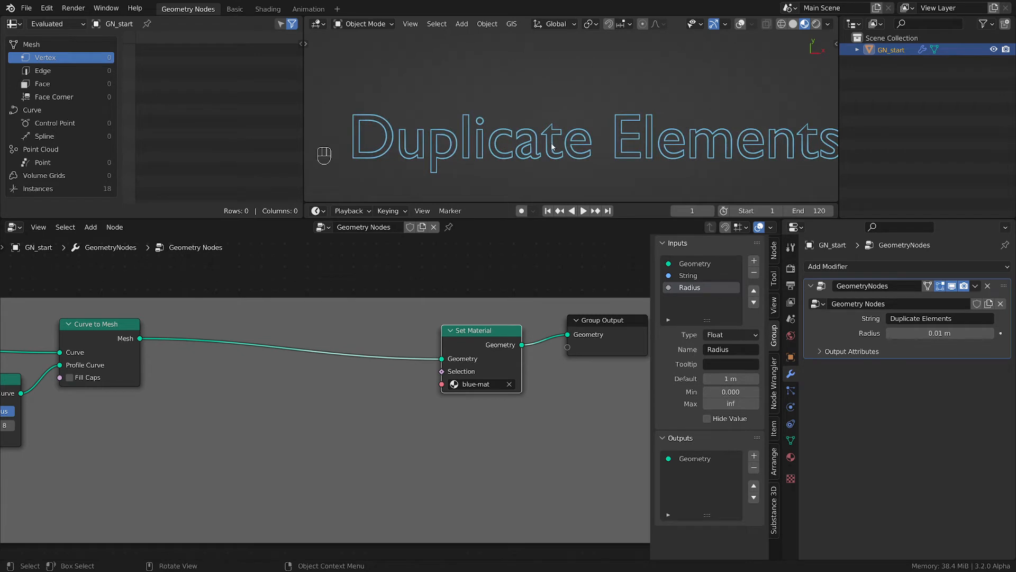
Move the Curve to Mesh and Curve Circle nodes closer to the String to Curves node
scroll(352, 356, "down", 1)
middle_click_drag(352, 356, 470, 367)
scroll(469, 366, "down", 2)
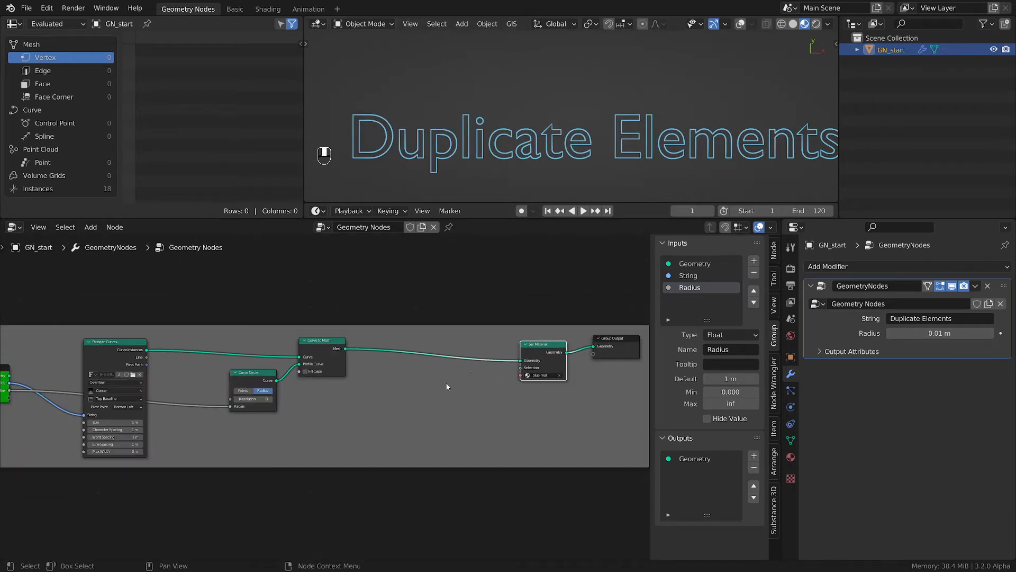
left_click_drag(323, 341, 277, 344)
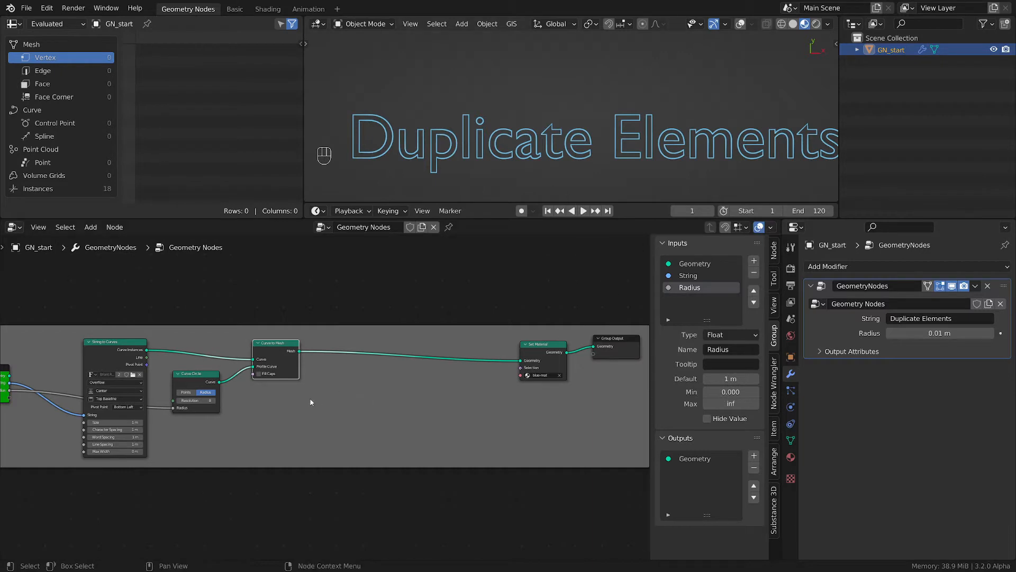
Insert a Duplicate Elements node into the link between Curve to Mesh and Set Material
scroll(312, 400, "up", 1)
key("shift+a")
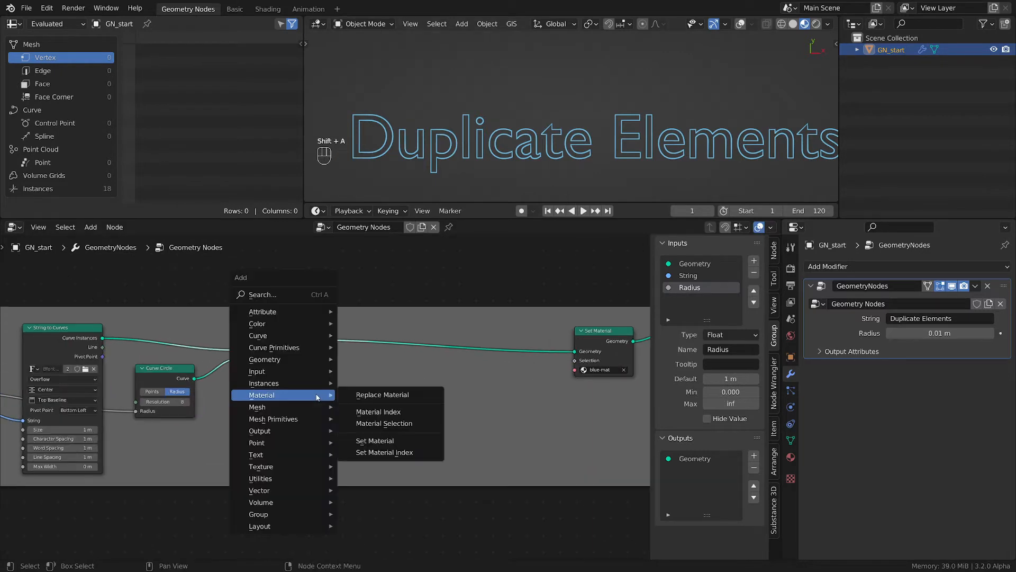
mouse_move(267, 359)
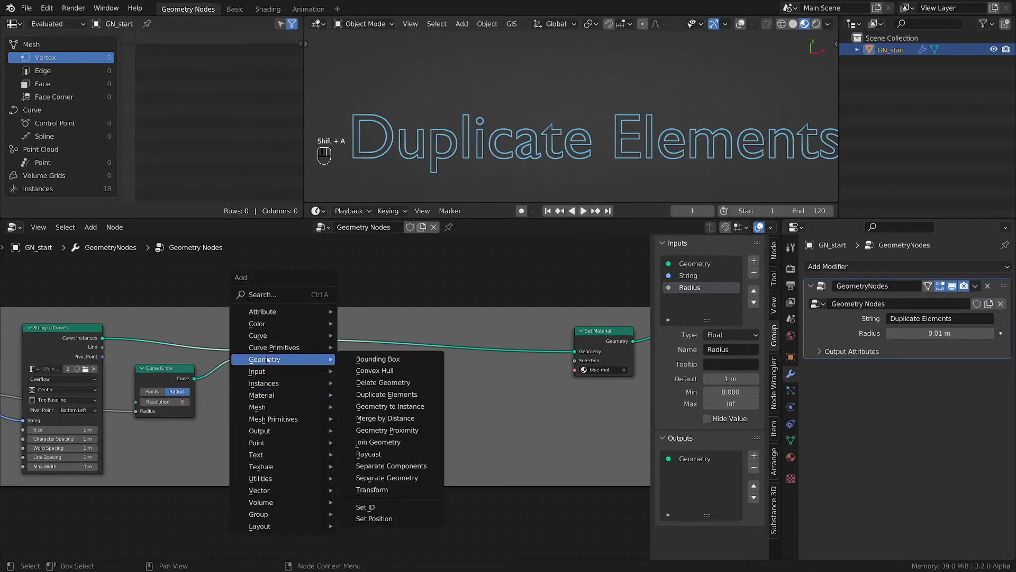
left_click(370, 394)
left_click(416, 329)
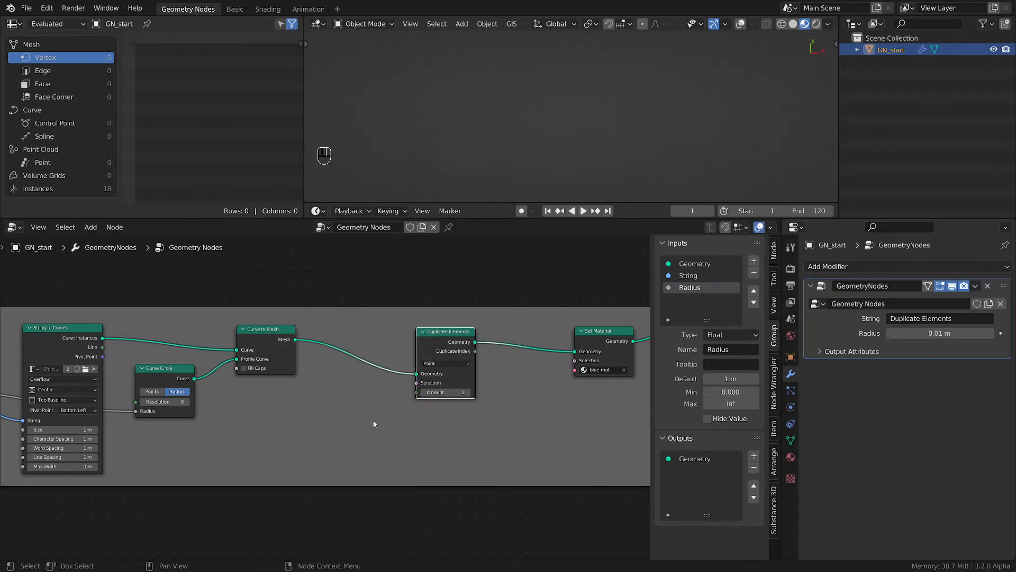
Set the Duplicate Elements node's Amount to 4 and its domain to Instance
scroll(373, 422, "up", 2)
left_click(498, 381)
left_click(498, 381)
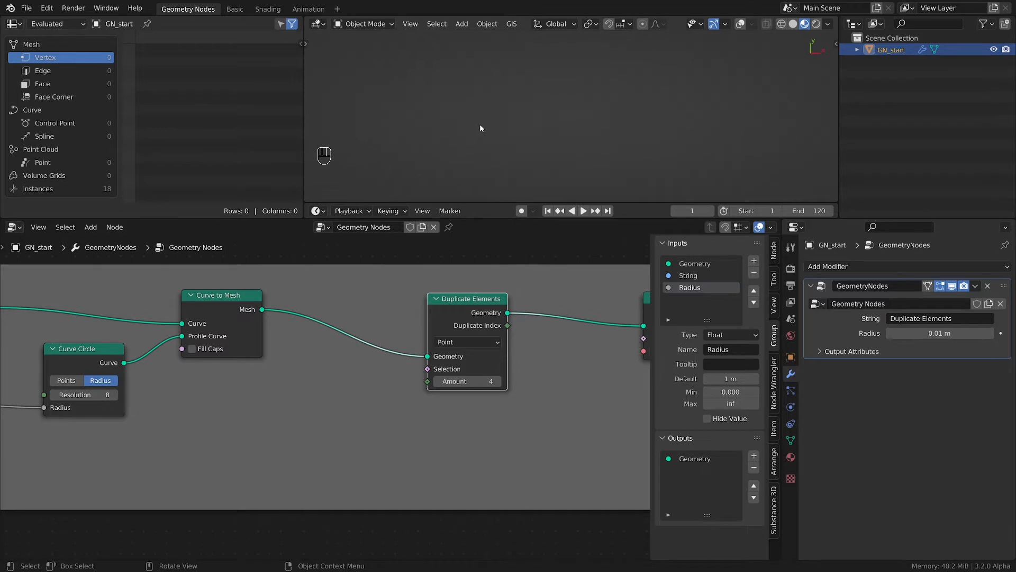
scroll(541, 410, "up", 1)
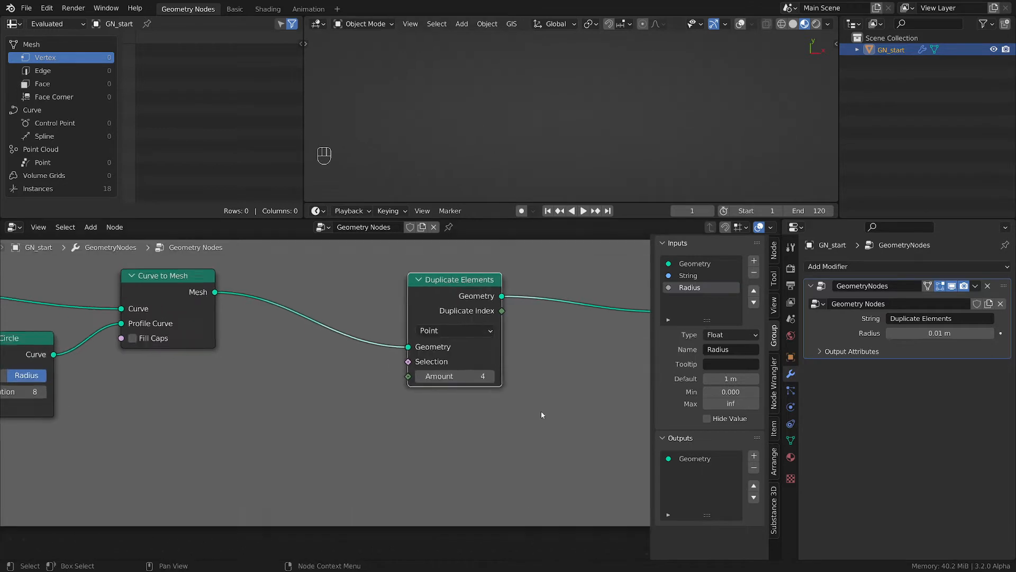
left_click(448, 322)
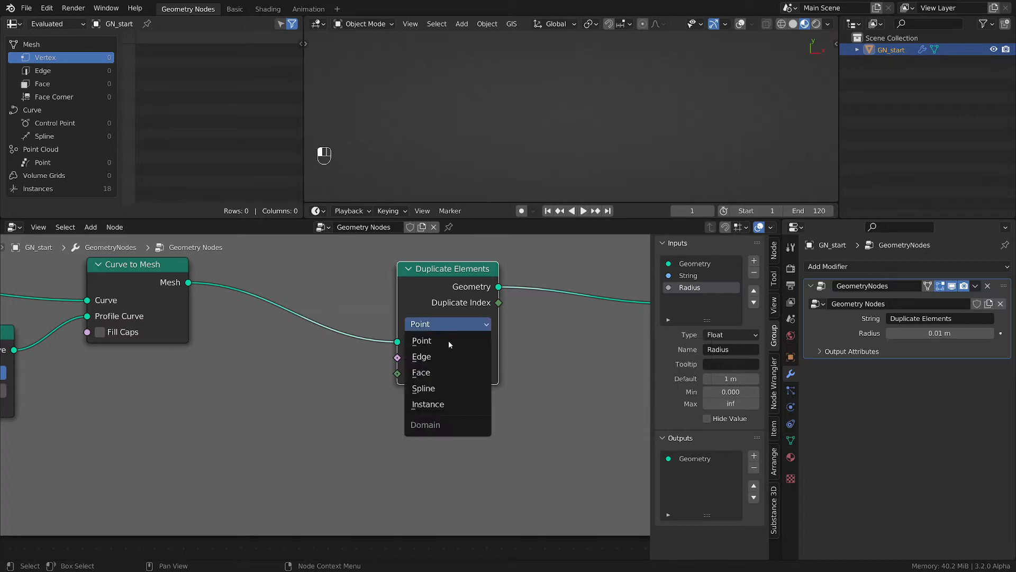
mouse_move(189, 284)
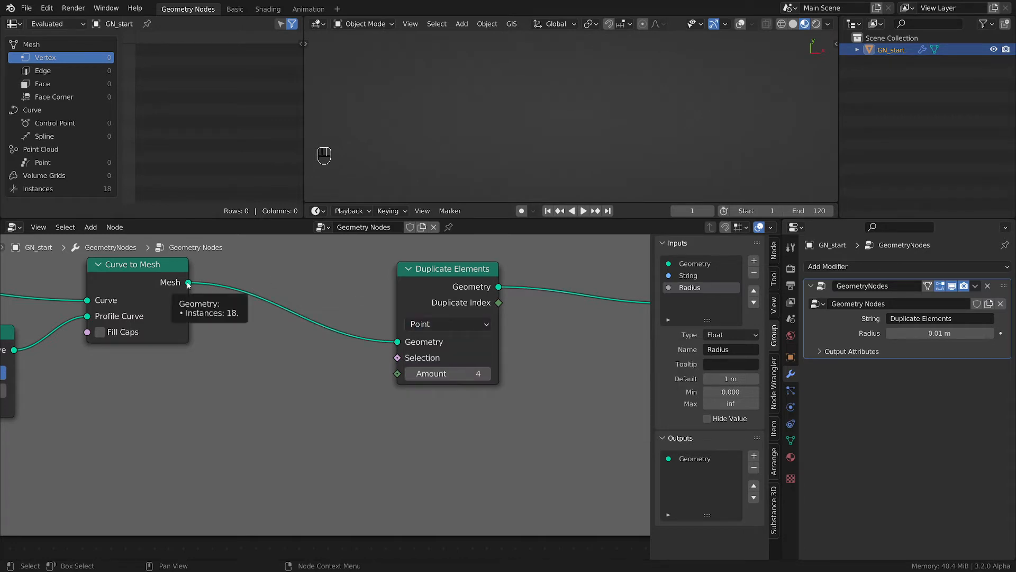
left_click(462, 323)
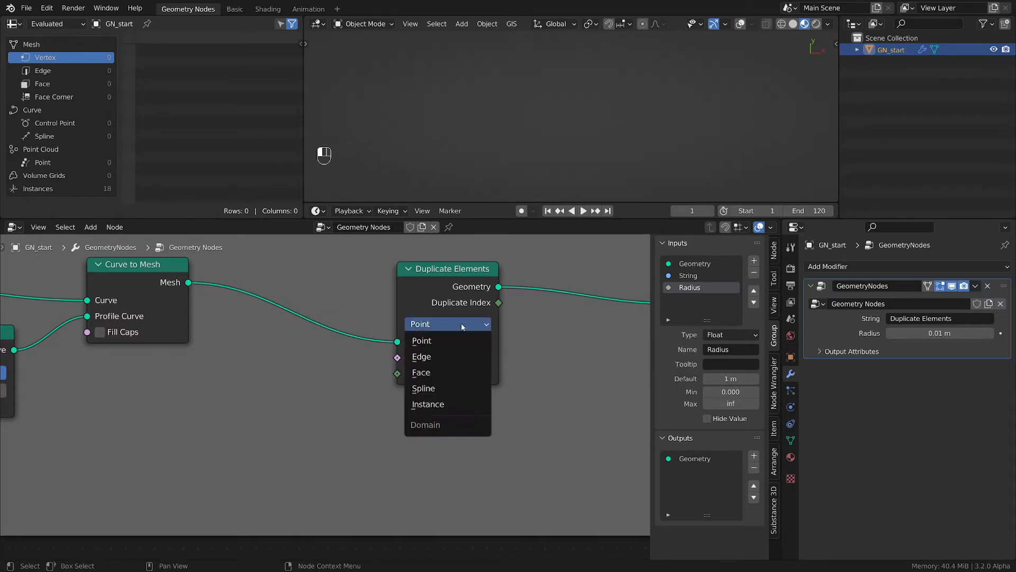
left_click(442, 408)
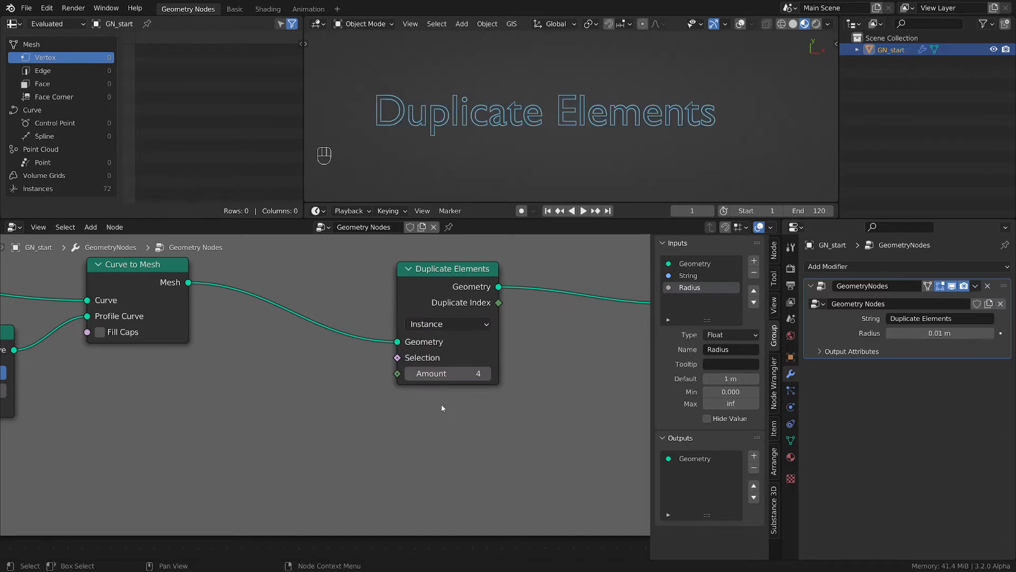
Display the instances in the spreadsheet and lower the Duplicate Elements node's Amount to 1
left_click(103, 188)
left_click(410, 374)
left_click(411, 374)
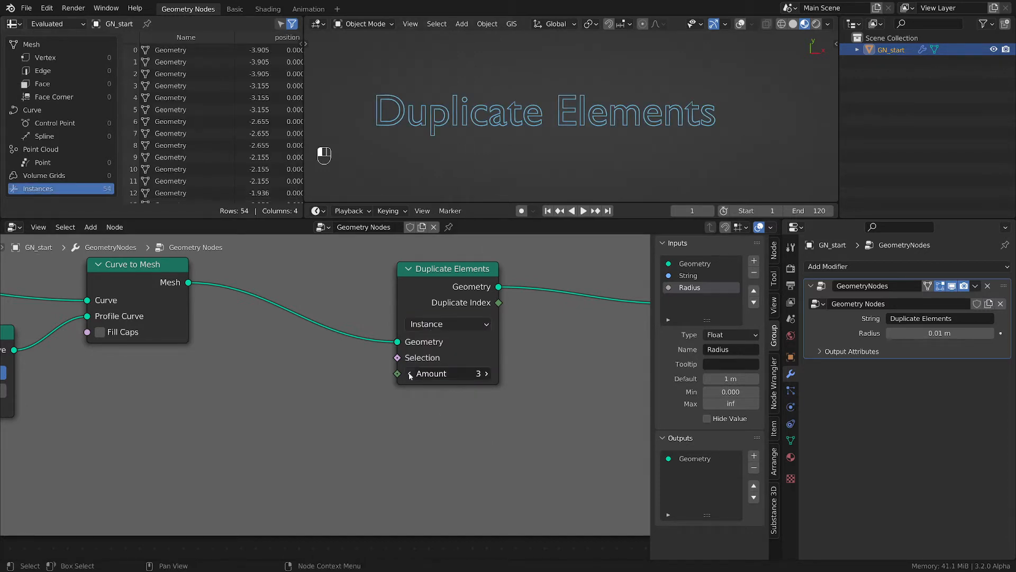
left_click(411, 374)
left_click(410, 374)
left_click(487, 373)
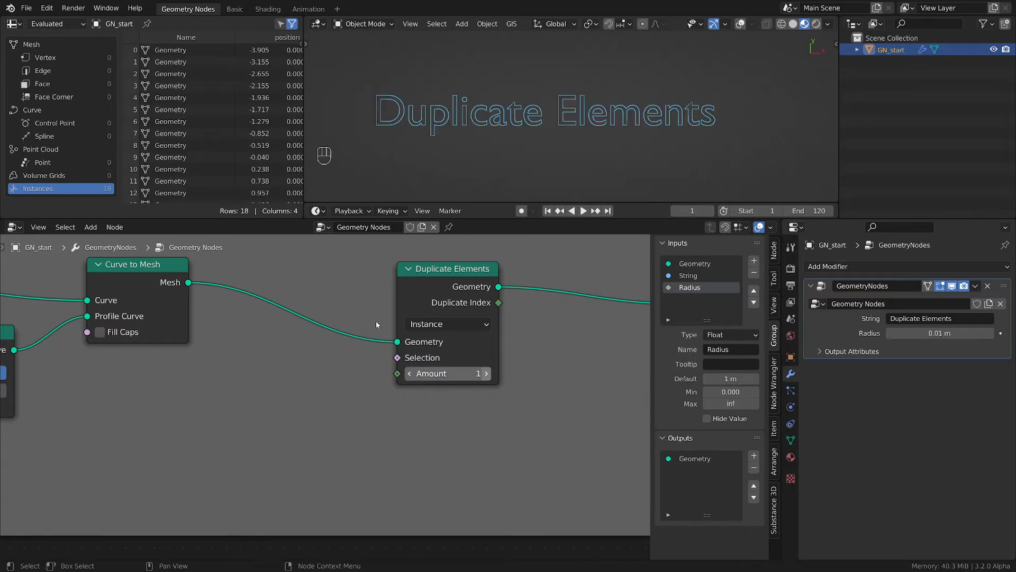
Set the Duplicate Elements node's Amount to 2
scroll(221, 405, "down", 2)
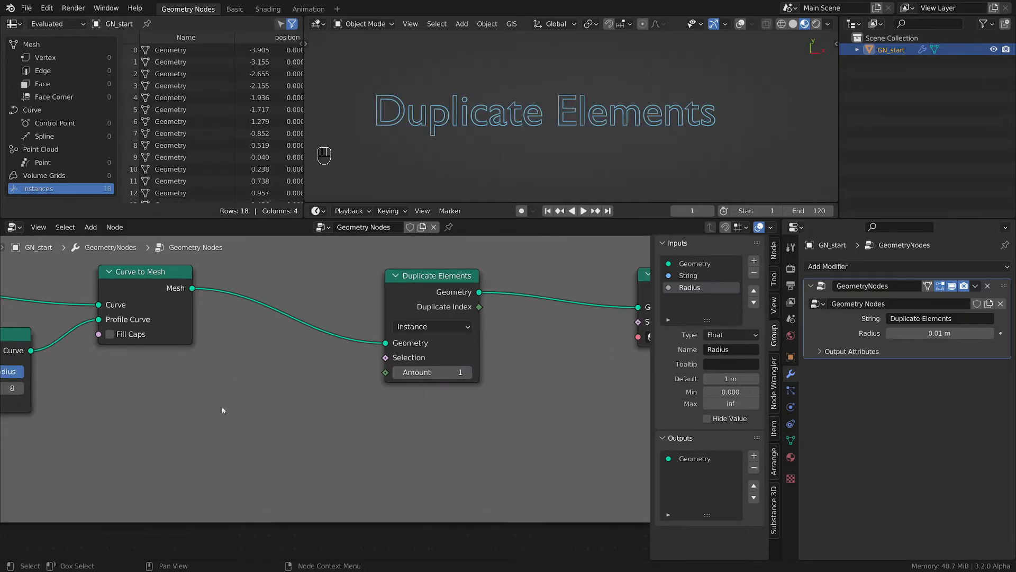
middle_click_drag(222, 405, 352, 417)
scroll(338, 381, "up", 4)
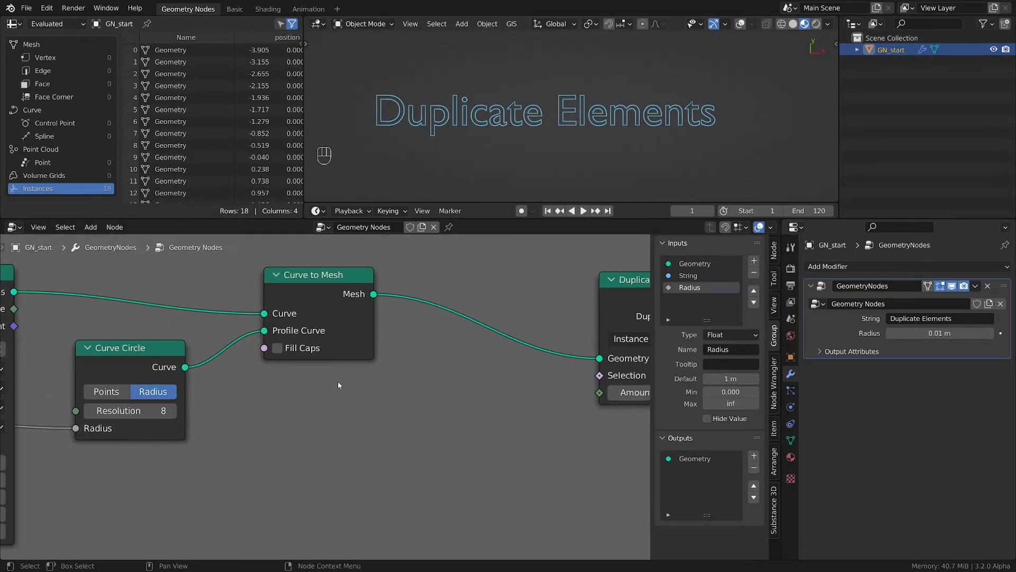
middle_click_drag(338, 382, 212, 388)
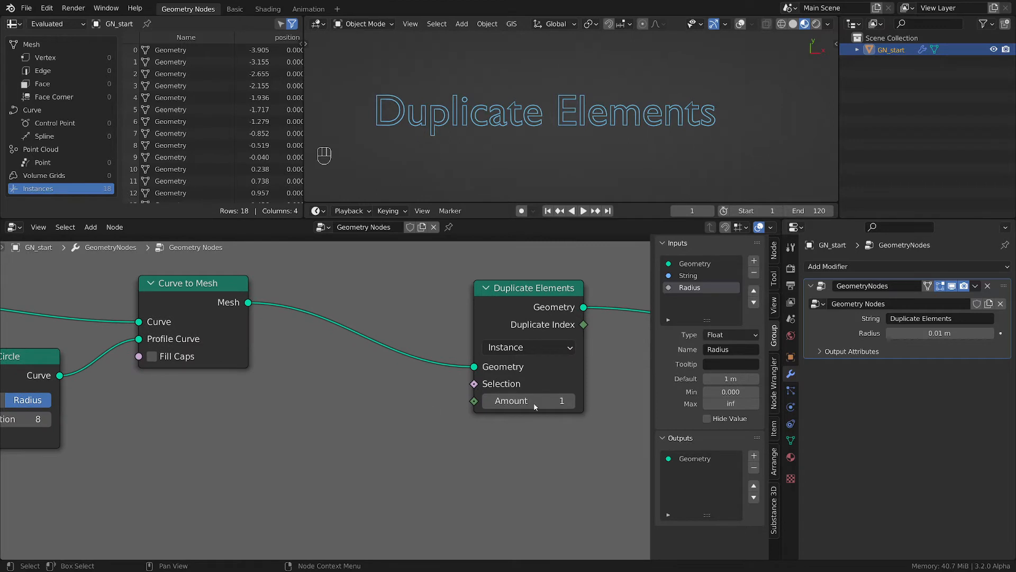
left_click(570, 400)
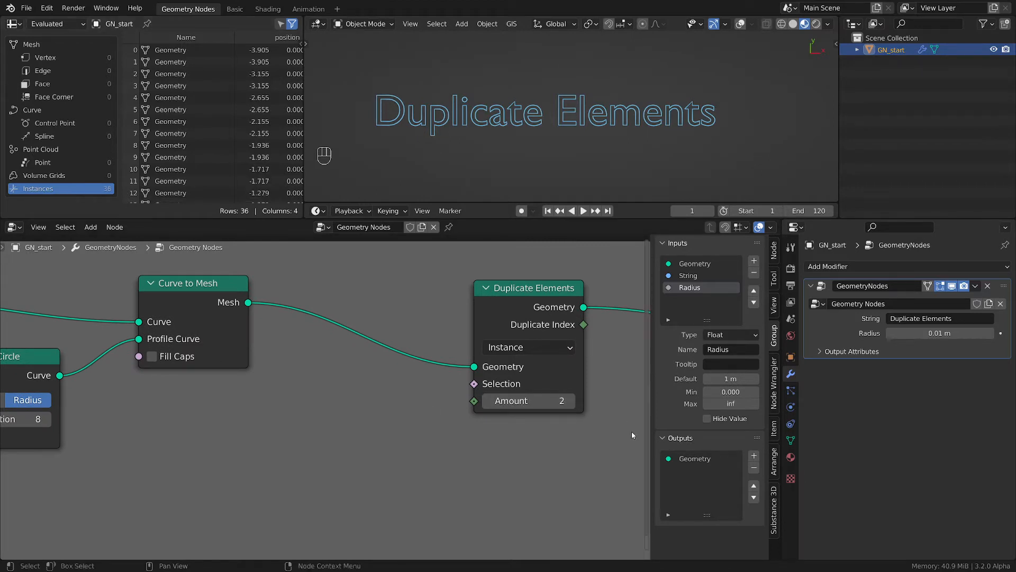
Set the Duplicate Elements node's Amount to 5 and move the node close to Curve to Mesh
left_click(570, 400)
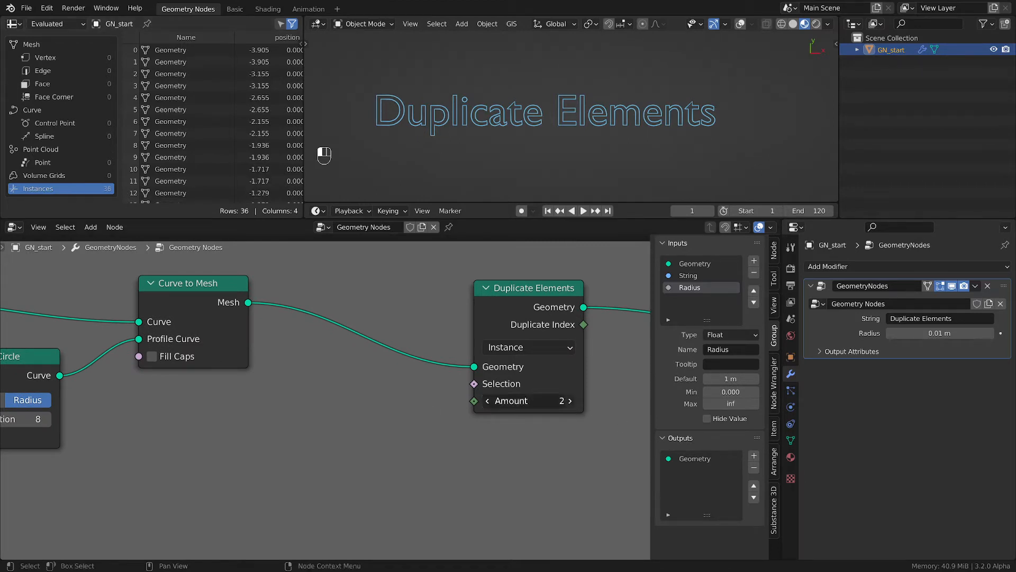
left_click(572, 401)
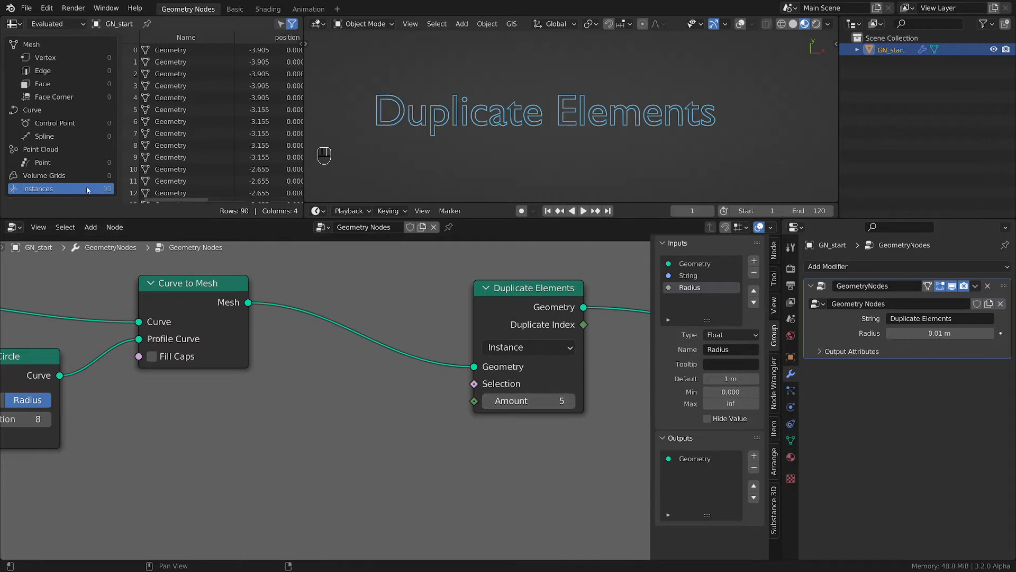
scroll(141, 300, "down", 2)
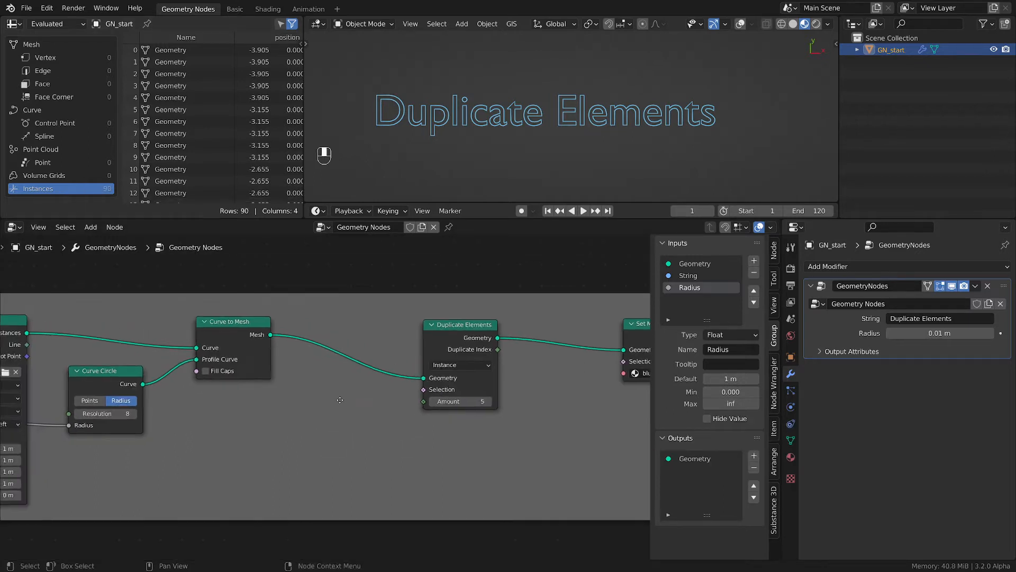
left_click_drag(503, 331, 381, 336)
scroll(381, 336, "down", 2)
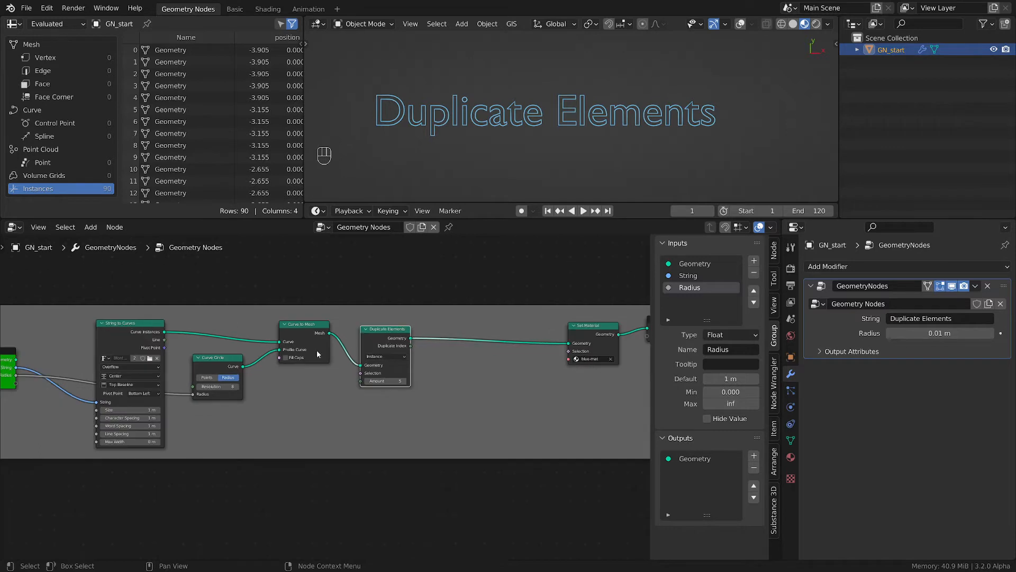
Join the String to Curves, Curve Circle, Curve to Mesh and Duplicate Elements nodes in a new frame
left_click_drag(59, 288, 449, 402)
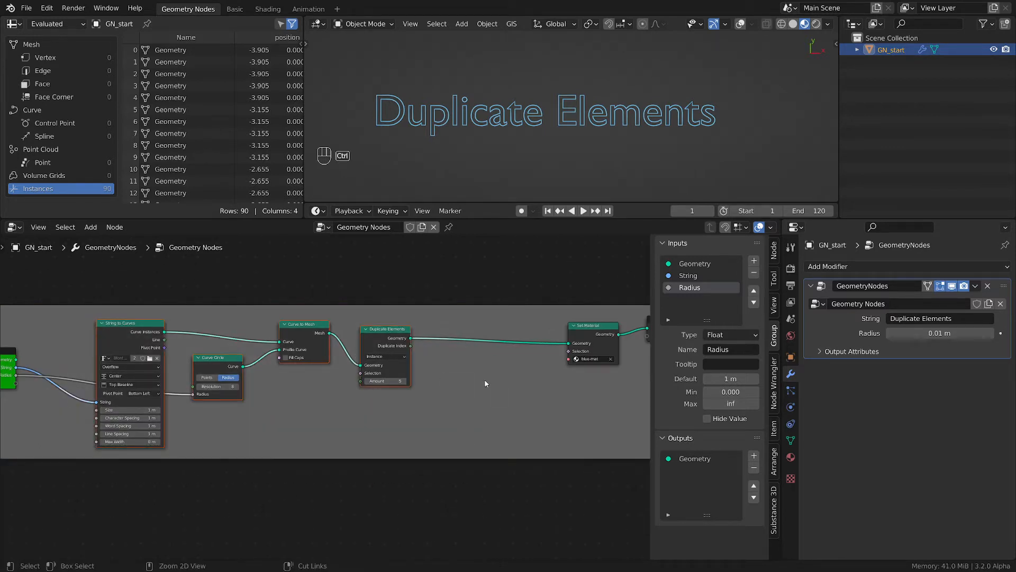
key("ctrl+j")
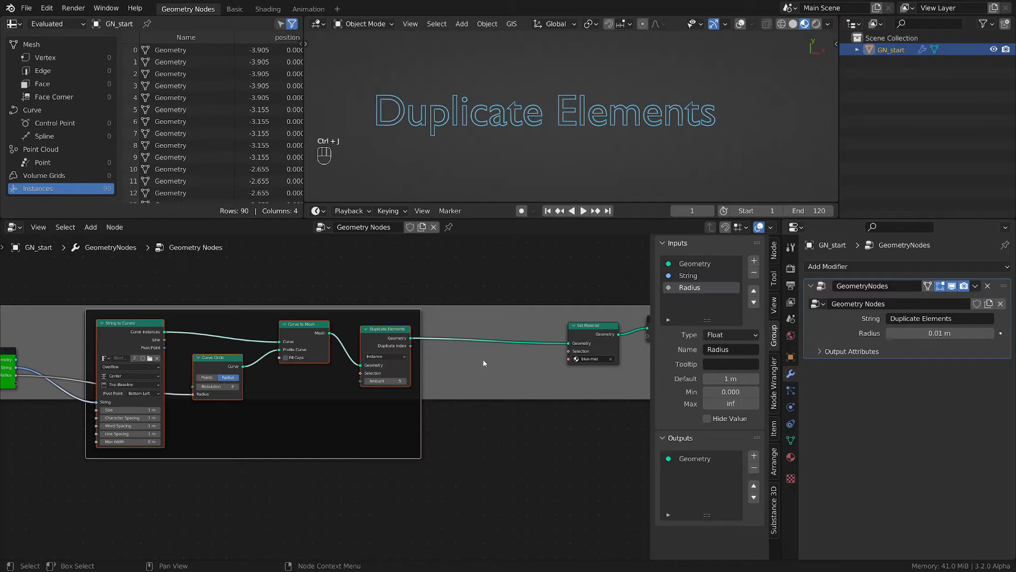
key("j")
left_click(468, 364)
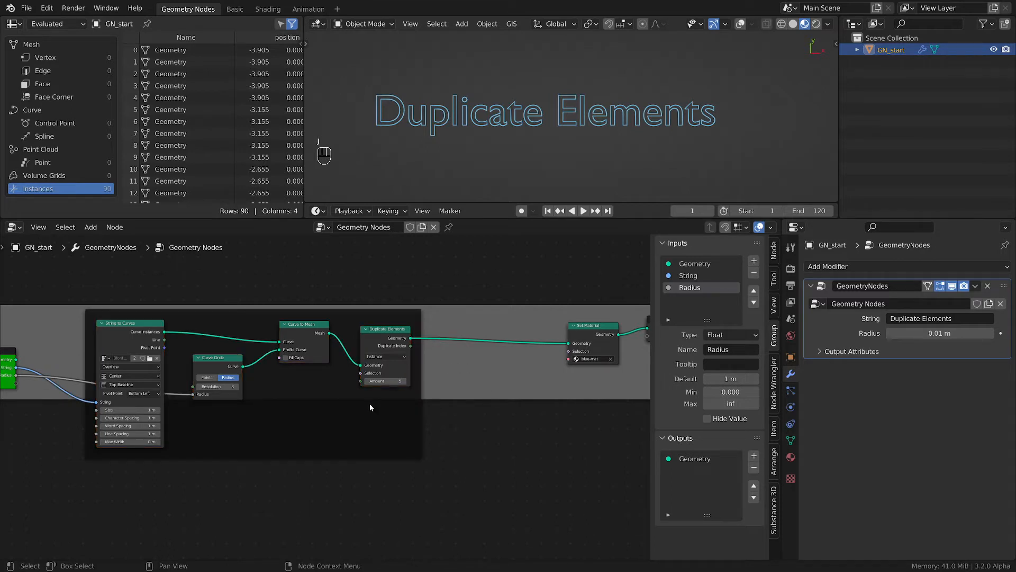
Move the new dark frame slightly so that it is nested inside the large grey frame
left_click(249, 316)
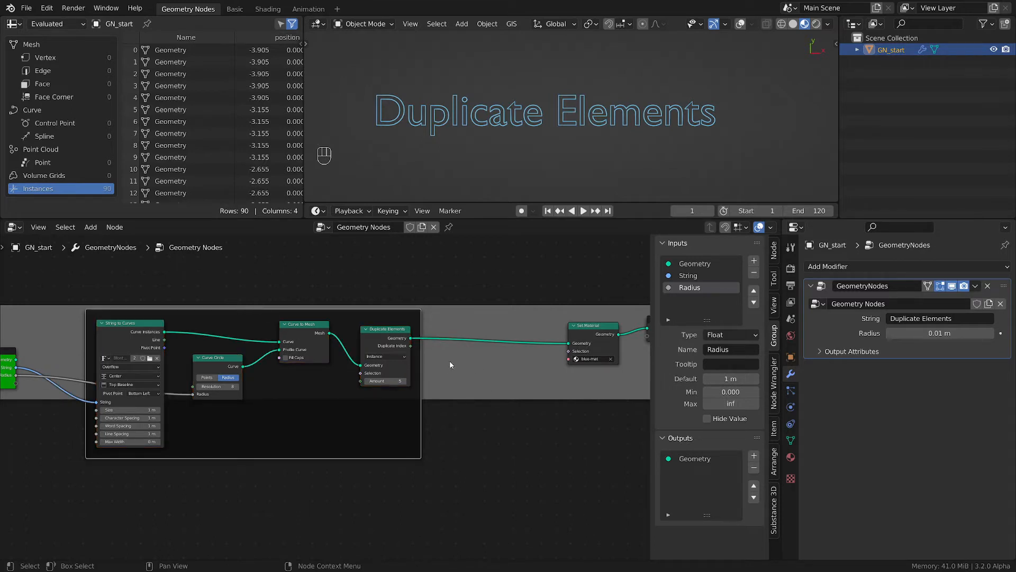
key("g")
left_click(226, 326)
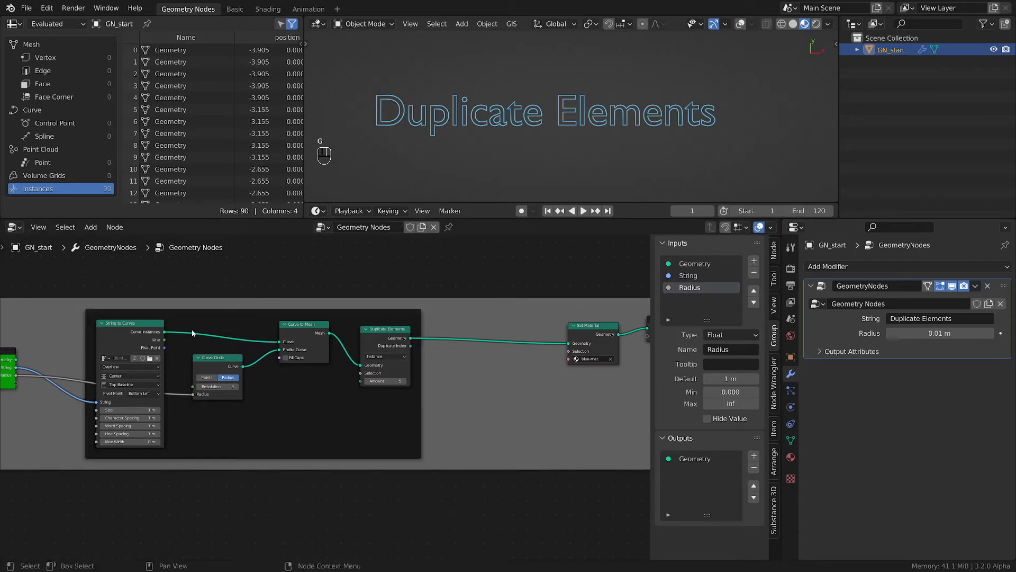
Lower the Group Input node a little and expose the Duplicate Elements node's Amount as a group input
middle_click_drag(221, 318, 188, 317)
scroll(286, 411, "down", 1)
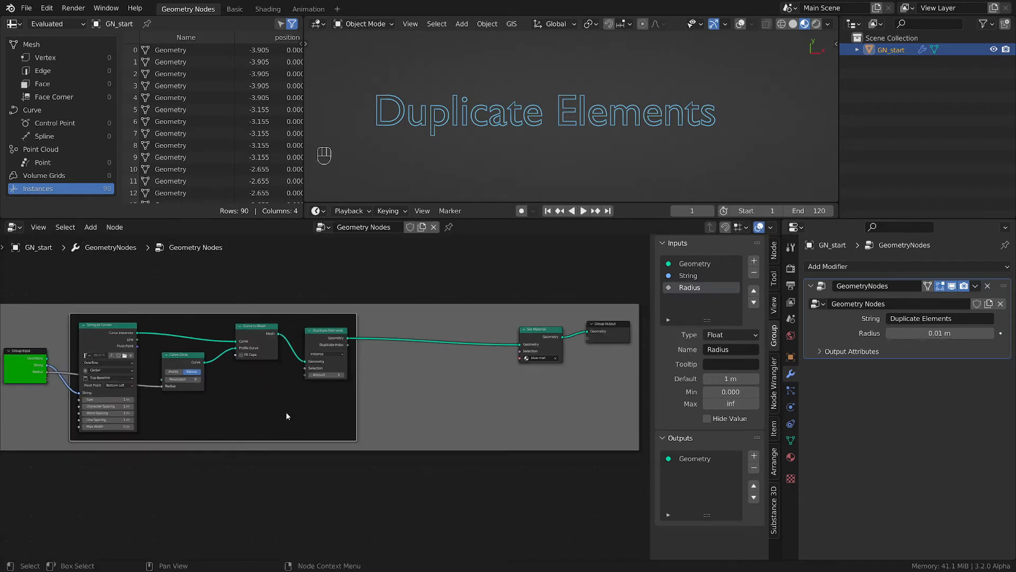
middle_click_drag(286, 412, 410, 408)
scroll(410, 412, "up", 1)
left_click_drag(121, 355, 122, 371)
scroll(155, 389, "up", 1)
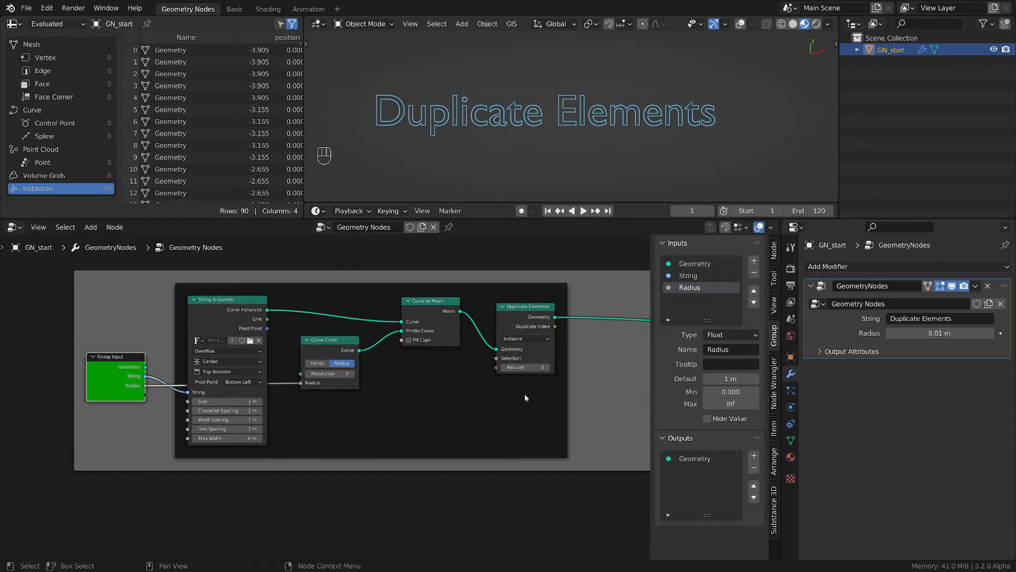
left_click_drag(496, 367, 142, 400)
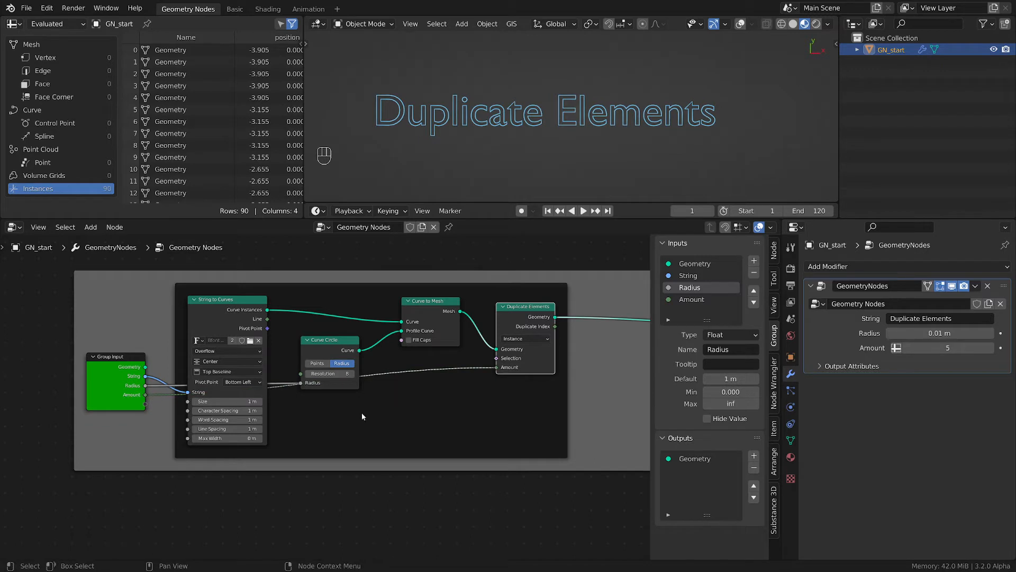
Set the Amount group input's maximum to 100 and shift the Group Input node slightly away from the frame
left_click(693, 300)
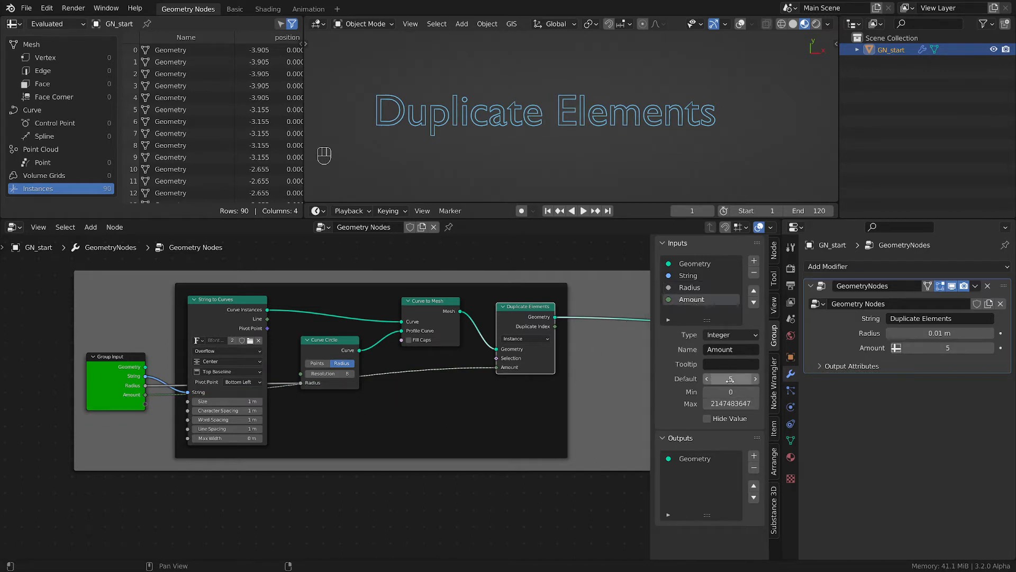
left_click(122, 359)
left_click_drag(122, 359, 113, 355)
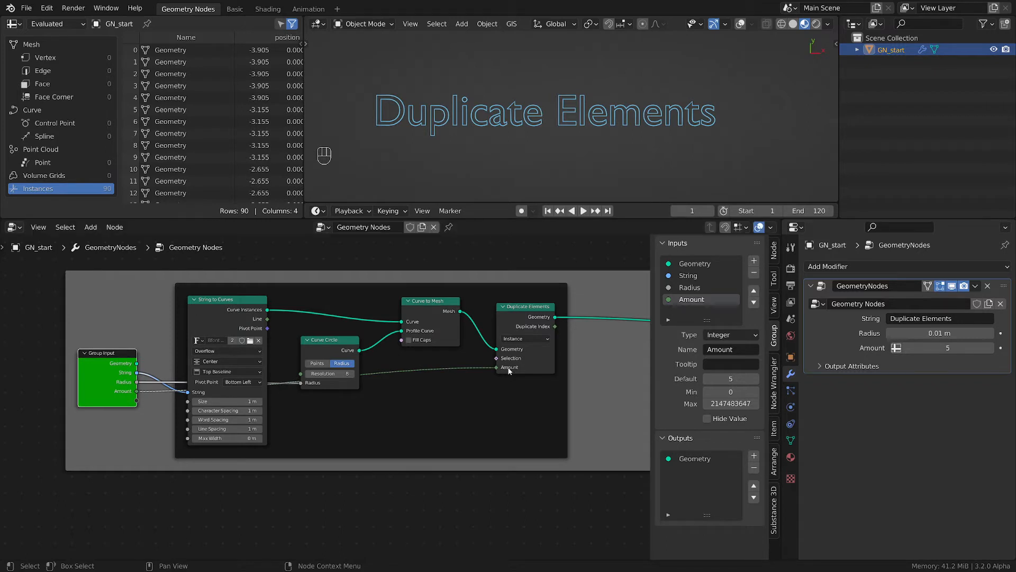
left_click(731, 403)
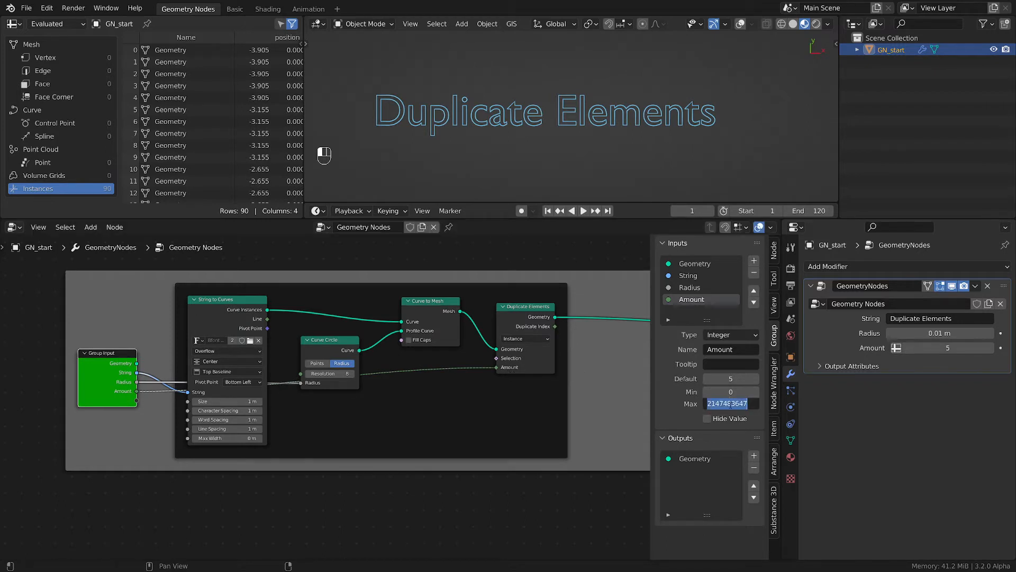
type("100")
key("Return")
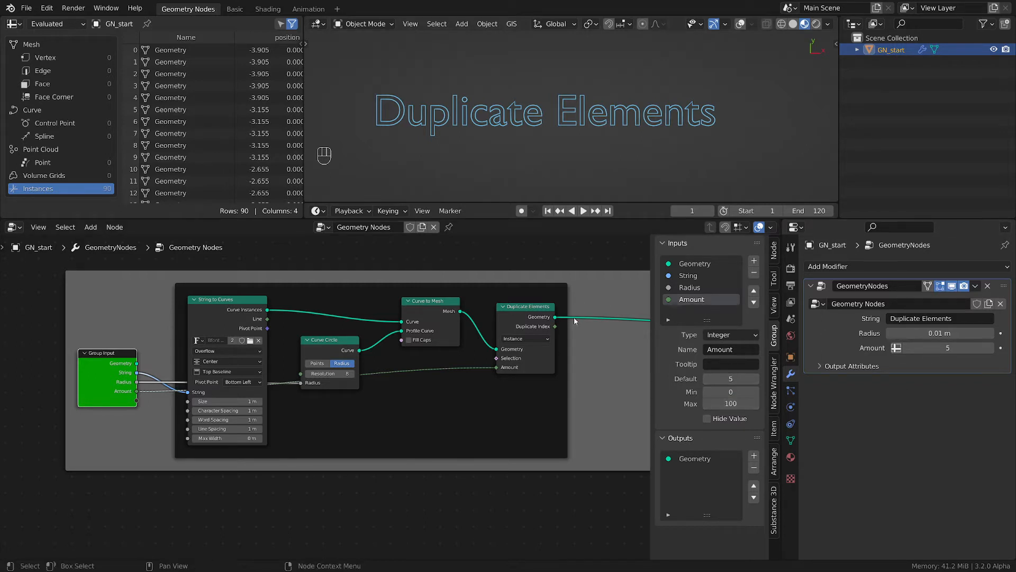
scroll(526, 438, "down", 1)
middle_click_drag(525, 439, 317, 439)
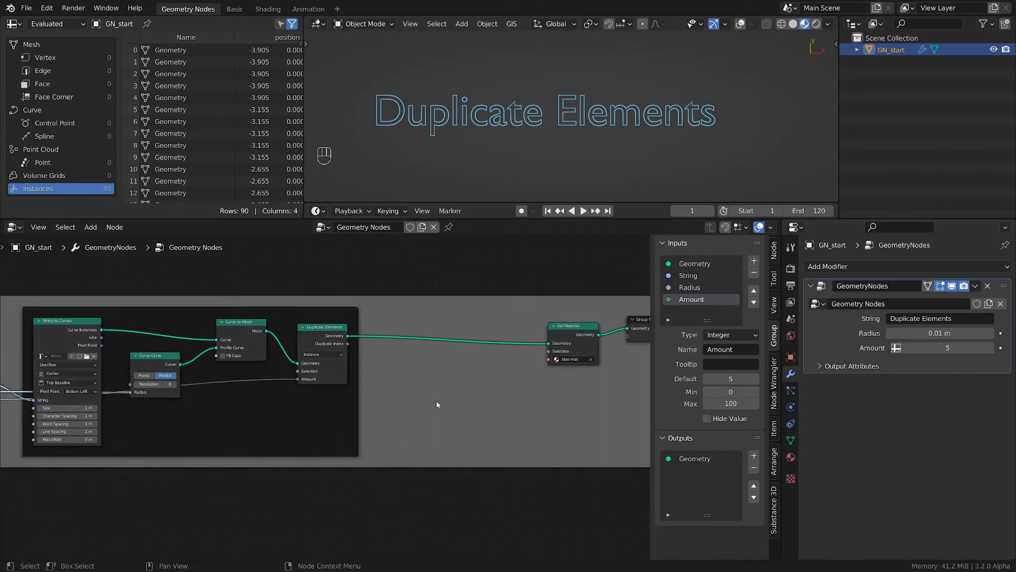
scroll(436, 405, "down", 1)
middle_click_drag(447, 402, 402, 392)
scroll(402, 391, "up", 2)
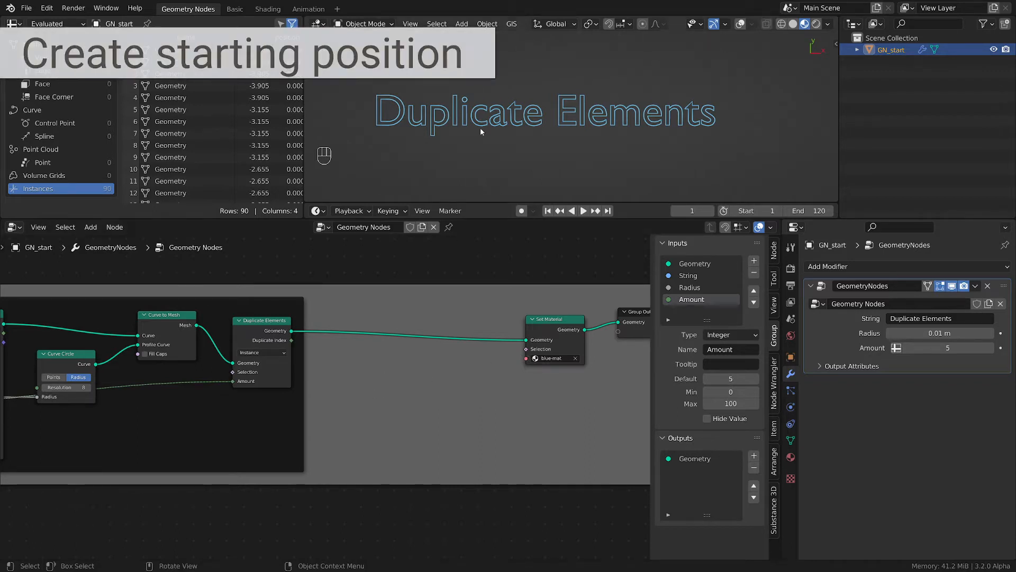
Tilt the 3D view and, with overlays shown temporarily, draw and erase annotation strokes over the text
middle_click_drag(492, 148, 503, 86)
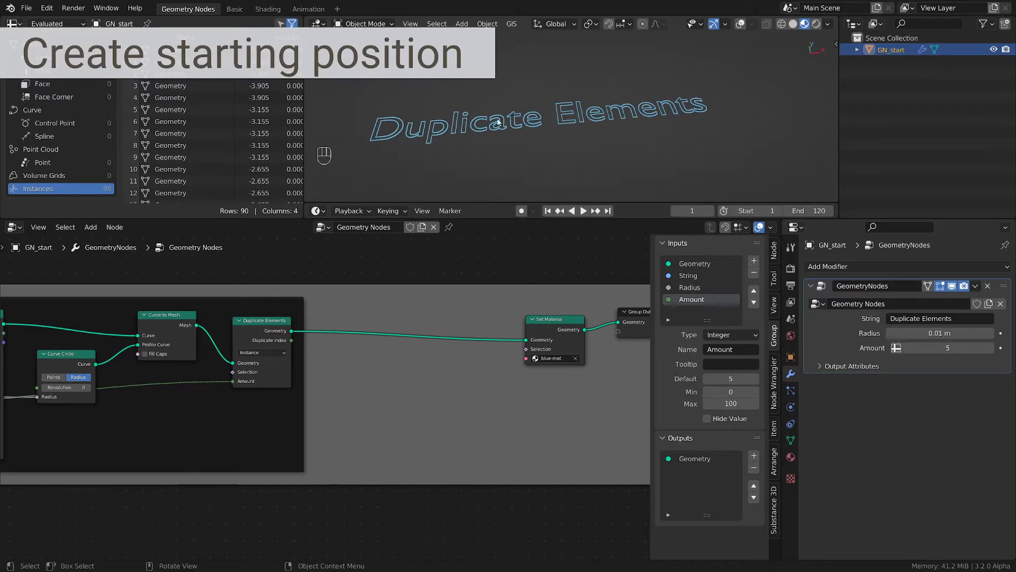
left_click(740, 24)
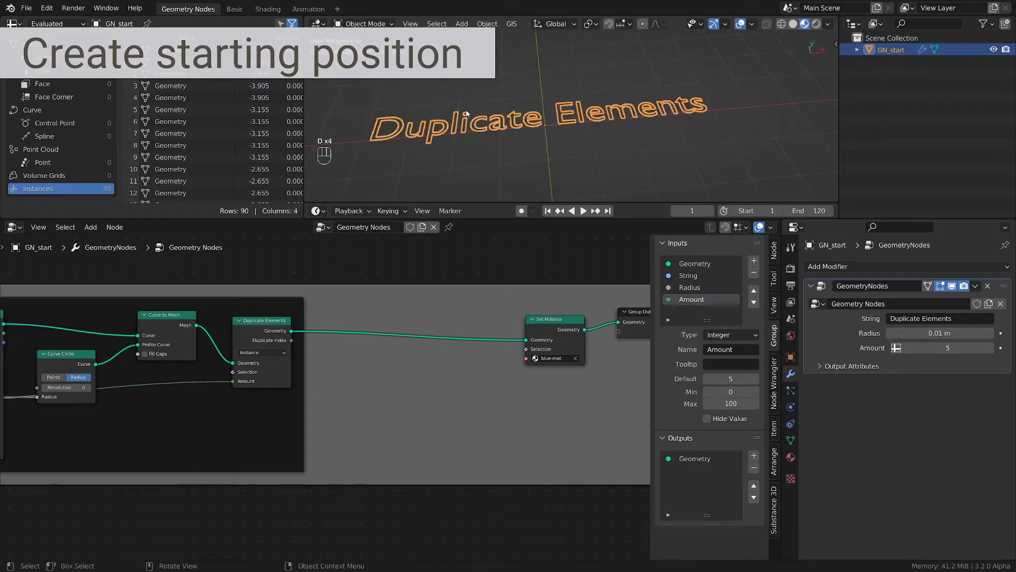
mouse_move(471, 99)
left_mouse_down()
mouse_move(483, 170)
mouse_move(492, 163)
left_mouse_up()
right_click_drag(480, 99, 496, 182)
left_click(741, 24)
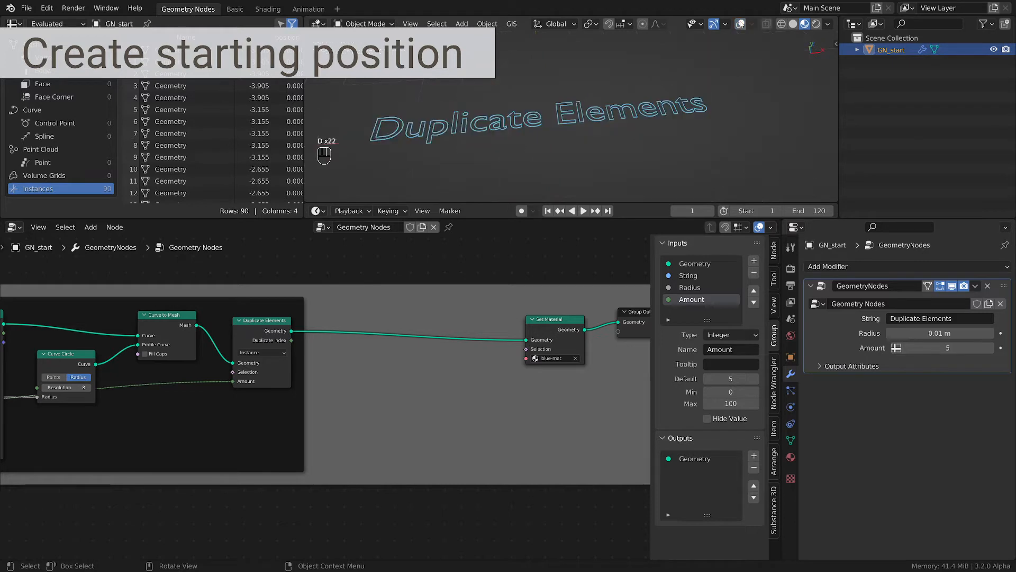
Add a Mesh Line node beside the dark frame, below the link from Duplicate Elements to Set Material
scroll(491, 379, "up", 2)
middle_click_drag(491, 379, 320, 399)
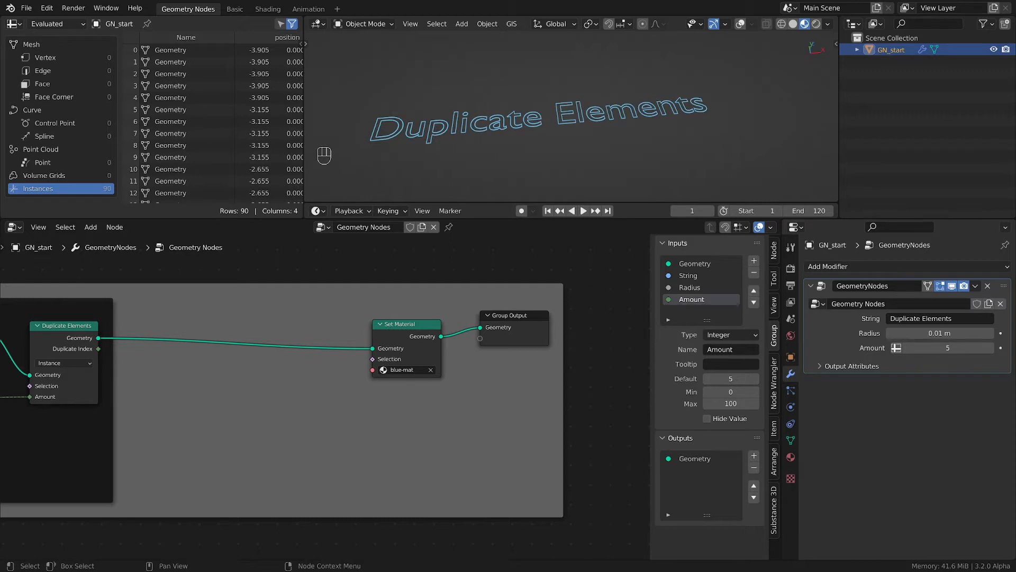
middle_click_drag(198, 383, 279, 390)
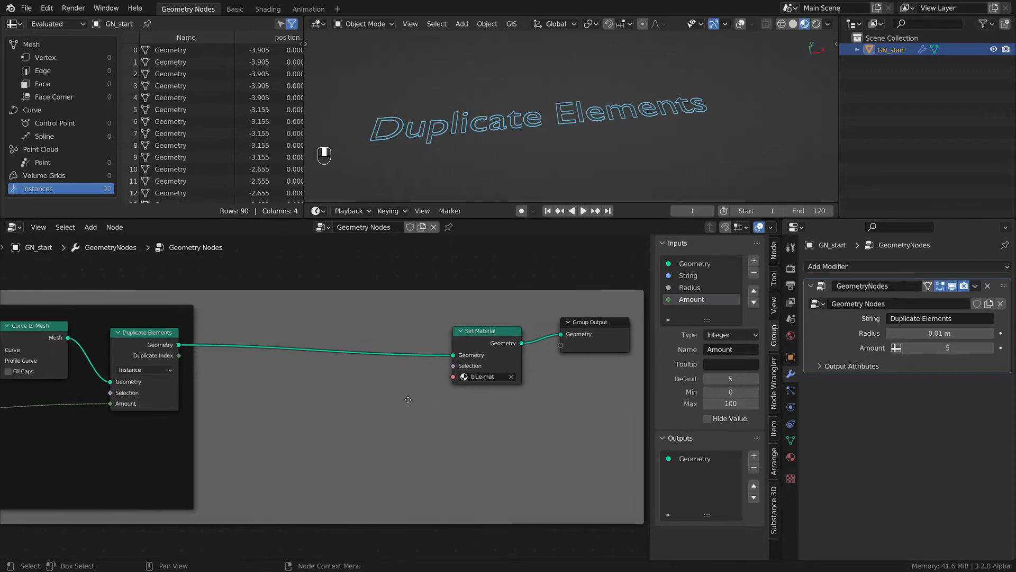
key("shift+a")
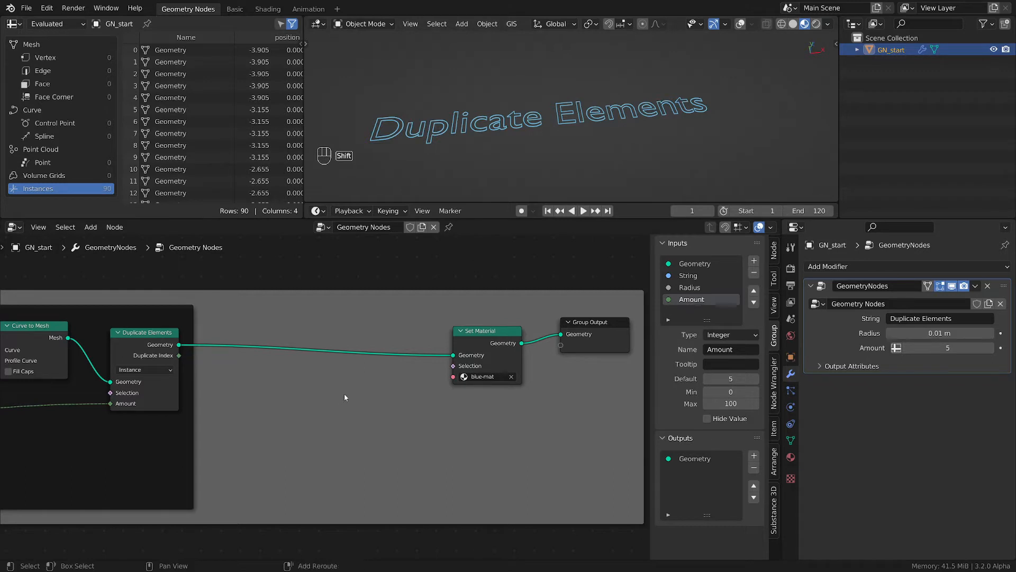
mouse_move(316, 398)
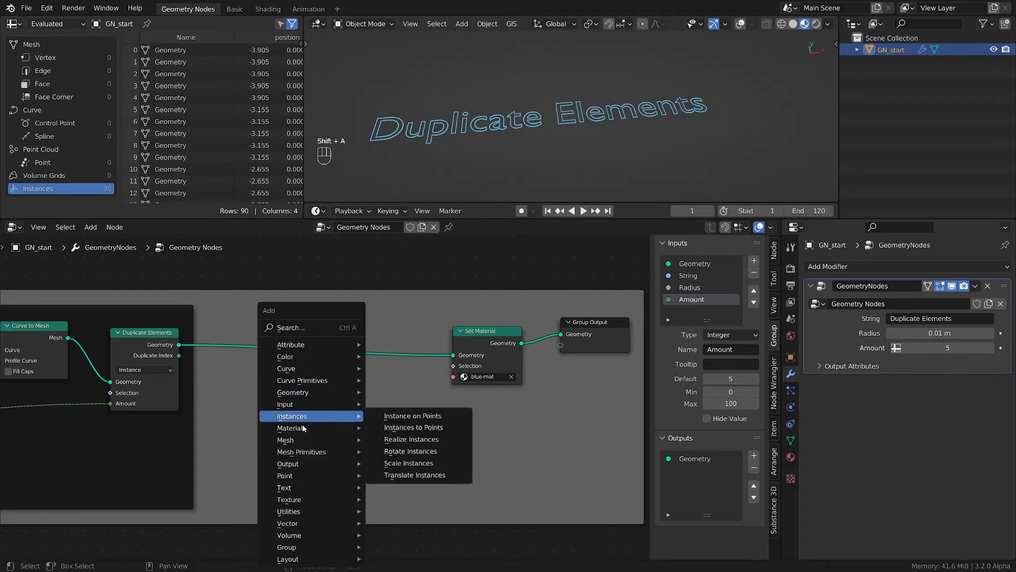
mouse_move(307, 455)
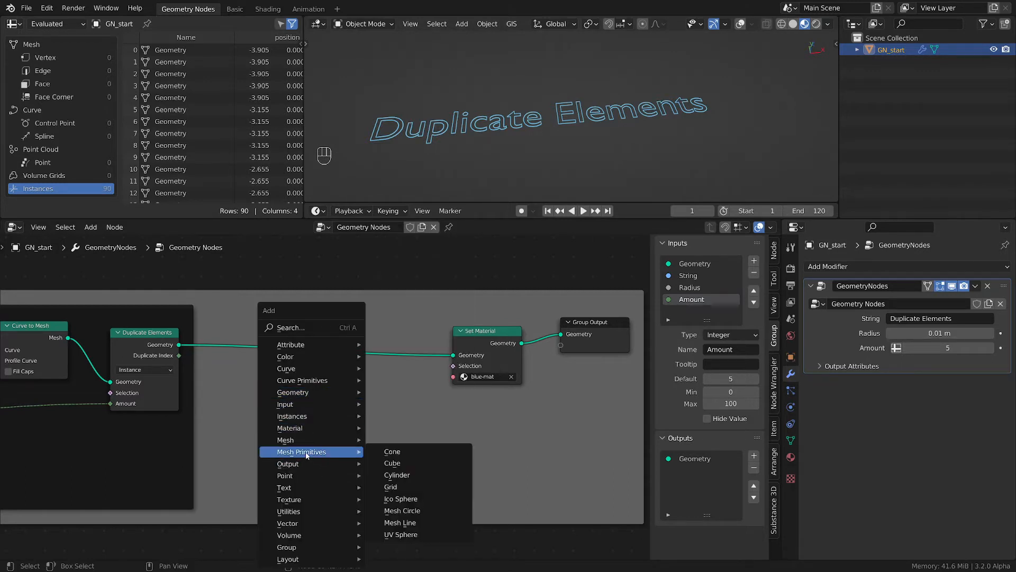
left_click(425, 528)
left_click(231, 366)
Move the Set Material and Group Output nodes far to the right to make room in the node tree
scroll(397, 424, "down", 2)
middle_click_drag(457, 405, 299, 411)
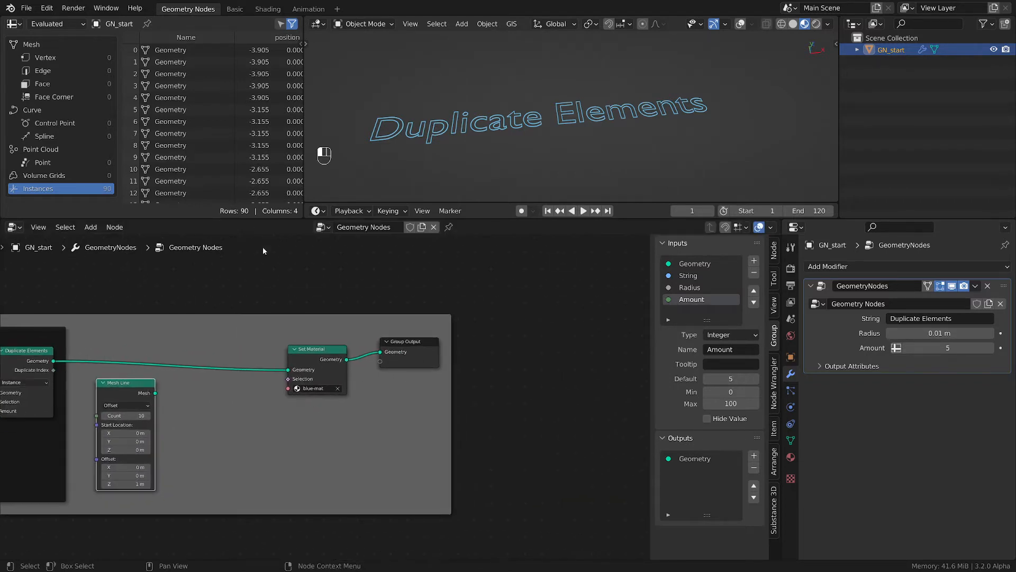
left_click(358, 396)
key("g")
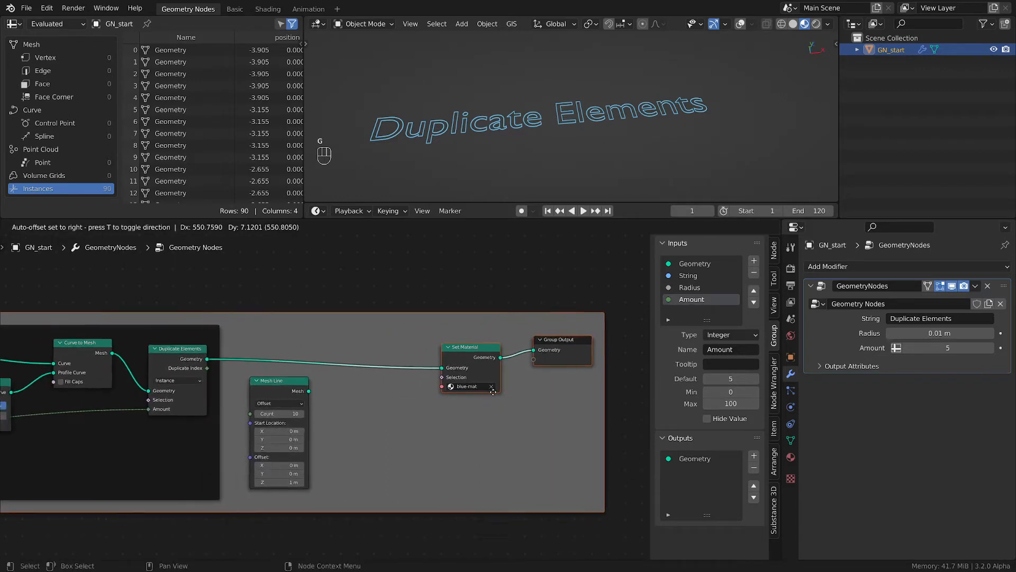
left_click(502, 395)
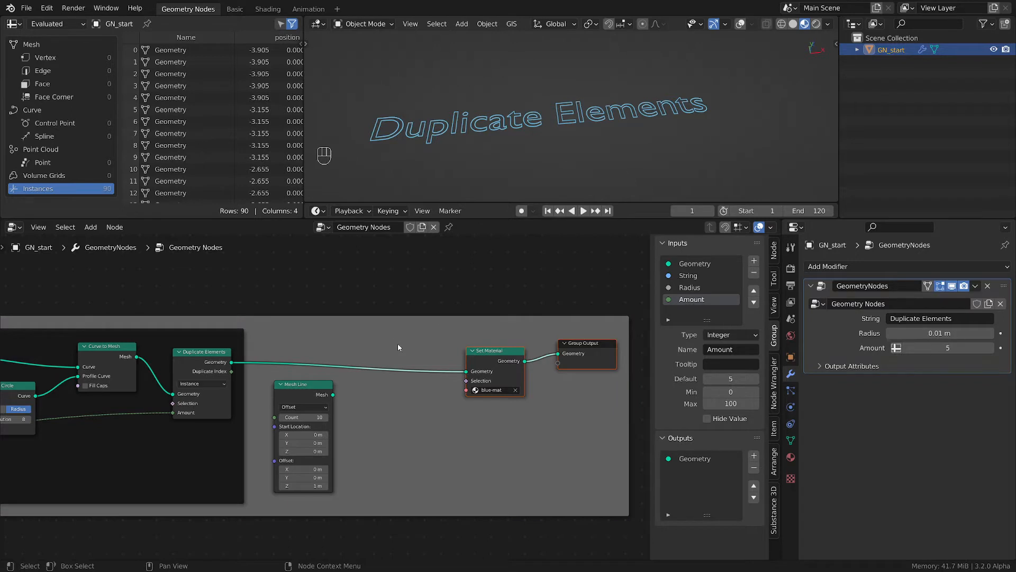
scroll(401, 352, "down", 2)
middle_click_drag(400, 356, 273, 353)
key("g")
left_click(486, 351)
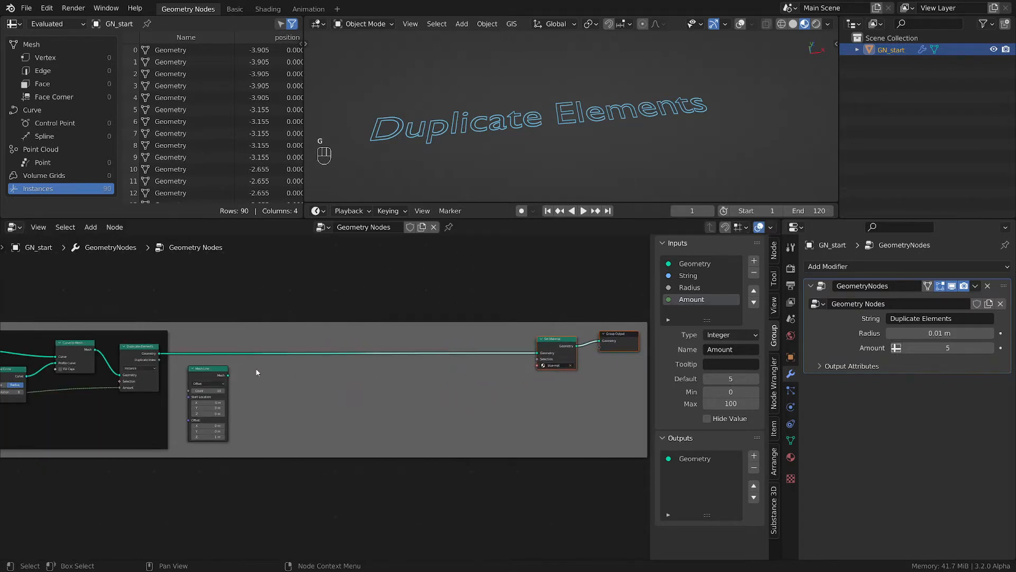
Insert a Set Position node into the link between Duplicate Elements and Set Material
scroll(256, 371, "up", 4)
key("shift+a")
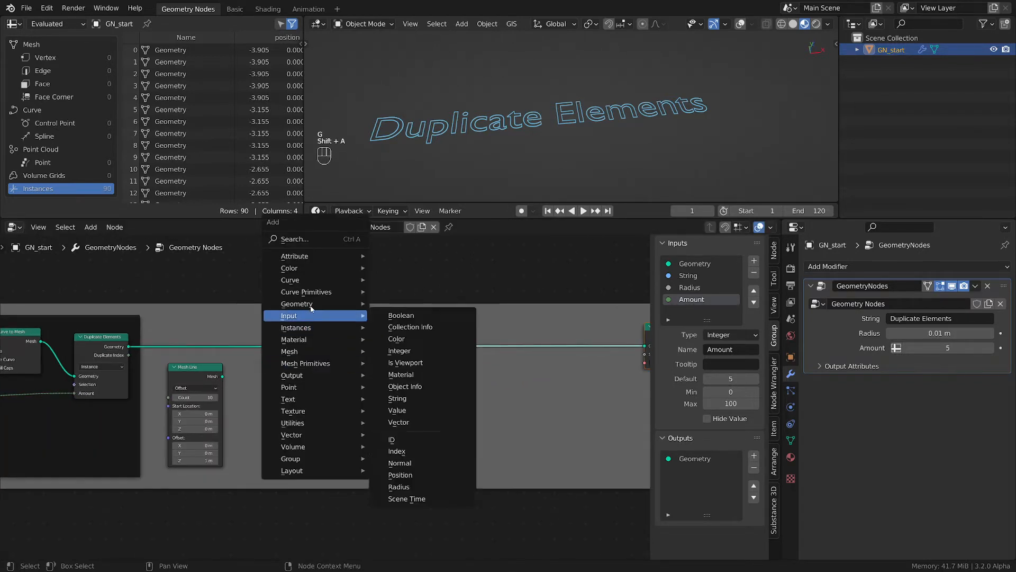
mouse_move(349, 304)
left_click(406, 462)
left_click(492, 321)
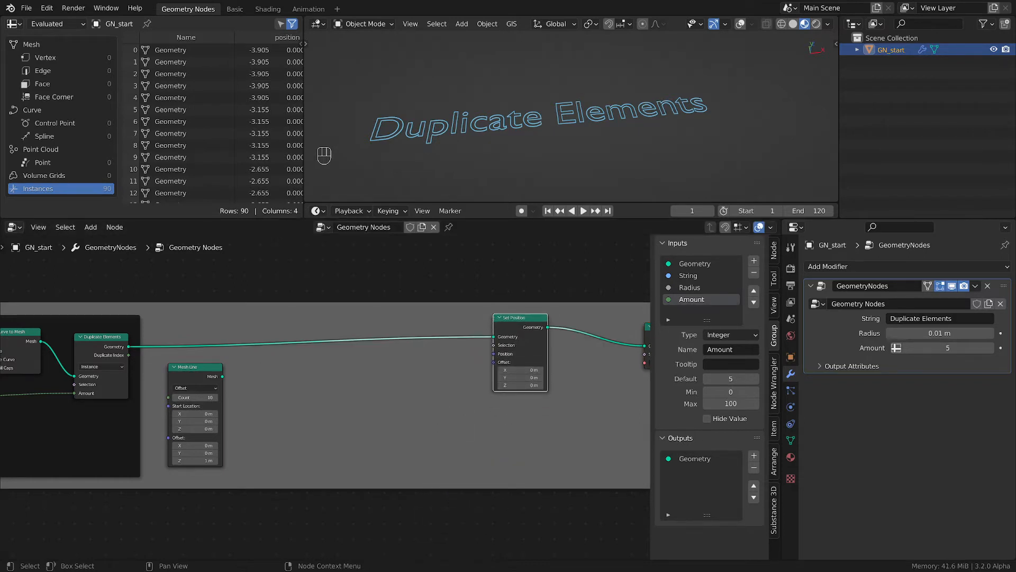
Shift the dark frame with its nodes up and to the left, and move the Mesh Line node further right
middle_click_drag(222, 380, 387, 406)
left_click_drag(231, 348, 204, 332)
middle_click_drag(469, 407, 437, 396)
scroll(440, 393, "down", 2)
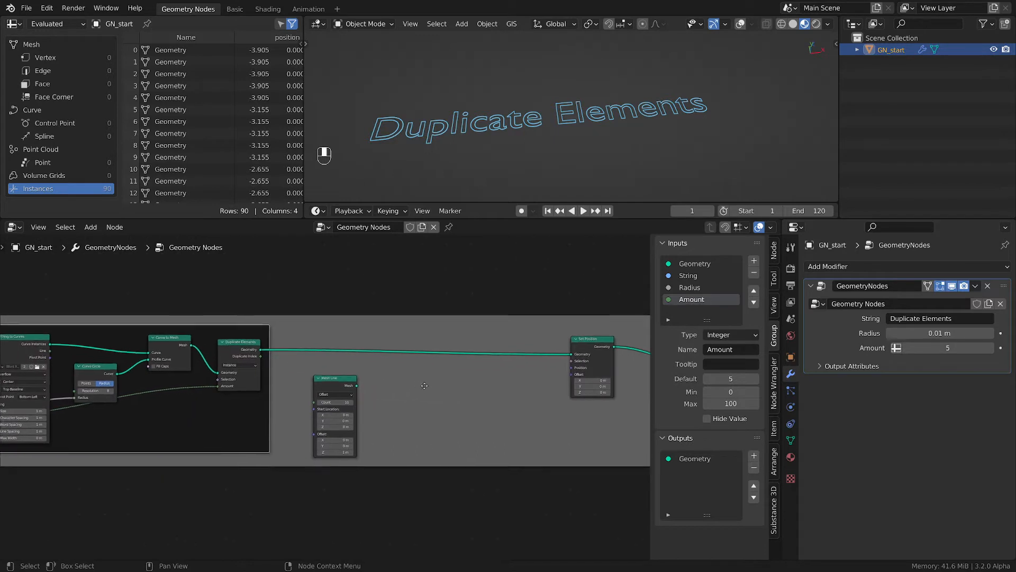
left_click_drag(326, 380, 350, 380)
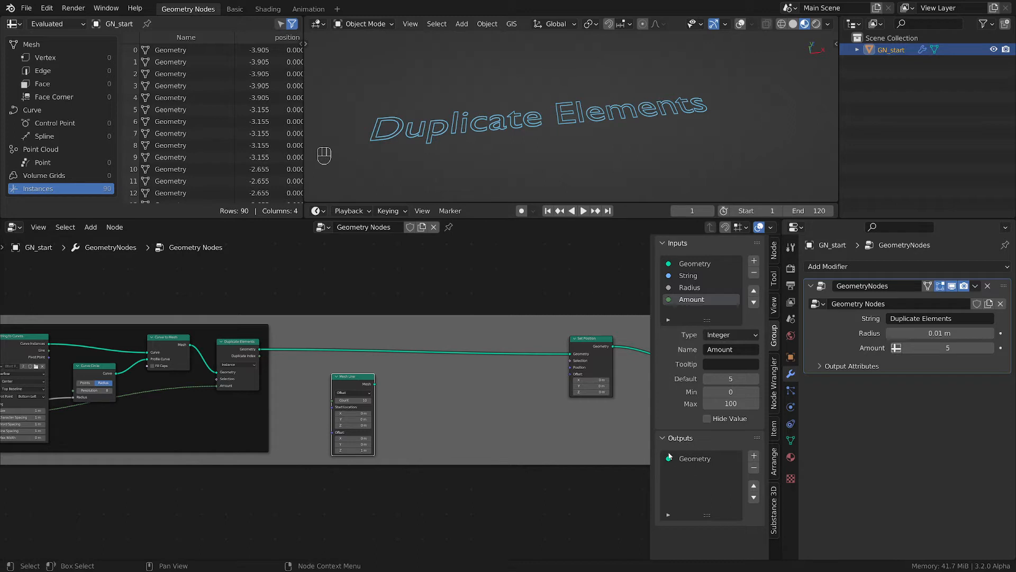
Add a Transfer Attribute node beside the Mesh Line node, below the link from Duplicate Elements to Set Position
scroll(383, 396, "up", 2)
key("shift+a")
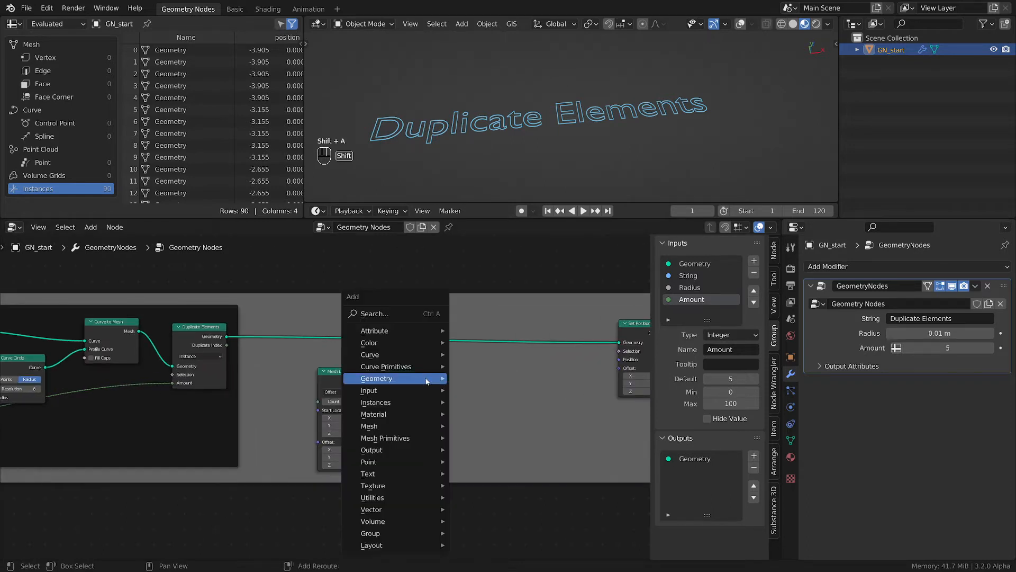
mouse_move(428, 377)
left_click(495, 366)
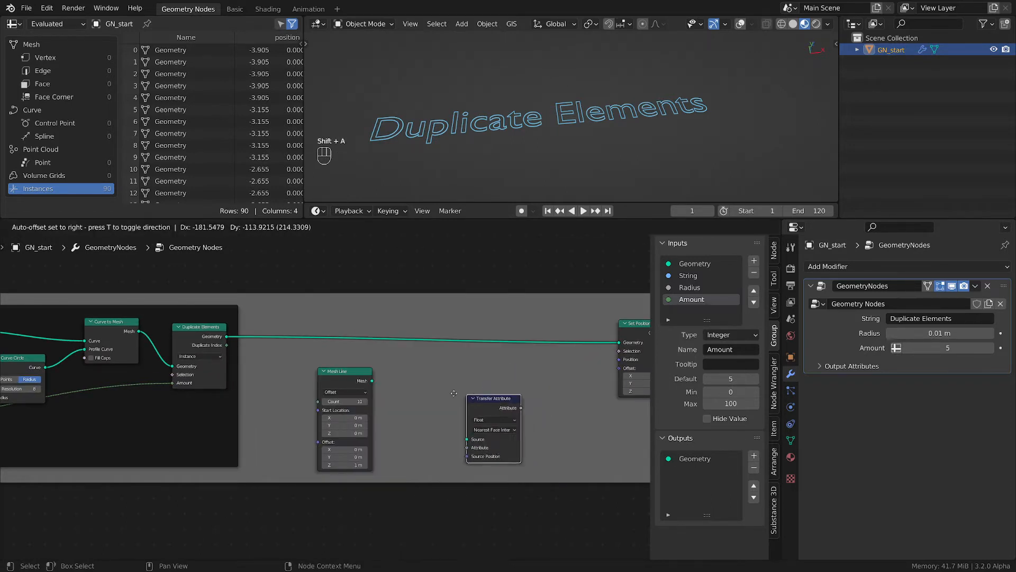
left_click(429, 373)
Connect the Mesh Line's Mesh output to the Transfer Attribute's Source input and nudge the Transfer Attribute node into line
scroll(427, 399, "up", 3)
middle_click_drag(426, 399, 367, 363)
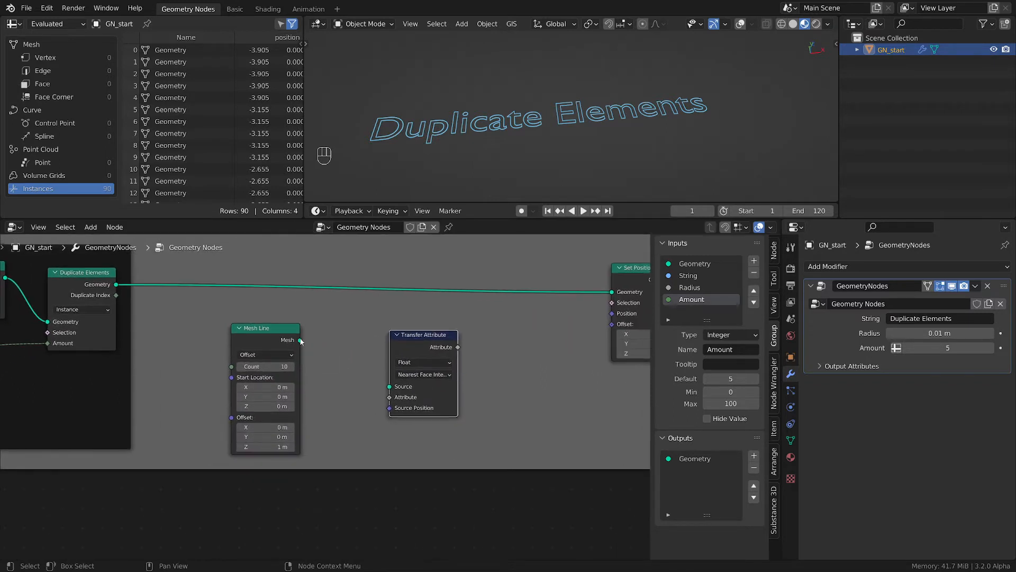
left_click_drag(301, 340, 390, 387)
left_click_drag(289, 342, 285, 339)
left_click_drag(422, 345, 392, 339)
scroll(406, 334, "down", 3)
middle_click_drag(566, 351, 378, 347)
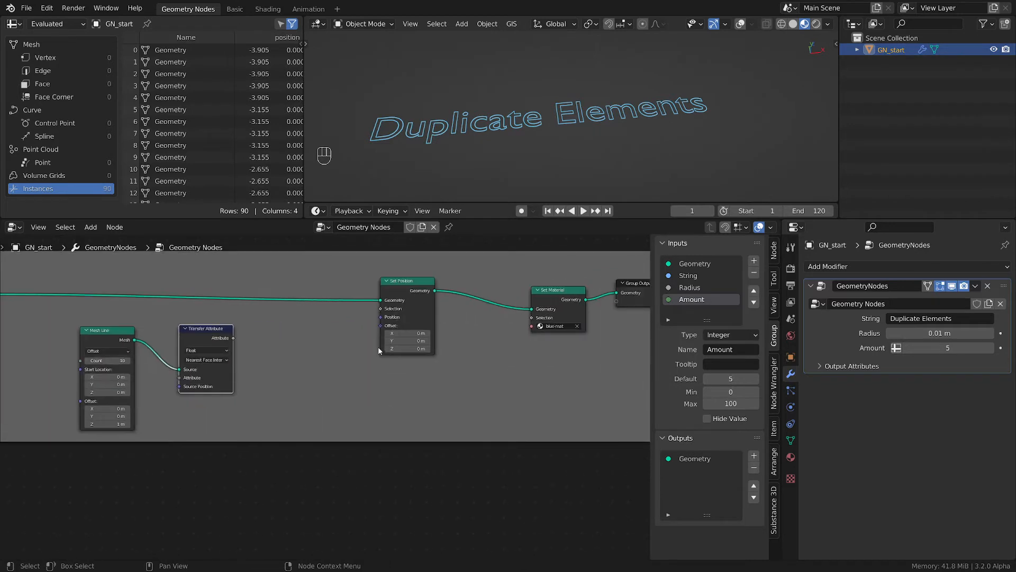
Preview the Mesh Line through Group Output in Solid shading with overlays shown, and restore the Set Position geometry as the output
left_click_drag(135, 340, 622, 291)
key("z")
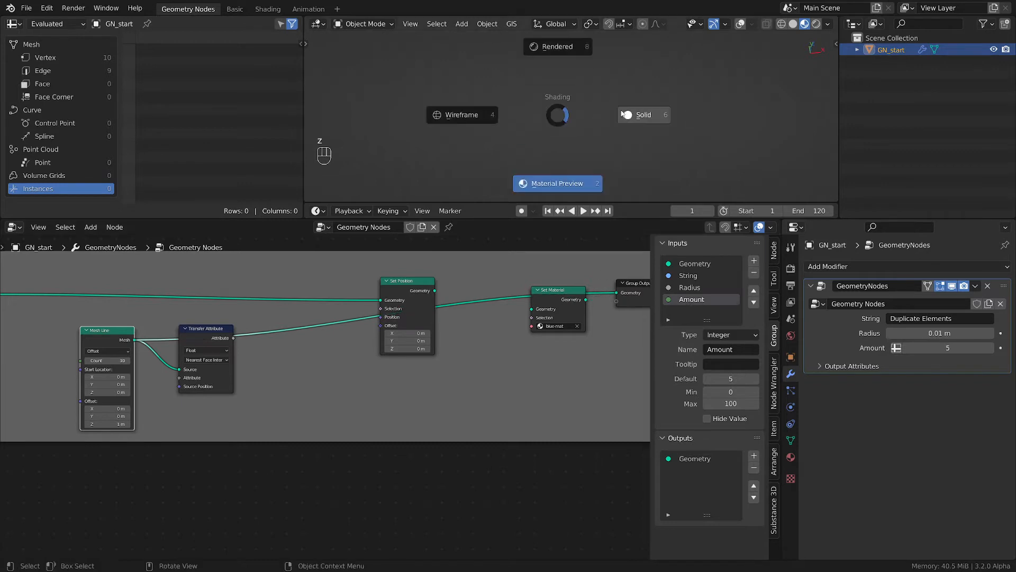
left_click(639, 116)
left_click(740, 25)
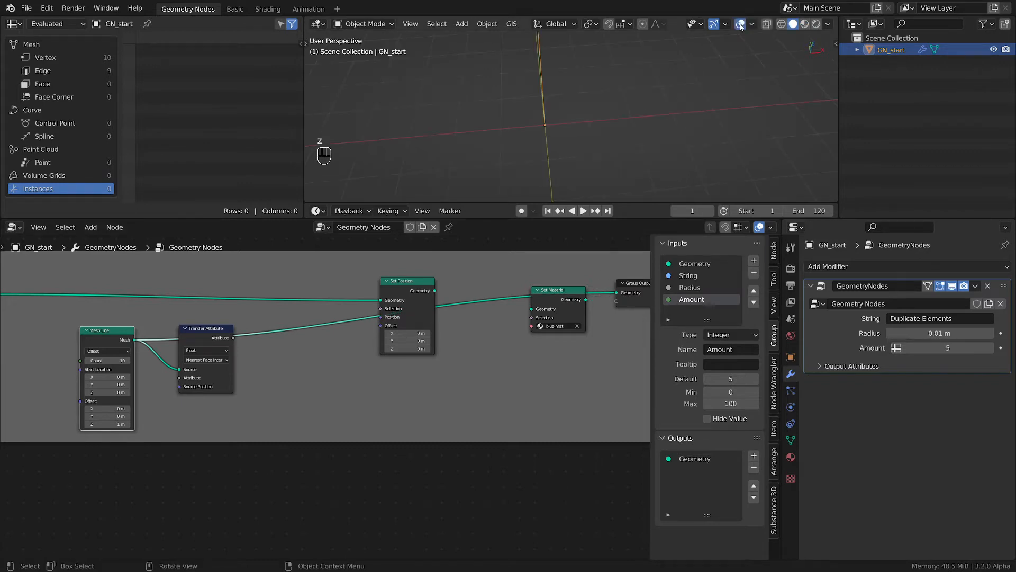
middle_click_drag(543, 110, 564, 162)
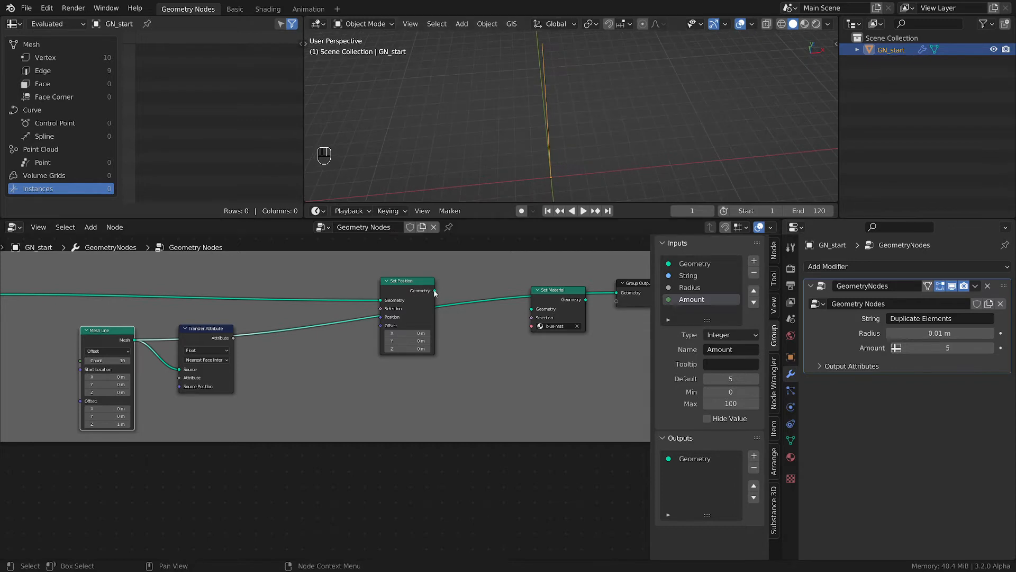
left_click_drag(434, 291, 617, 294)
Set the Transfer Attribute node's data type to Vector and its mapping to Index
middle_click_drag(211, 407, 352, 379)
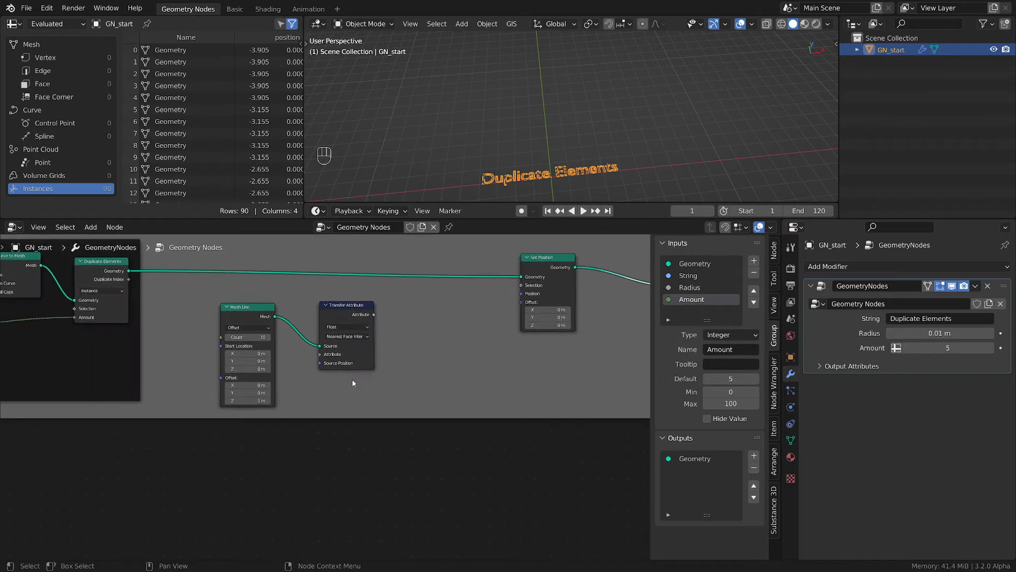
scroll(325, 369, "up", 7)
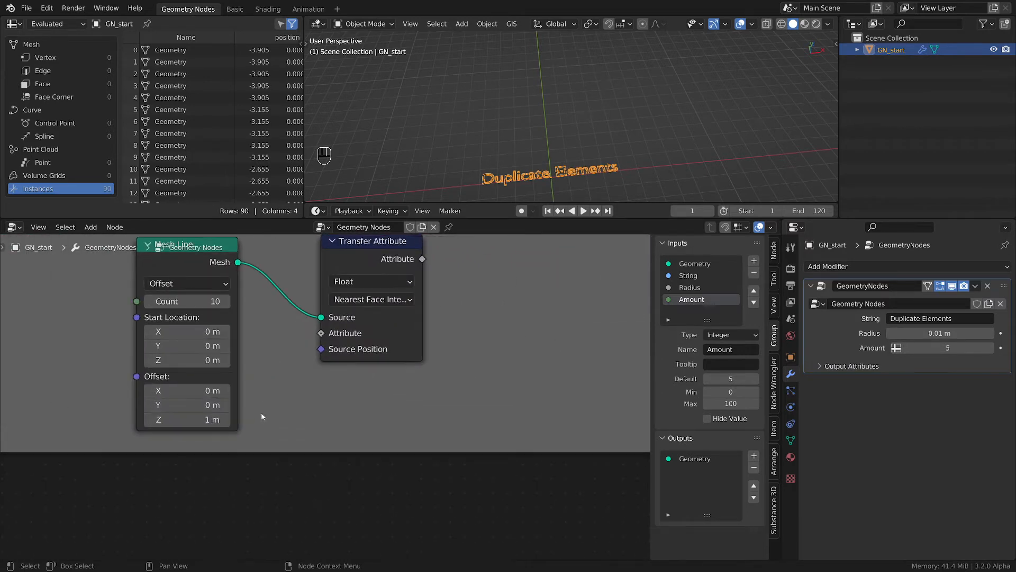
scroll(265, 405, "down", 1)
mouse_move(345, 290)
left_mouse_down()
mouse_move(333, 290)
mouse_move(357, 291)
left_mouse_up()
middle_click_drag(334, 385, 342, 427)
left_click(370, 360)
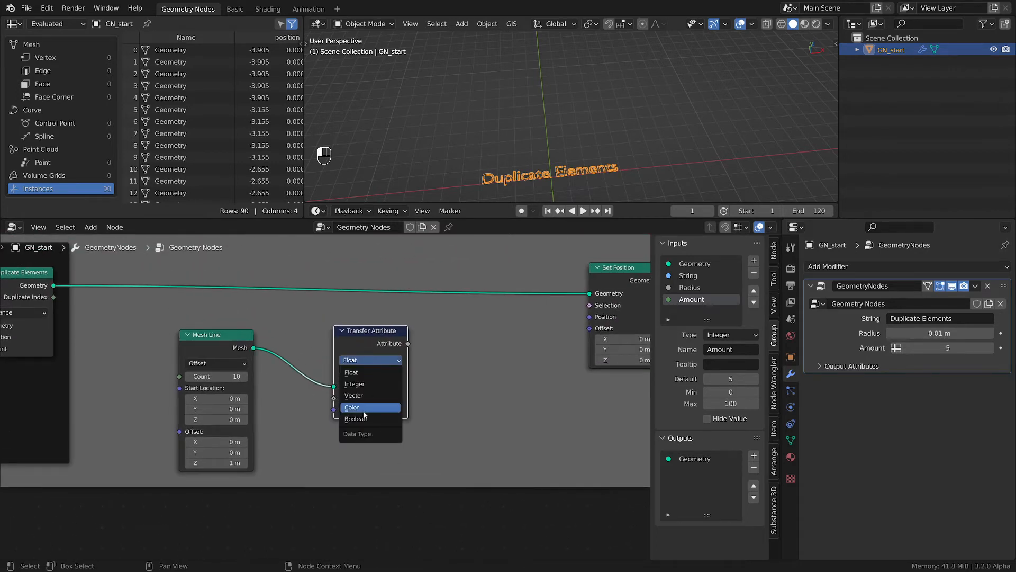
left_click(368, 396)
middle_click_drag(392, 430, 430, 384)
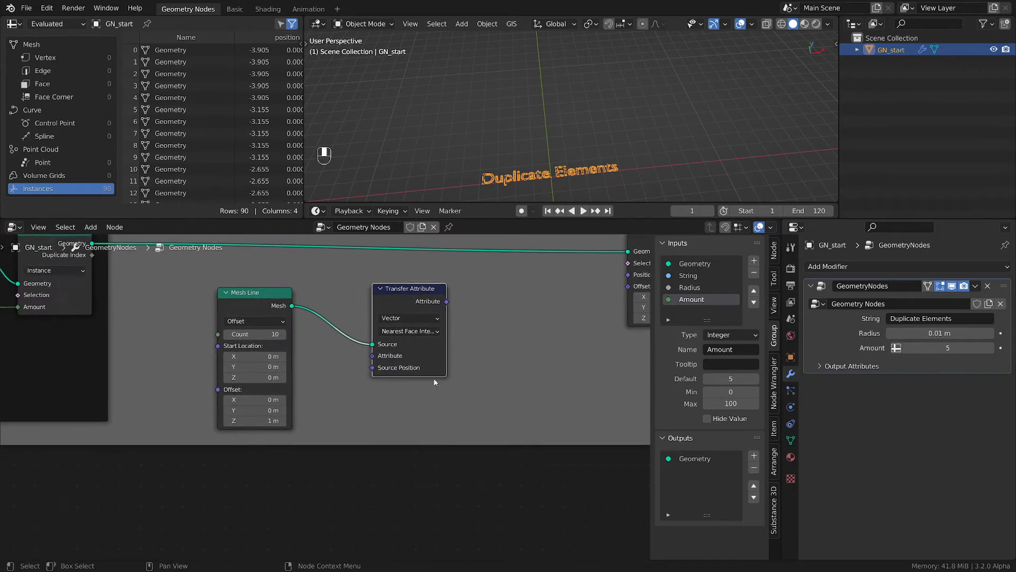
left_click(421, 328)
left_click(391, 363)
scroll(406, 389, "up", 2)
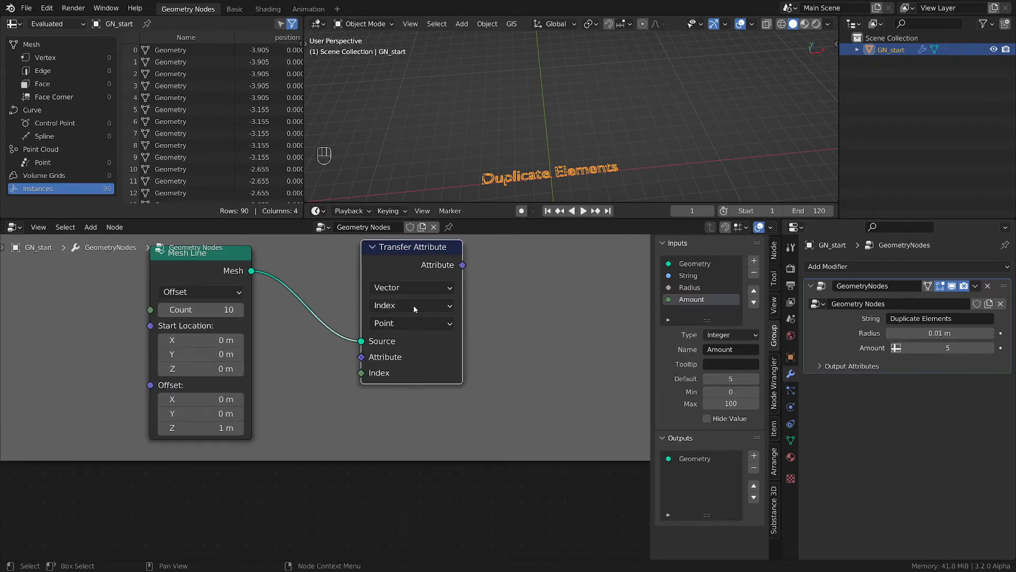
mouse_move(431, 258)
left_mouse_down()
mouse_move(411, 266)
mouse_move(435, 263)
left_mouse_up()
left_click_drag(211, 259, 231, 261)
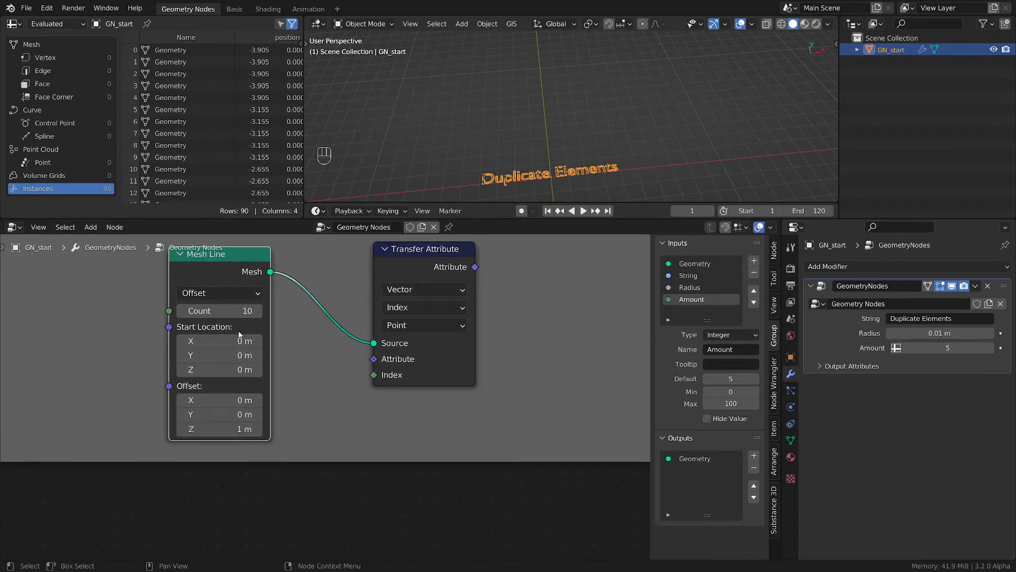
Add a Position node feeding the Transfer Attribute's Attribute input and place it directly below that node
scroll(266, 347, "down", 6)
left_click_drag(355, 287, 341, 286)
left_click_drag(218, 291, 202, 285)
left_click_drag(321, 354, 289, 397)
type("pos")
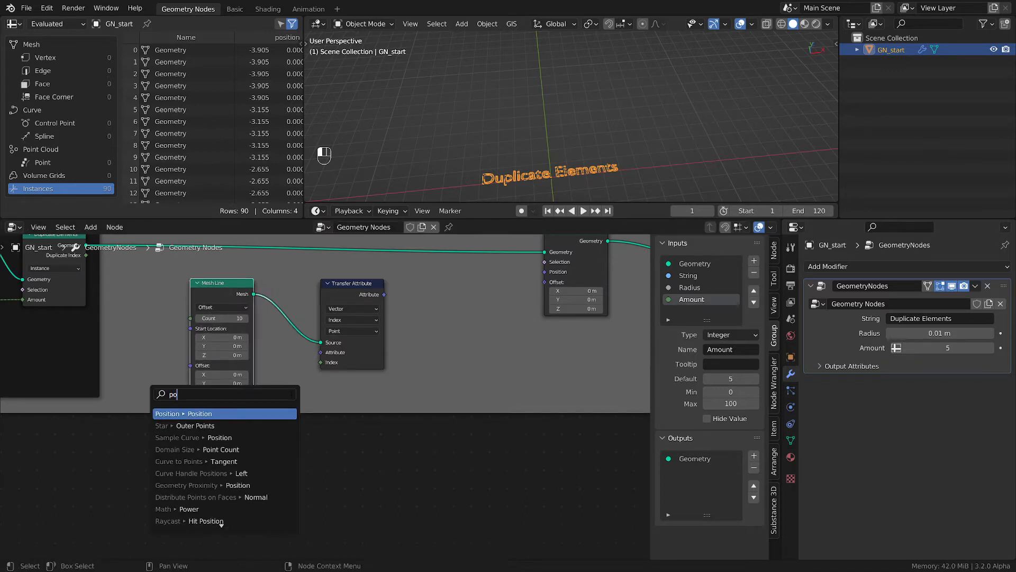
key("Return")
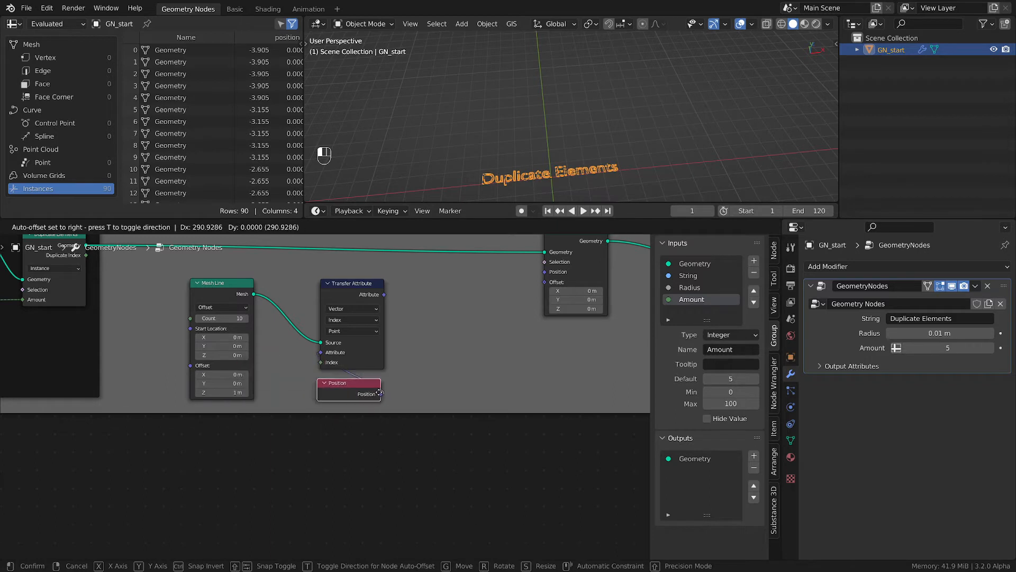
left_click(385, 384)
key("shift+a")
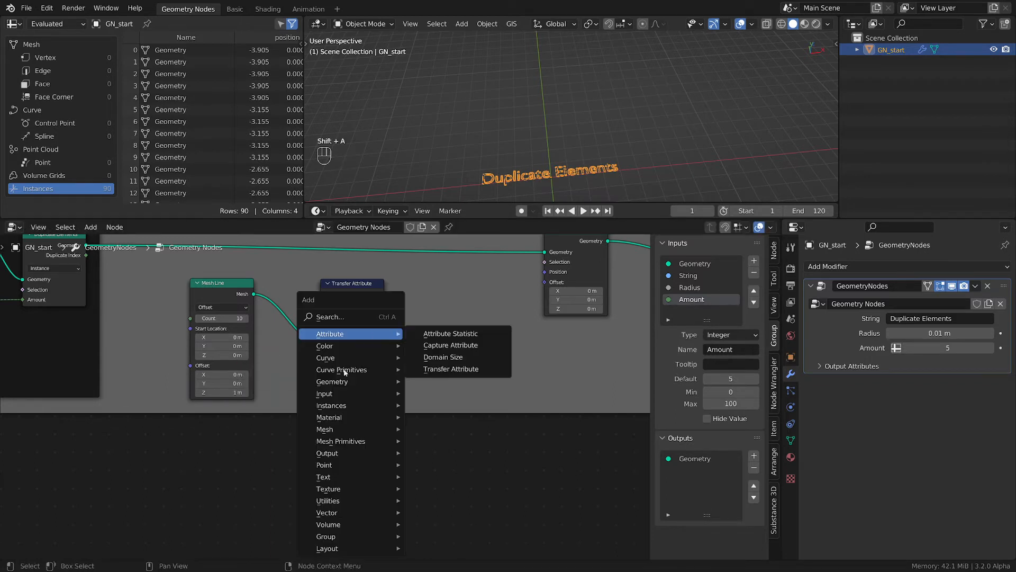
mouse_move(329, 391)
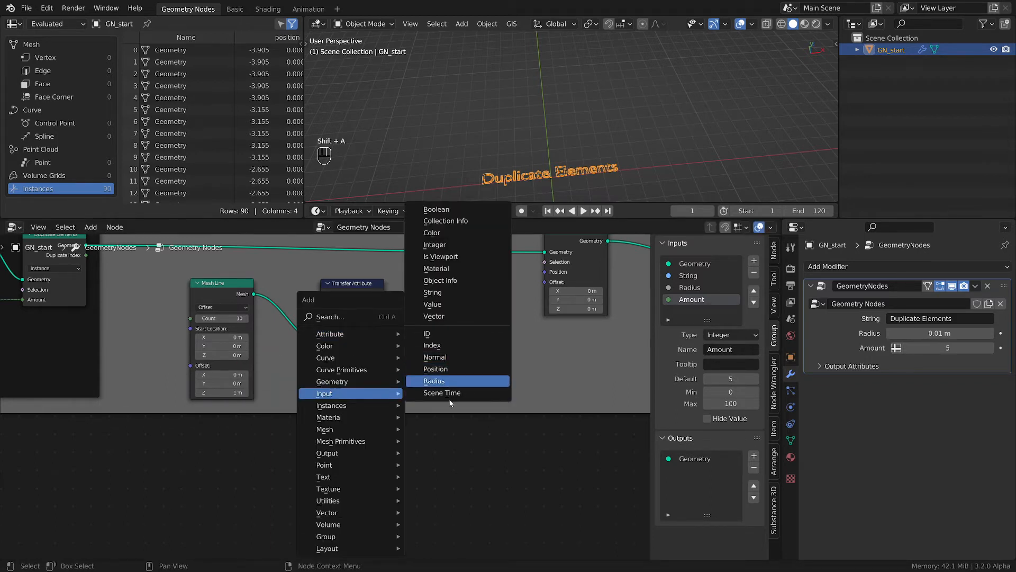
Connect the Transfer Attribute's Attribute output to the Position input of Set Position and examine the stacked letters
scroll(456, 373, "down", 2)
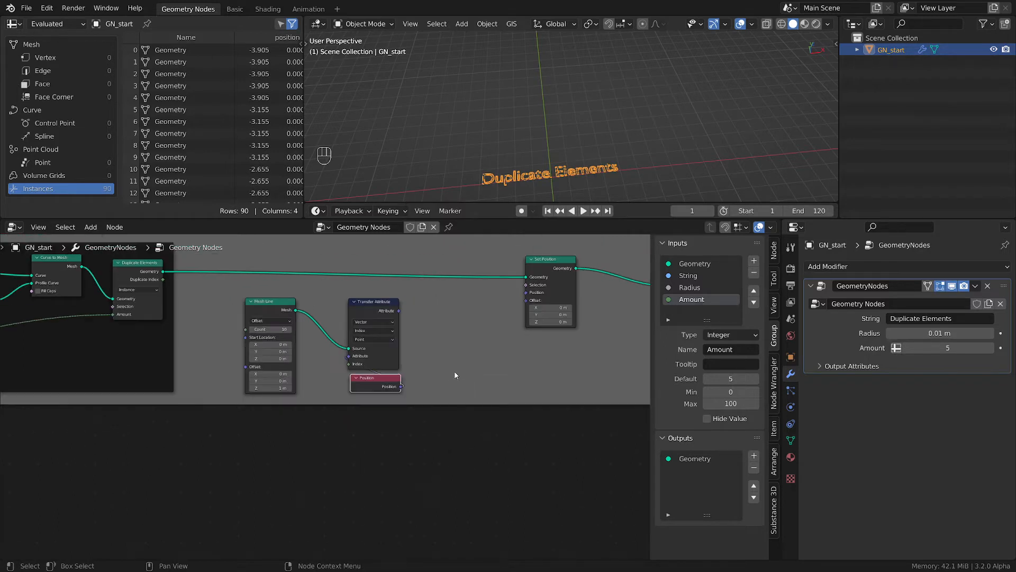
left_click_drag(364, 327, 357, 327)
left_click_drag(358, 399, 345, 400)
left_click_drag(374, 330, 509, 313)
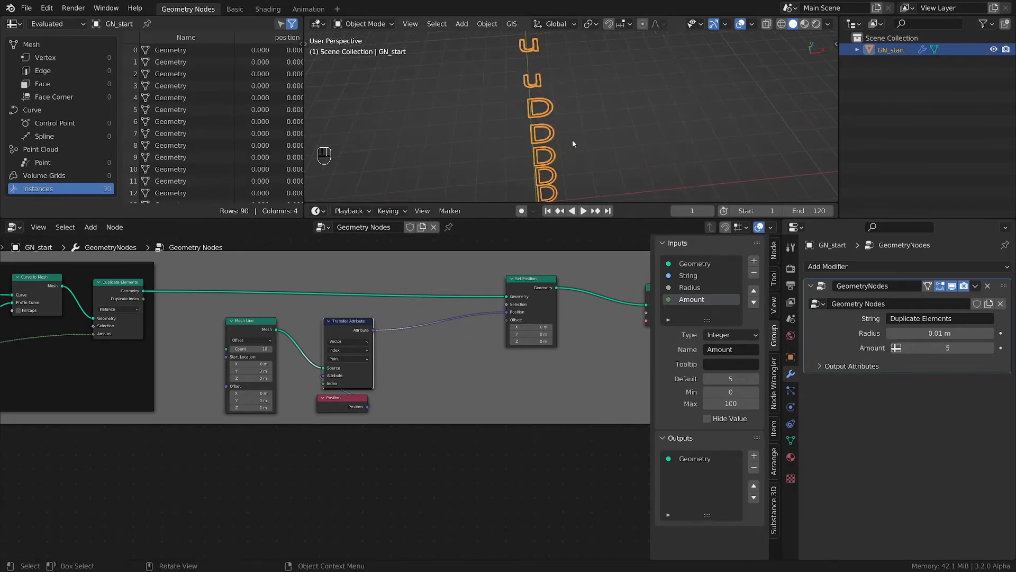
scroll(573, 137, "up", 5)
middle_click_drag(569, 122, 556, 97, "shift")
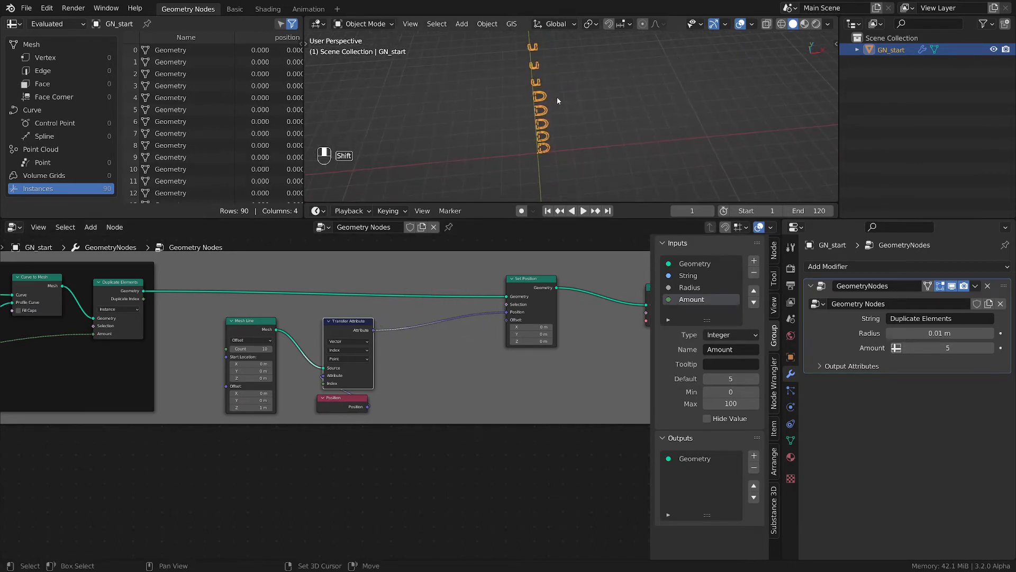
Hide the viewport overlays and switch the viewport to Material Preview shading
left_click(741, 24)
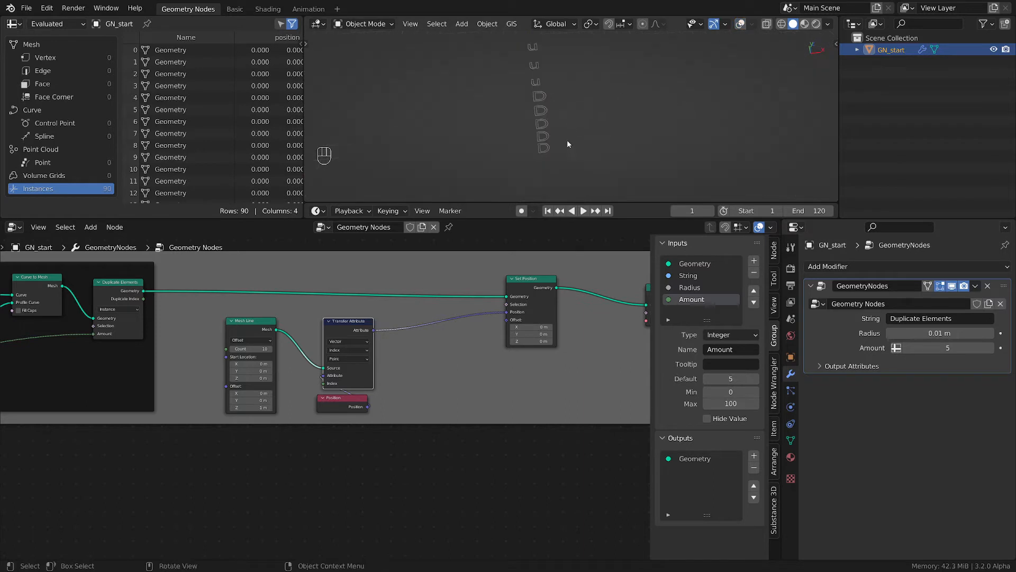
key("z")
left_click(560, 217)
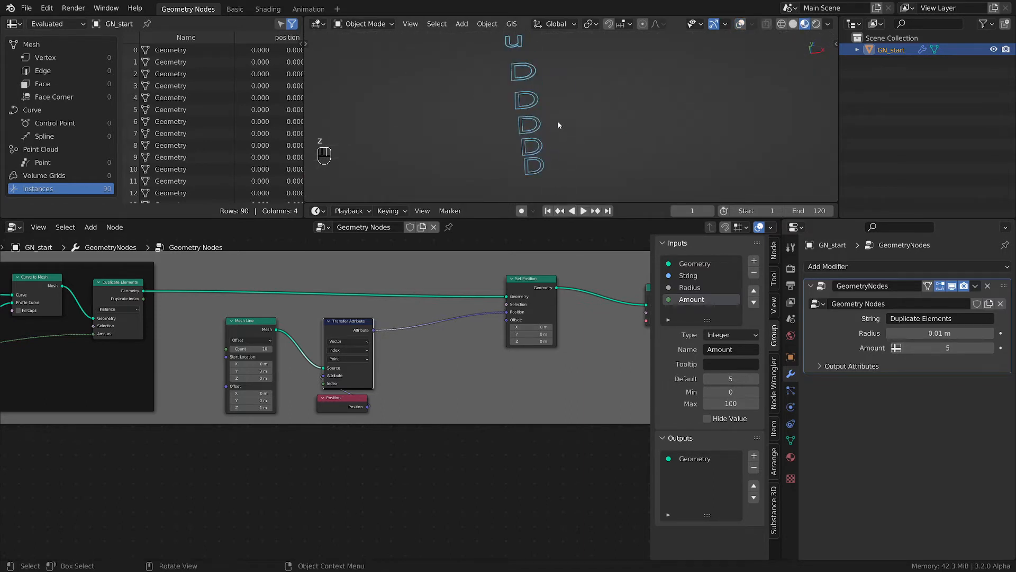
middle_click_drag(549, 168, 556, 149)
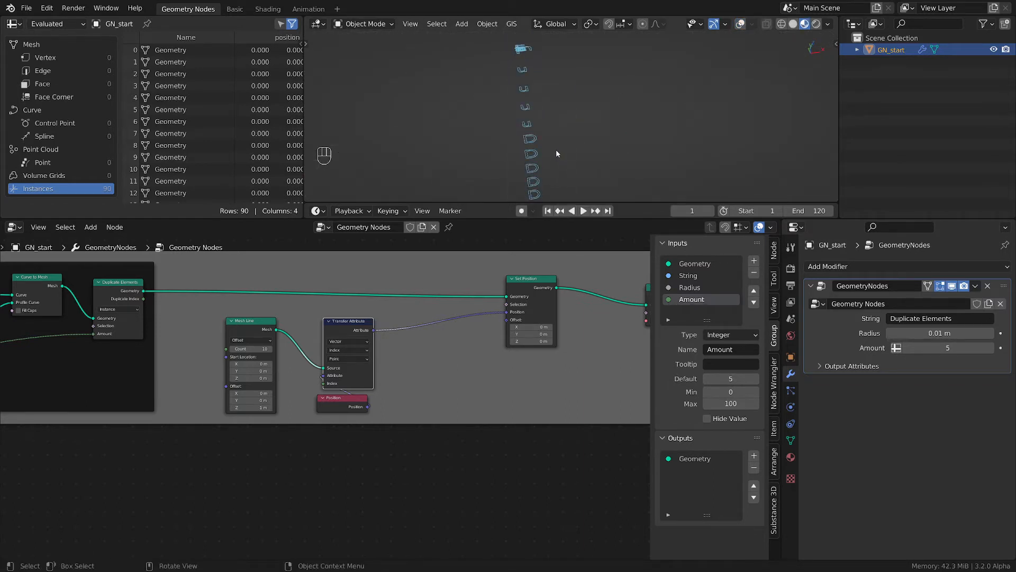
Shift the Set Position, Transfer Attribute, Position and Mesh Line nodes to the right to space out the node tree
left_click_drag(530, 279, 550, 279)
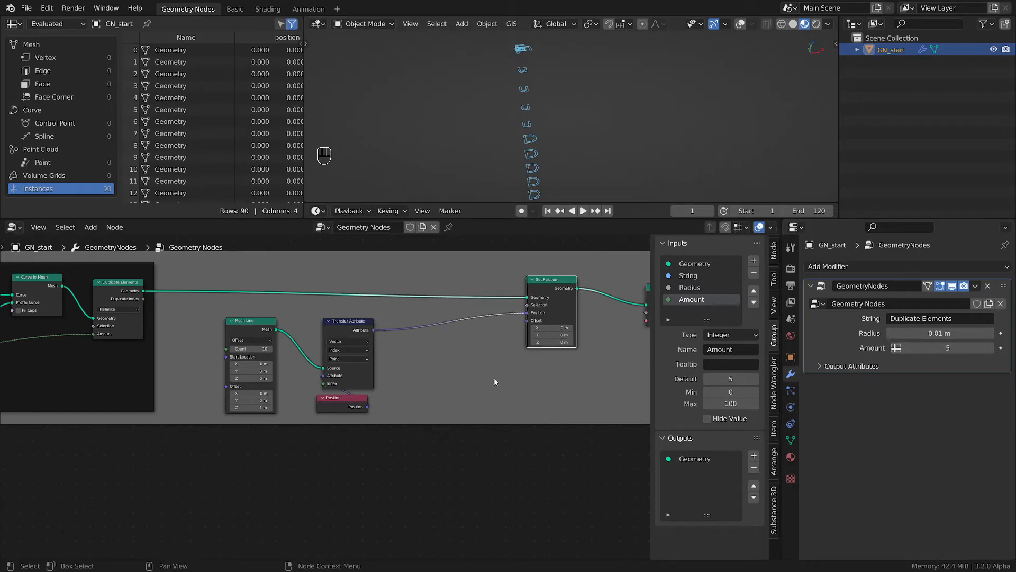
middle_click_drag(508, 351, 462, 327)
middle_click_drag(549, 165, 553, 149)
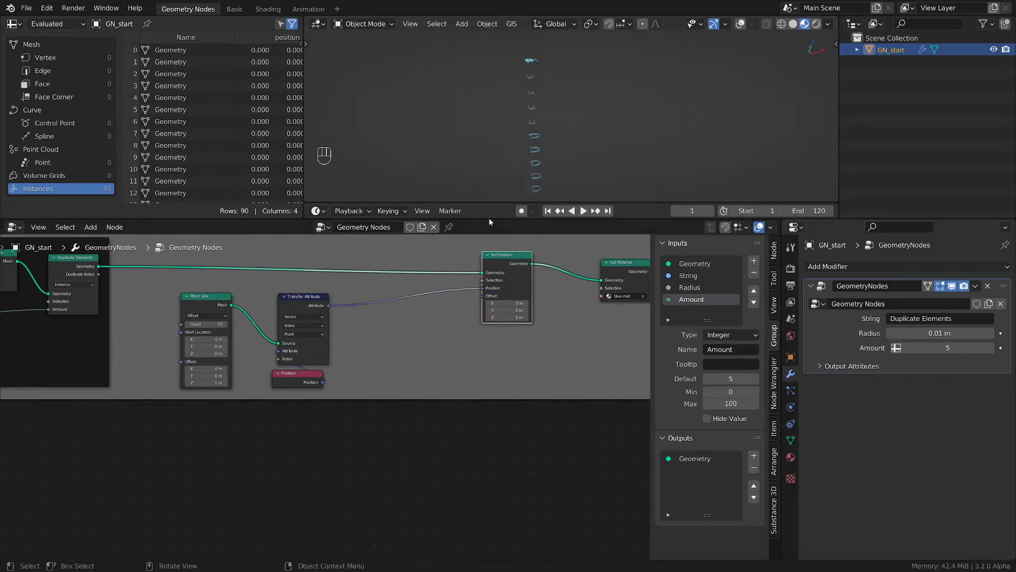
left_click_drag(307, 316, 314, 315)
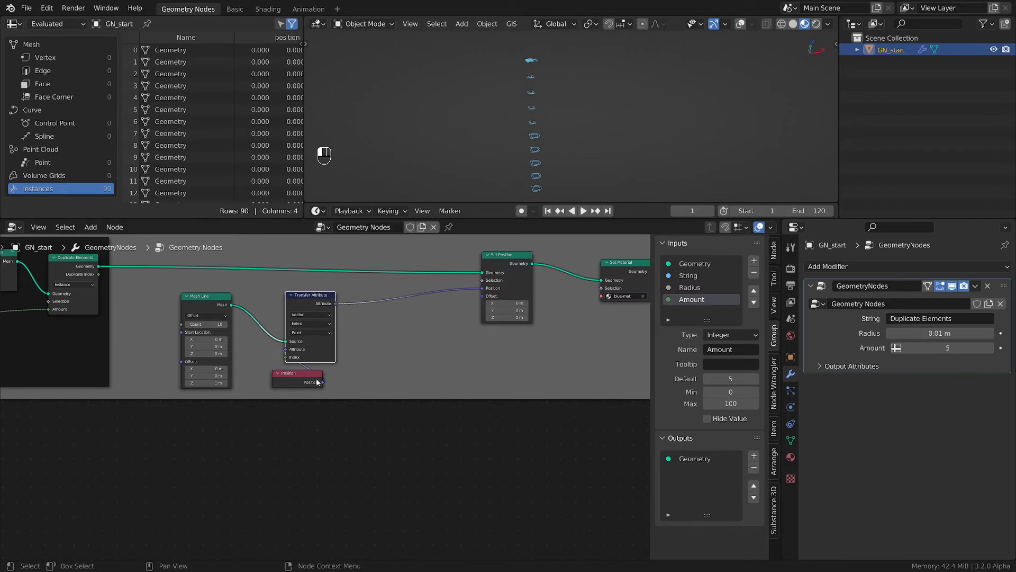
left_click(314, 377)
left_click_drag(314, 377, 327, 377)
middle_click_drag(314, 309, 476, 339)
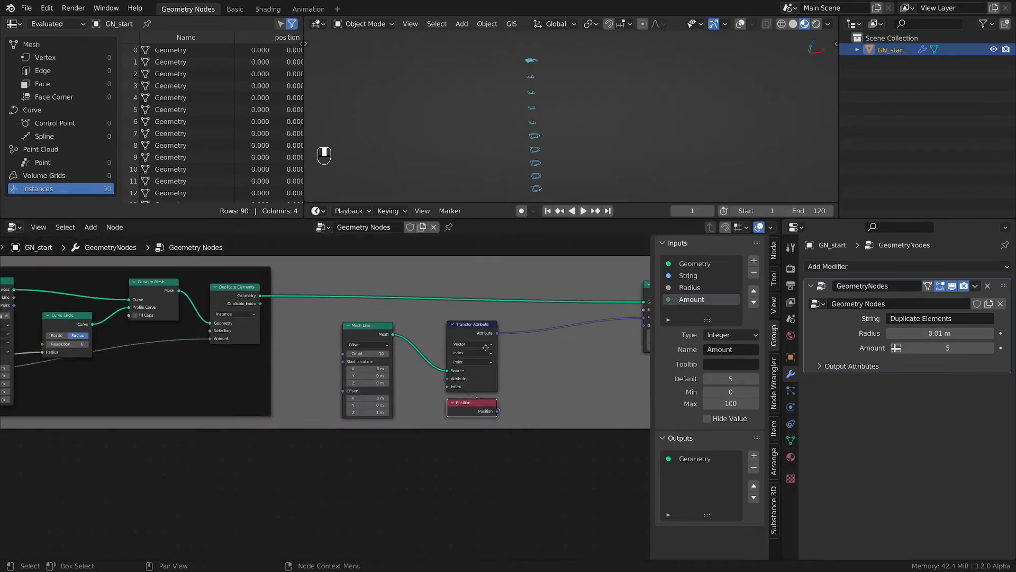
left_click_drag(476, 335, 489, 324)
left_click_drag(471, 403, 486, 391)
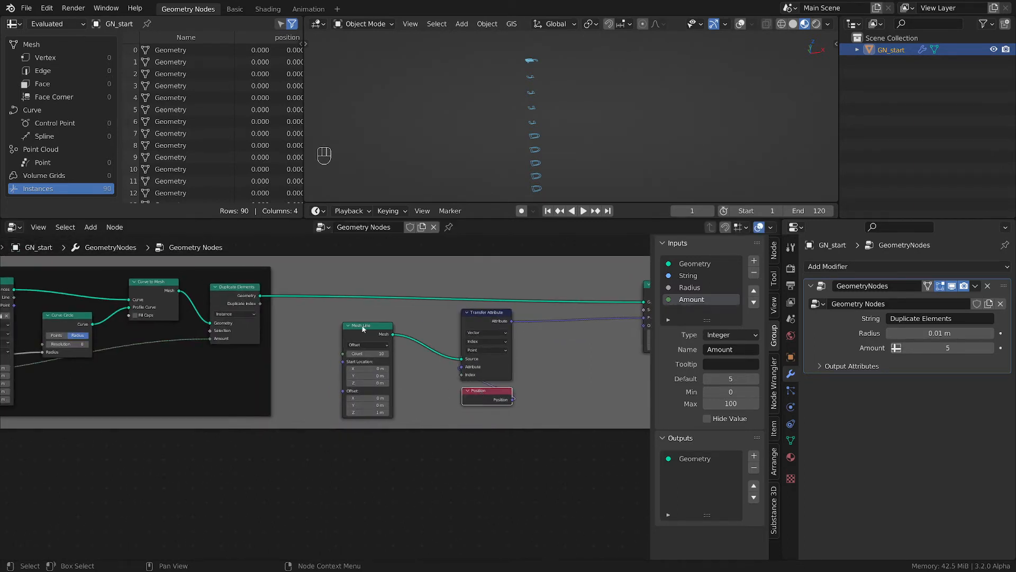
left_click_drag(377, 332, 386, 325)
Raise the Mesh Line's Count to 72
scroll(391, 333, "up", 3)
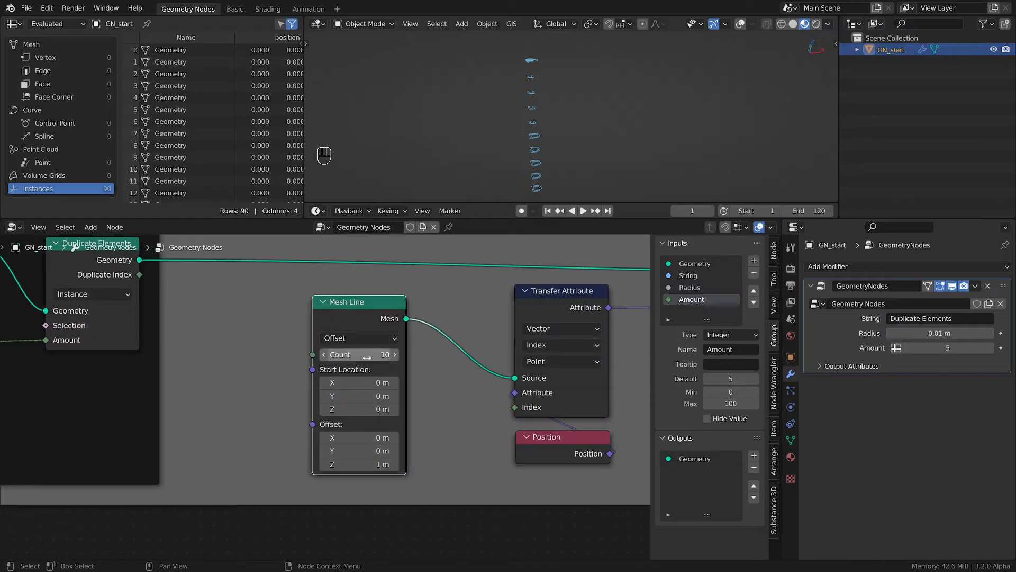
left_click_drag(366, 358, 463, 358)
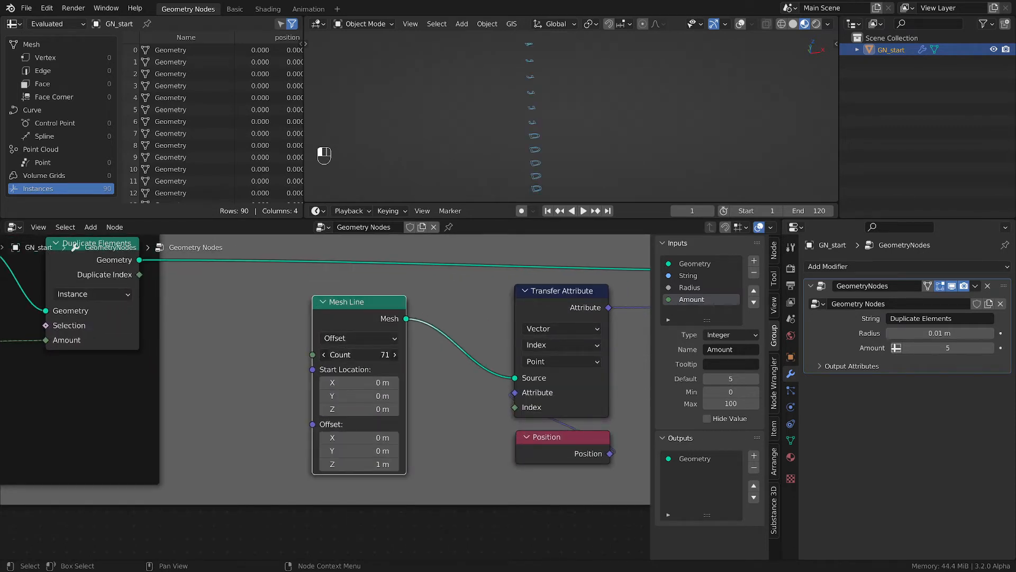
scroll(446, 423, "down", 2)
scroll(445, 423, "up", 3)
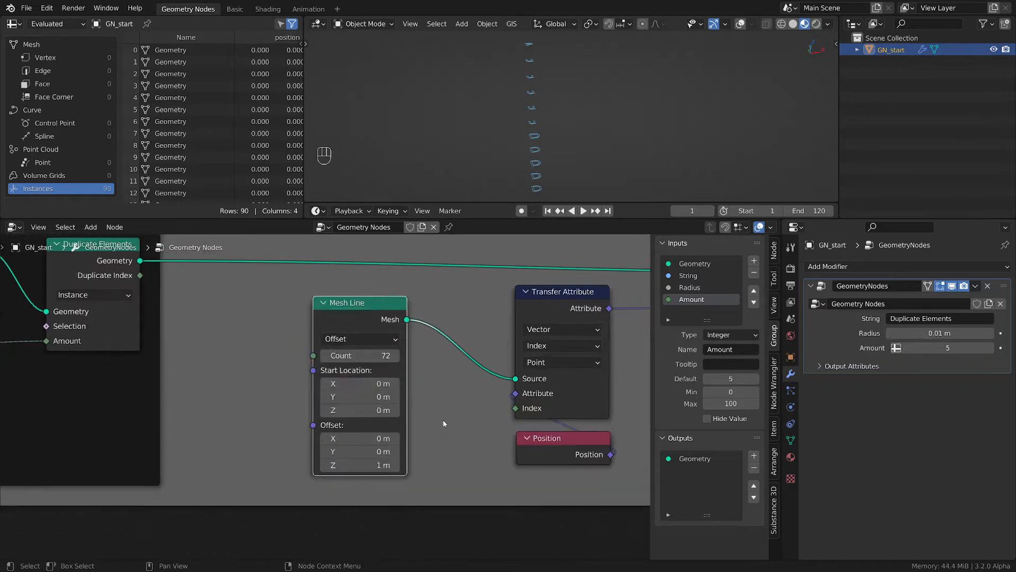
Set the Mesh Line's Z Offset to 0.1 m and inspect the letter stack
left_click(354, 468)
type("0.1")
key("Return")
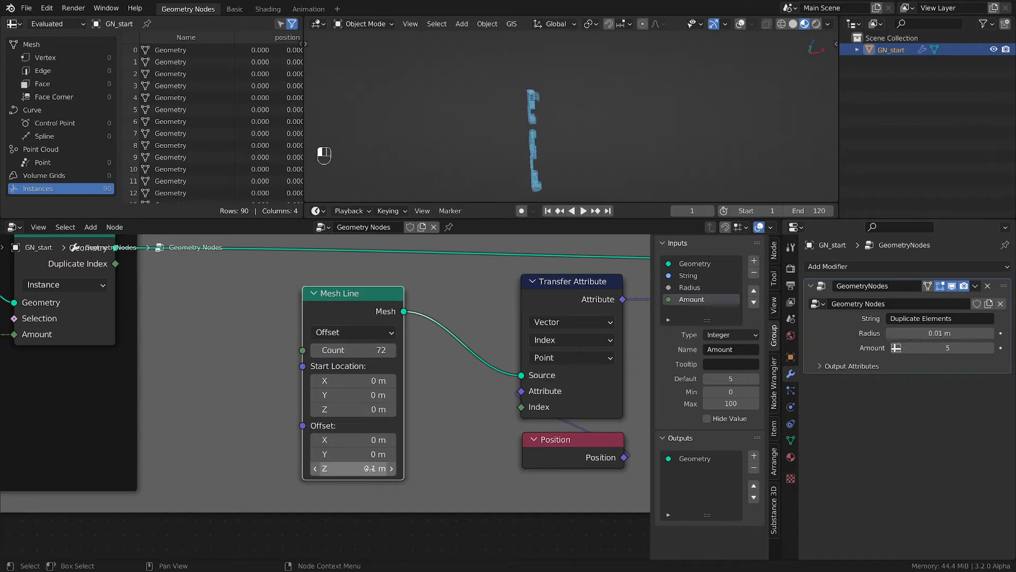
middle_click_drag(505, 159, 520, 165)
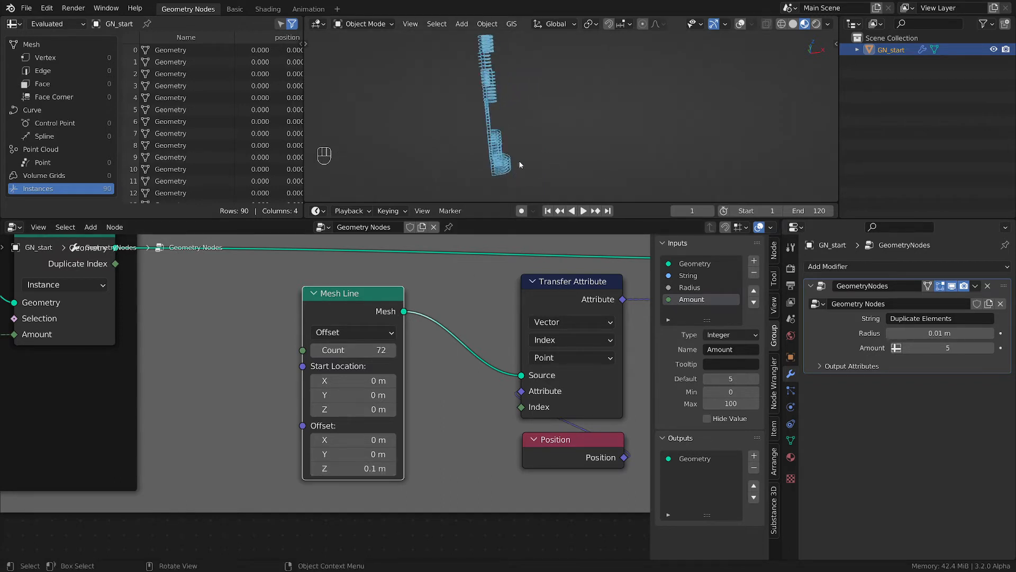
Set the Mesh Line's Count to 5 and inspect the stacked letters up close
left_click(353, 349)
type("5")
key("Return")
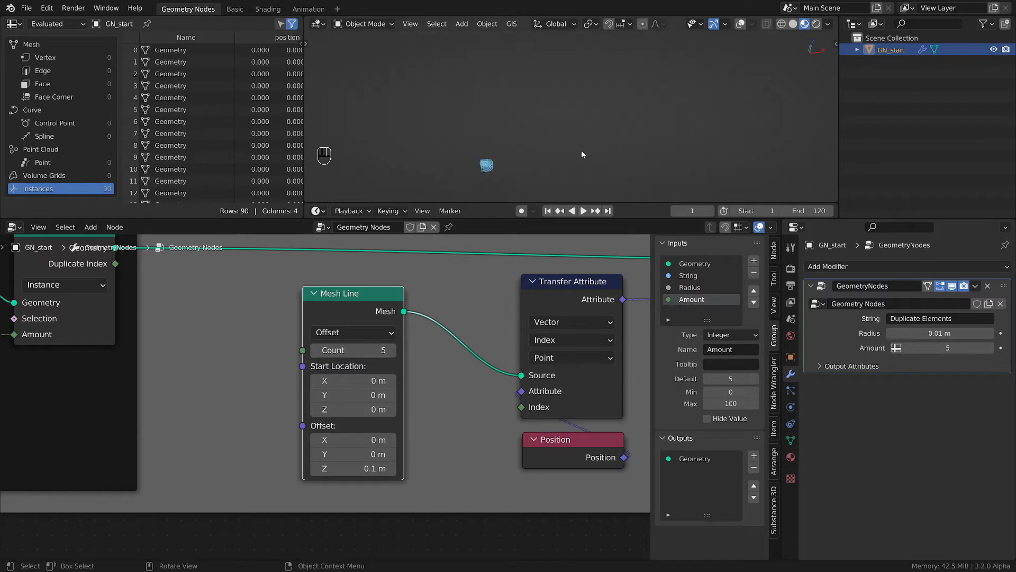
middle_click_drag(581, 151, 392, 135)
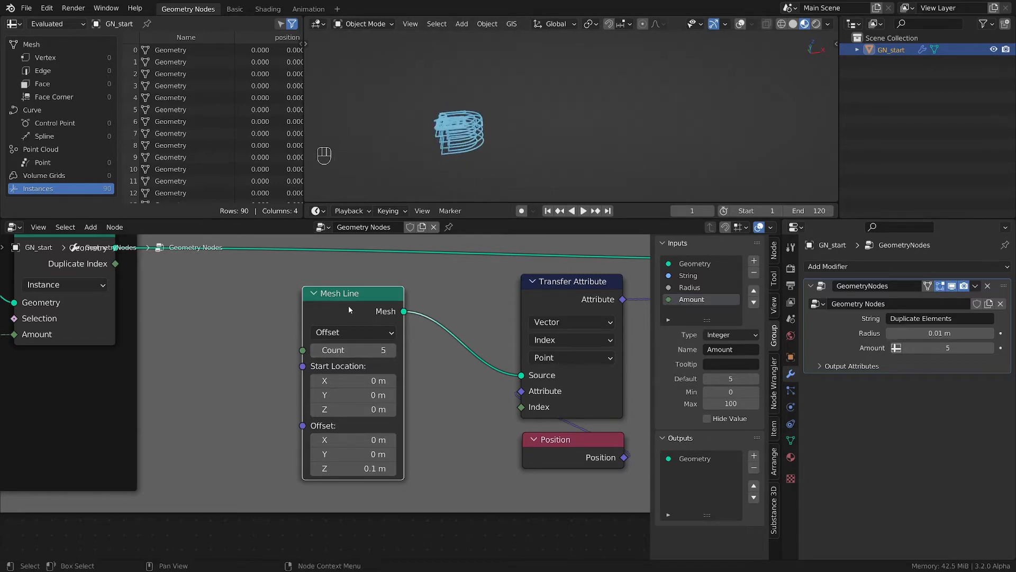
Move the Mesh Line node slightly to the right, closer to the Transfer Attribute node
left_click_drag(348, 306, 375, 308)
scroll(459, 361, "down", 1)
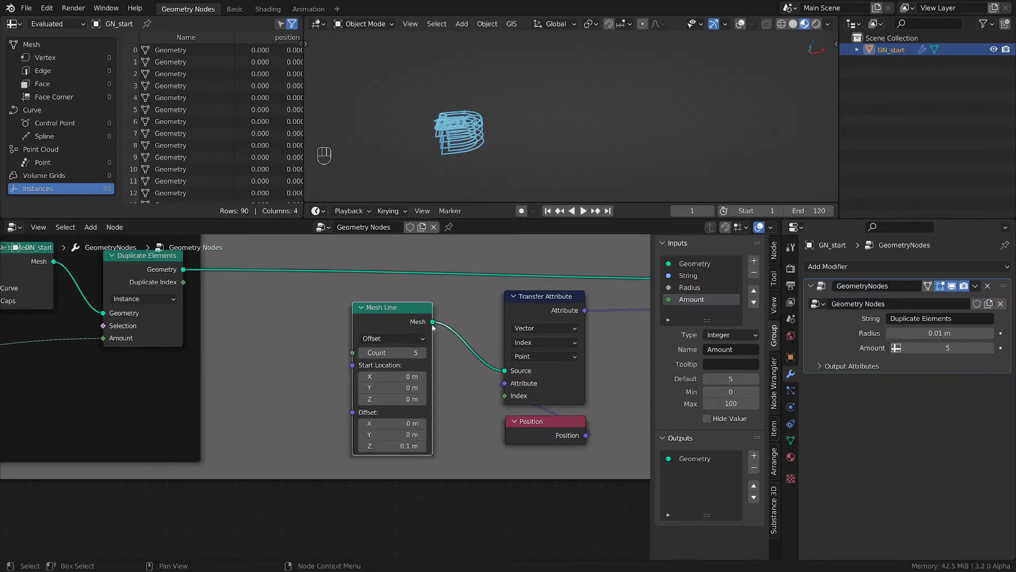
scroll(317, 318, "down", 1)
middle_click_drag(180, 309, 201, 347)
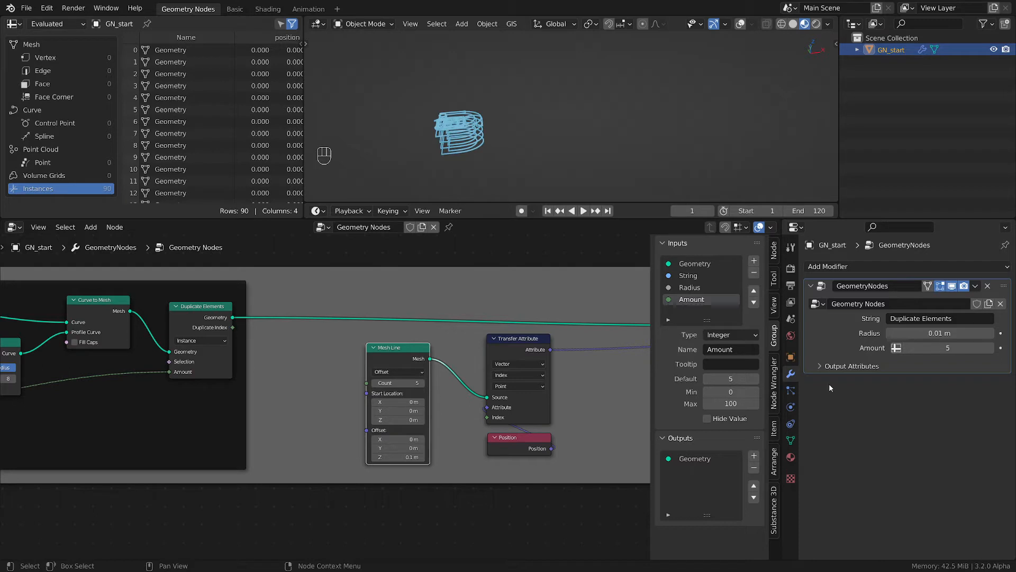
Review the node tree from Group Input through Duplicate Elements to the Mesh Line, Transfer Attribute and Set Position nodes
scroll(267, 447, "down", 3)
middle_click_drag(14, 450, 311, 440)
left_click_drag(163, 377, 144, 365)
scroll(427, 418, "right", 5)
left_click_drag(437, 331, 436, 342)
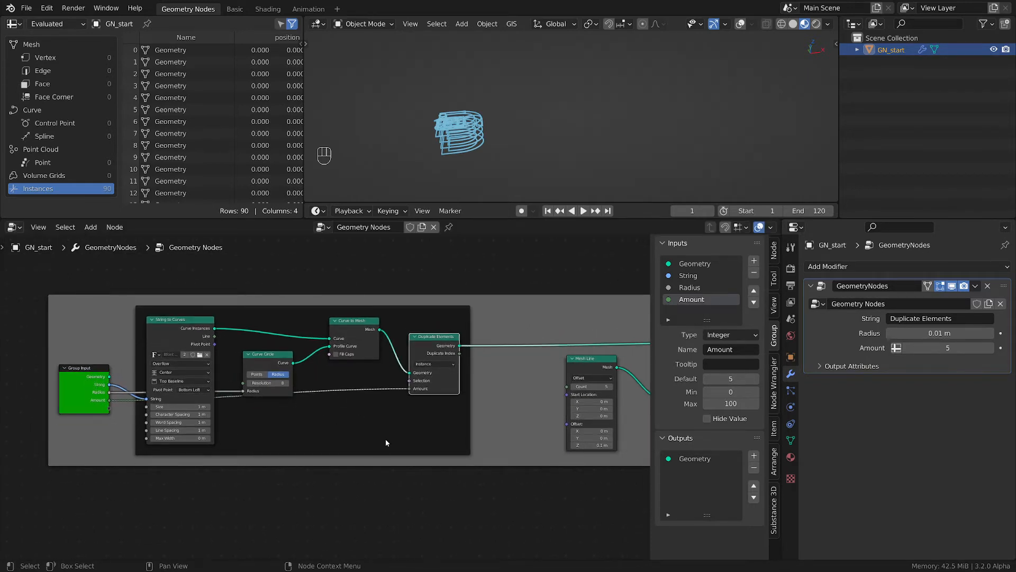
middle_click_drag(385, 439, 185, 431)
left_click(392, 356)
middle_click_drag(348, 402, 314, 408)
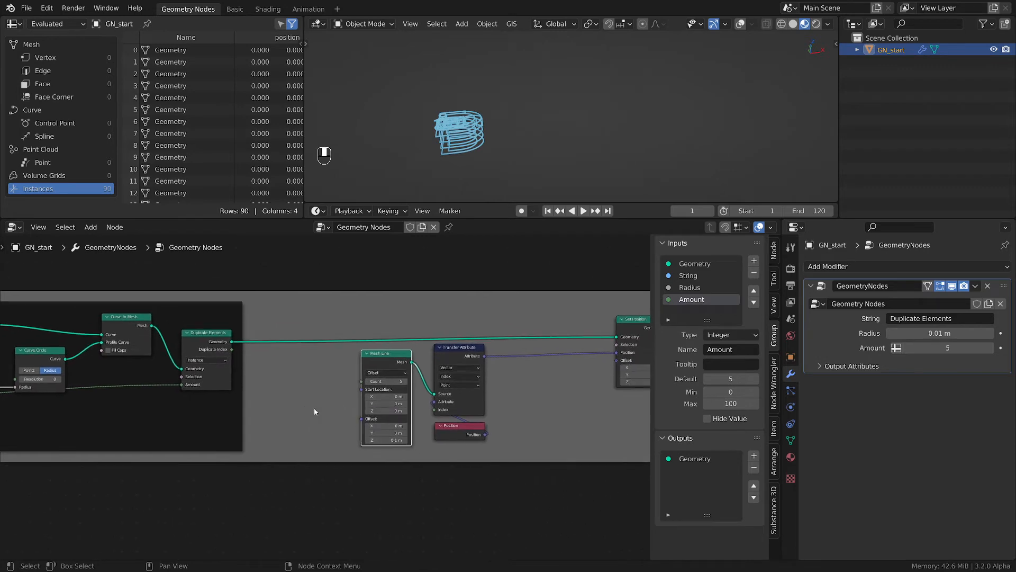
scroll(313, 407, "up", 3)
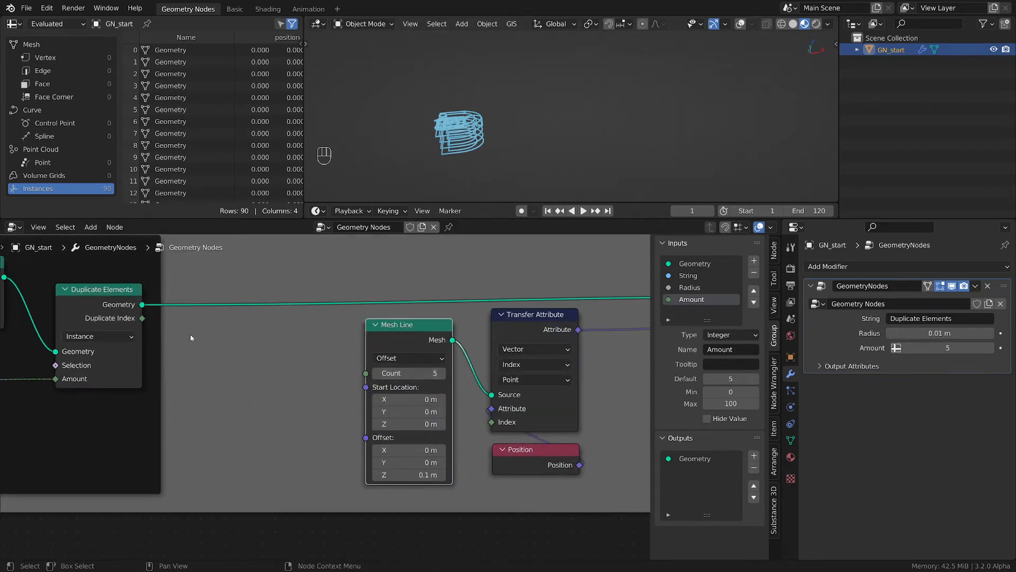
scroll(190, 335, "down", 3)
middle_click_drag(180, 350, 283, 311)
scroll(272, 313, "down", 1)
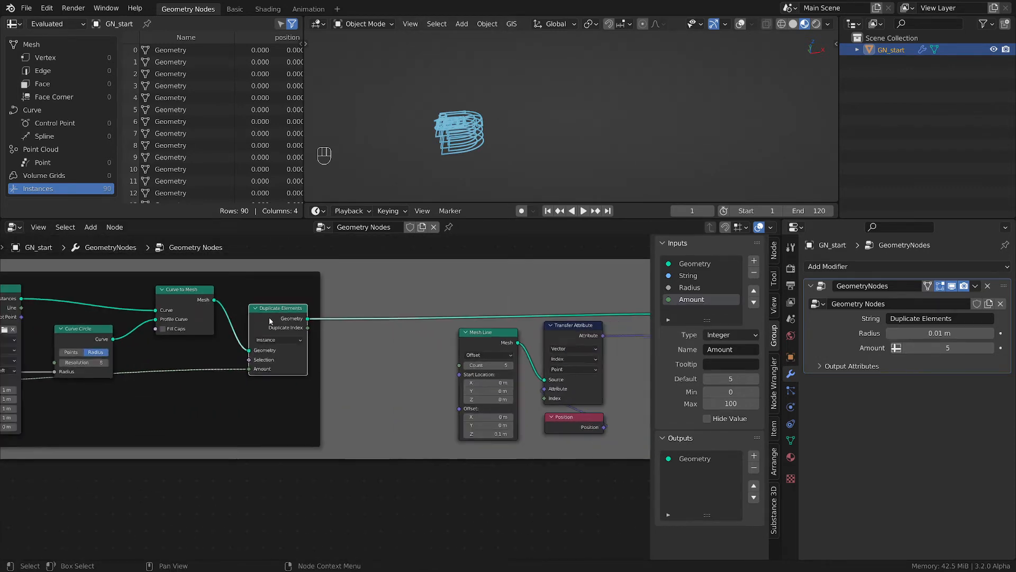
middle_click_drag(160, 385, 383, 392)
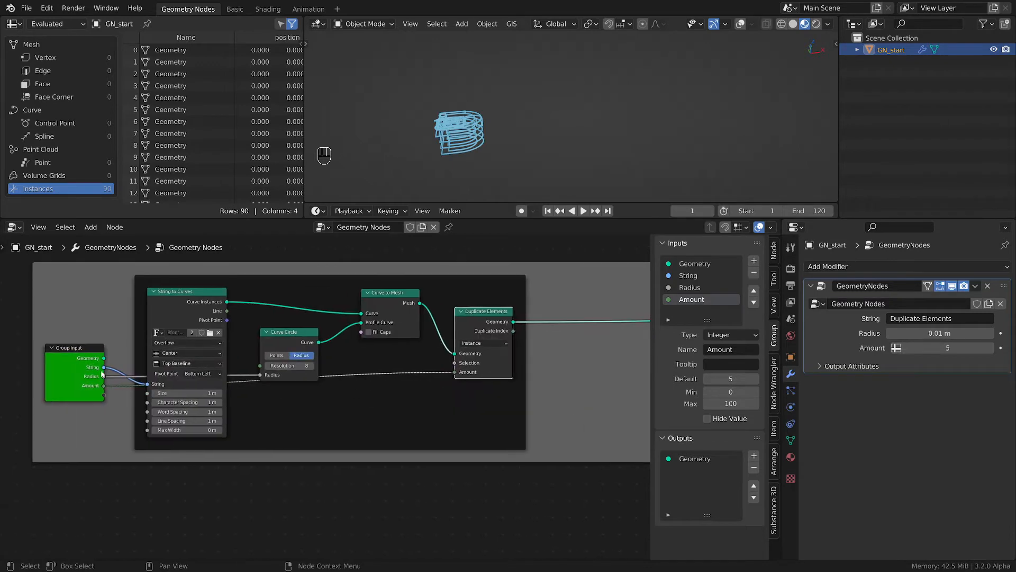
middle_click_drag(267, 409, 223, 401)
scroll(221, 400, "down", 2)
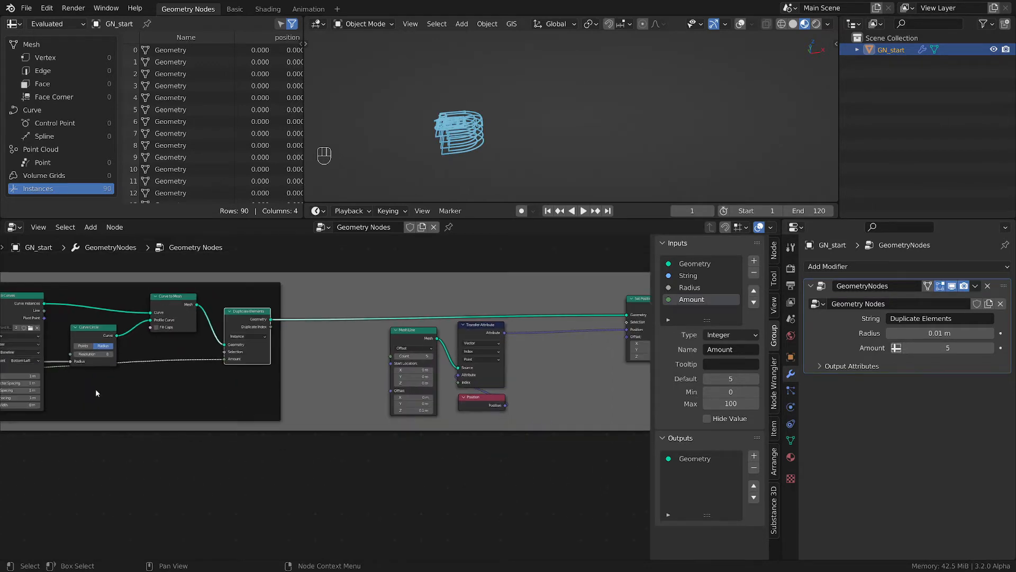
middle_click_drag(29, 385, 146, 382)
Copy the Group Input node and place the duplicate just before the Mesh Line node
left_click(47, 348)
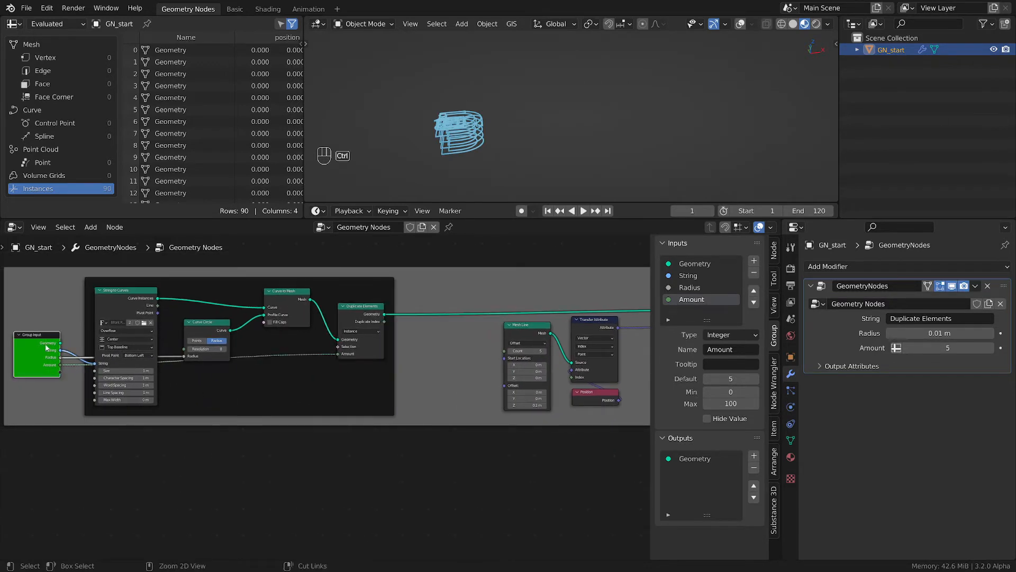
key("ctrl+v")
key("g")
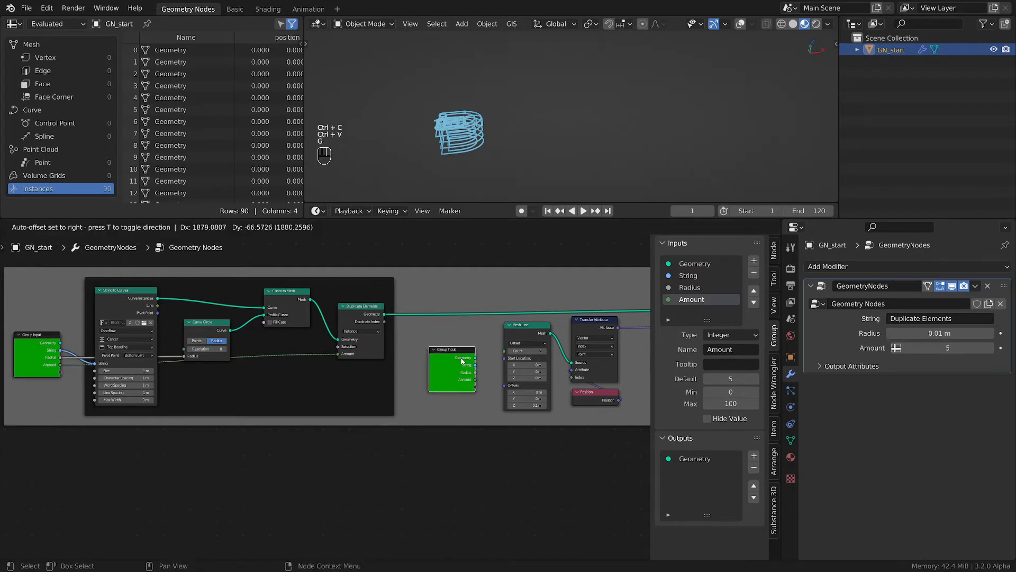
left_click(312, 353)
Frame the copied Group Input, Mesh Line, Transfer Attribute and Position nodes together and shift the frame slightly right
middle_click_drag(311, 353, 260, 345)
scroll(260, 345, "up", 1)
left_click_drag(462, 432, 260, 280)
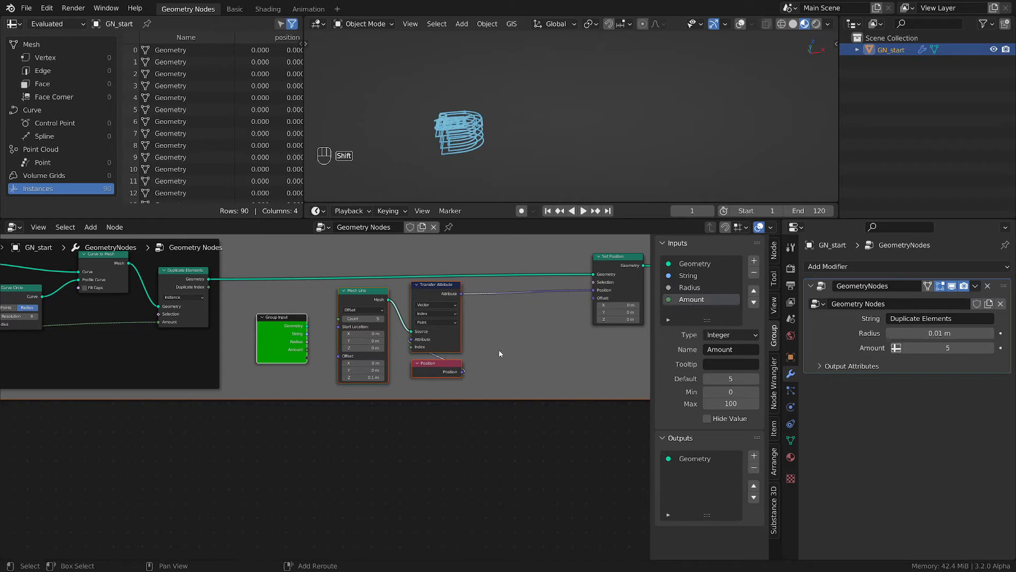
left_click(476, 394, "shift")
left_click(478, 392, "shift")
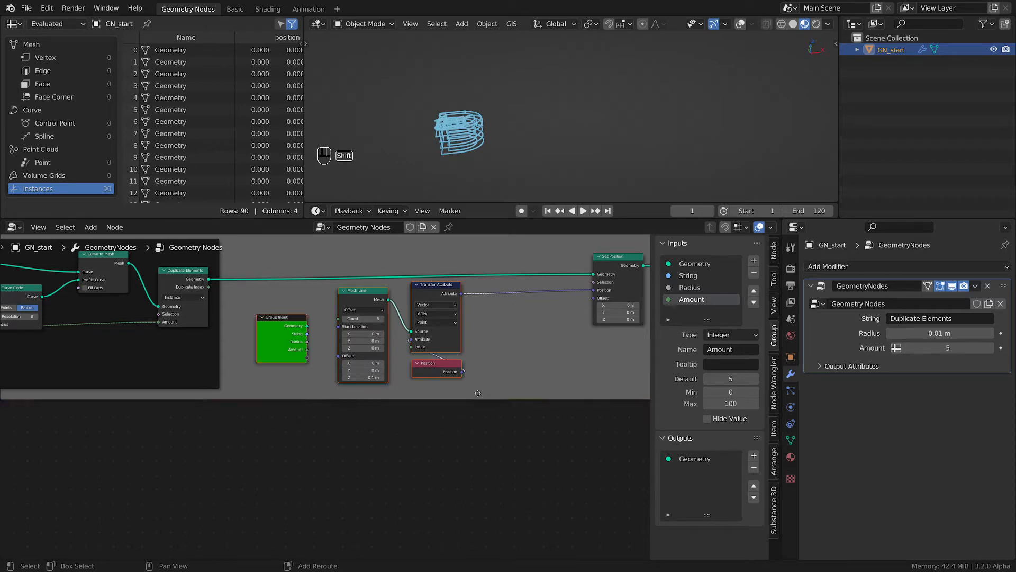
key("ctrl+j")
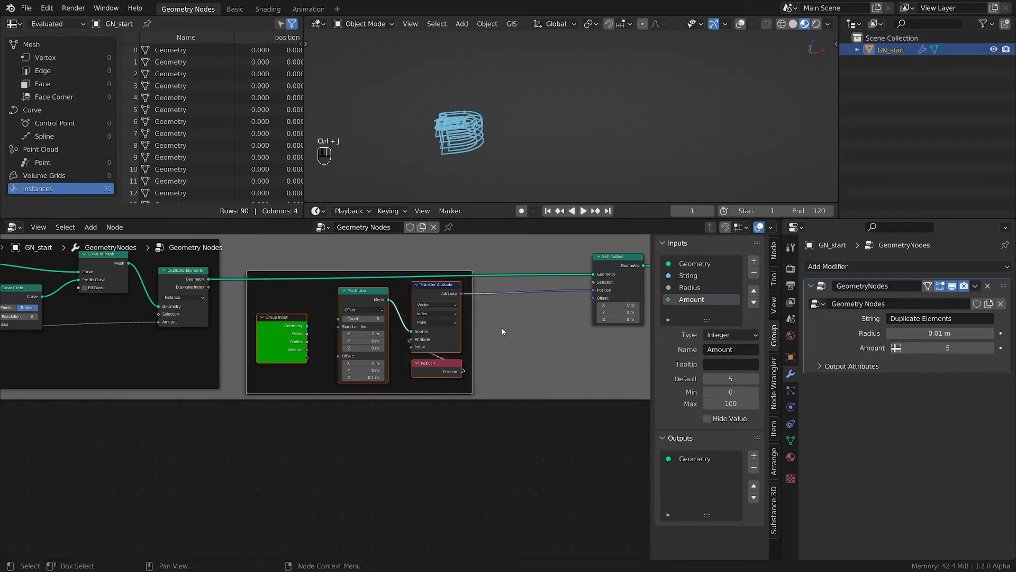
key("g")
left_click(528, 332)
Move the copied Group Input node further left inside its frame to leave space before the Mesh Line
scroll(283, 340, "up", 4)
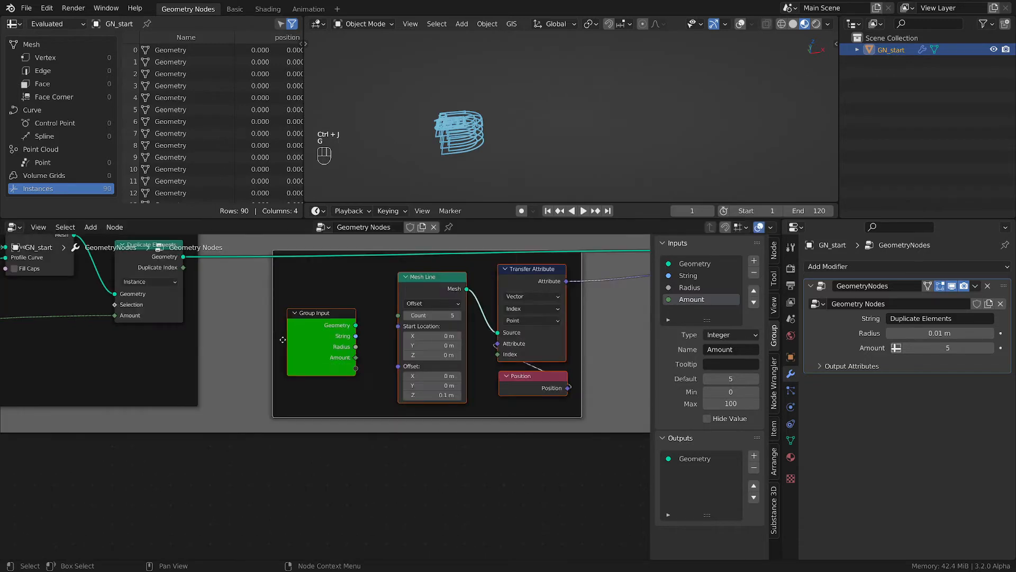
scroll(282, 340, "up", 3)
mouse_move(319, 316)
left_mouse_down()
mouse_move(264, 313)
mouse_move(335, 324)
left_mouse_up()
left_click(335, 324)
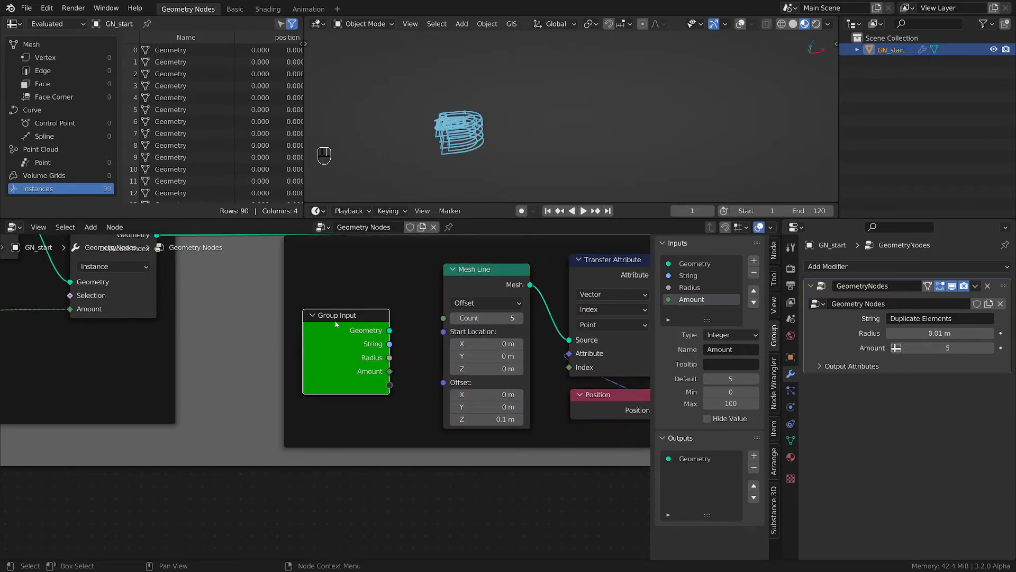
key("g")
left_click(276, 307)
scroll(402, 344, "down", 2)
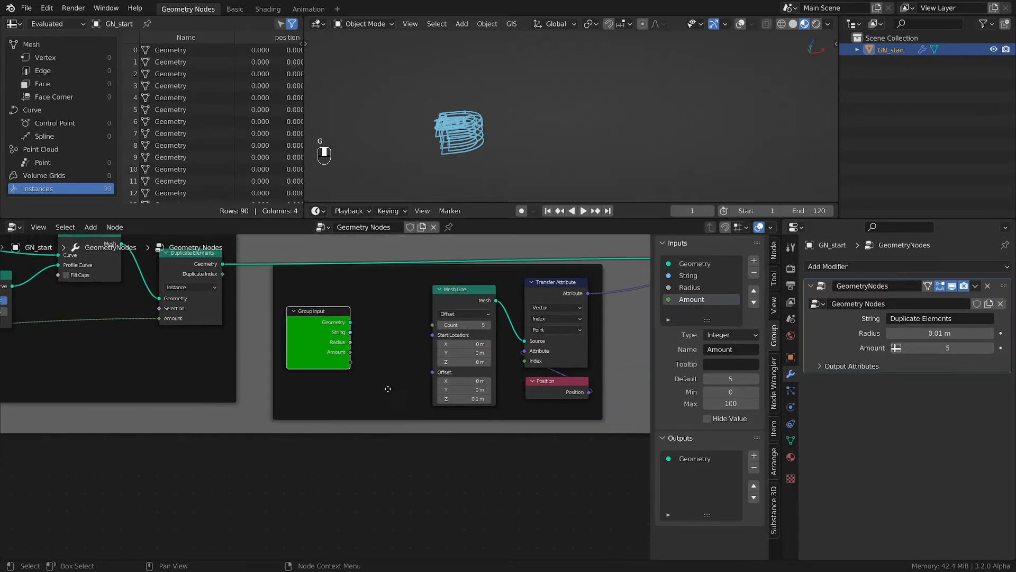
key("g")
left_click(320, 364)
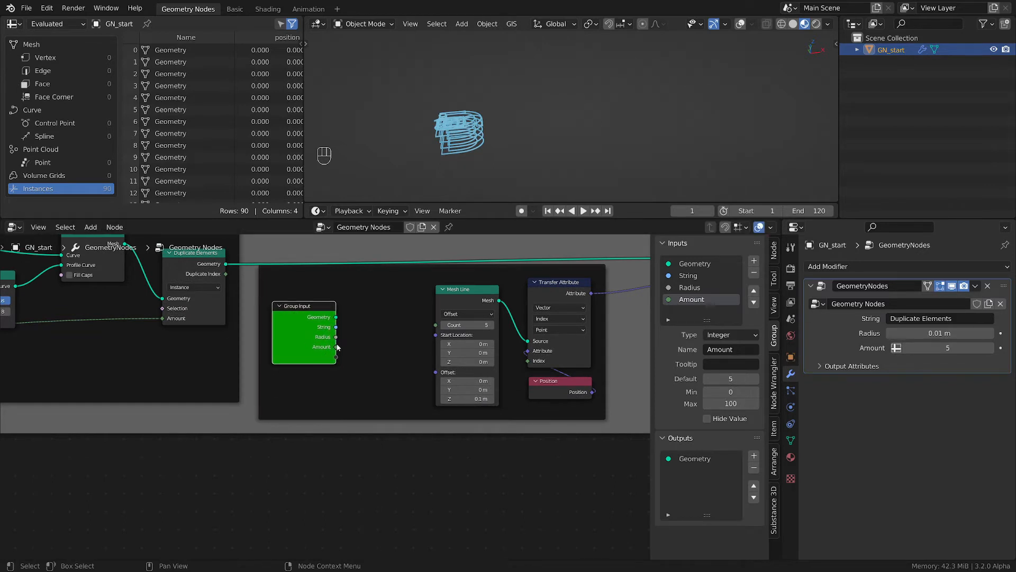
Connect the copied Group Input's Amount output to the Mesh Line's Count and inspect the stacked letters
left_click_drag(336, 347, 356, 317)
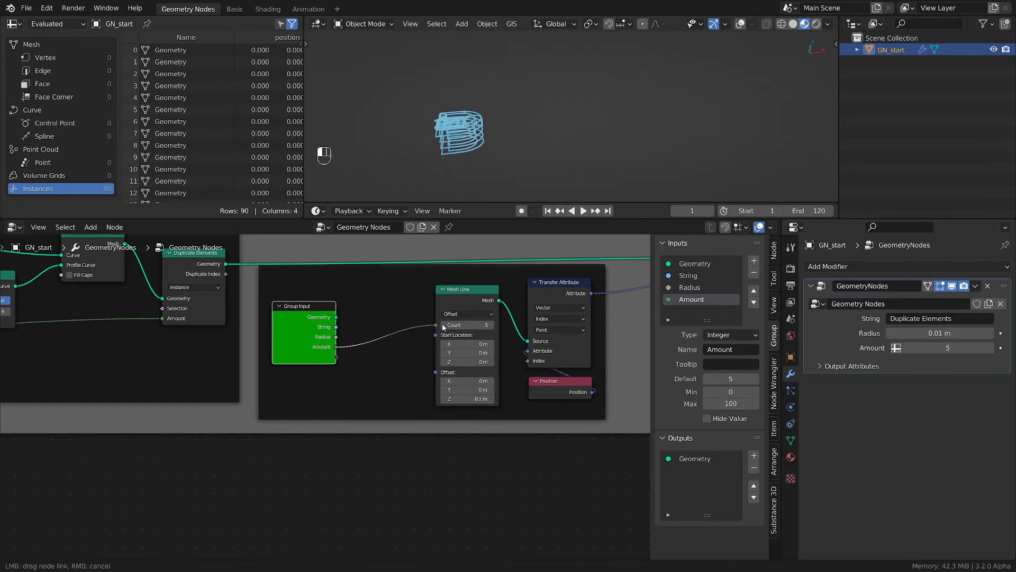
left_click_drag(443, 326, 443, 326)
mouse_move(337, 349)
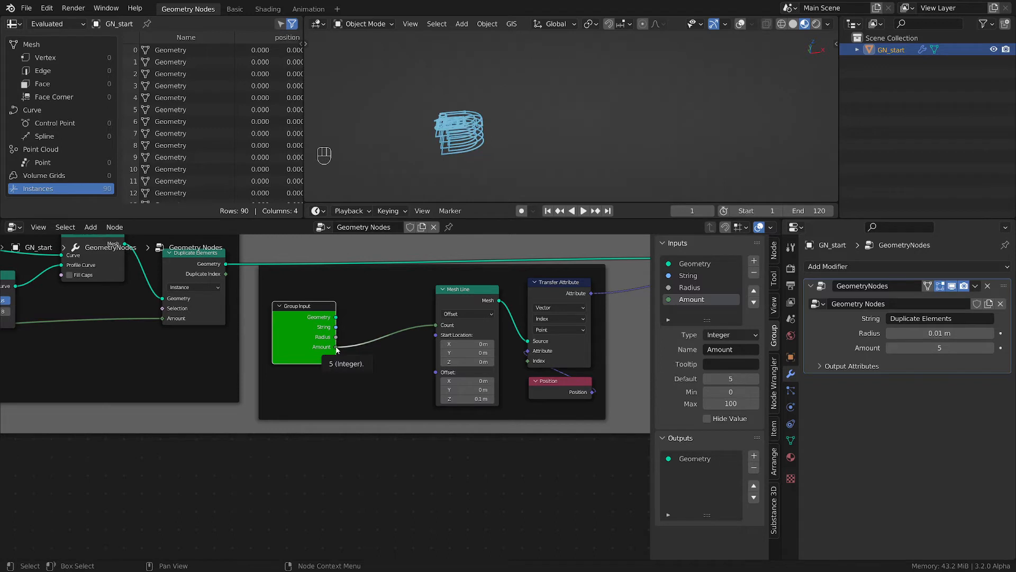
scroll(457, 131, "up", 4)
scroll(302, 352, "down", 1)
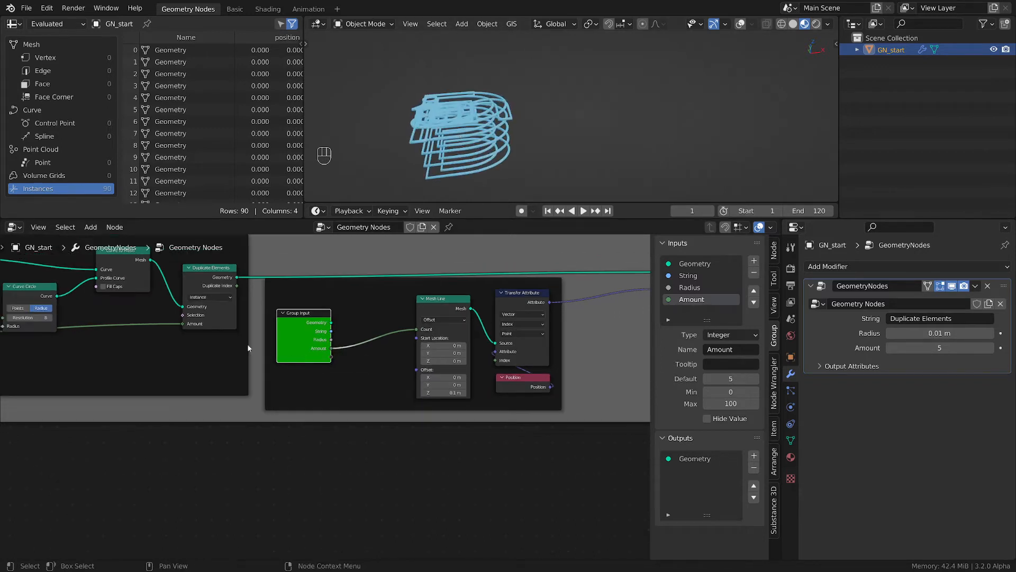
middle_click_drag(248, 347, 286, 375)
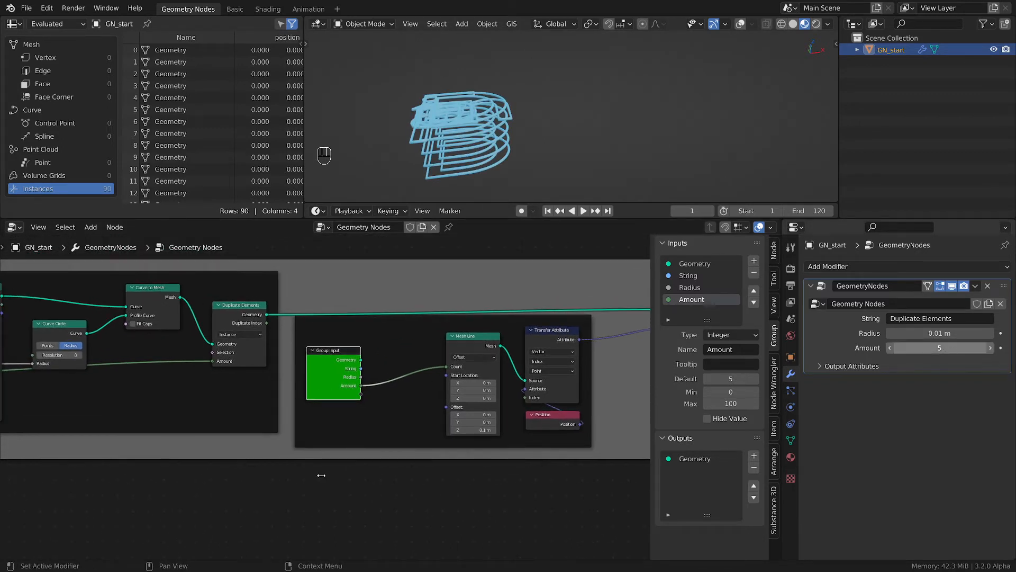
scroll(301, 465, "up", 2)
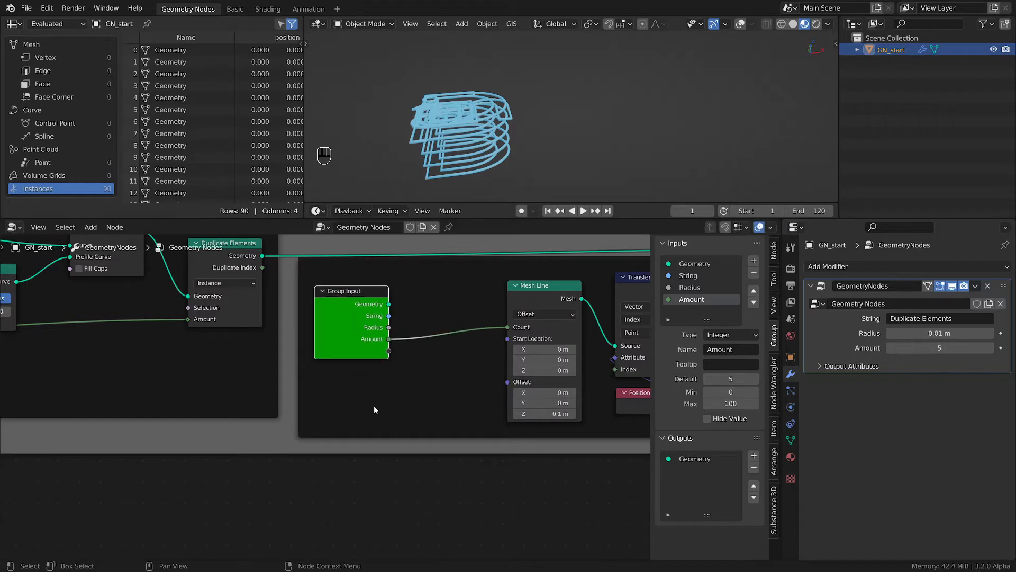
middle_click_drag(373, 405, 285, 419)
scroll(174, 444, "down", 1)
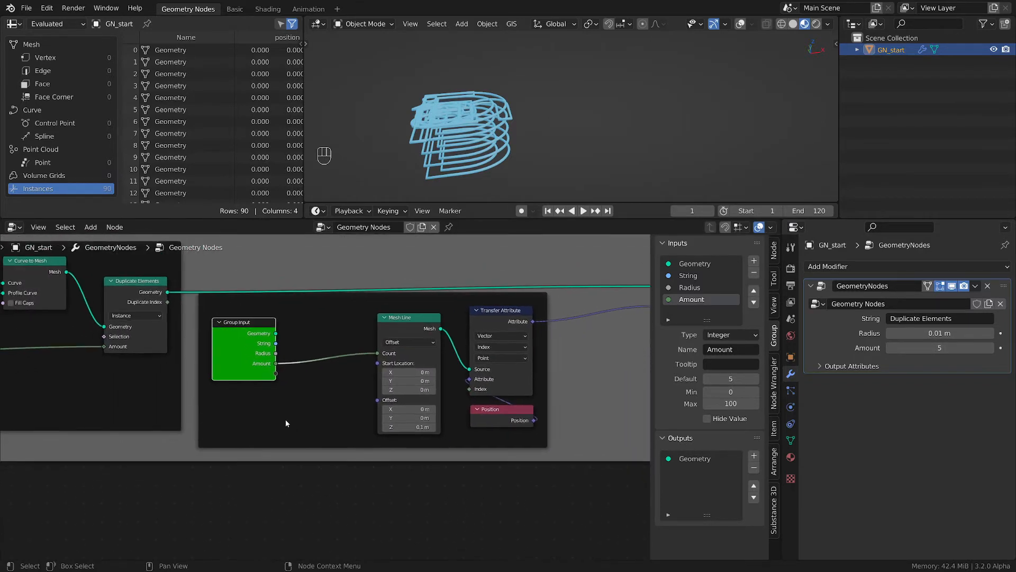
Add a String Length node fed by the copied Group Input's String and connect its Length to the Mesh Line's Count
key("shift+a")
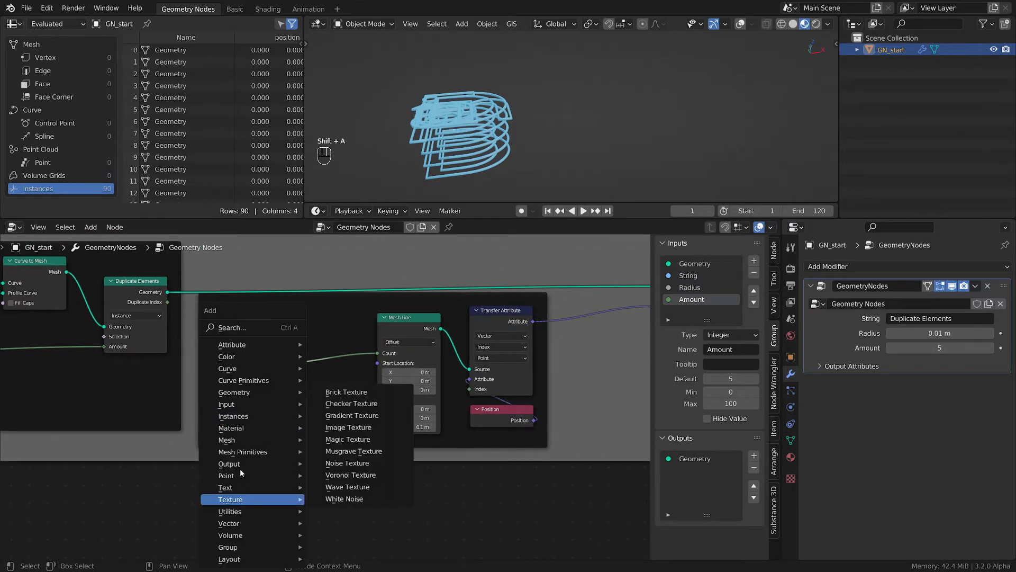
mouse_move(239, 487)
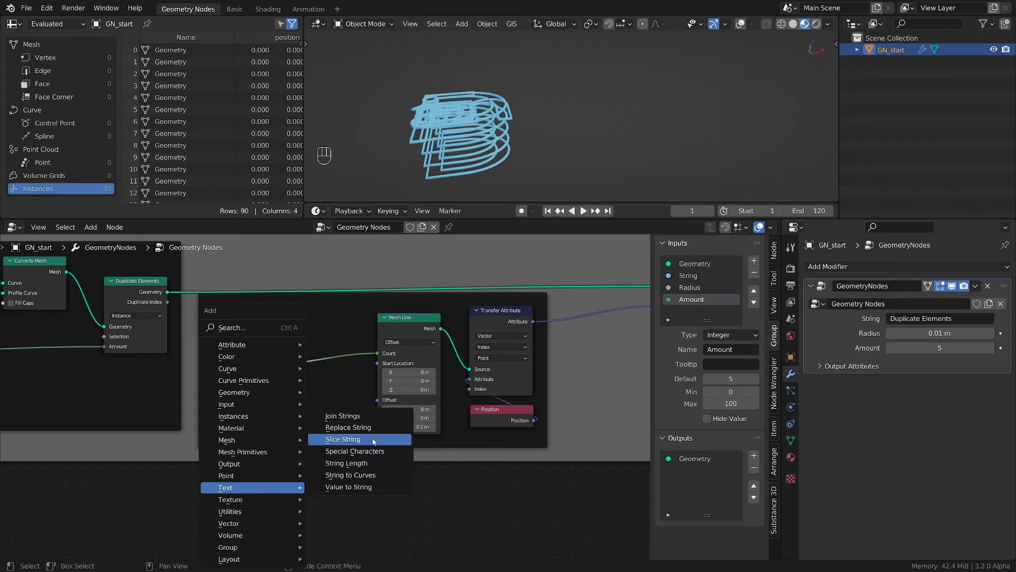
left_click(358, 463)
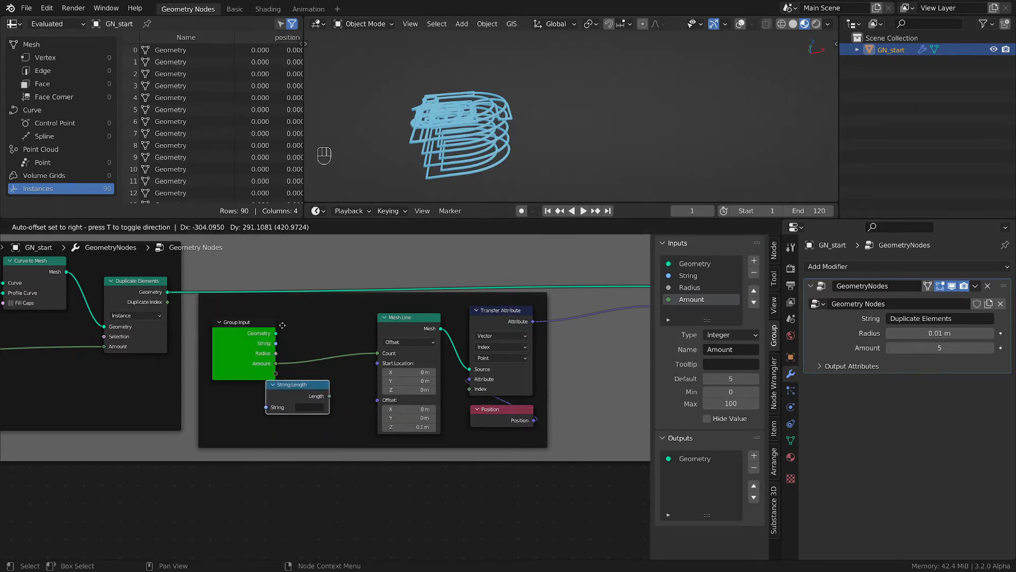
left_click(286, 313)
left_click_drag(276, 343, 285, 339)
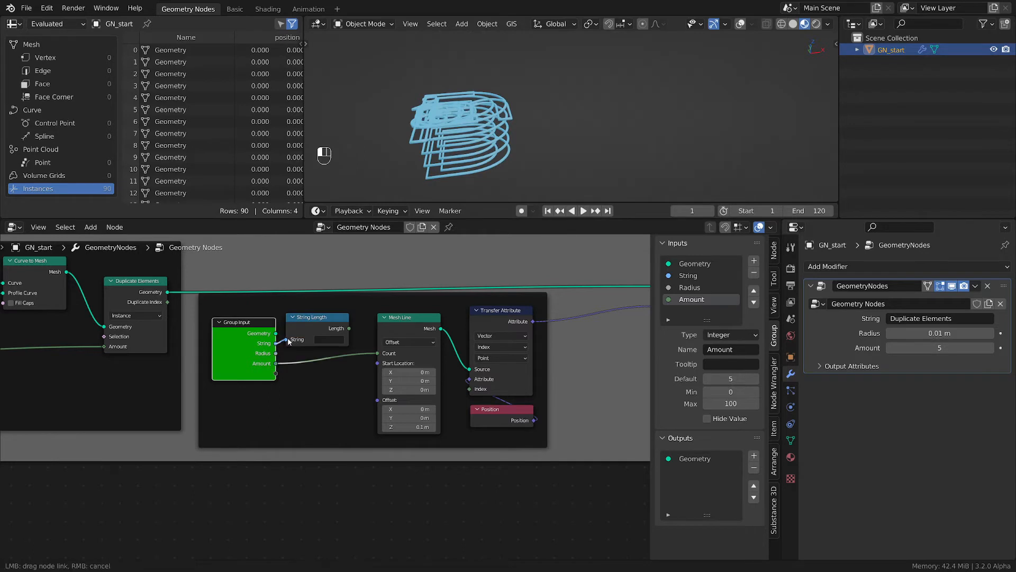
left_click_drag(348, 328, 378, 353)
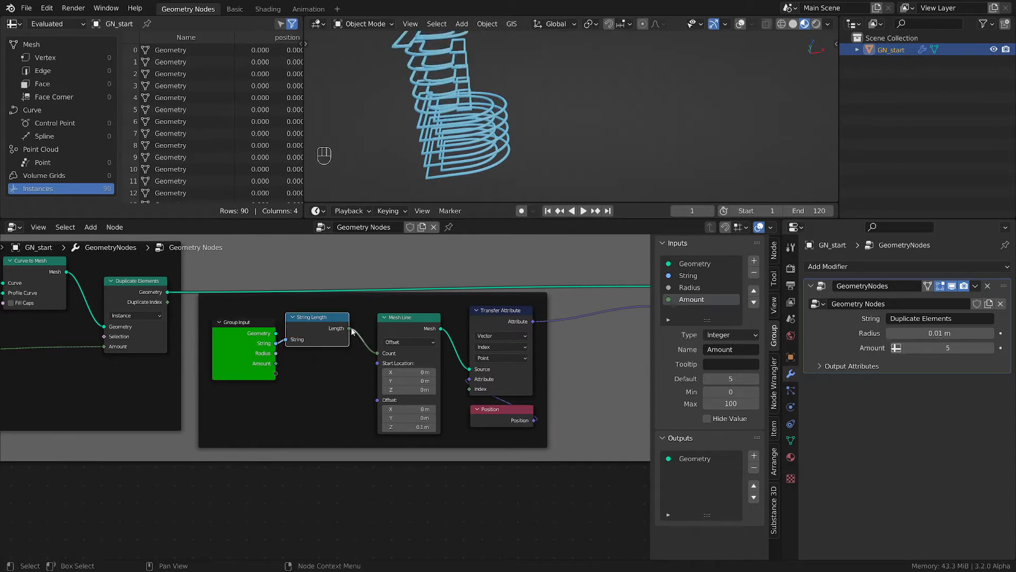
mouse_move(349, 330)
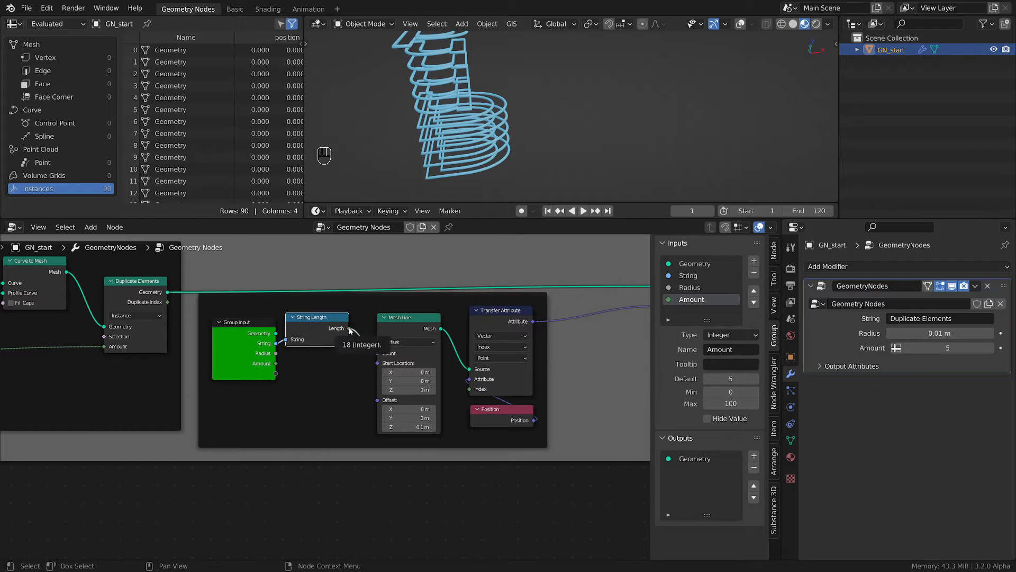
Shift the frame holding the copied Group Input, String Length, Mesh Line, Transfer Attribute and Position nodes right, toward Set Position
scroll(333, 390, "down", 3)
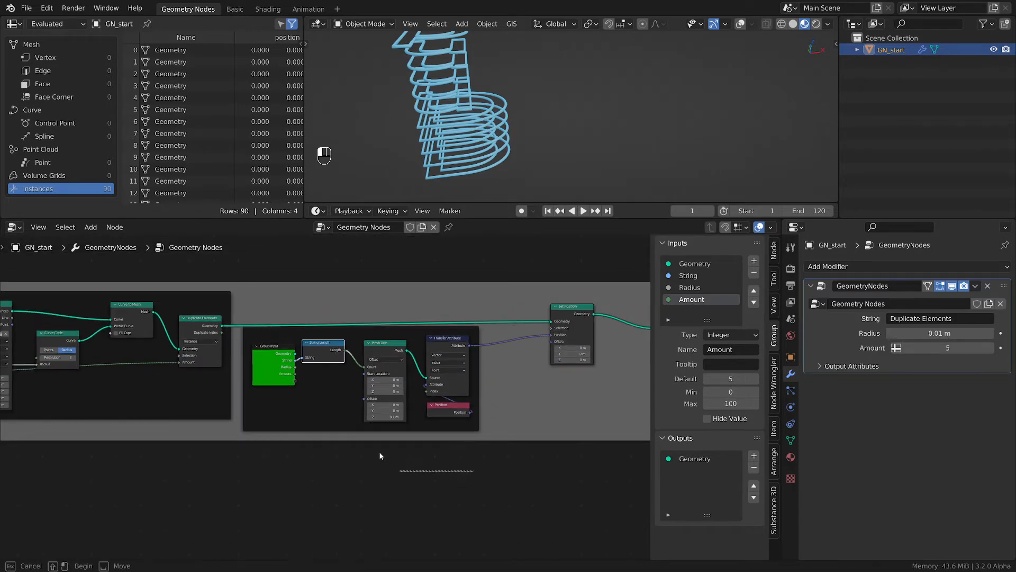
left_click_drag(474, 470, 380, 351)
scroll(380, 351, "up", 2)
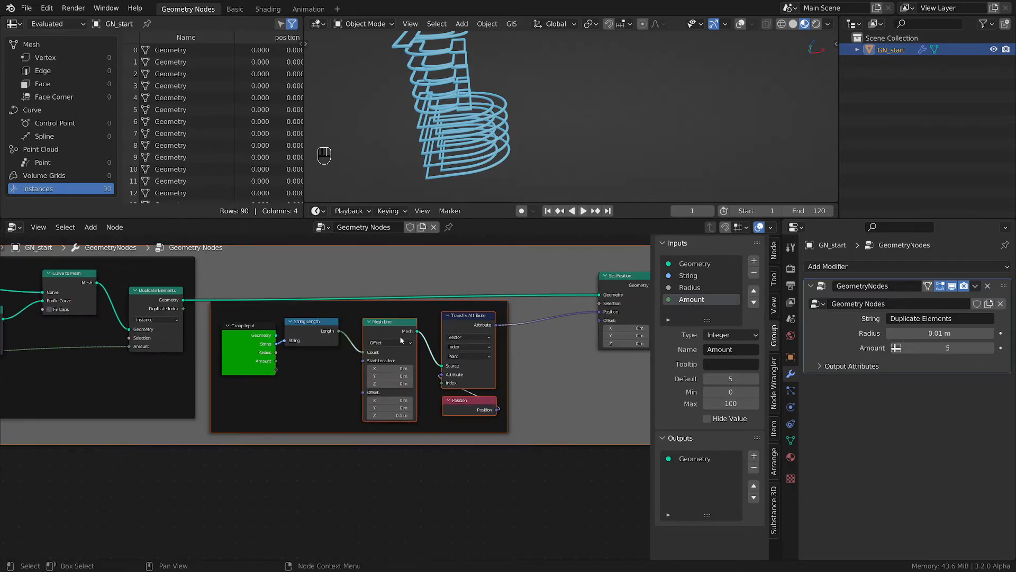
key("b")
left_click_drag(357, 309, 490, 433)
key("g")
left_click(410, 354)
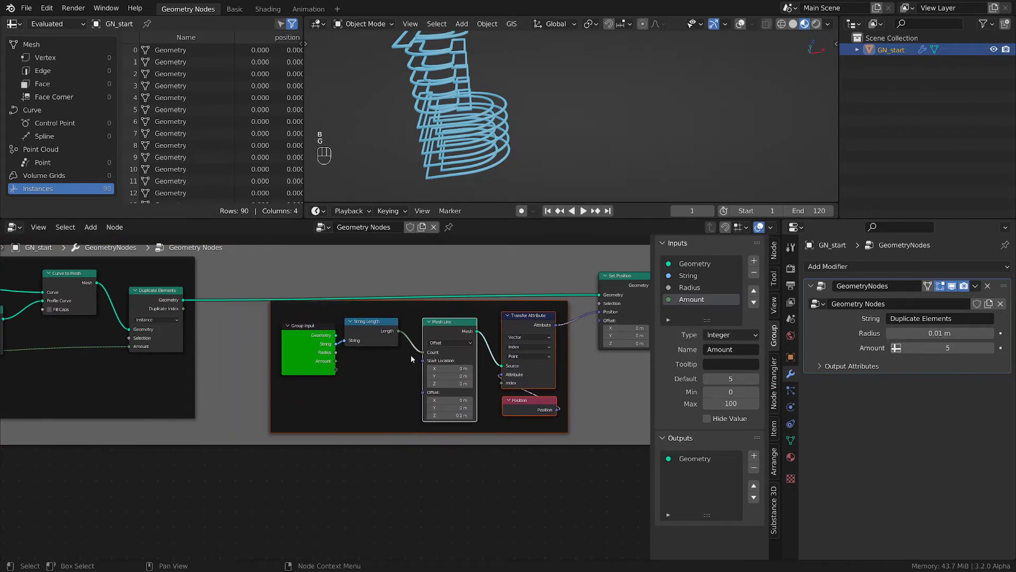
left_click(453, 331)
key("b")
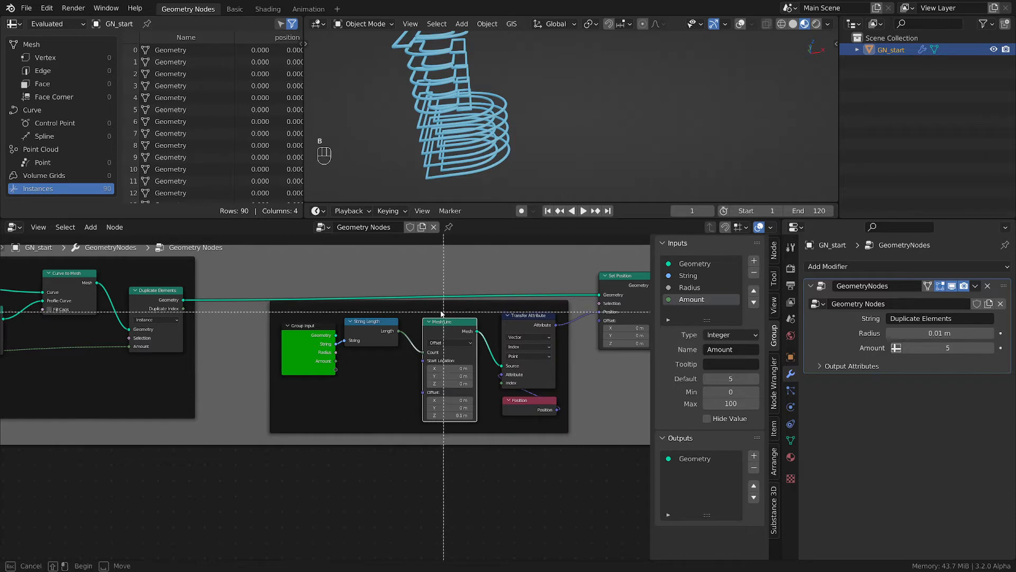
left_click_drag(484, 351, 550, 419)
key("g")
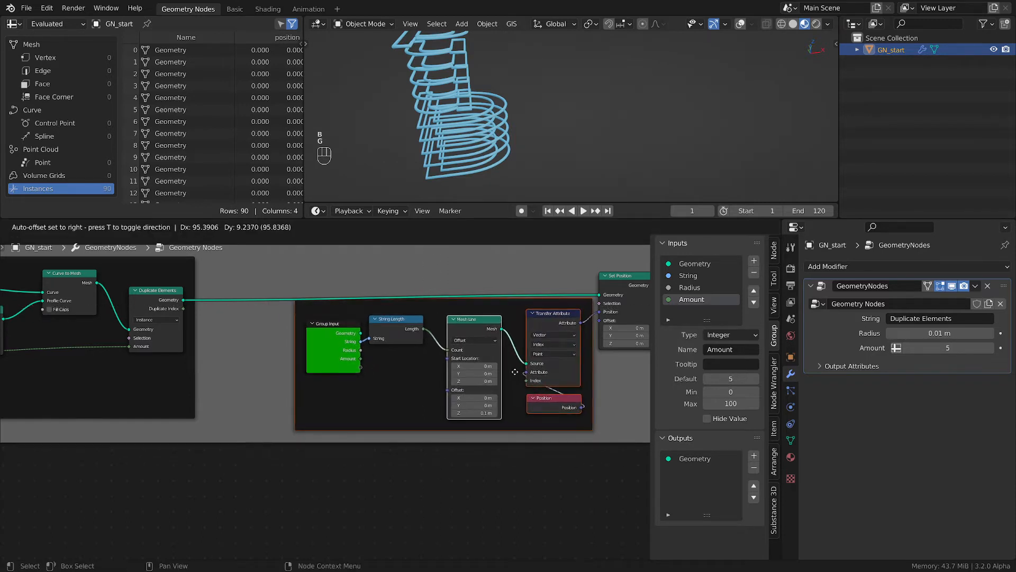
left_click(495, 378)
Move the copied Group Input and String Length nodes left together to leave space before the Mesh Line
left_click(370, 328)
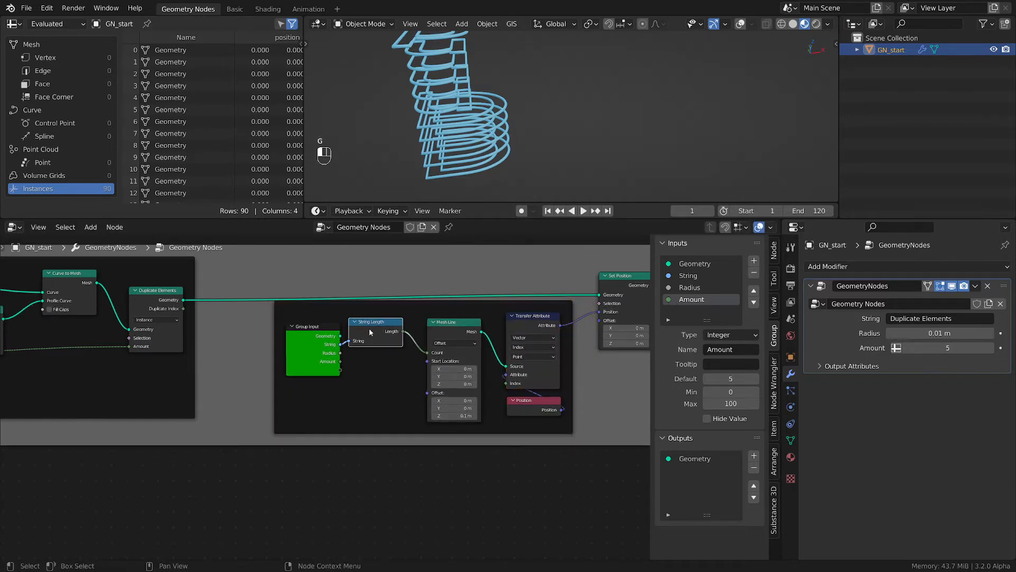
left_click(335, 335, "shift")
key("g")
left_click(311, 329)
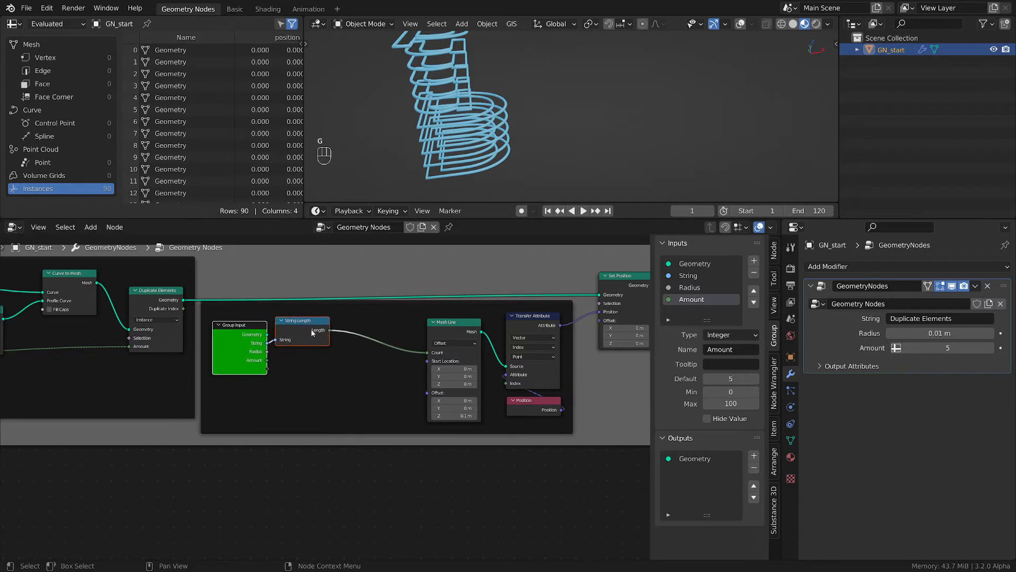
Add a Math node between String Length and Mesh Line and set its operation to Multiply
scroll(336, 366, "up", 3)
key("shift+a")
mouse_move(337, 367)
mouse_move(290, 391)
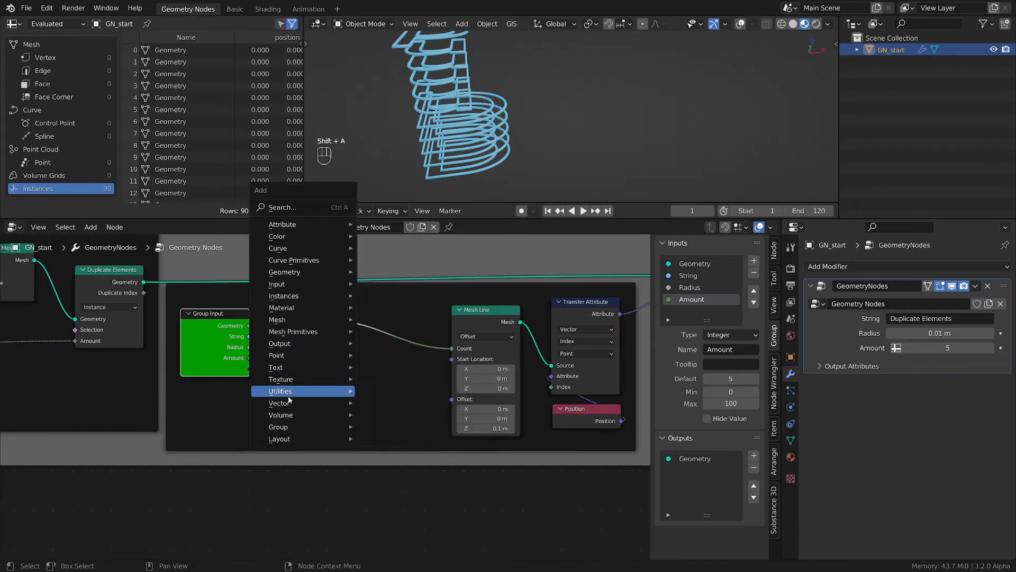
left_click(383, 498)
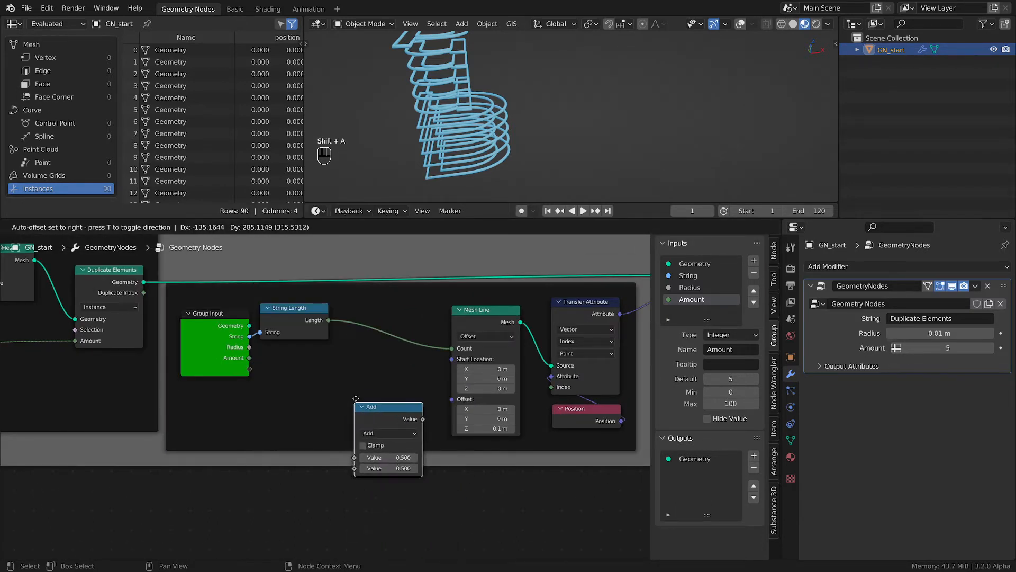
left_click(339, 360)
left_click(375, 380)
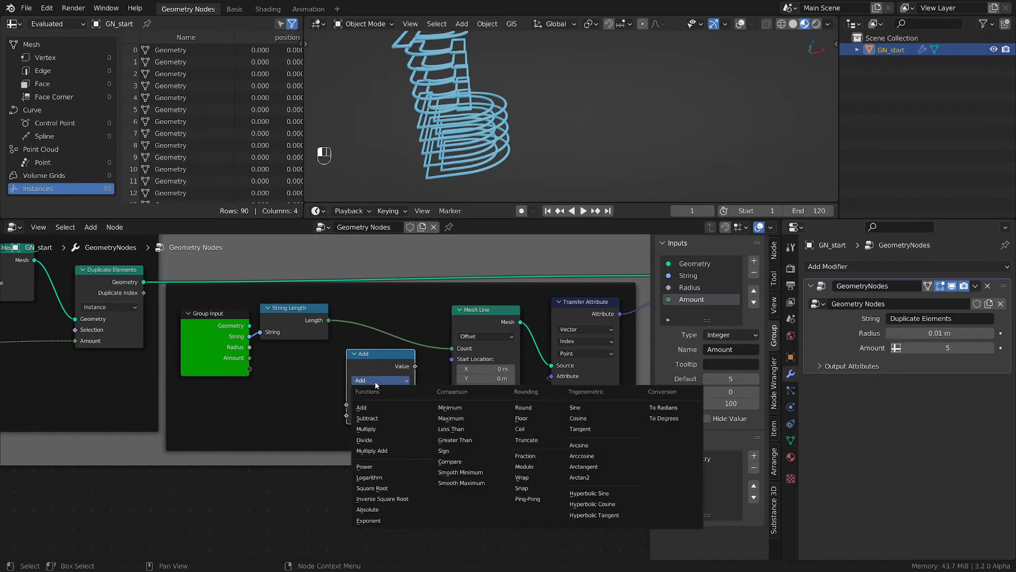
left_click(376, 429)
Multiply String Length's Length by the copied Group Input's Amount and connect the result to the Mesh Line's Count
left_click_drag(329, 320, 346, 404)
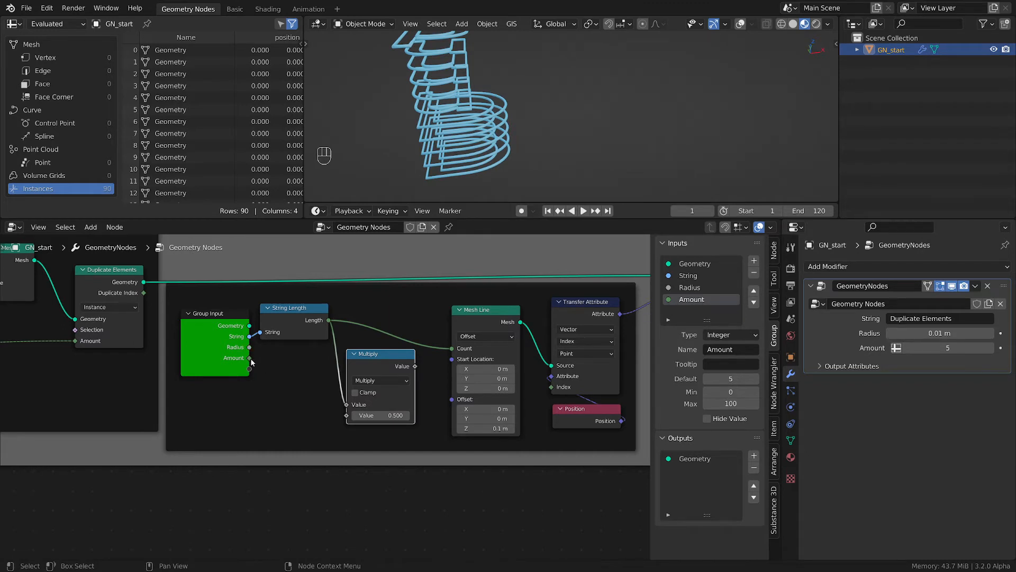
left_click_drag(250, 358, 346, 415)
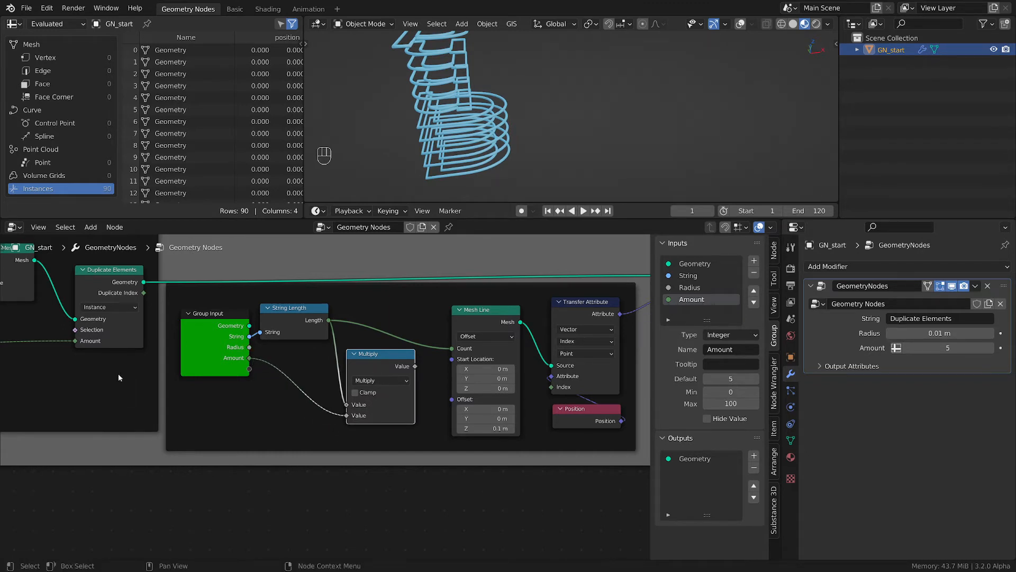
left_click(97, 286)
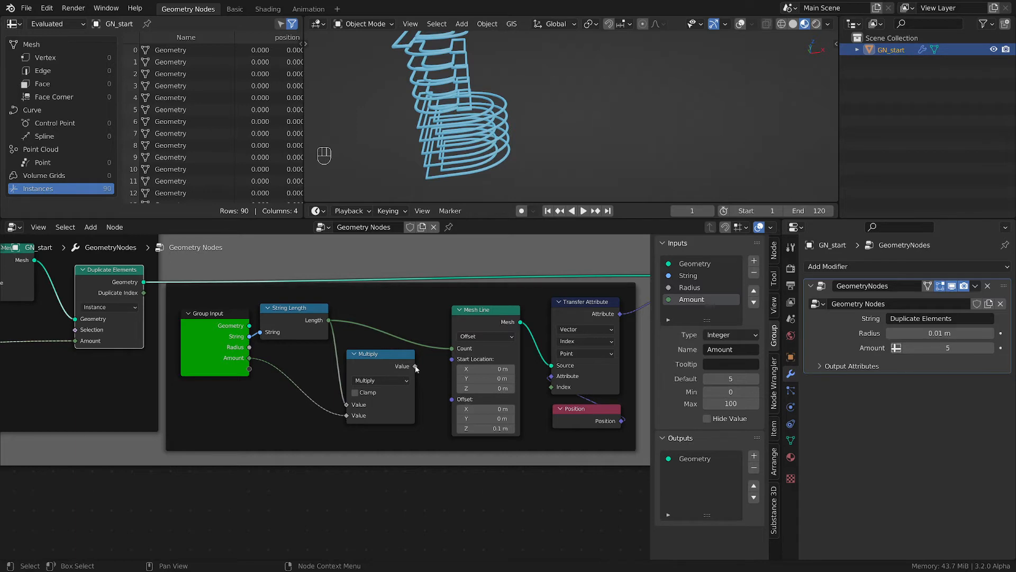
left_click_drag(416, 366, 453, 350)
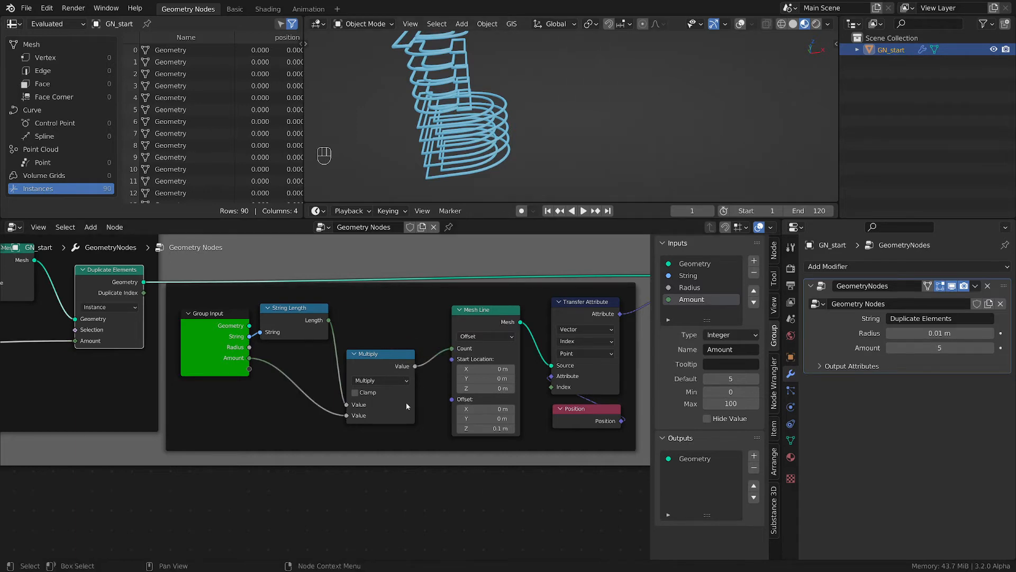
Inspect the whole stack of duplicated letters in the viewport
mouse_move(417, 368)
scroll(442, 75, "down", 5)
middle_click_drag(442, 85, 430, 151, "shift")
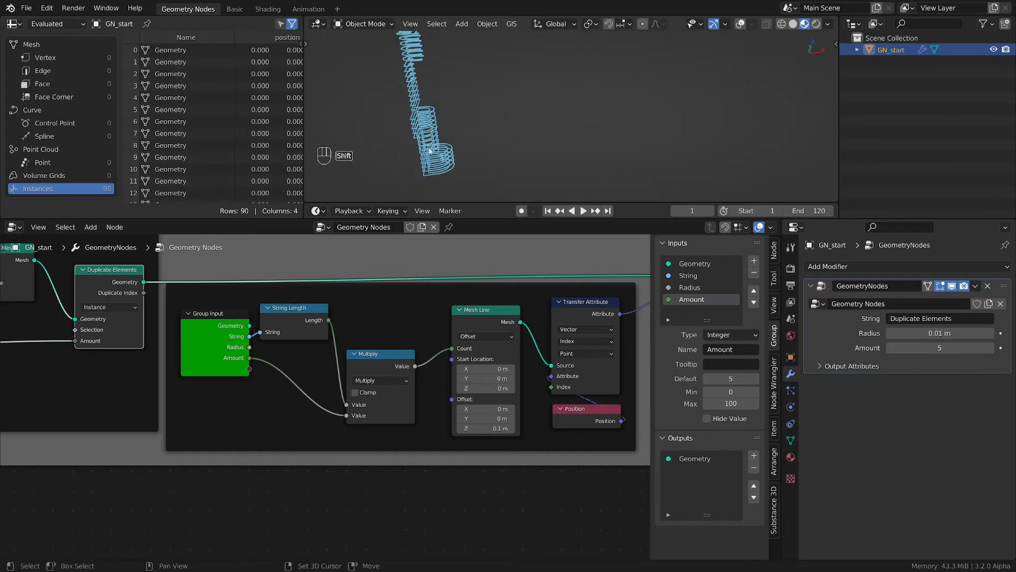
middle_click_drag(547, 440, 482, 460)
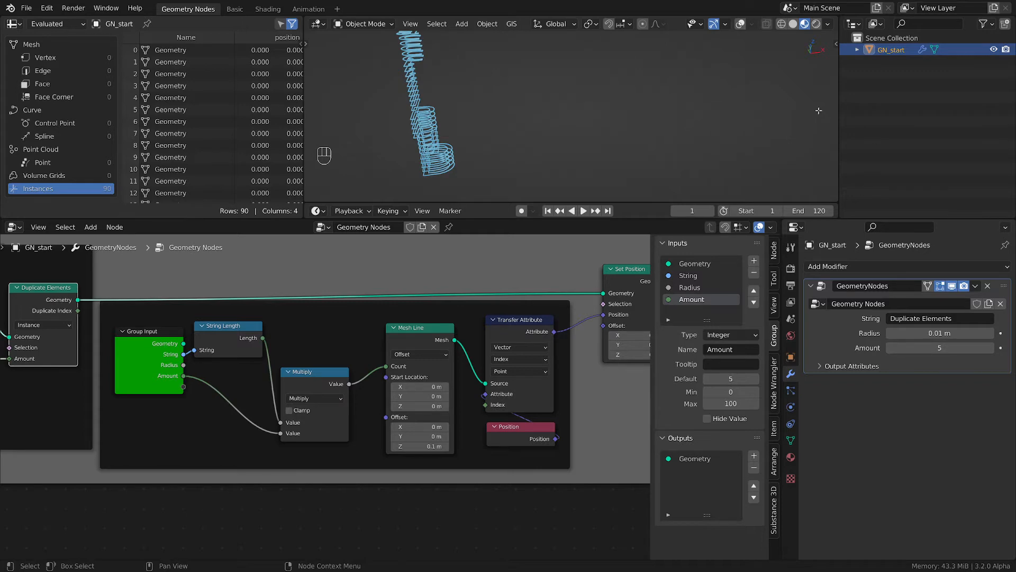
scroll(486, 83, "down", 6)
middle_click_drag(484, 79, 486, 139, "shift")
scroll(514, 447, "up", 4)
scroll(488, 423, "down", 5)
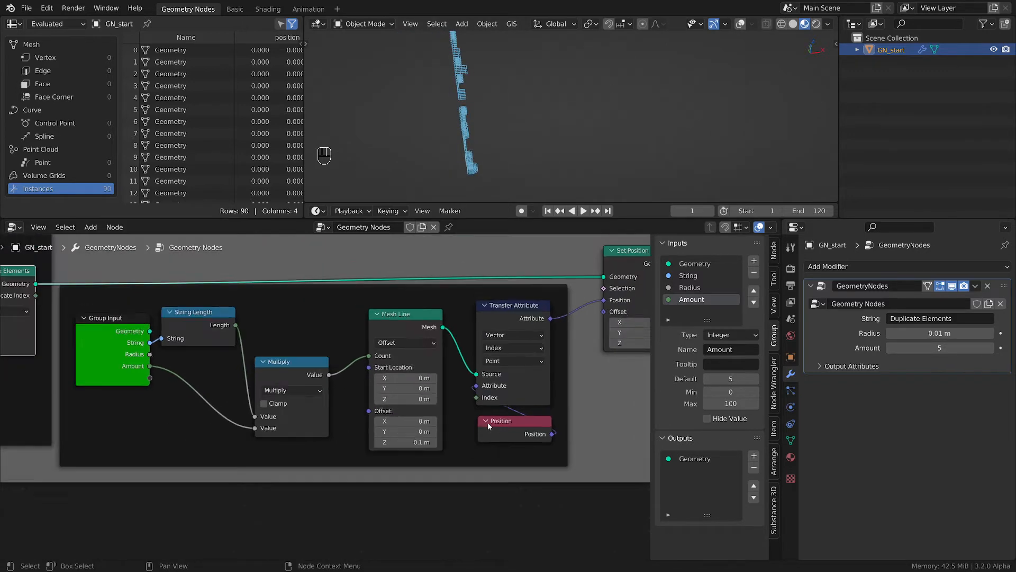
Review the node chain from Curve to Mesh and Duplicate Elements through the Mesh Line frame to Set Position and Group Output
middle_click_drag(187, 302, 386, 306)
scroll(273, 314, "up", 4)
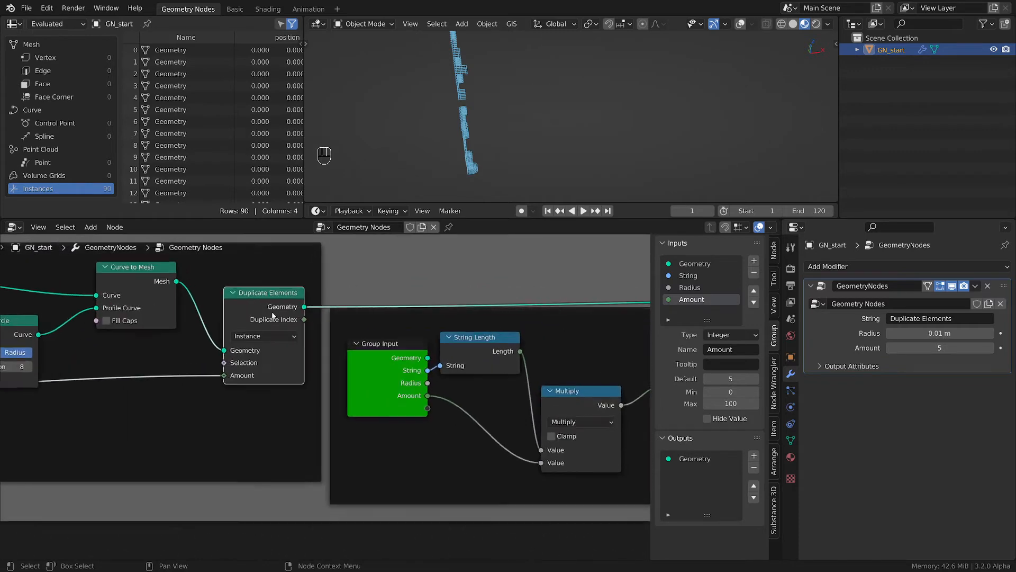
mouse_move(263, 306)
left_mouse_down()
mouse_move(246, 304)
mouse_move(263, 304)
left_mouse_up()
scroll(263, 308, "down", 5)
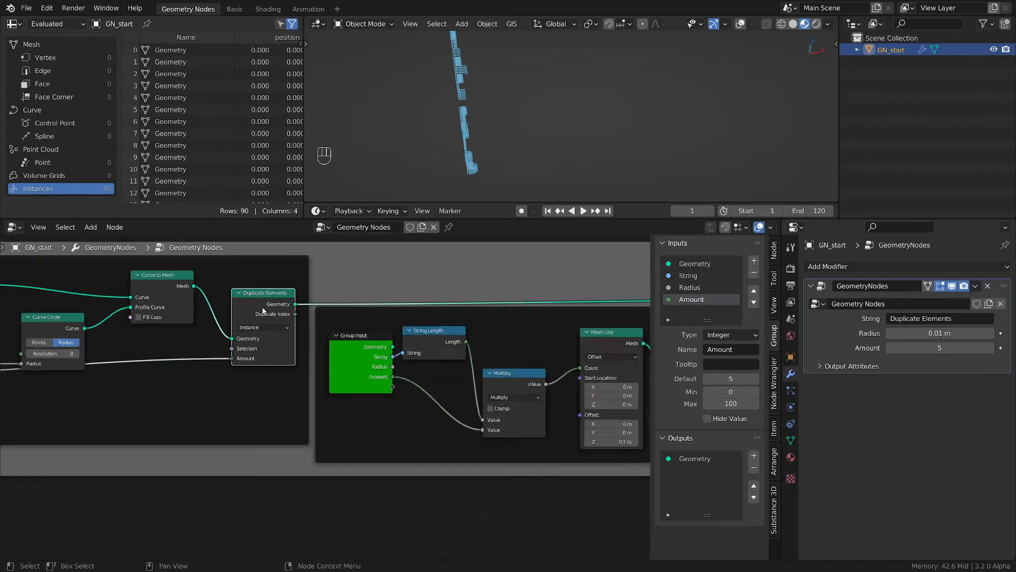
middle_click_drag(206, 391, 245, 400)
mouse_move(176, 397)
middle_mouse_down()
mouse_move(196, 403)
mouse_move(166, 402)
middle_mouse_up()
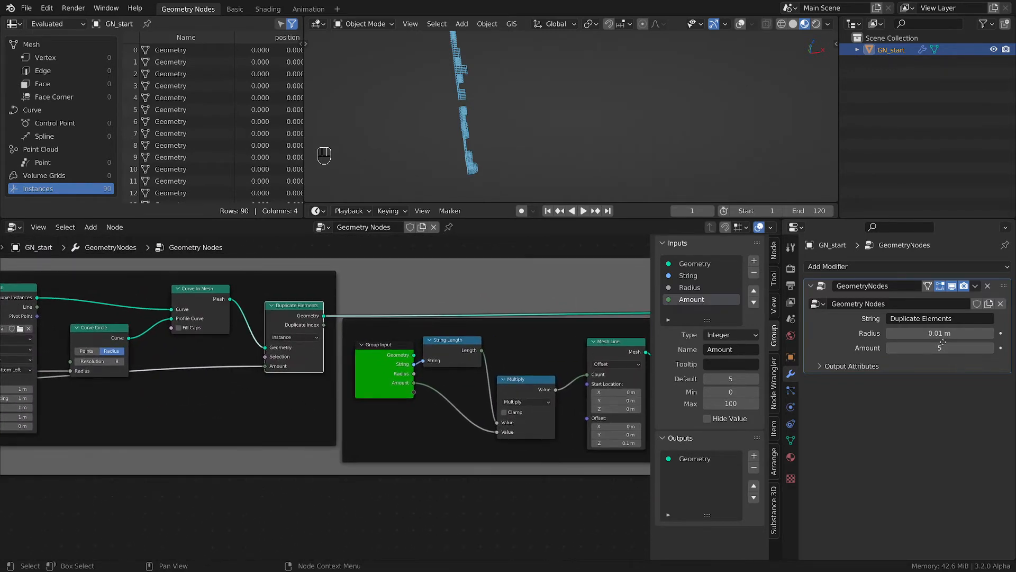
middle_click_drag(571, 444, 219, 456)
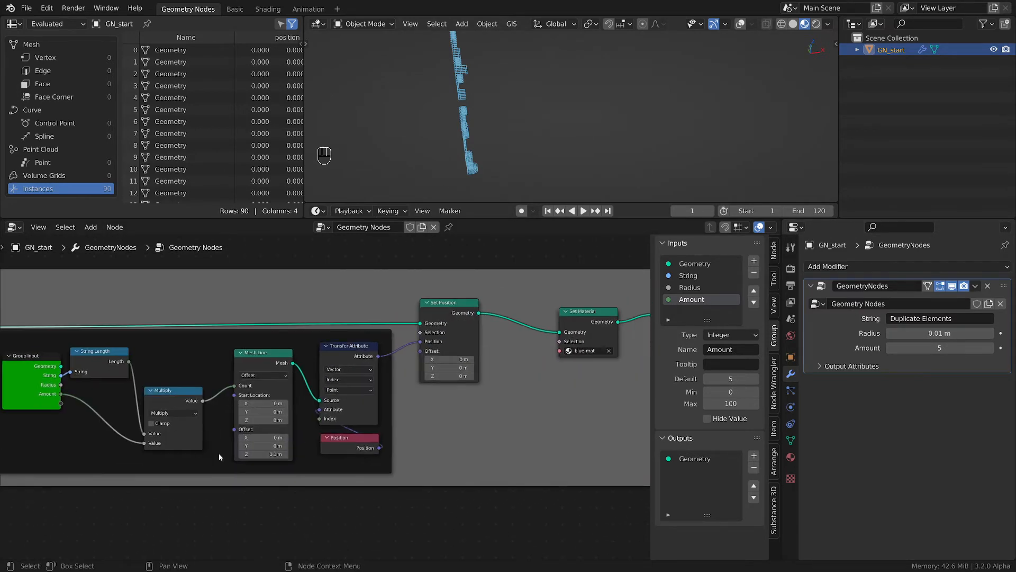
scroll(328, 465, "up", 2)
middle_click_drag(373, 464, 375, 463)
mouse_move(480, 424)
middle_mouse_down()
mouse_move(425, 418)
mouse_move(480, 404)
middle_mouse_up()
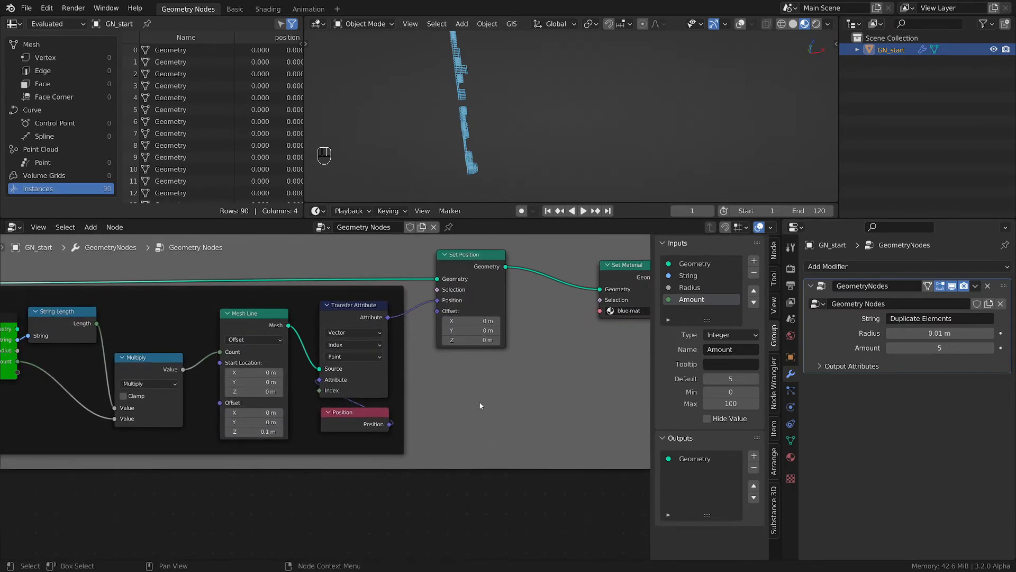
scroll(460, 481, "down", 3)
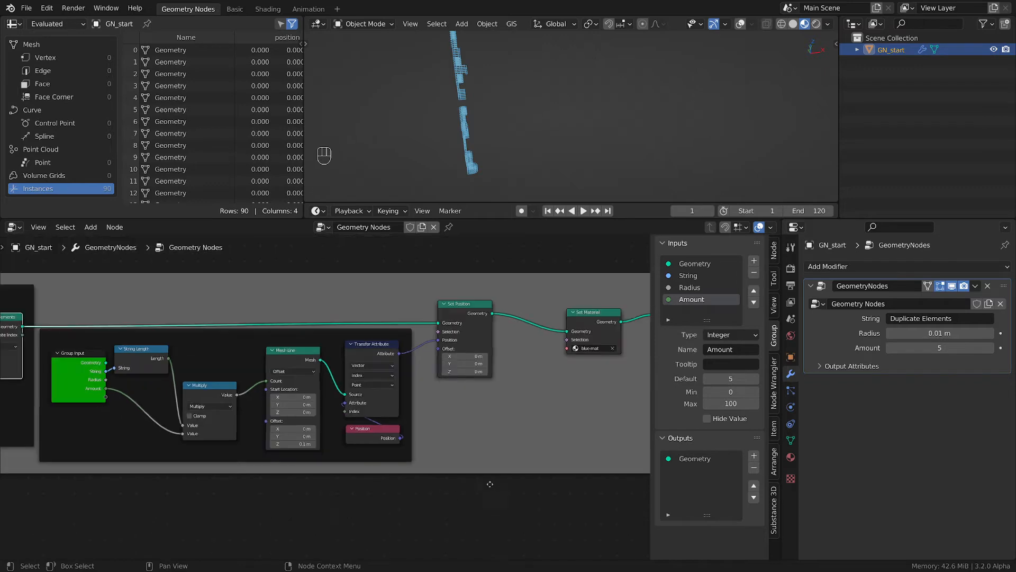
middle_click_drag(492, 482, 354, 472)
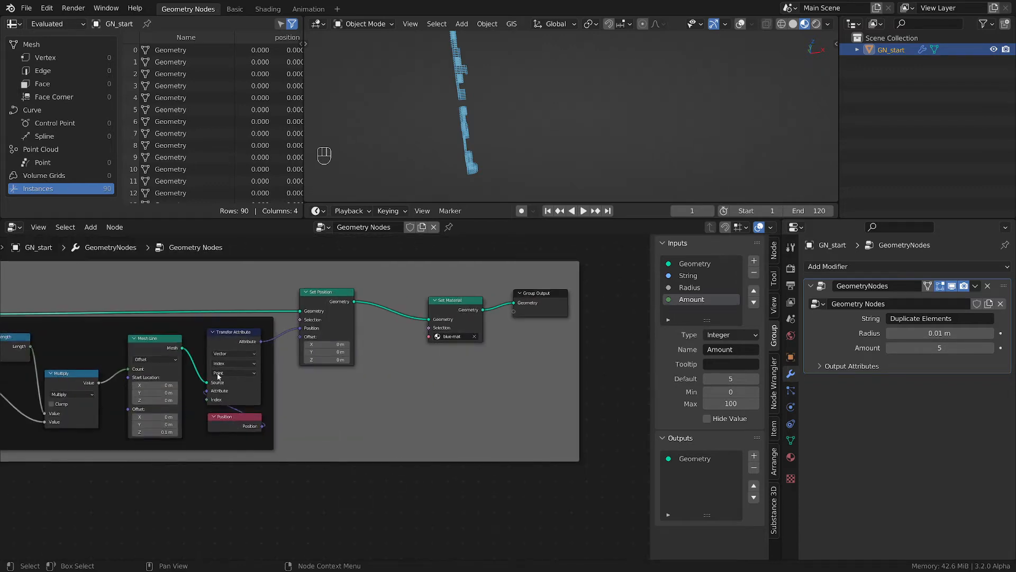
Move the Multiply node up beside String Length and shift the Mesh Line node slightly left
left_click(59, 379)
key("g")
left_click(56, 350)
middle_click_drag(116, 415, 186, 395)
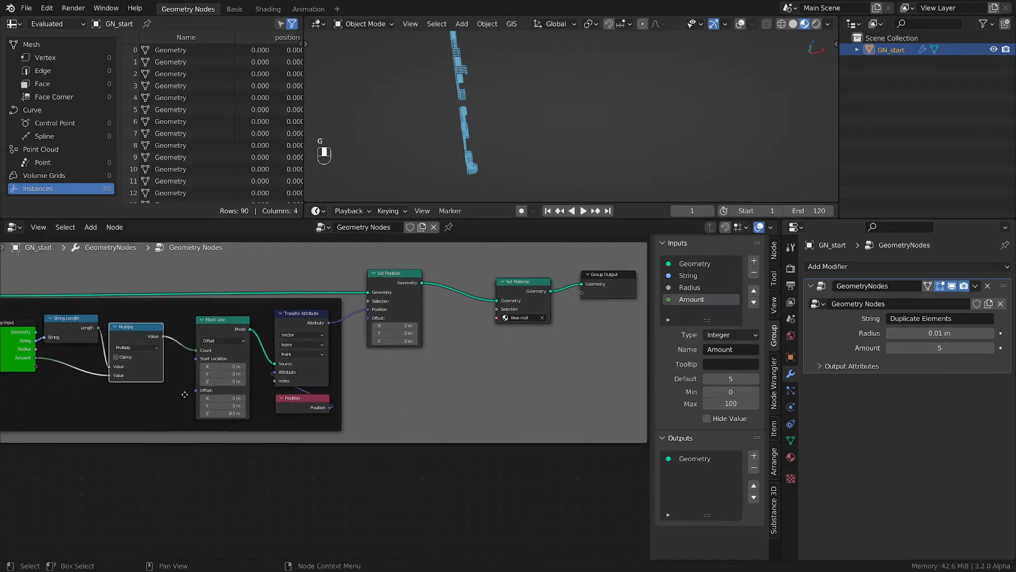
scroll(187, 389, "up", 6)
left_click_drag(259, 295, 230, 290)
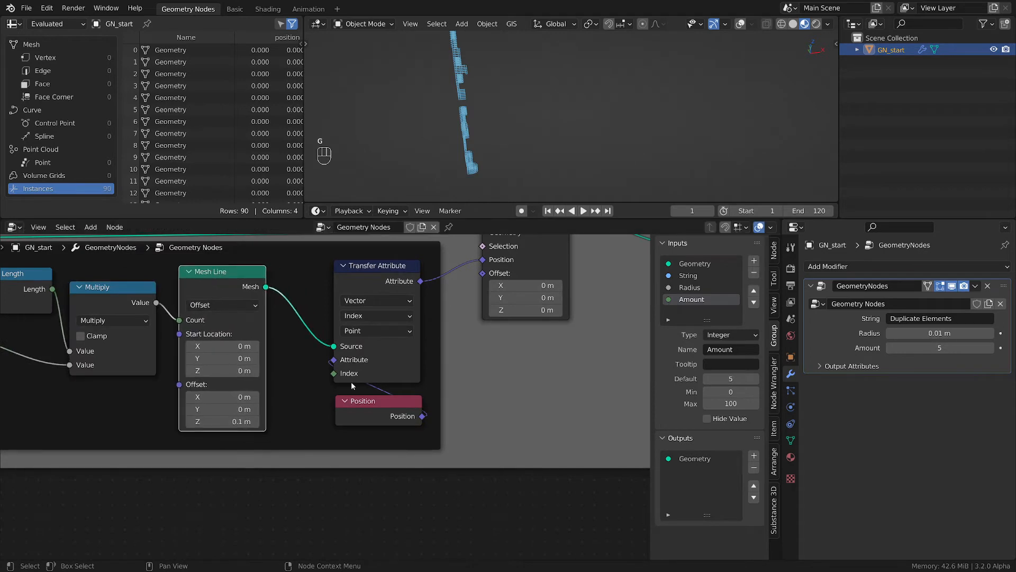
Add an Index node below the copied Group Input and connect it to the Transfer Attribute's Index
middle_click_drag(322, 507, 440, 458)
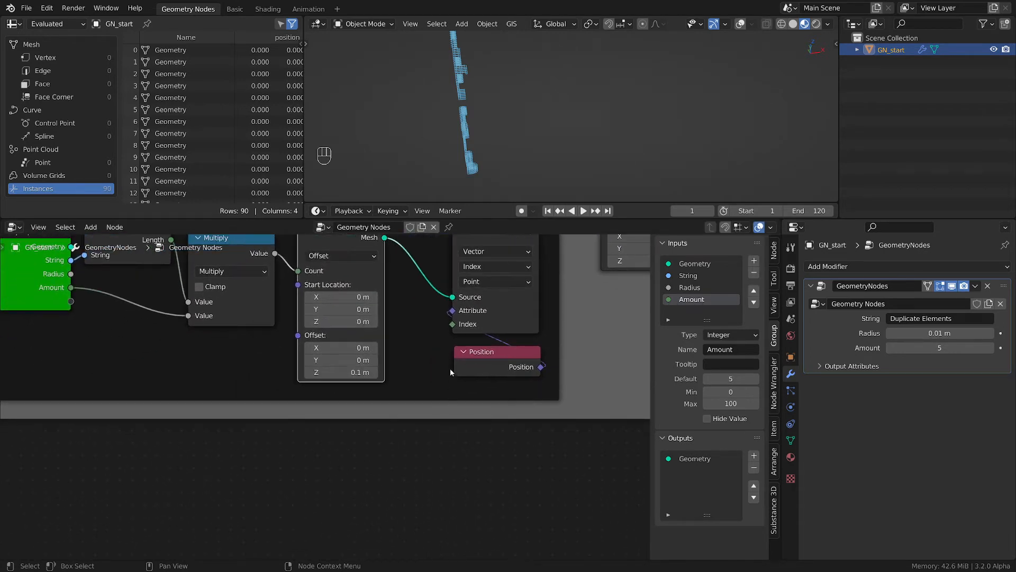
key("shift+a")
mouse_move(220, 317)
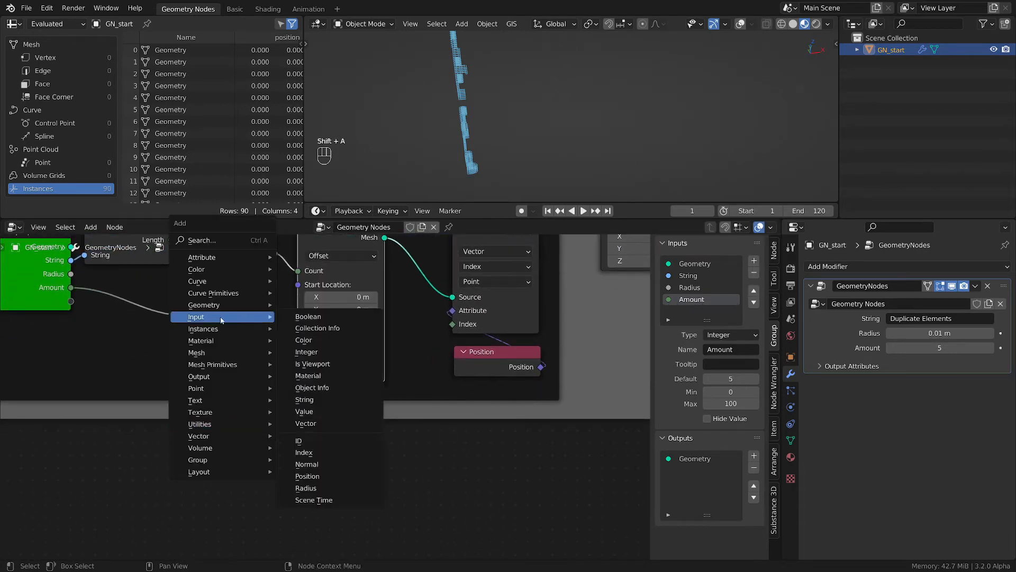
left_click(304, 452)
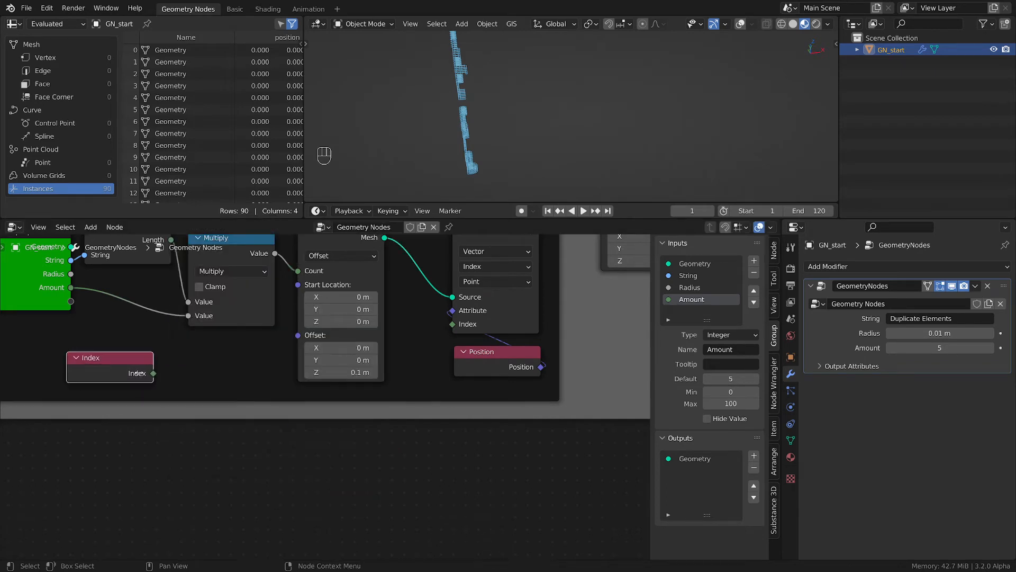
left_click_drag(153, 375, 452, 323)
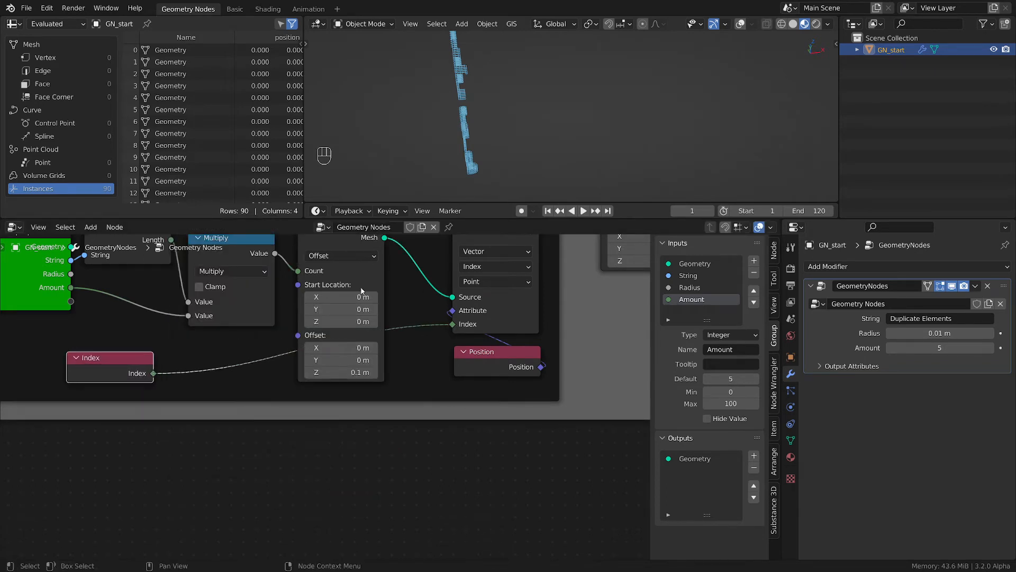
left_click_drag(140, 365, 107, 365)
Insert a Math node between the Index node and the Transfer Attribute's Index and set its operation to Modulo
middle_click_drag(175, 407, 247, 405)
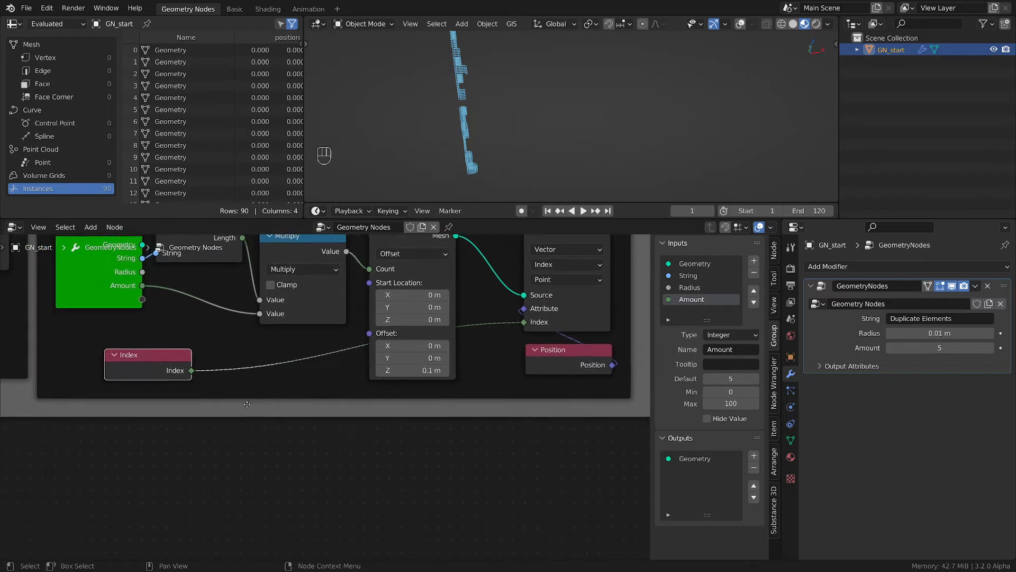
scroll(246, 405, "up", 2)
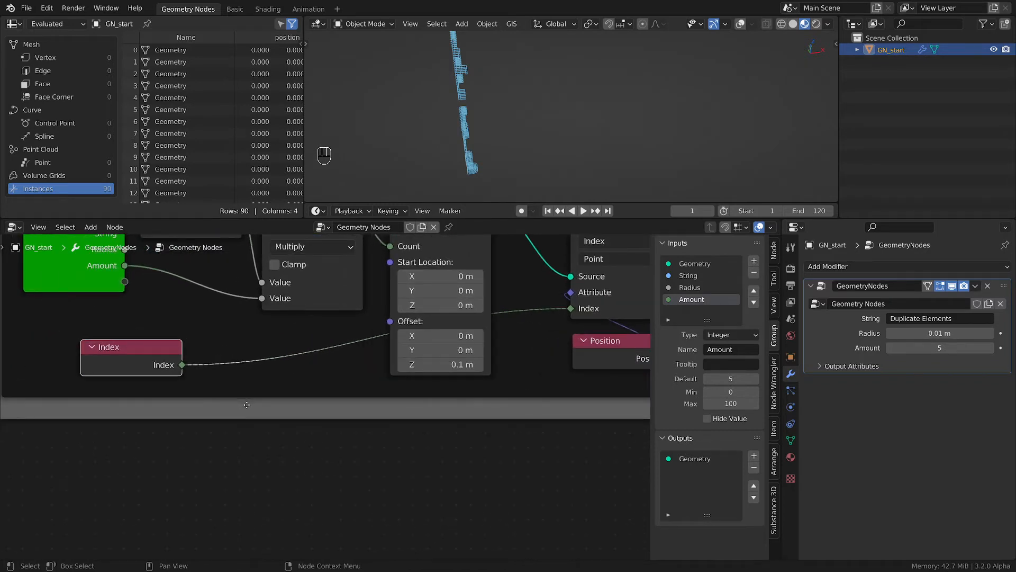
scroll(247, 405, "down", 1)
key("shift+a")
mouse_move(290, 390)
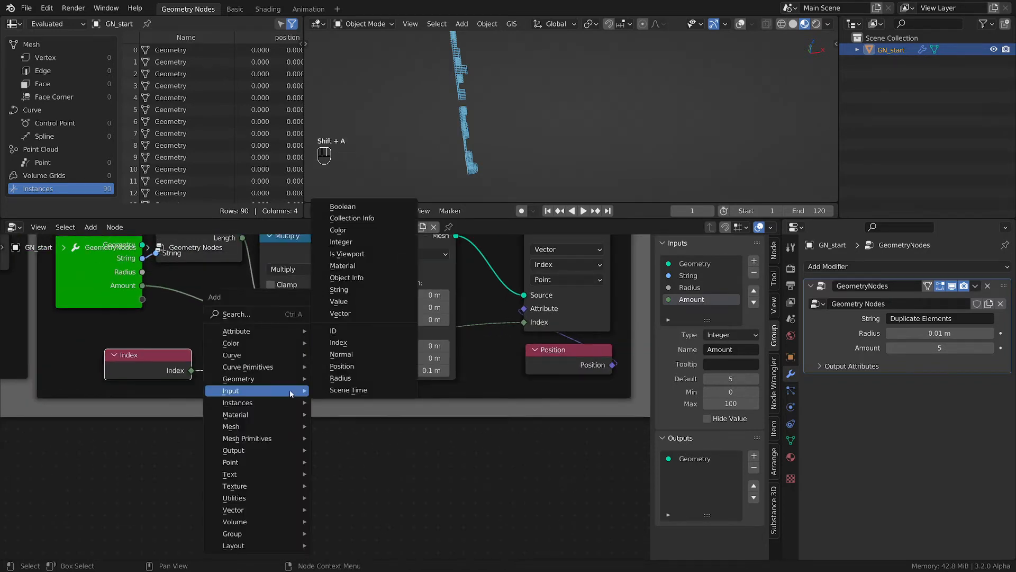
mouse_move(243, 499)
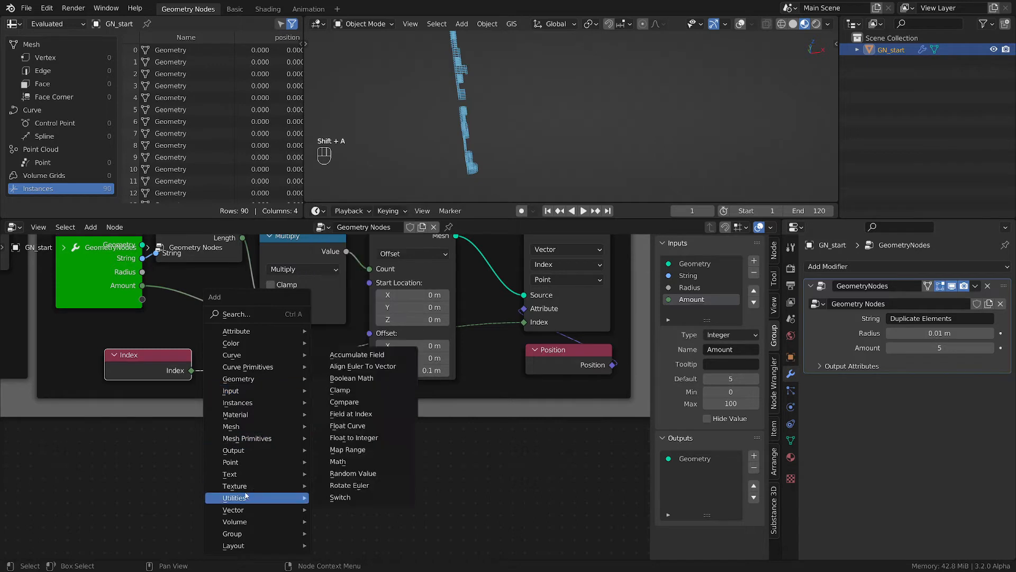
left_click(347, 462)
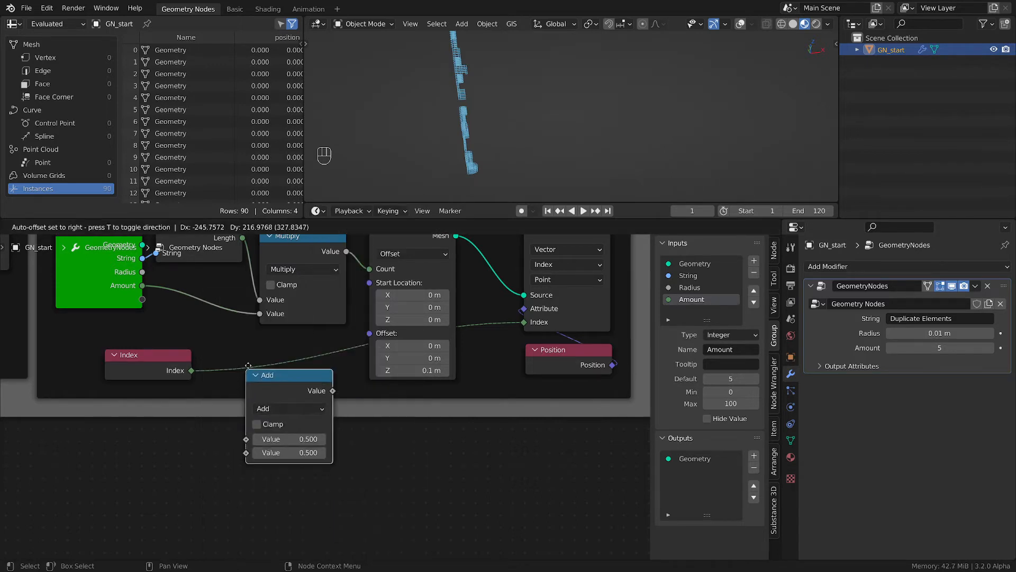
left_click(290, 376)
left_click(294, 380)
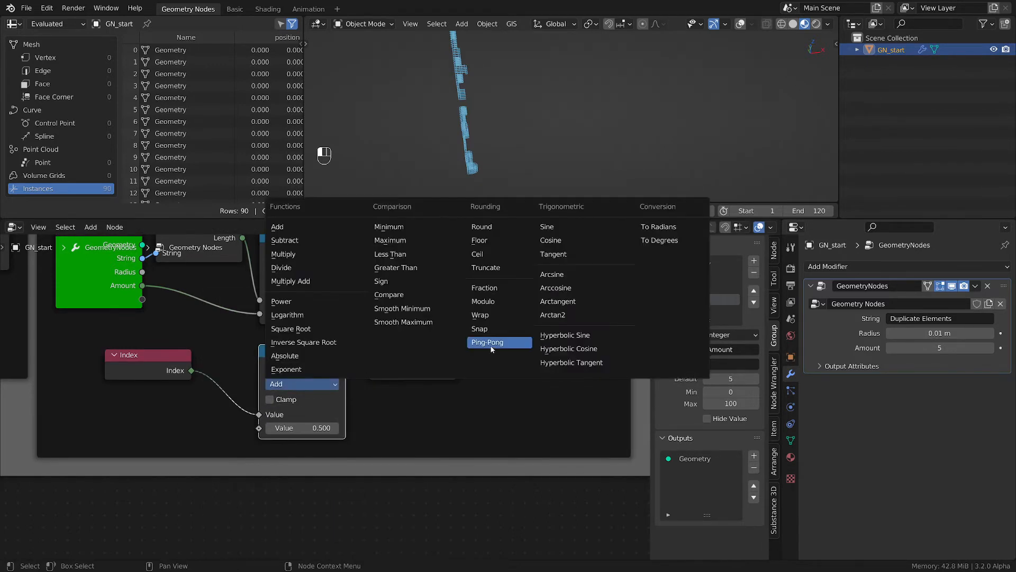
left_click(483, 300)
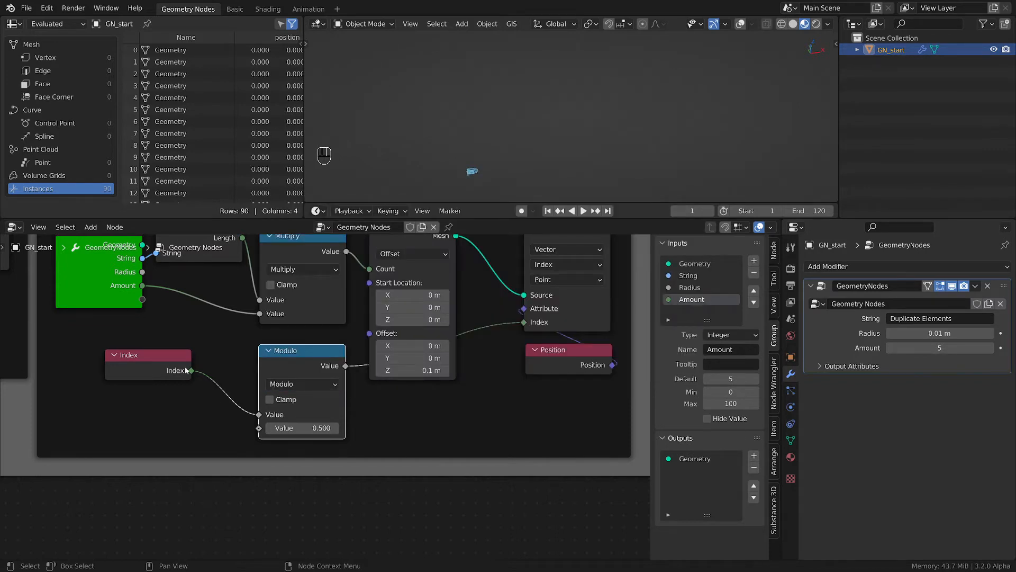
Connect the Group Input's Amount to the Modulo's second value and align the Index and Modulo nodes below Multiply
middle_click_drag(186, 366, 243, 385)
left_click_drag(200, 305, 321, 447)
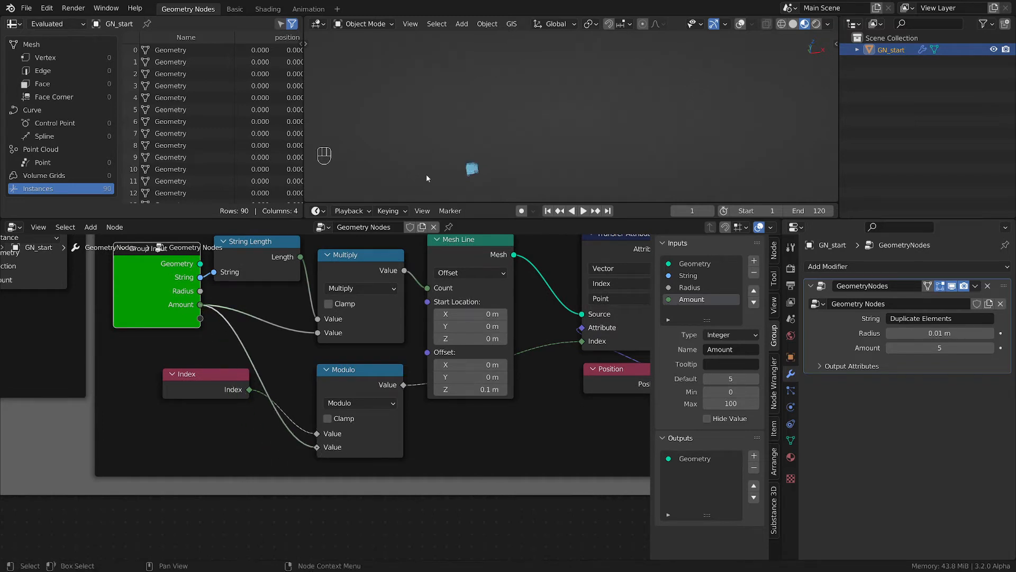
left_click_drag(221, 388, 244, 427)
left_click_drag(339, 372, 344, 367)
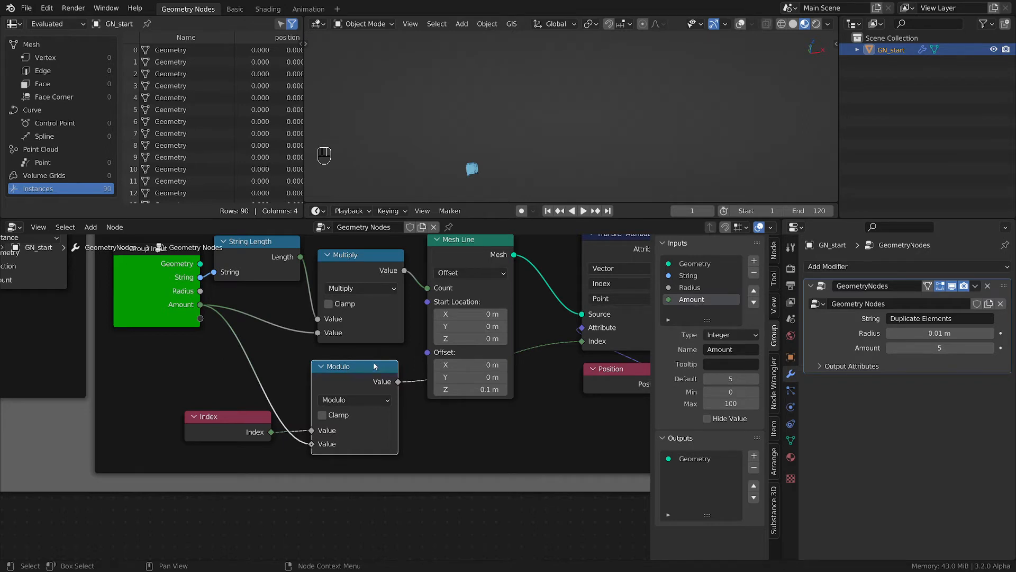
Widen the gap before Set Position by moving it right and shifting the Transfer Attribute and Position nodes left
middle_click_drag(435, 369, 185, 383)
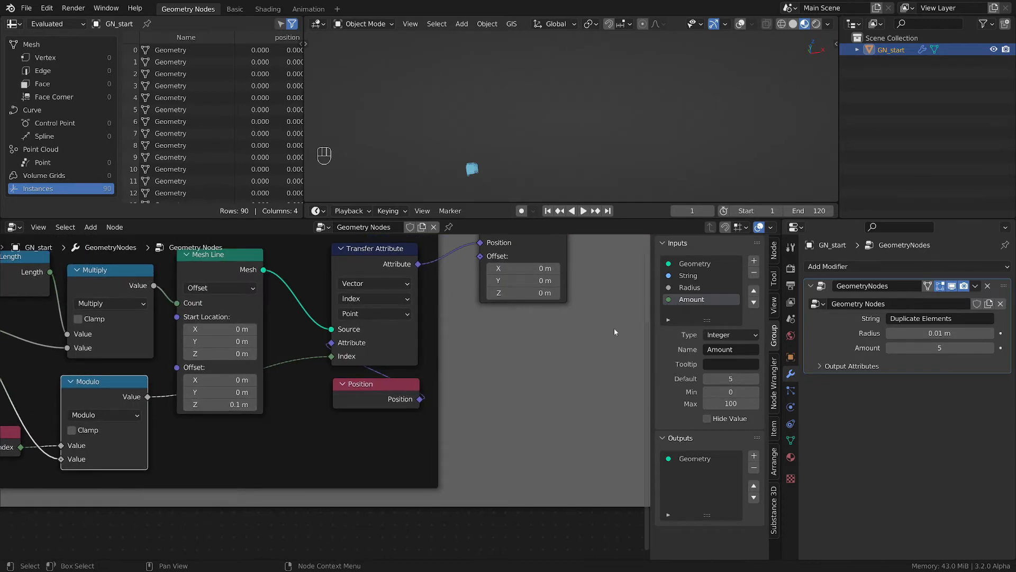
middle_click_drag(512, 335, 418, 423)
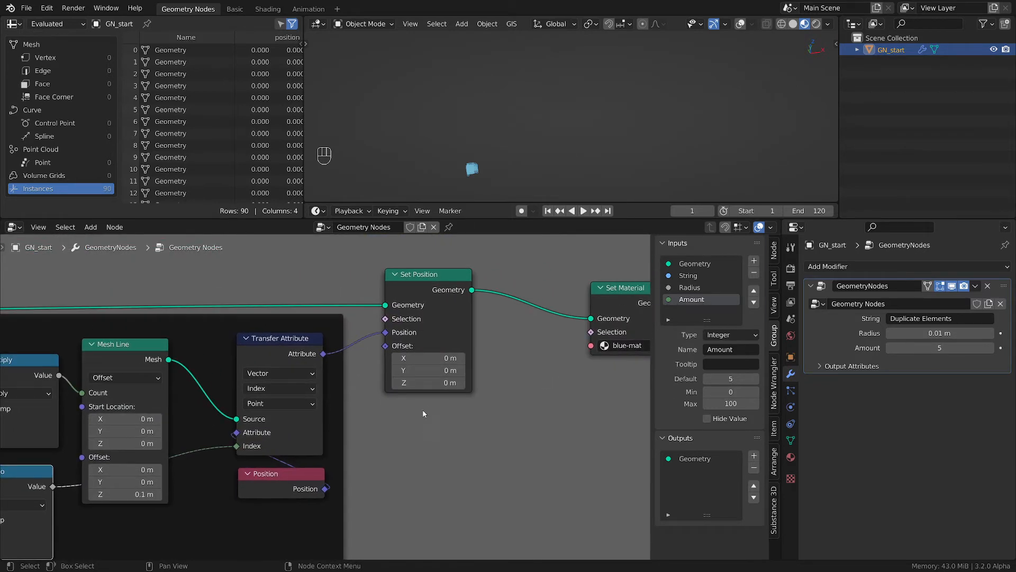
left_click_drag(434, 279, 499, 290)
scroll(381, 385, "up", 2)
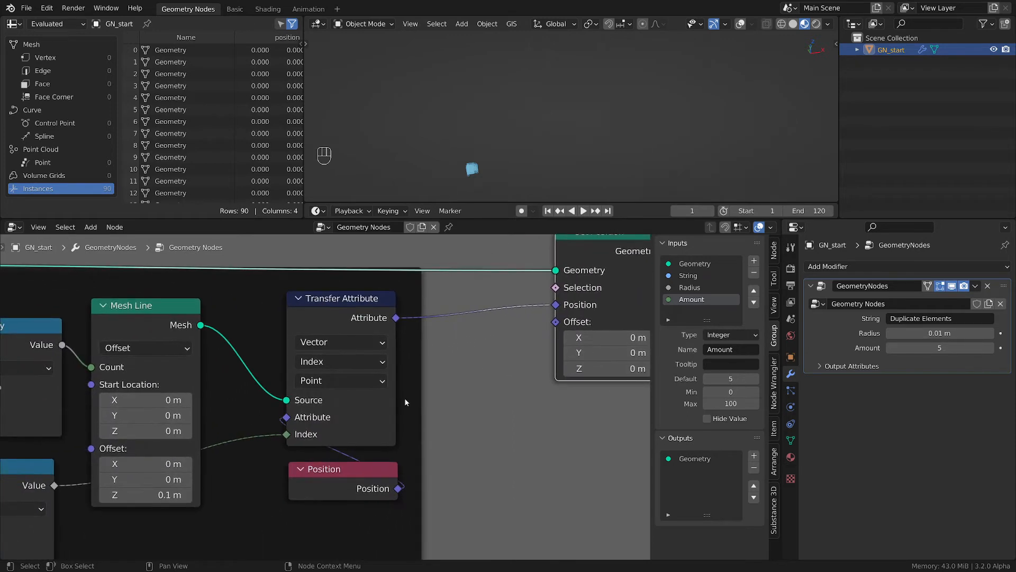
left_click_drag(341, 299, 301, 298)
left_click_drag(348, 482, 310, 477)
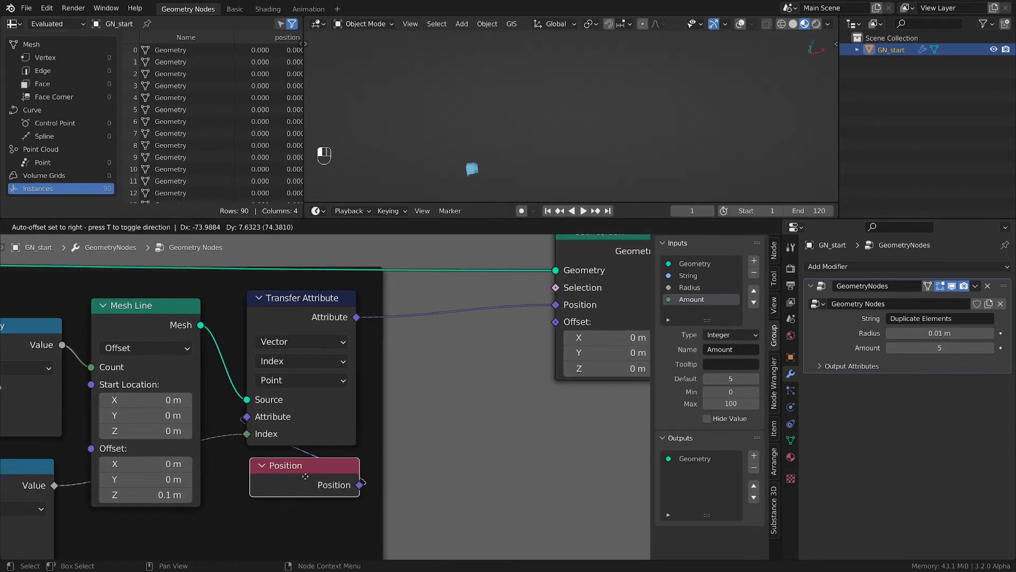
Insert a Vector Math node set to Add between the Transfer Attribute and Set Position's Position
key("shift+a")
mouse_move(392, 434)
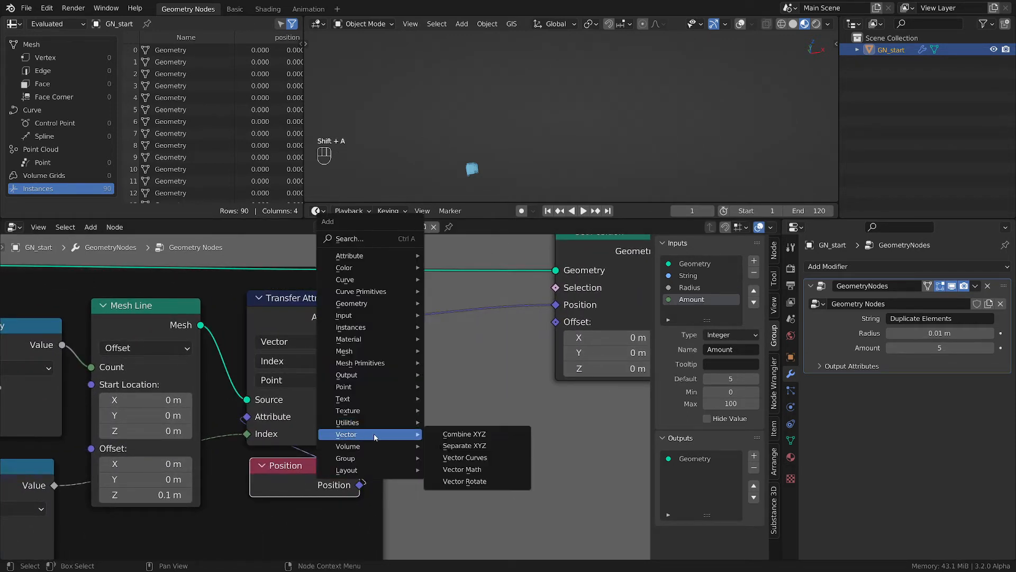
left_click(466, 470)
left_click(418, 299)
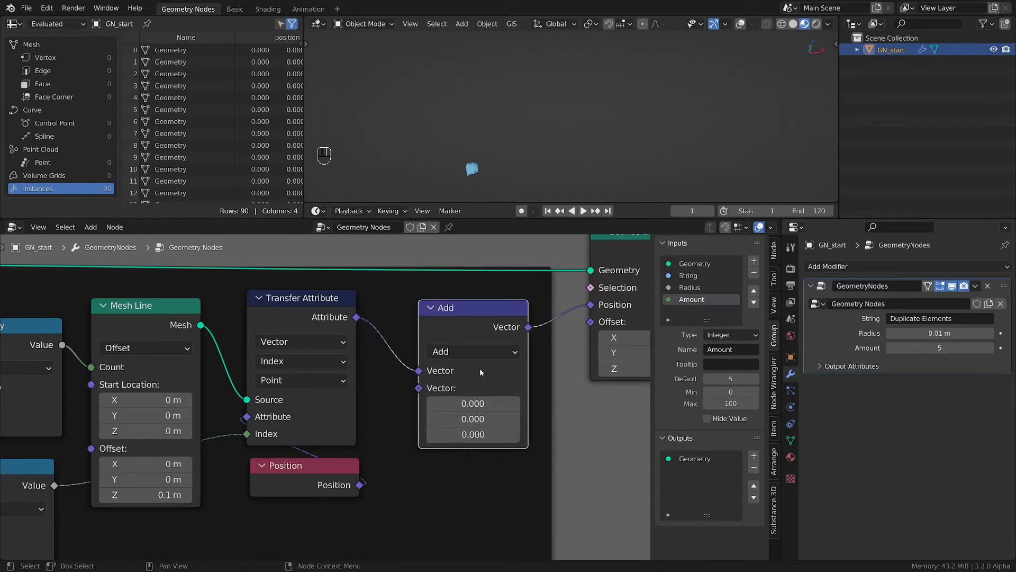
Move the Position node below Mesh Line and connect its output to the Add node's second vector
left_click(330, 303)
scroll(331, 468, "down", 1)
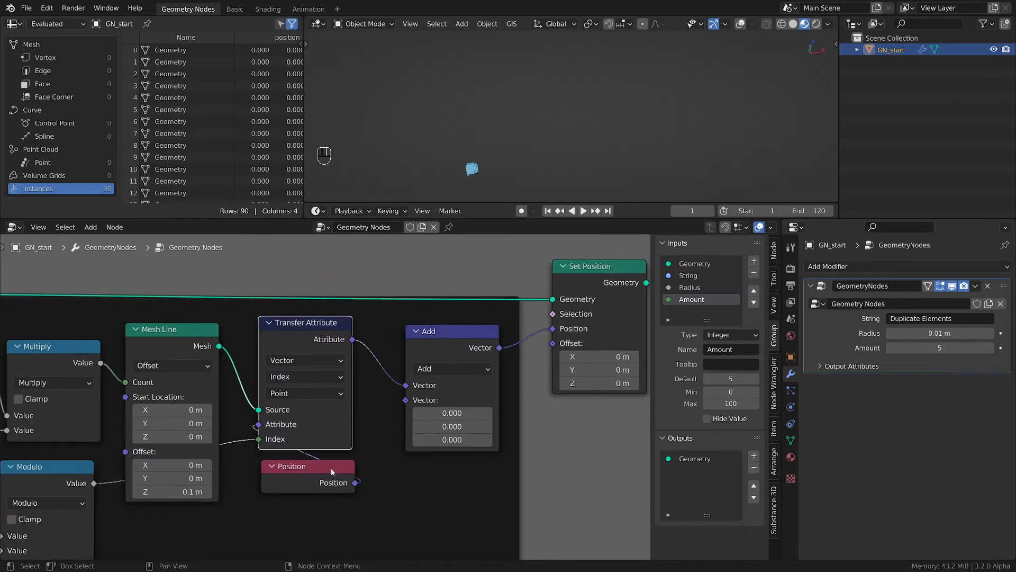
middle_click_drag(331, 468, 481, 393)
left_click_drag(456, 417, 547, 335)
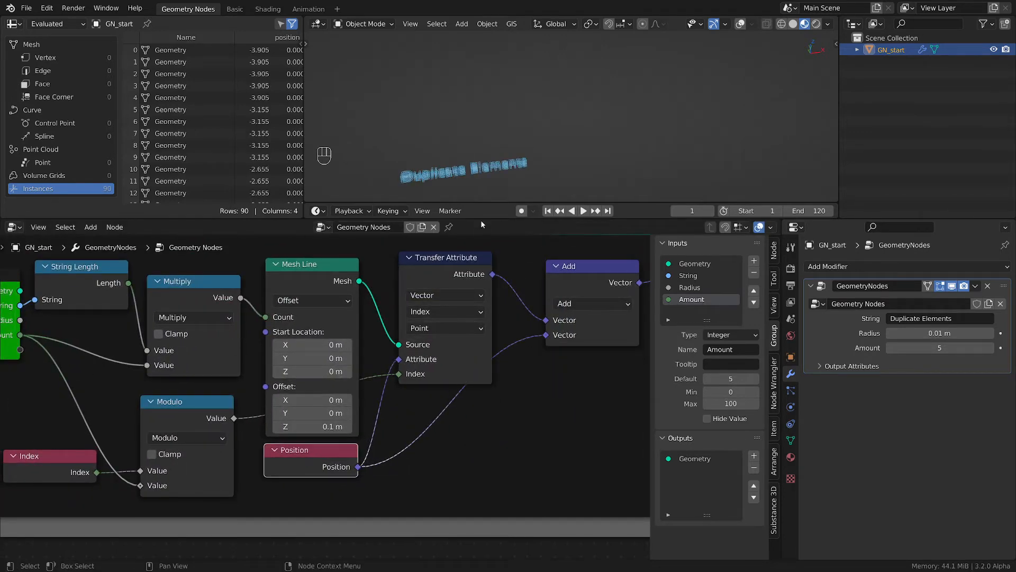
Set the Mesh Line's Z offset to 0.03 m
scroll(452, 177, "up", 7)
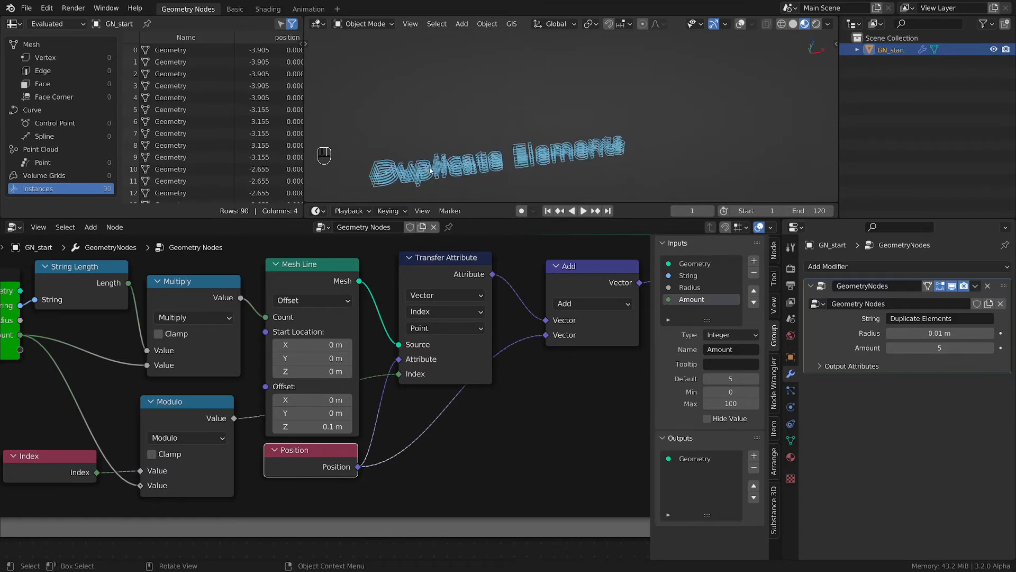
middle_click_drag(453, 177, 539, 131, "shift")
middle_click_drag(214, 409, 405, 361)
mouse_move(498, 381)
left_mouse_down()
mouse_move(479, 381)
mouse_move(521, 380)
mouse_move(479, 380)
left_mouse_up()
scroll(507, 395, "up", 1)
scroll(507, 395, "down", 2)
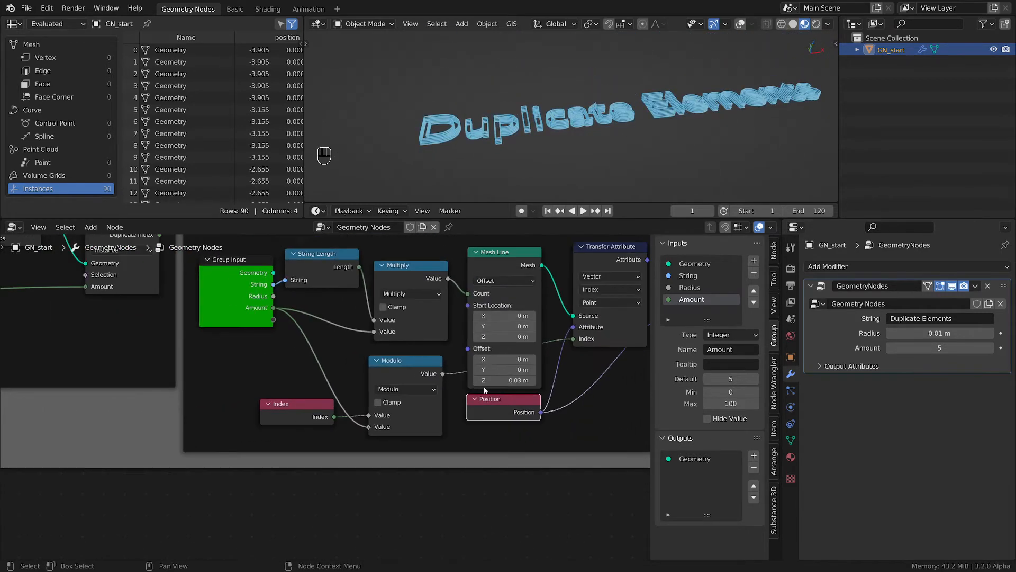
Shift the Group Input slightly left and feed the Mesh Line's Offset from a new Combine XYZ node
left_click_drag(247, 289, 229, 292)
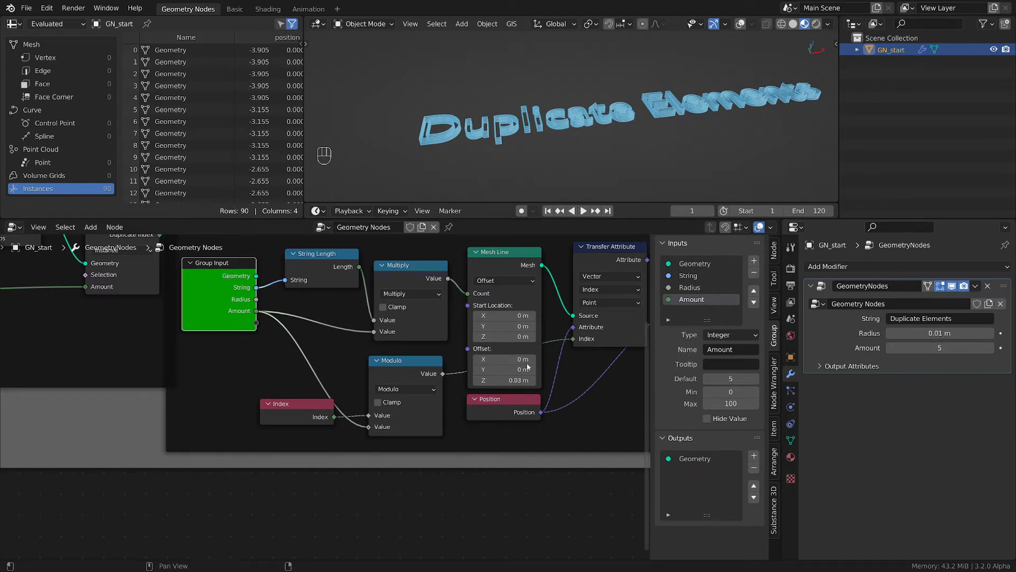
left_click_drag(469, 349, 333, 368)
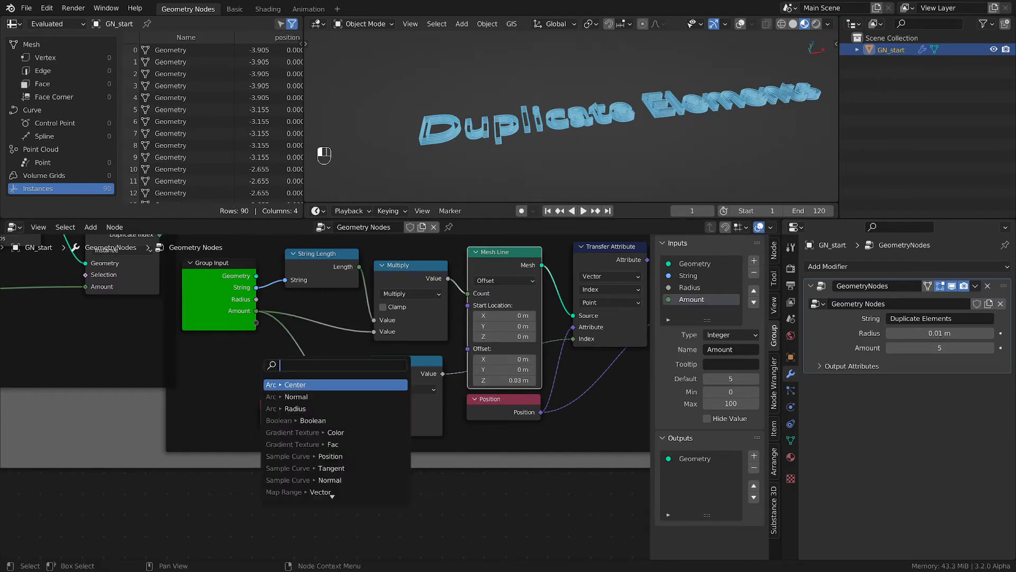
type("co")
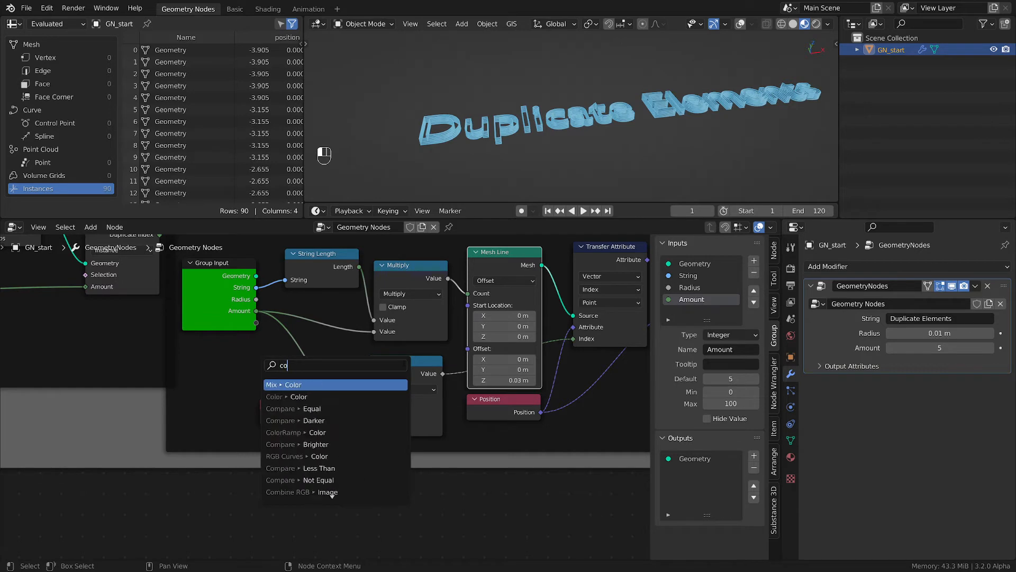
type("mbin")
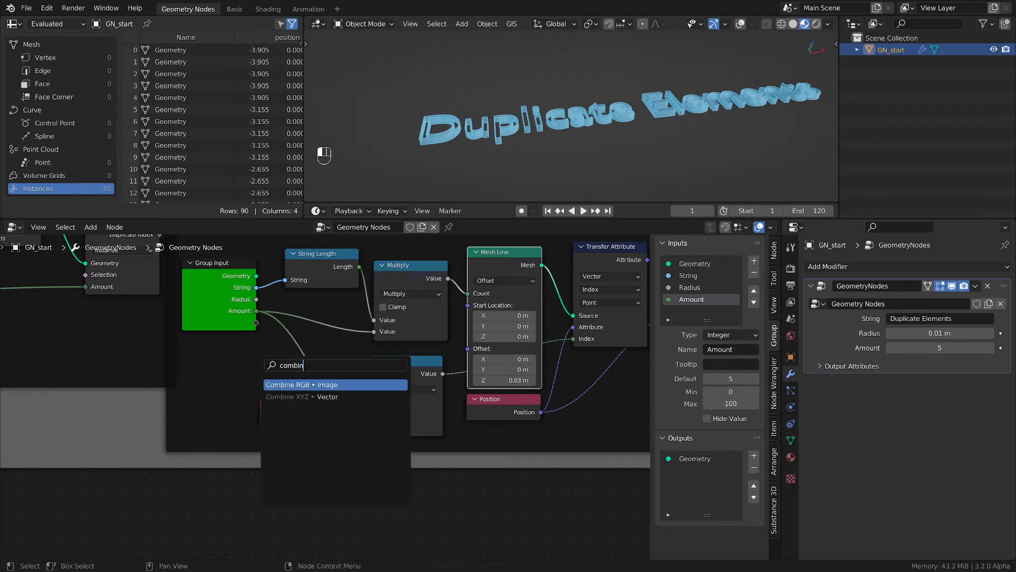
key("Down")
key("Return")
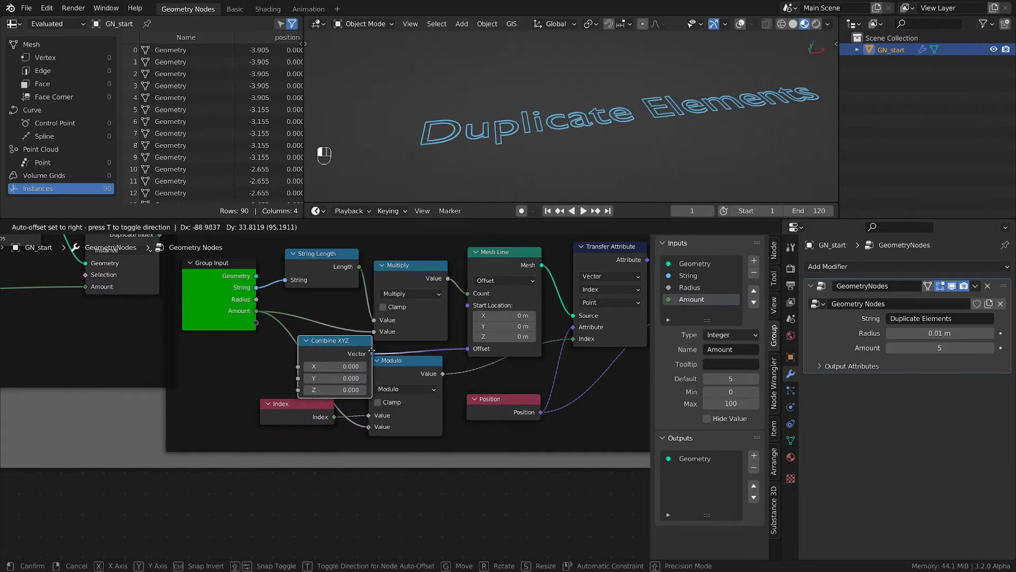
left_click(369, 351)
Expose the Combine XYZ's Z value as a group input and set its default to 0.05
left_click_drag(295, 390, 256, 322)
left_click(688, 311)
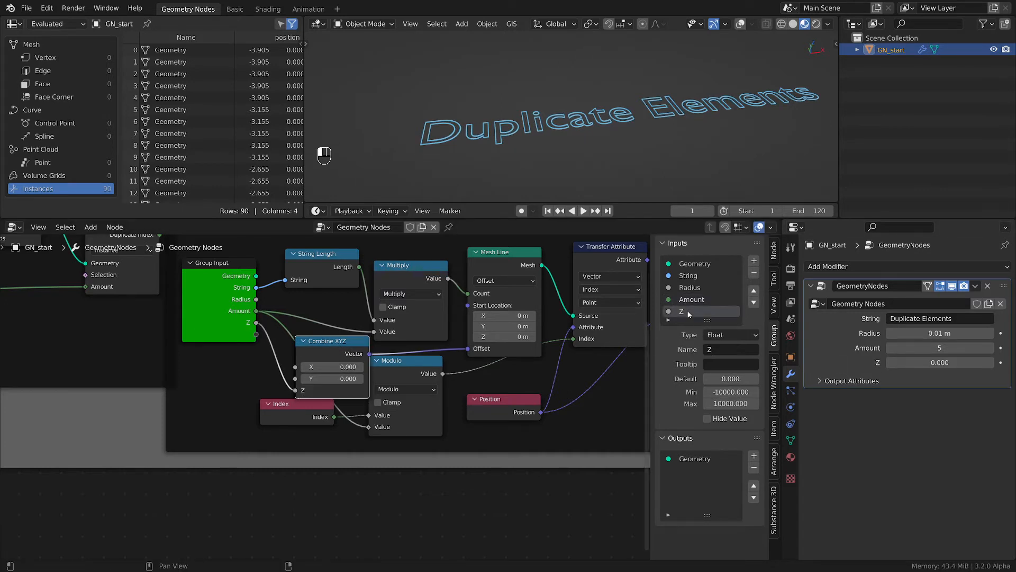
left_click(731, 378)
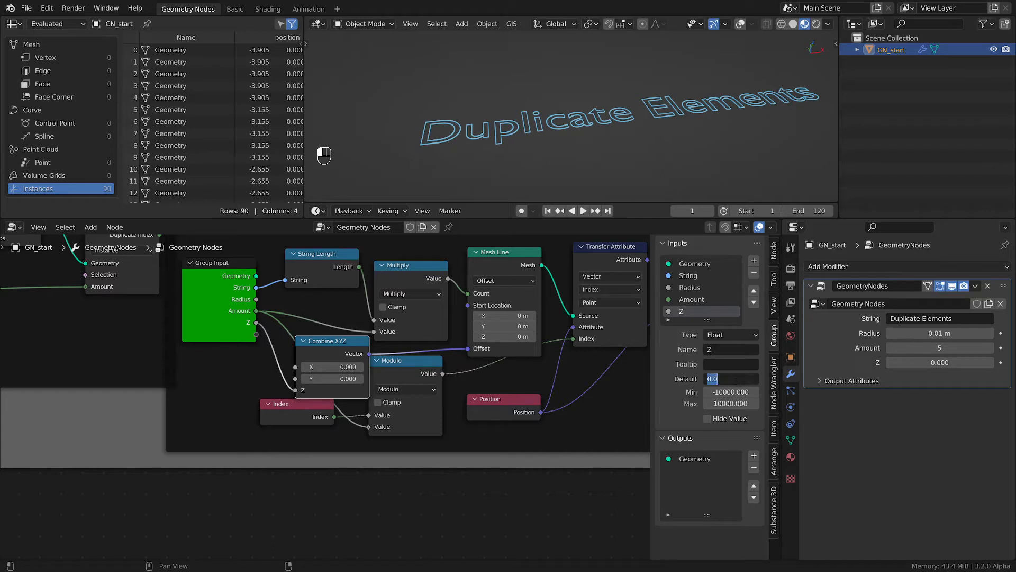
type(".05")
key("Return")
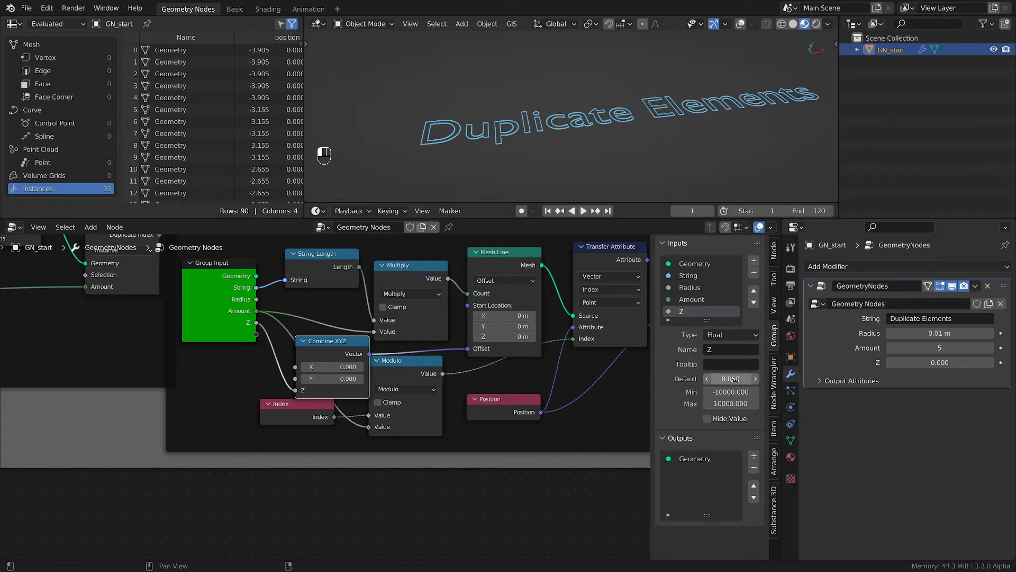
Limit the Z group input to a minimum of 0 and a maximum of 1
left_click(727, 392)
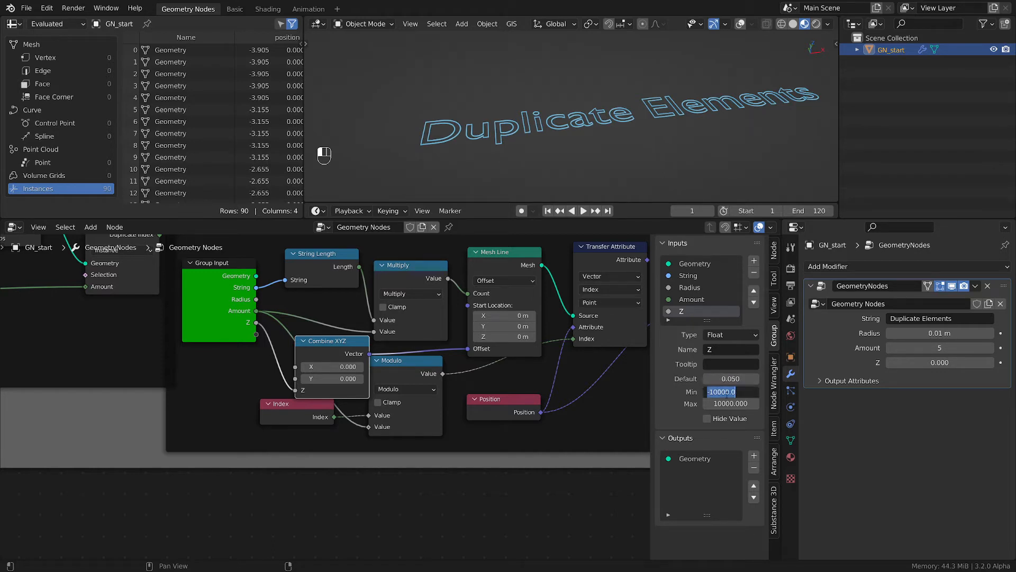
type("0")
key("Return")
left_click(731, 403)
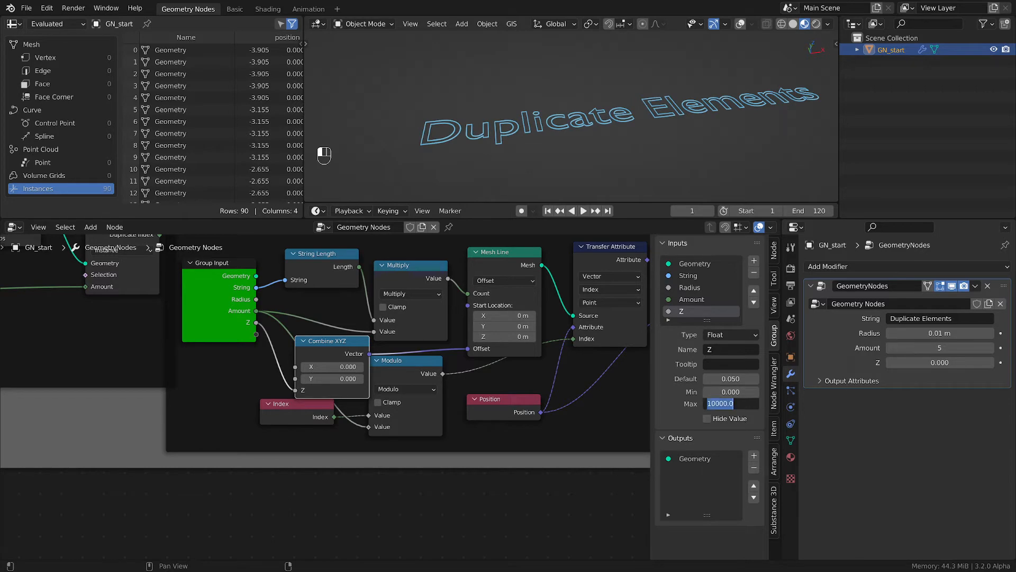
type("1")
key("Return")
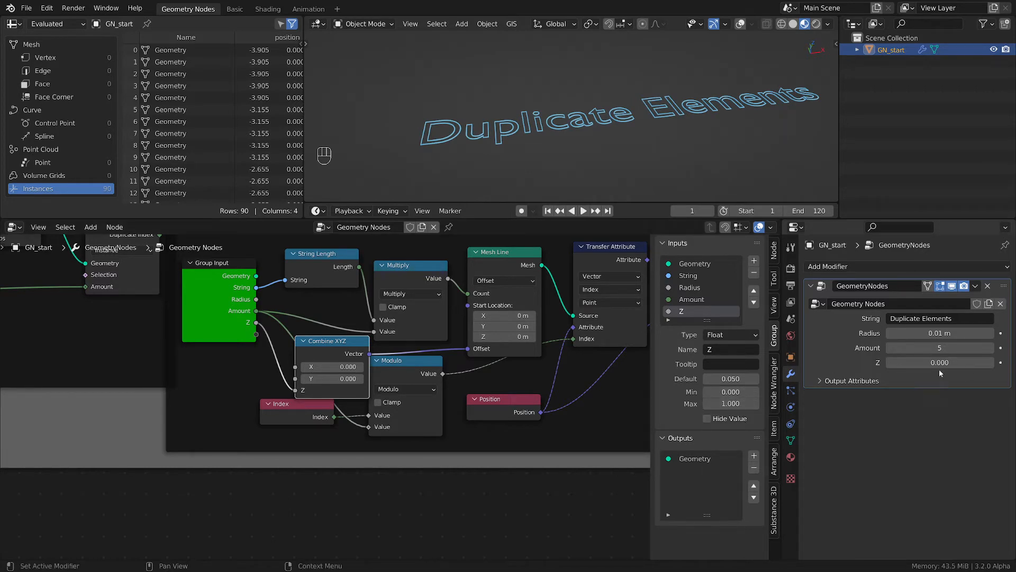
Try a larger Z value in the modifier, reset it to the default 0.05, and inspect the stacked letters
mouse_move(940, 363)
left_mouse_down()
mouse_move(963, 362)
mouse_move(936, 362)
left_mouse_up()
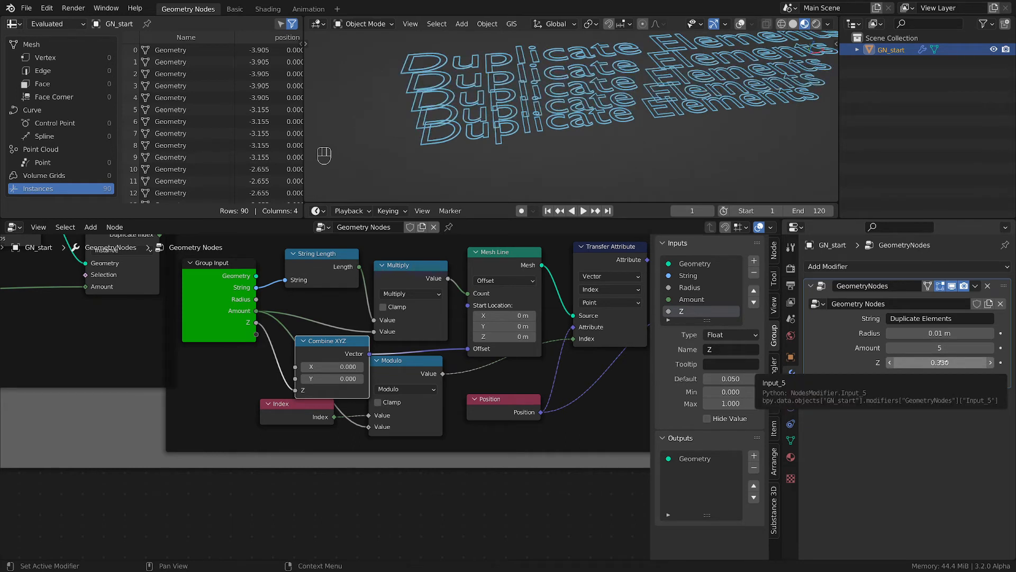
key("BackSpace")
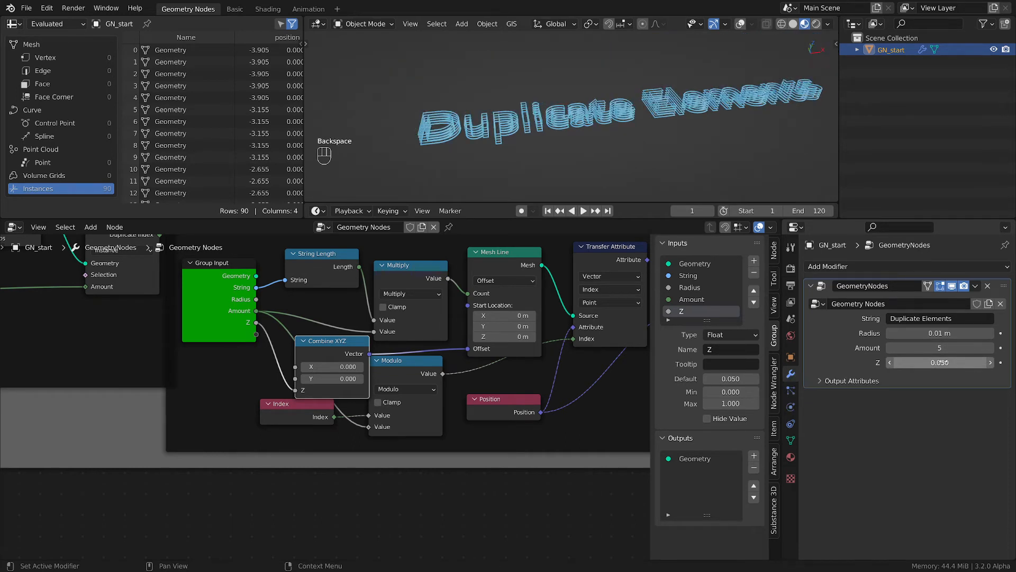
scroll(607, 142, "down", 2)
middle_click_drag(607, 141, 587, 159)
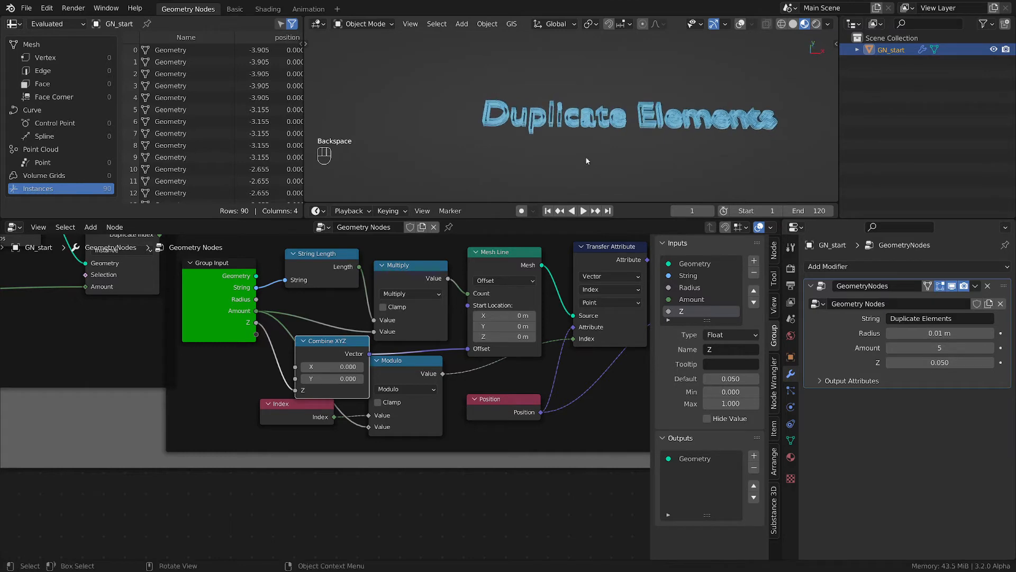
scroll(587, 160, "up", 2)
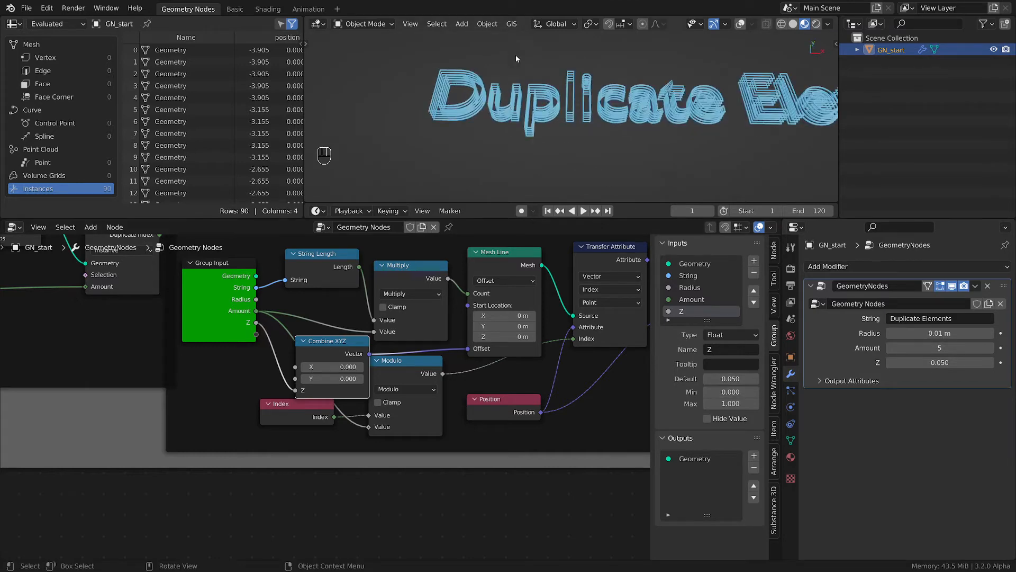
scroll(531, 74, "up", 2)
scroll(531, 74, "down", 2)
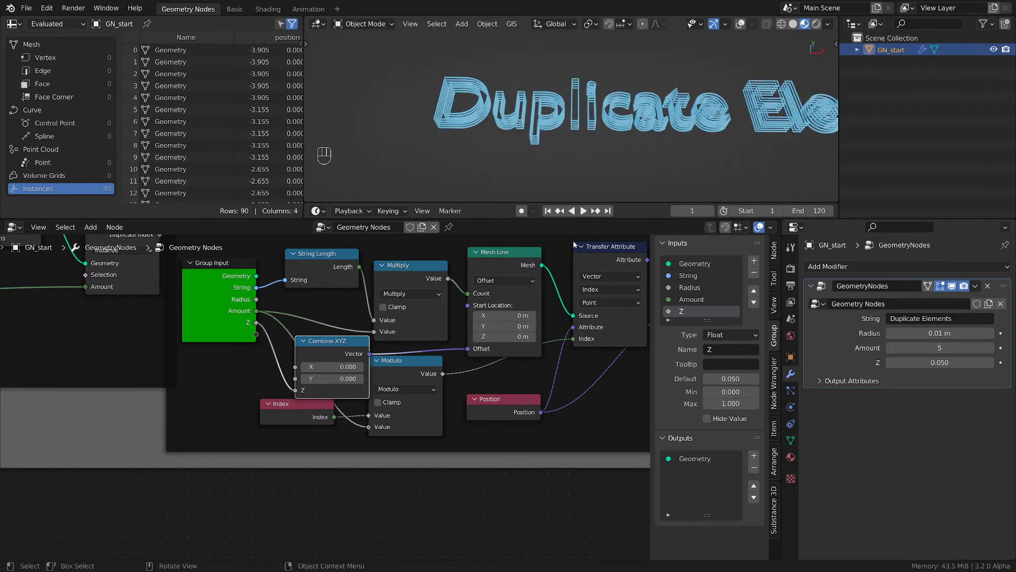
Move the Duplicate Elements frame left, and shift the position-calculation frame left and up beside it
scroll(503, 385, "down", 3)
middle_click_drag(503, 385, 409, 402)
scroll(321, 379, "down", 4)
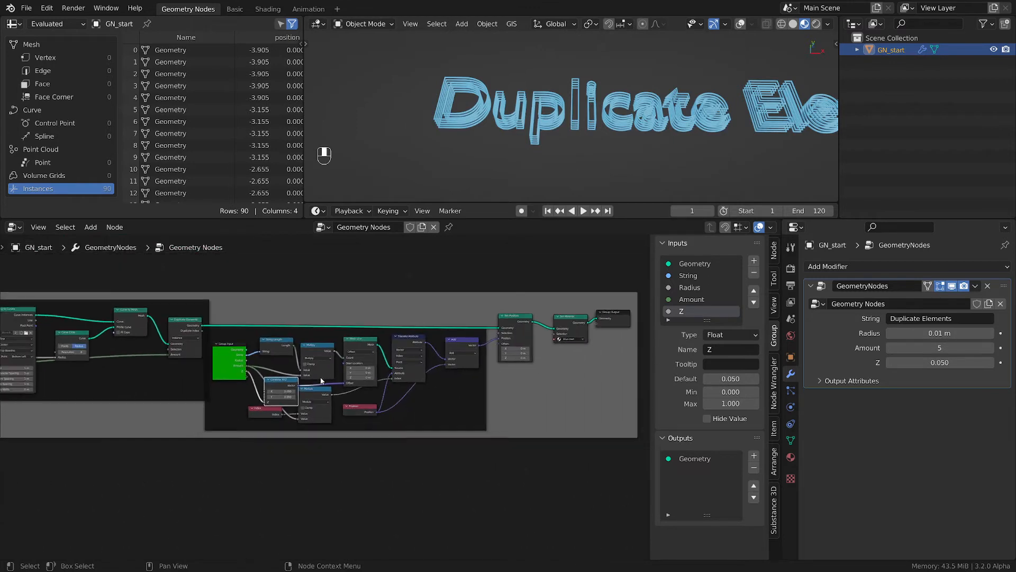
left_click(132, 375)
key("g")
left_click(29, 307)
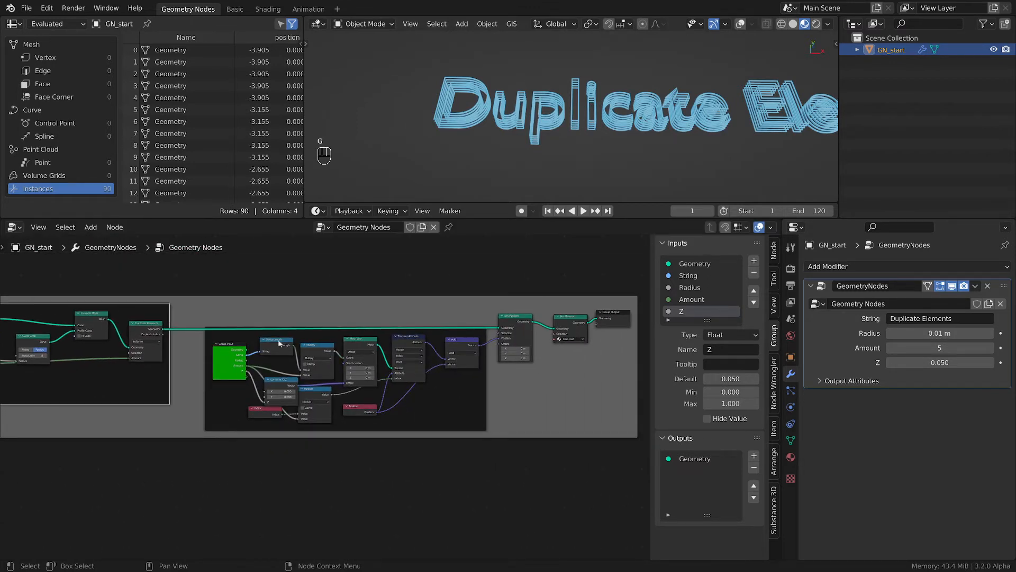
left_click(334, 336)
key("g")
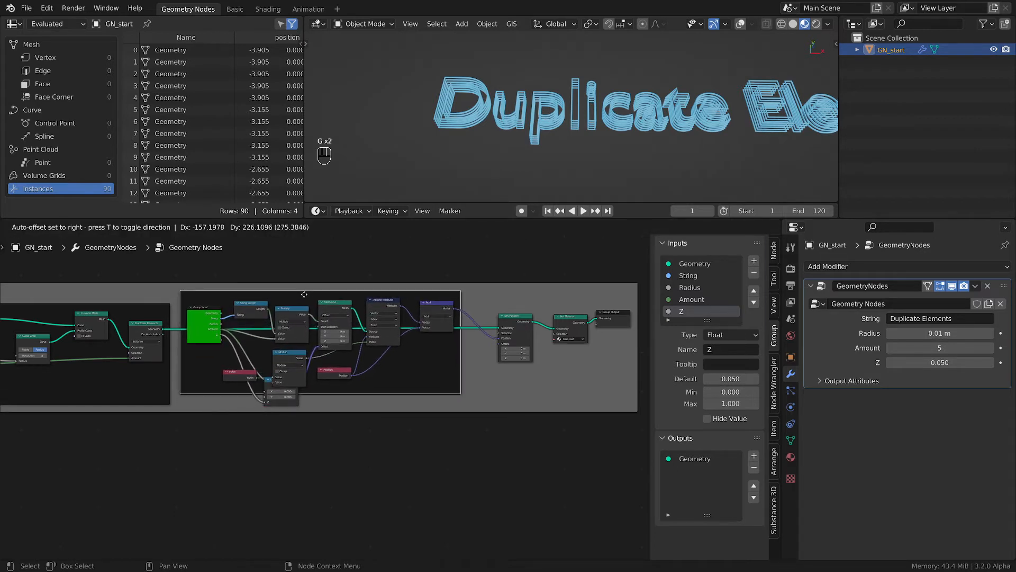
left_click(321, 285)
Collapse the Combine XYZ node and place it between the Group Input and the Mesh Line, just above the Modulo node
left_click(269, 381)
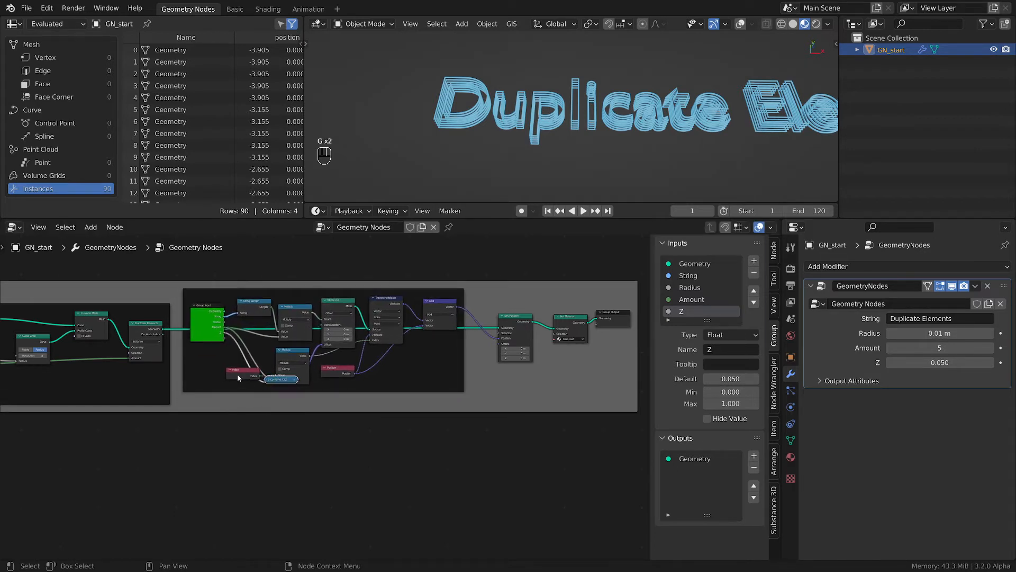
key("g")
left_click(205, 361)
scroll(204, 357, "up", 4)
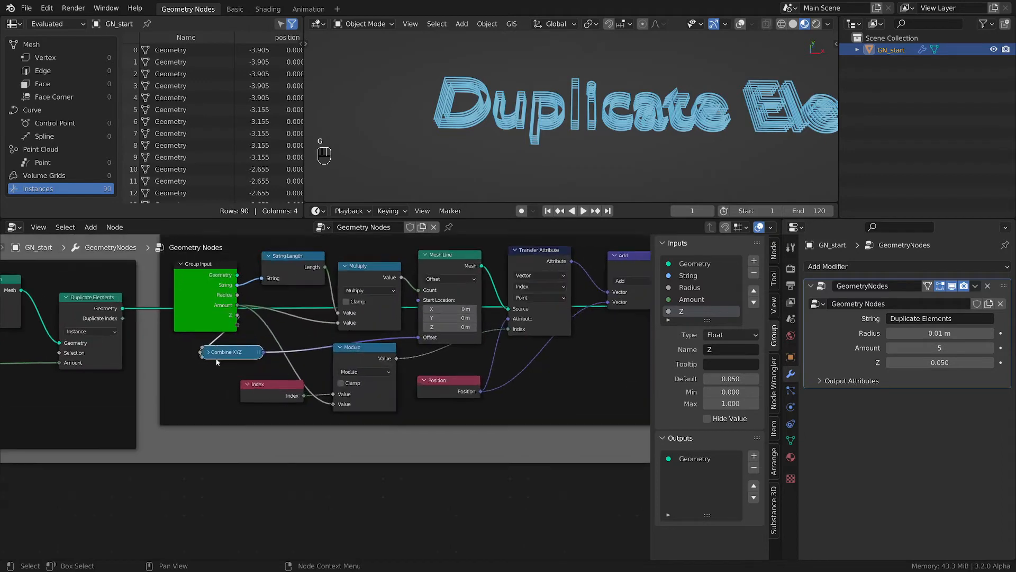
key("g")
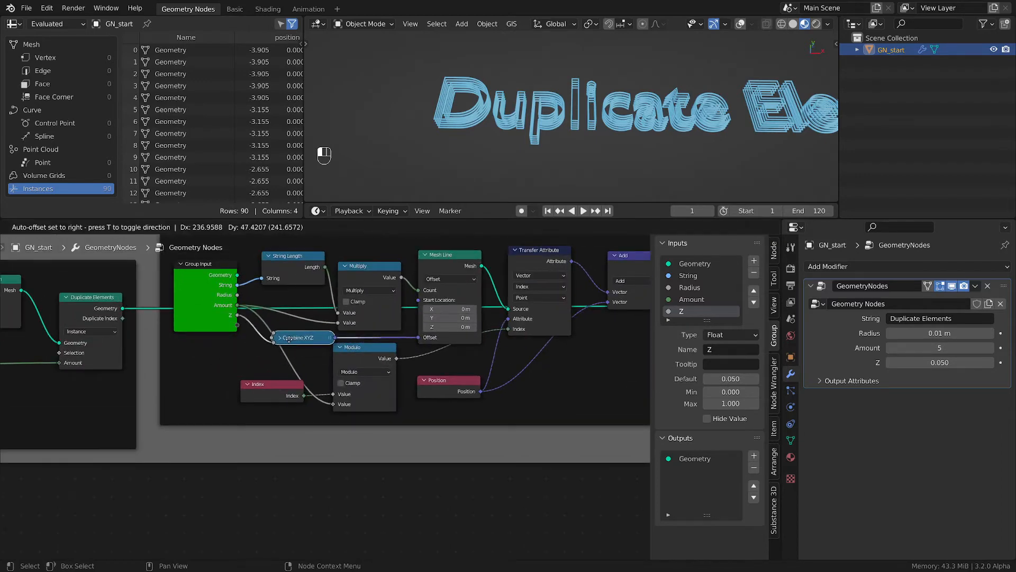
left_click(306, 348)
scroll(306, 348, "down", 3)
scroll(306, 348, "down", 1)
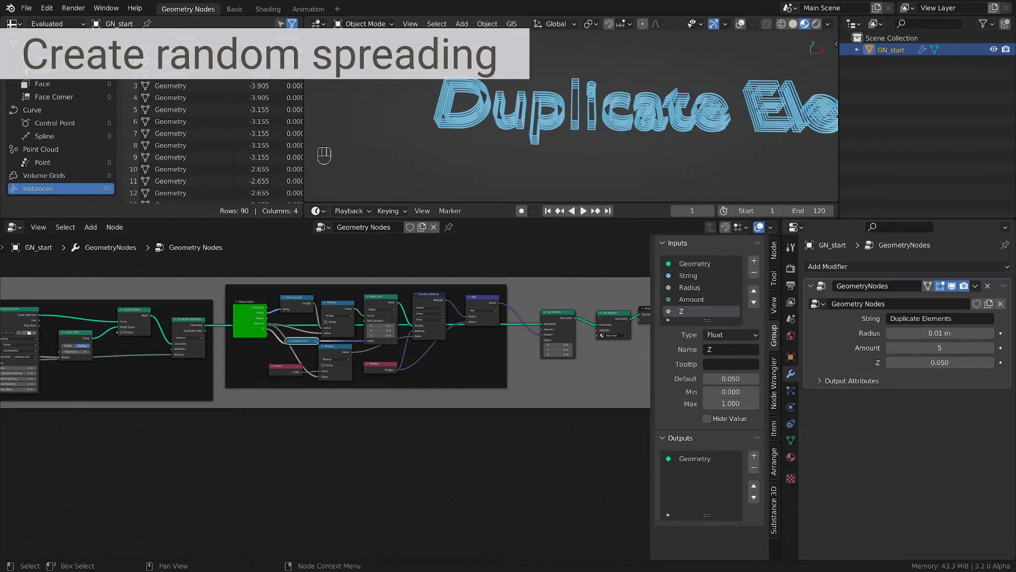
Move the Set Position, Set Material and Group Output nodes to the right to make room for new nodes
middle_click_drag(400, 411, 334, 408)
mouse_move(435, 440)
middle_mouse_down()
mouse_move(313, 455)
mouse_move(285, 490)
middle_mouse_up()
left_click_drag(497, 318, 351, 405)
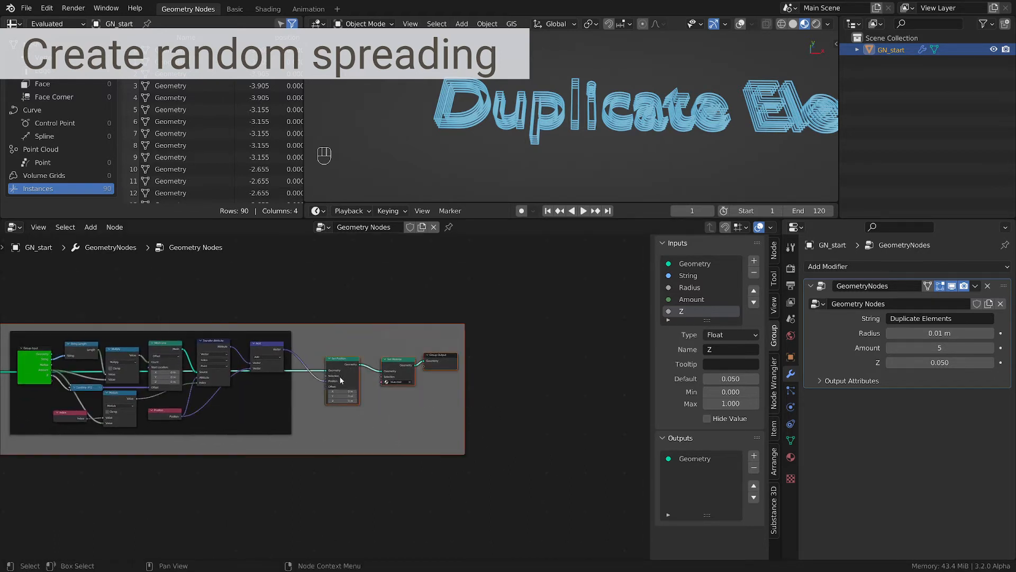
left_click(442, 364, "shift")
key("g")
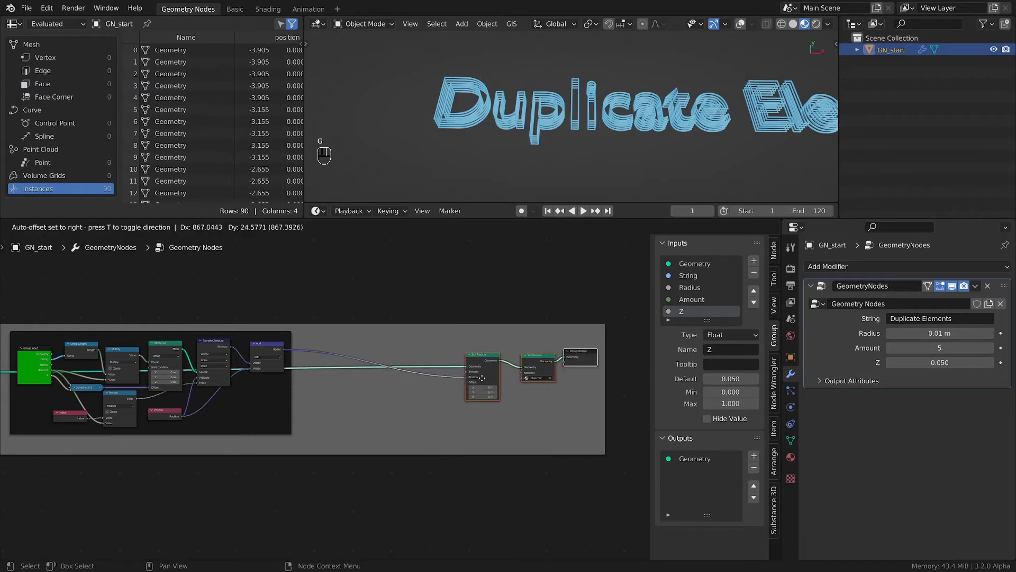
left_click(592, 359)
scroll(414, 440, "up", 2)
middle_click_drag(442, 429, 494, 391)
scroll(515, 373, "up", 4)
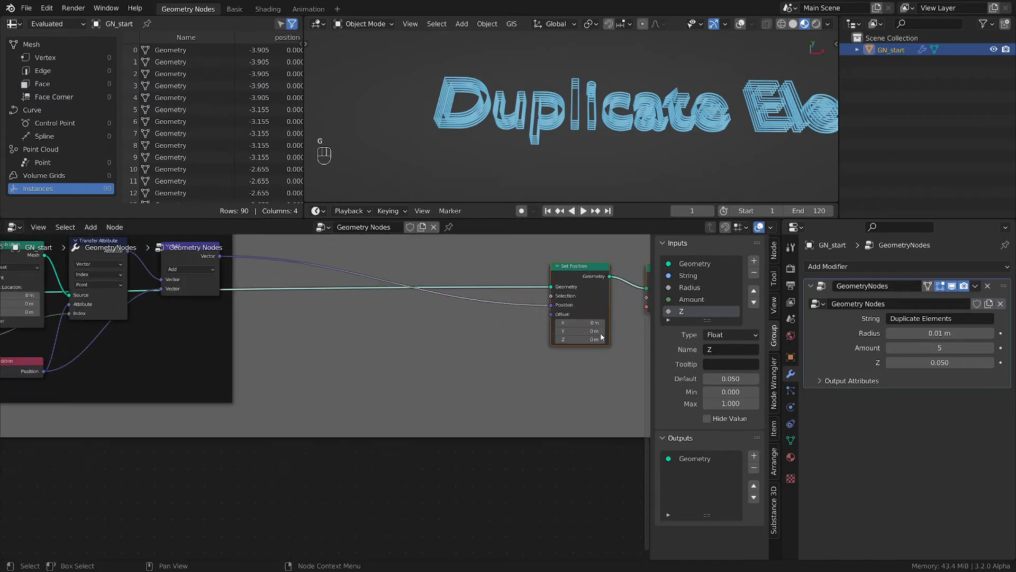
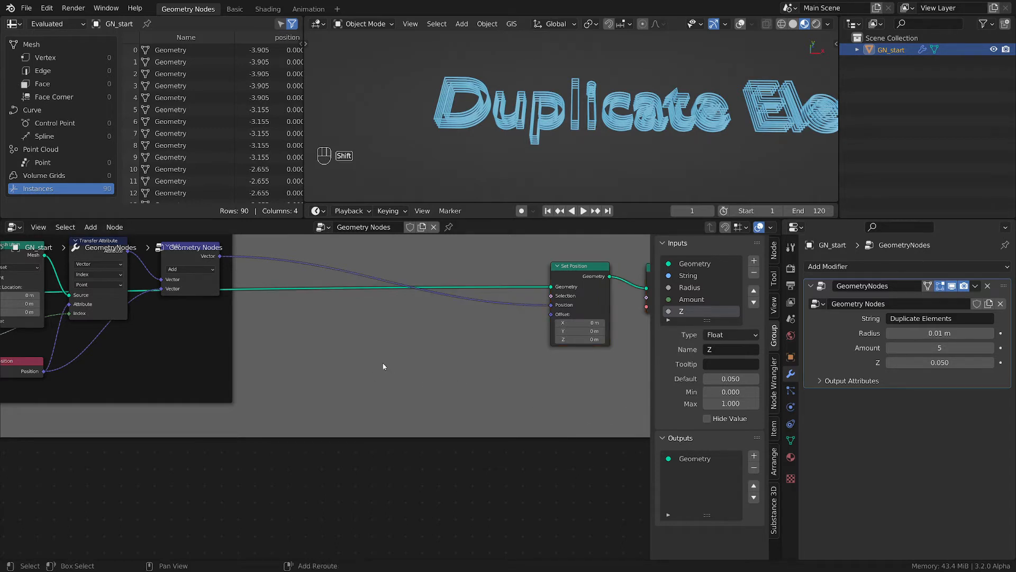
Add a Random Value node below the main line, set it to Vector and connect its Value to Set Position's Offset
key("shift+a")
mouse_move(343, 353)
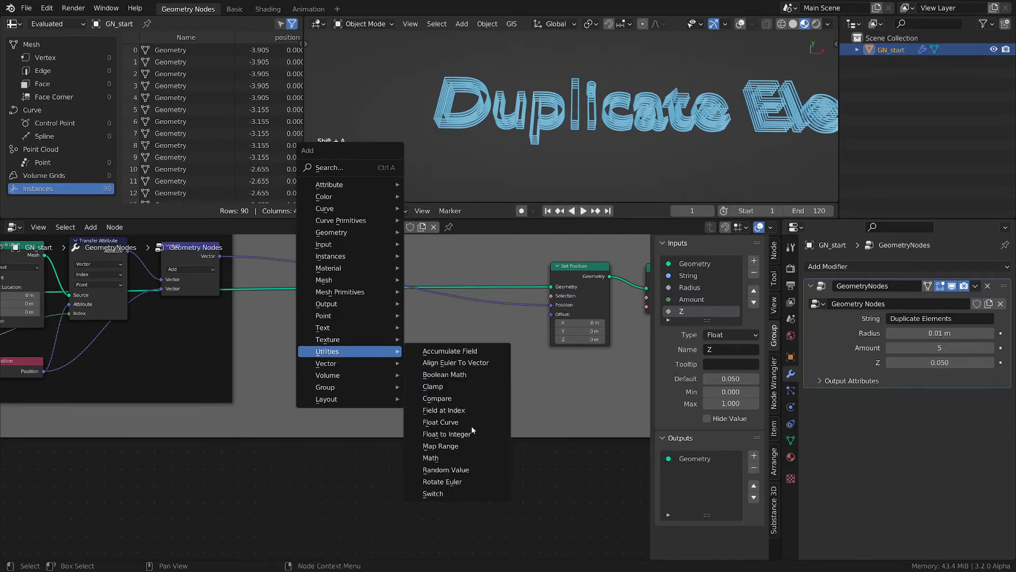
left_click(439, 471)
left_click(369, 360)
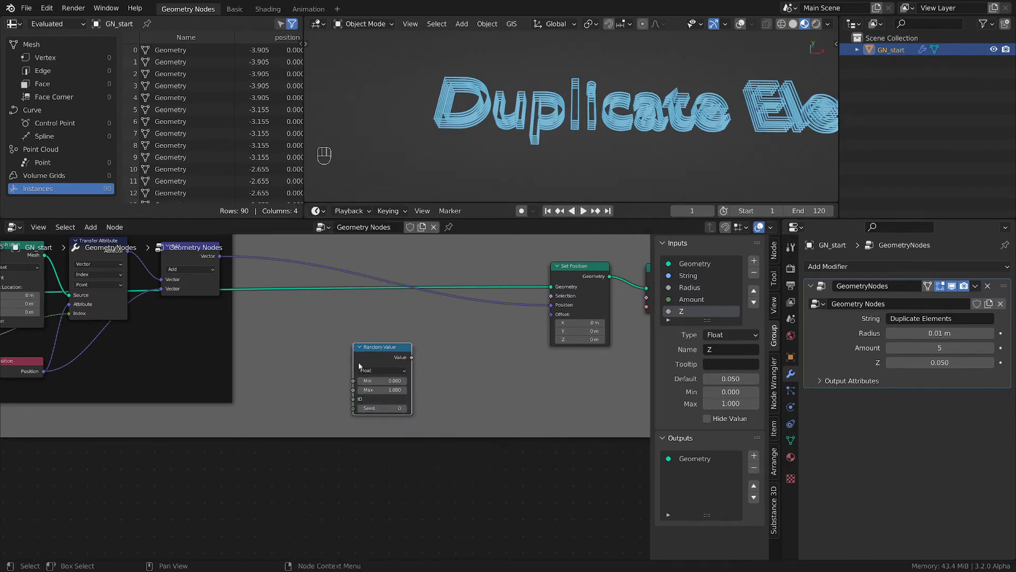
scroll(367, 371, "up", 1)
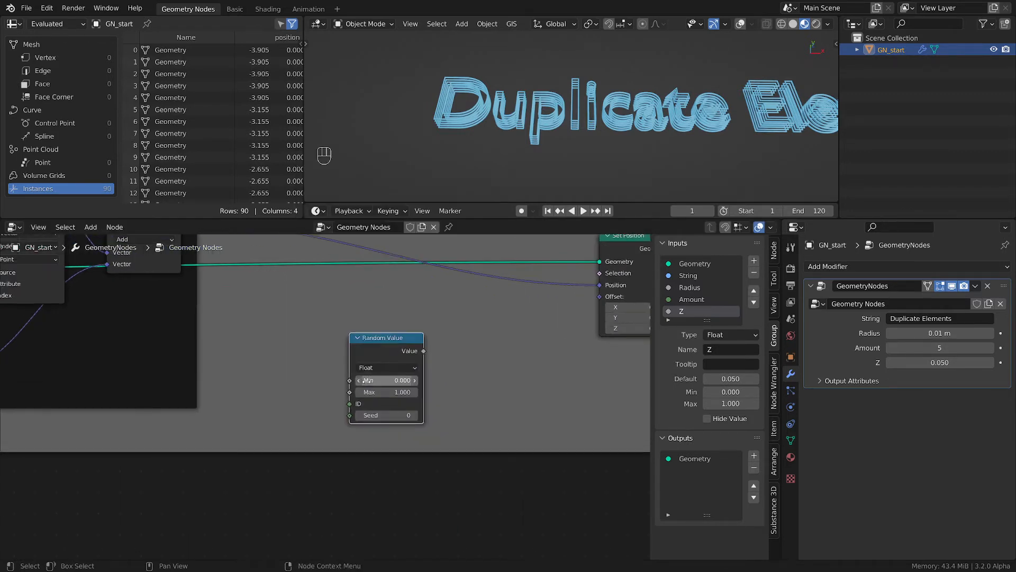
left_click(388, 370)
left_click(389, 396)
scroll(402, 389, "down", 2)
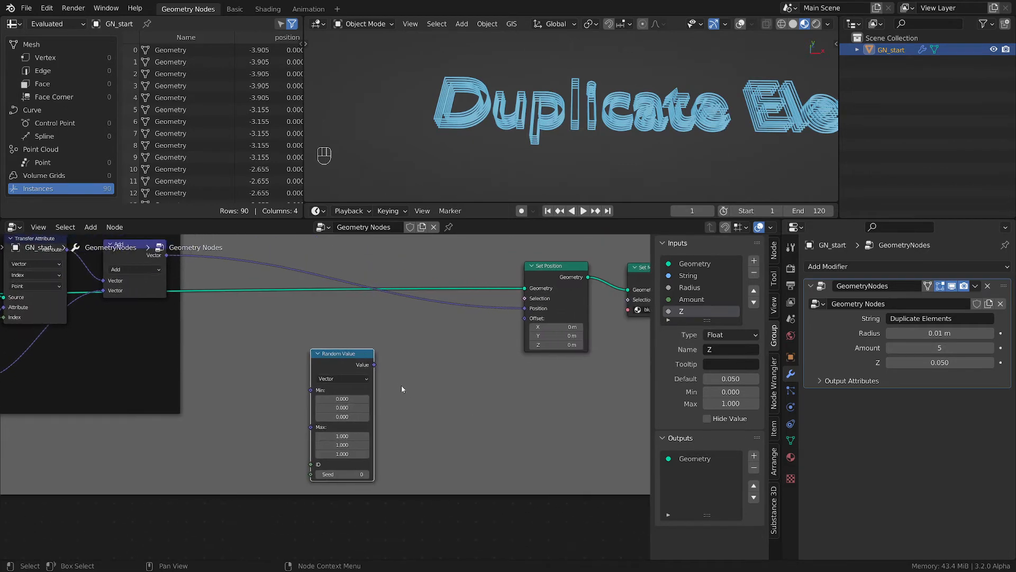
left_click_drag(375, 364, 525, 318)
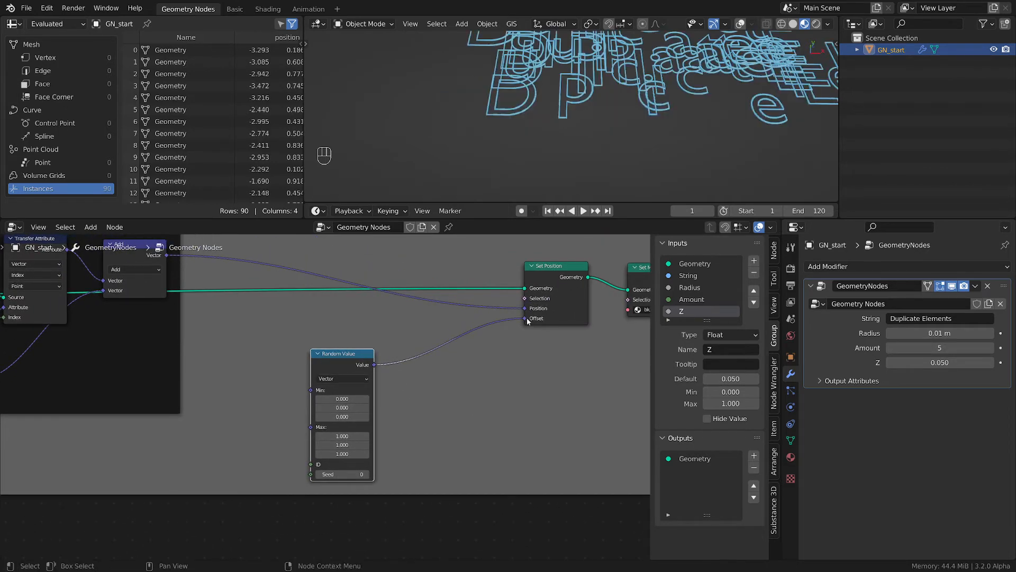
Set the Random Value node's Min to -3 and Max to 3 on all three axes, and inspect the scattered letters
middle_click_drag(587, 102, 589, 139)
left_click_drag(342, 399, 342, 416)
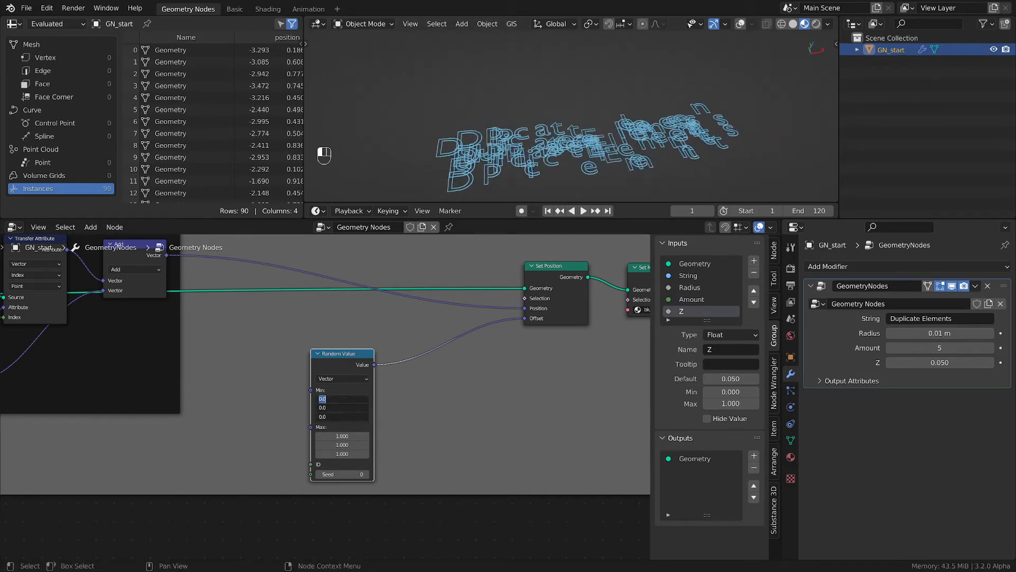
type("-3")
key("Return")
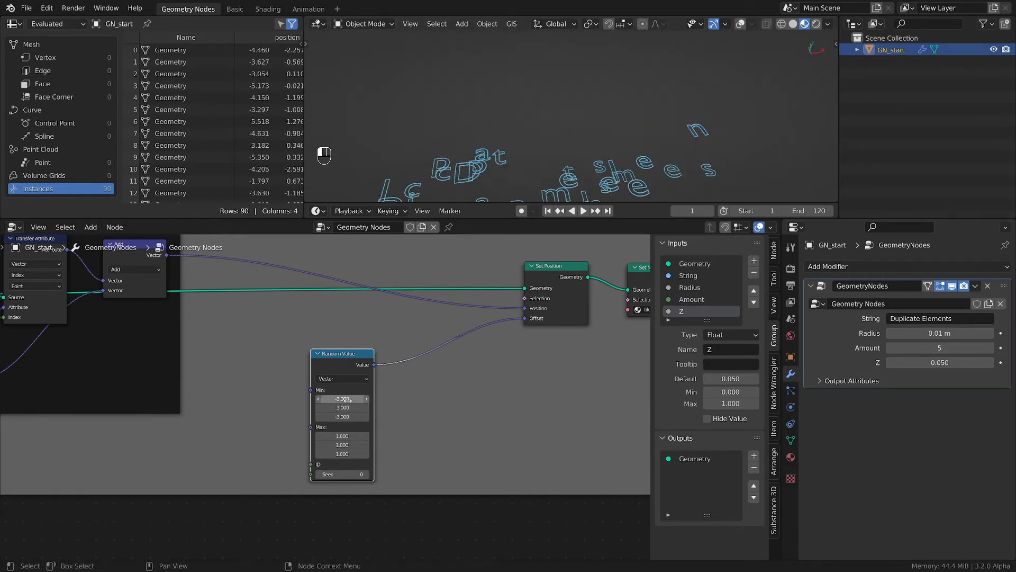
left_click_drag(342, 435, 342, 454)
type("3")
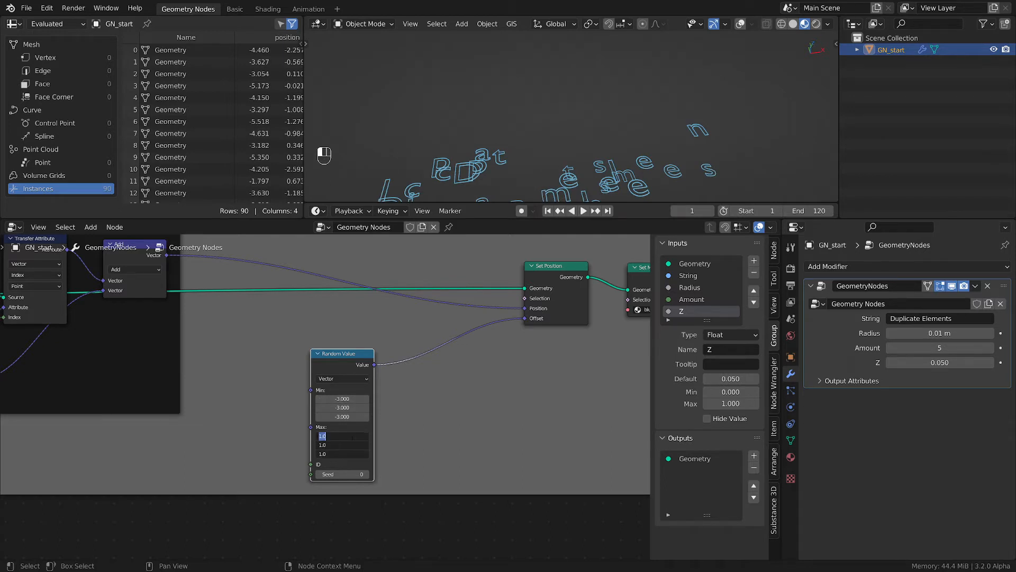
key("Return")
scroll(545, 106, "down", 6)
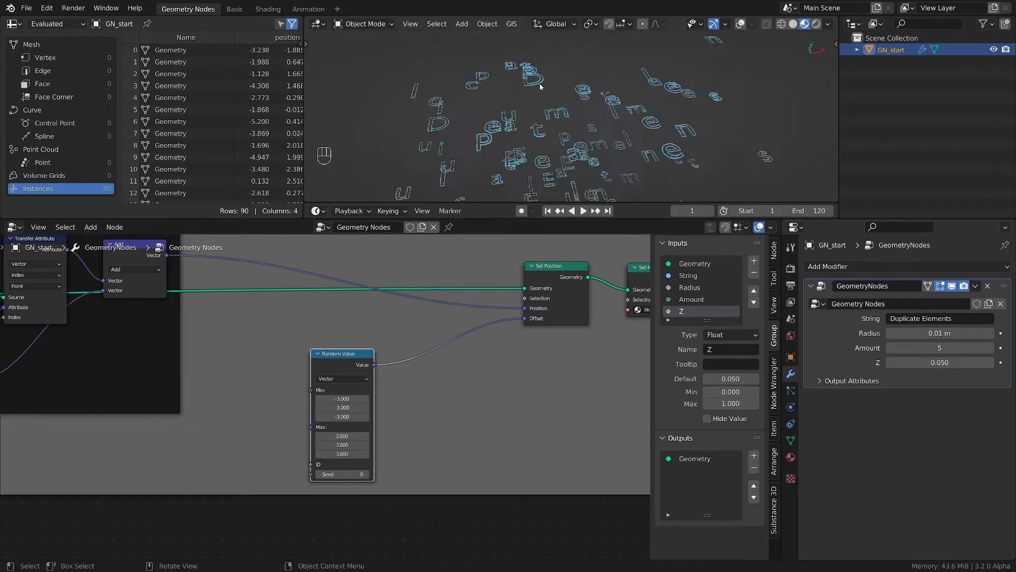
scroll(542, 114, "down", 3)
scroll(546, 100, "up", 10)
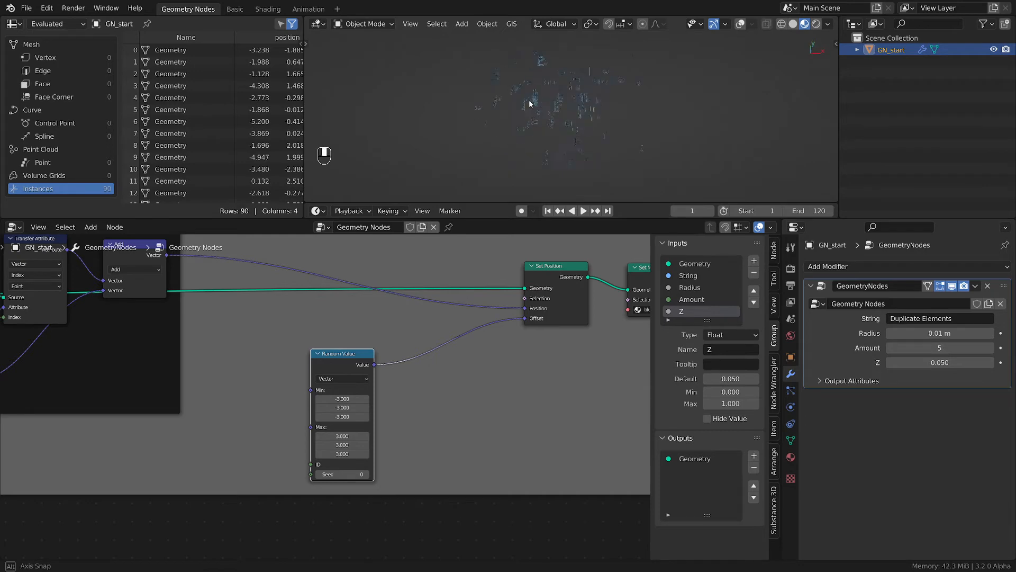
scroll(550, 94, "down", 5)
middle_click_drag(551, 94, 543, 135)
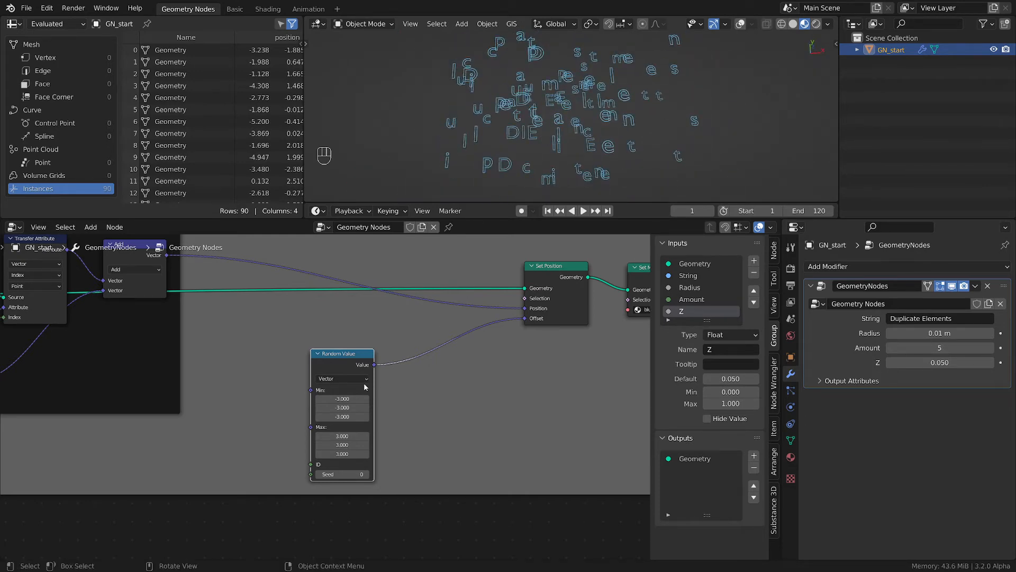
Reposition the Random Value node further left and lower, leaving space before Set Position
left_click_drag(365, 387, 325, 356)
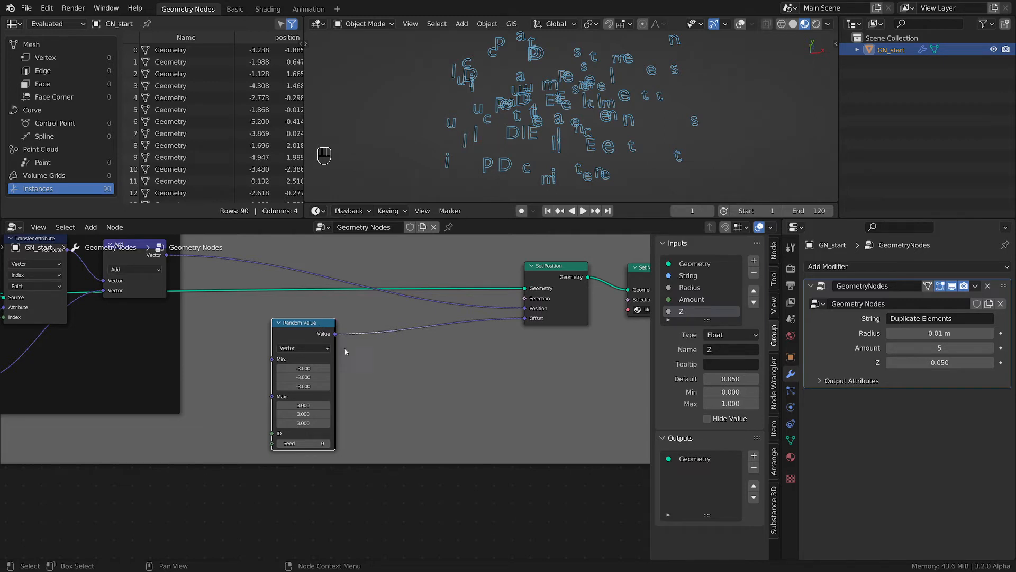
scroll(398, 332, "down", 1)
left_click_drag(340, 334, 347, 366)
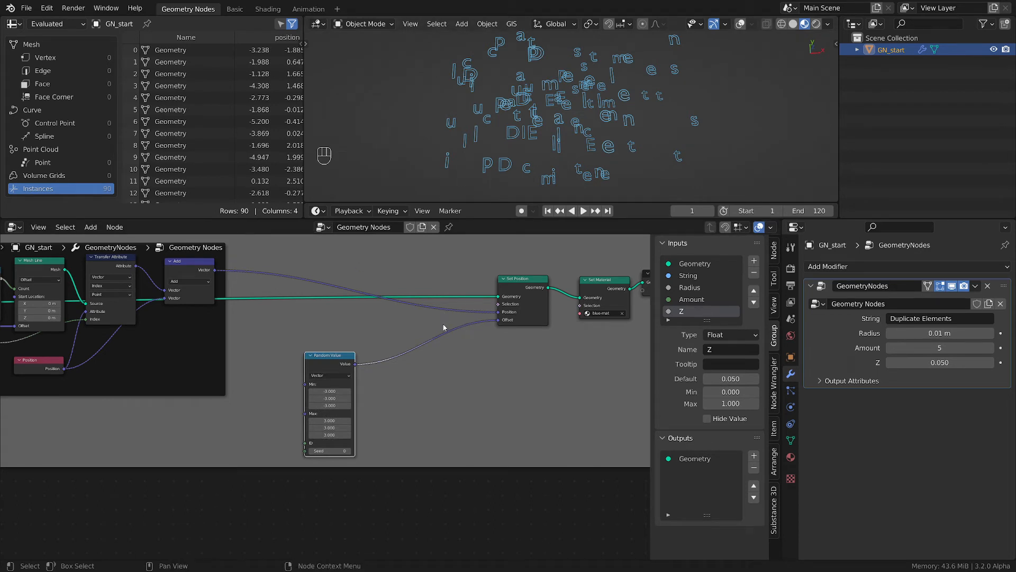
mouse_move(444, 320)
right_mouse_down("ctrl+alt")
mouse_move(462, 355)
mouse_move(450, 347)
right_mouse_up("ctrl+alt")
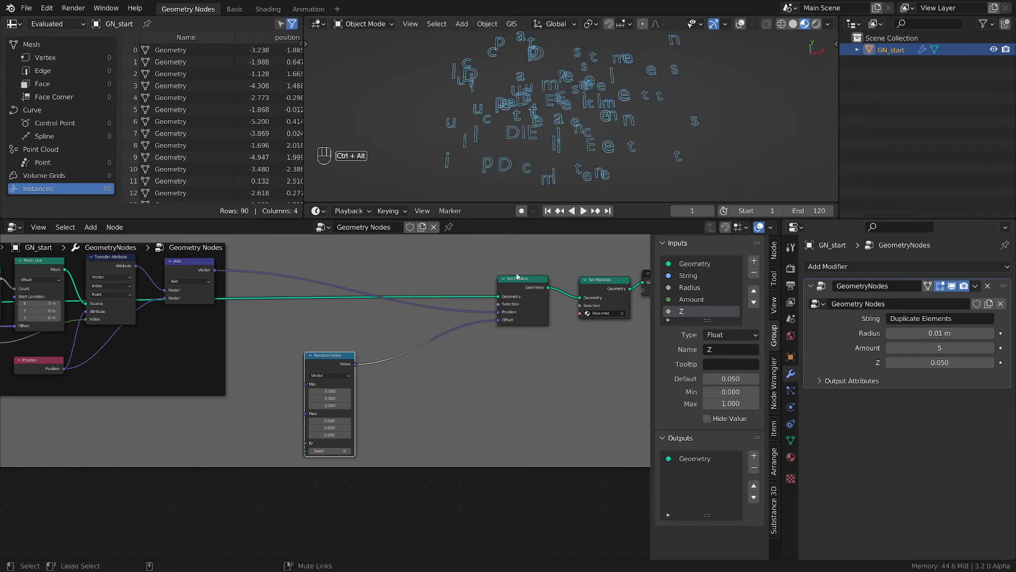
left_click_drag(324, 360, 295, 369)
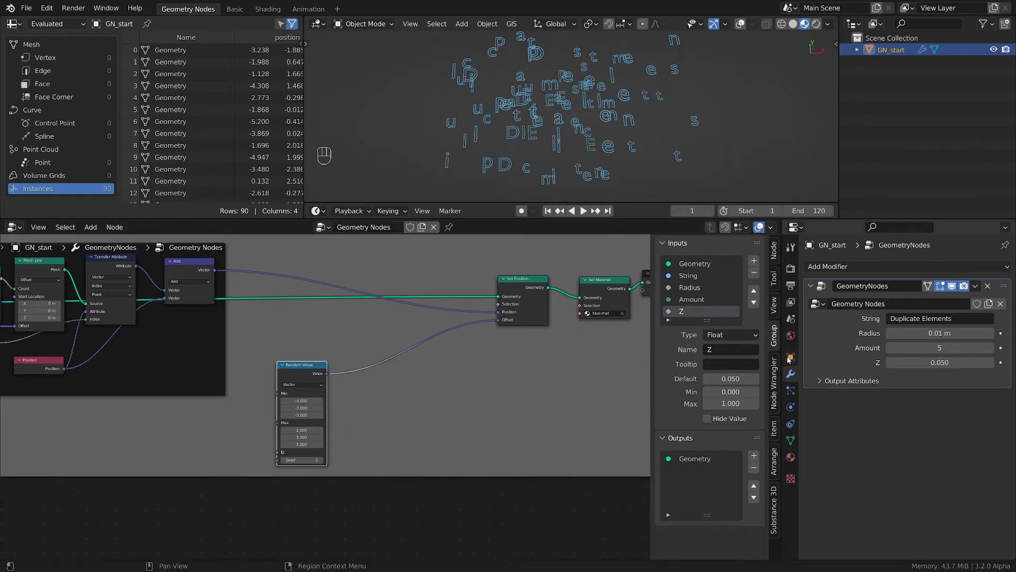
scroll(529, 398, "down", 1)
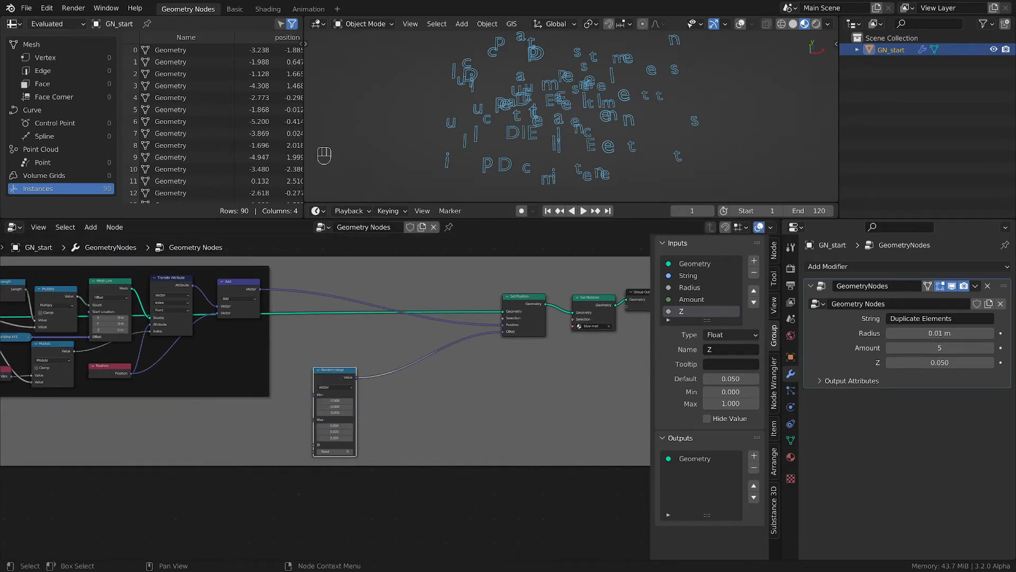
Insert a MixRGB node between Random Value and Set Position's Offset, with the random vector feeding Color2 and Fac at 0
key("shift+a")
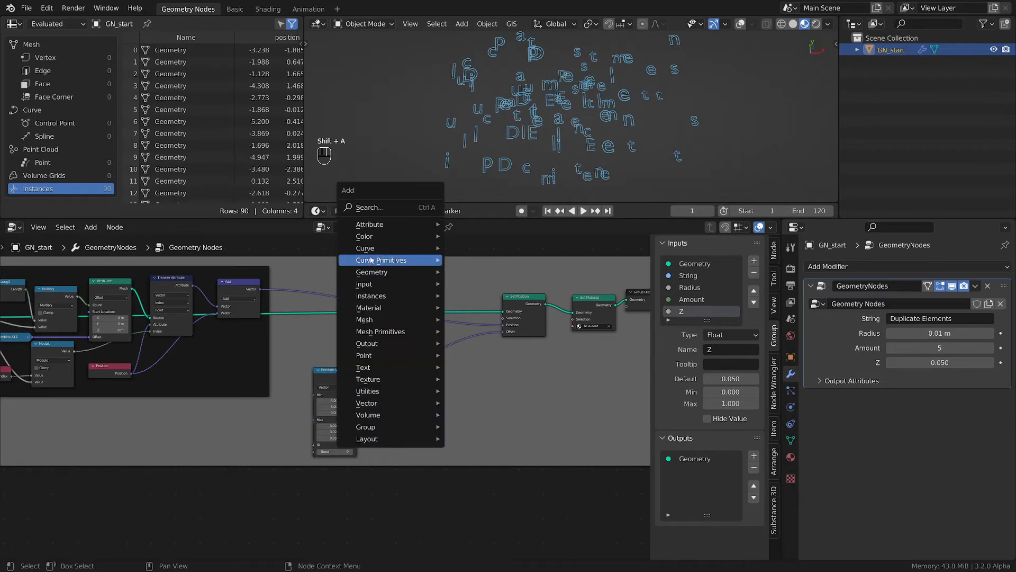
mouse_move(373, 237)
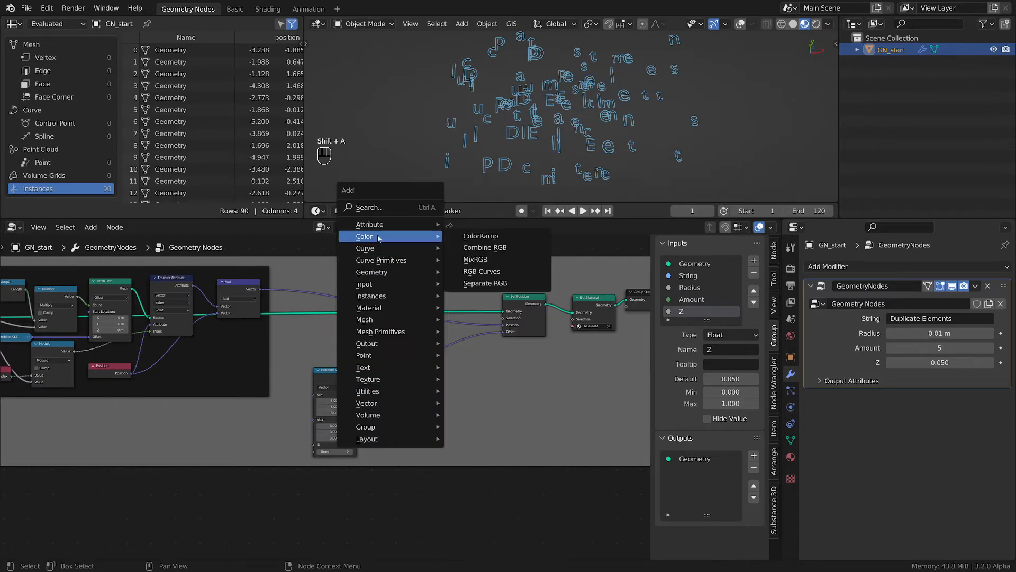
left_click(490, 258)
scroll(454, 376, "up", 1)
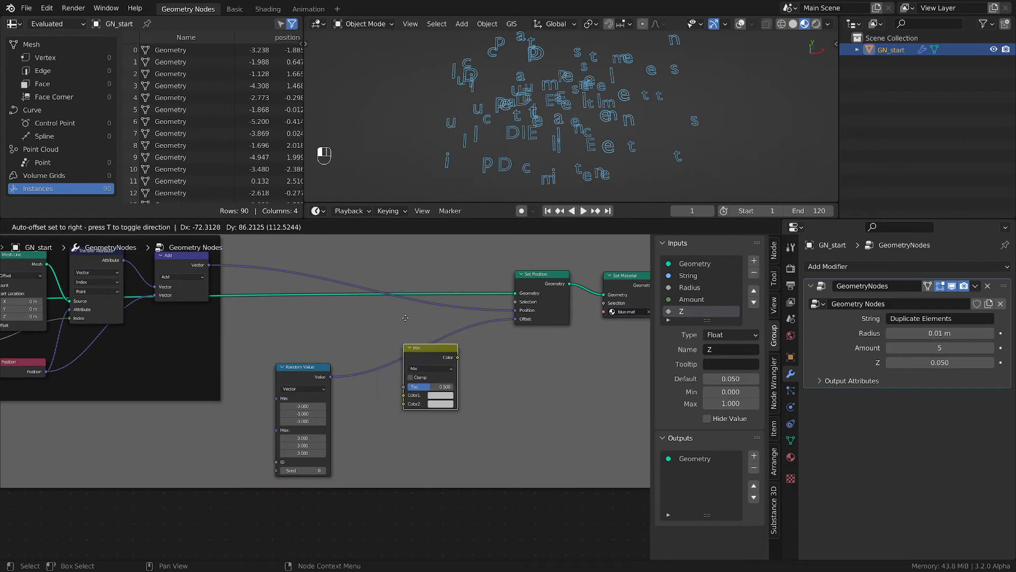
left_click(405, 295)
left_click_drag(405, 371, 387, 356)
scroll(506, 385, "up", 1)
scroll(541, 114, "up", 2)
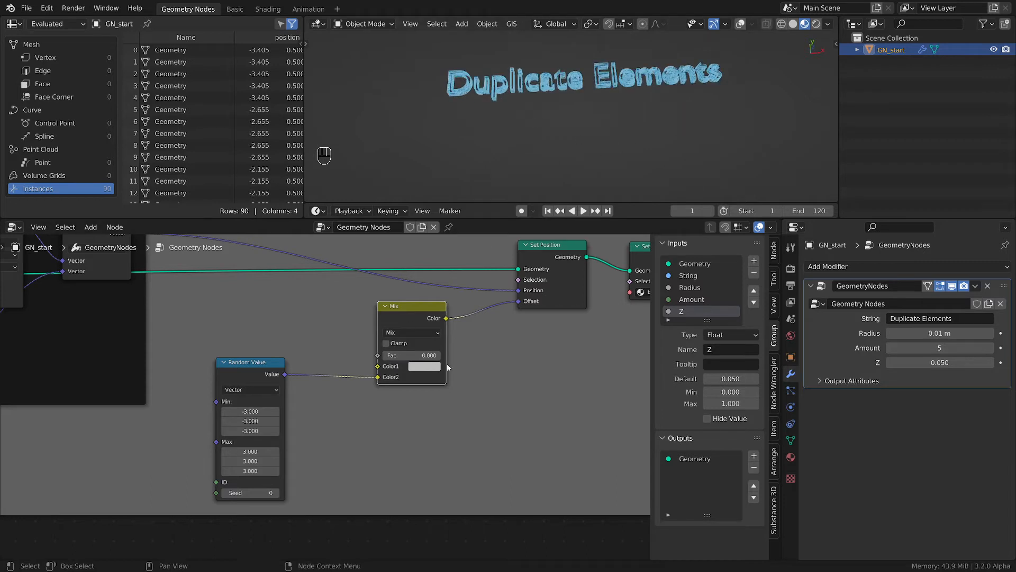
Set the Mix node's Color1 to black and raise its Fac to 1 to test the spreading
left_click(434, 368)
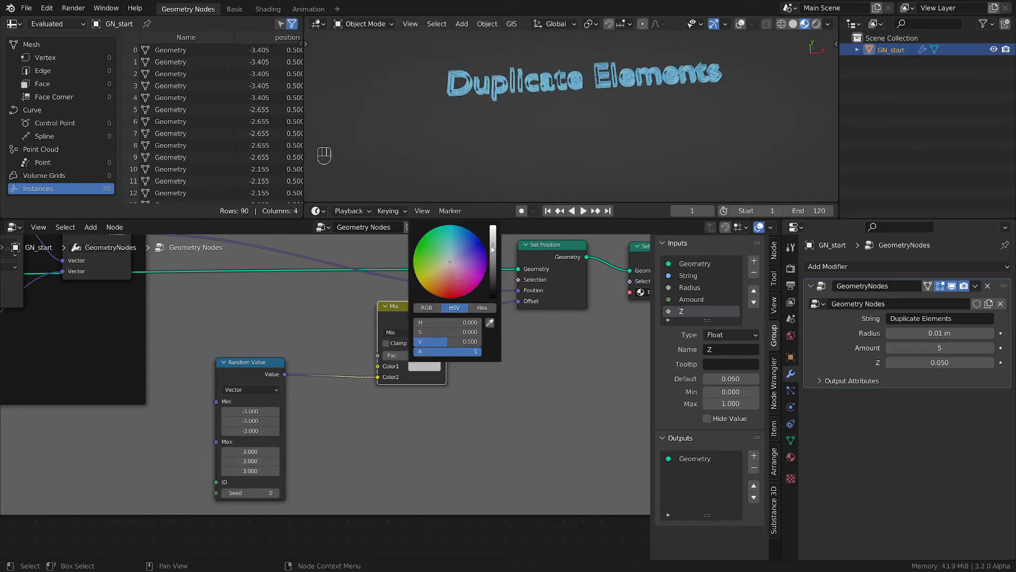
left_click_drag(493, 244, 492, 307)
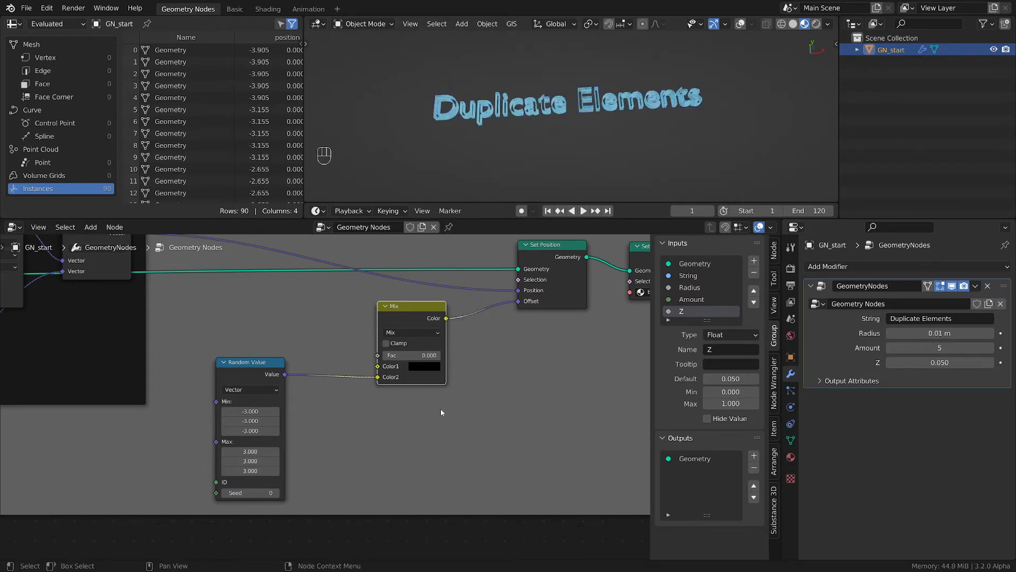
middle_click_drag(521, 130, 484, 133)
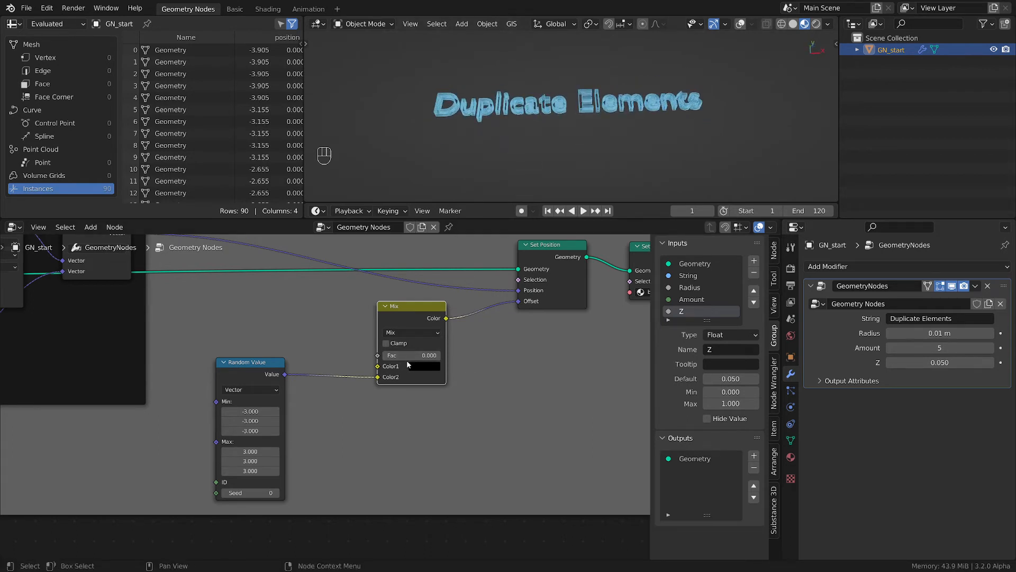
left_click_drag(407, 360, 409, 360)
left_click_drag(402, 356, 442, 356)
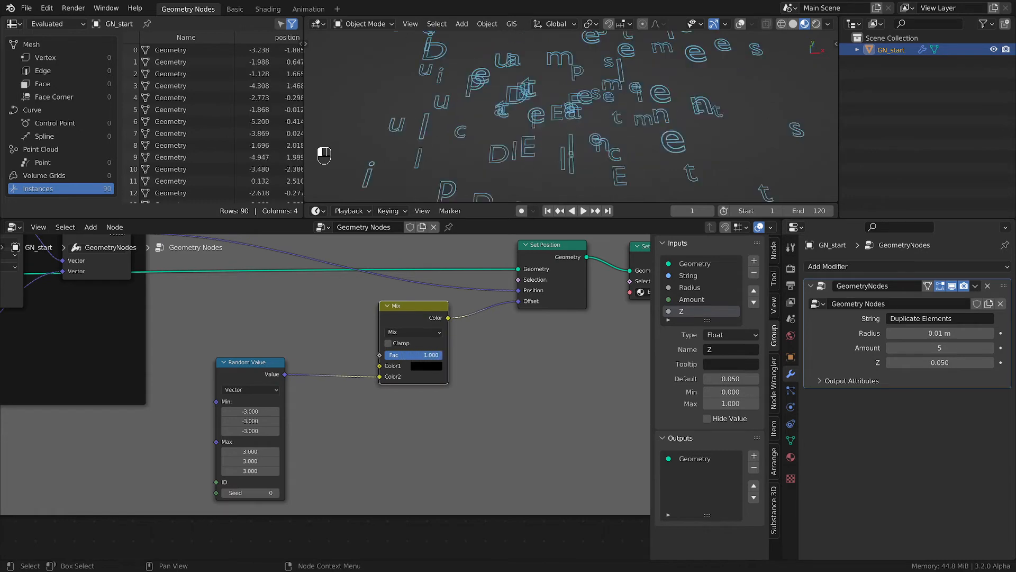
Space out the Random Value and Mix nodes, keeping Random Value lower and further left of Mix
scroll(513, 84, "down", 4)
middle_click_drag(529, 93, 548, 130, "shift")
scroll(548, 132, "up", 3)
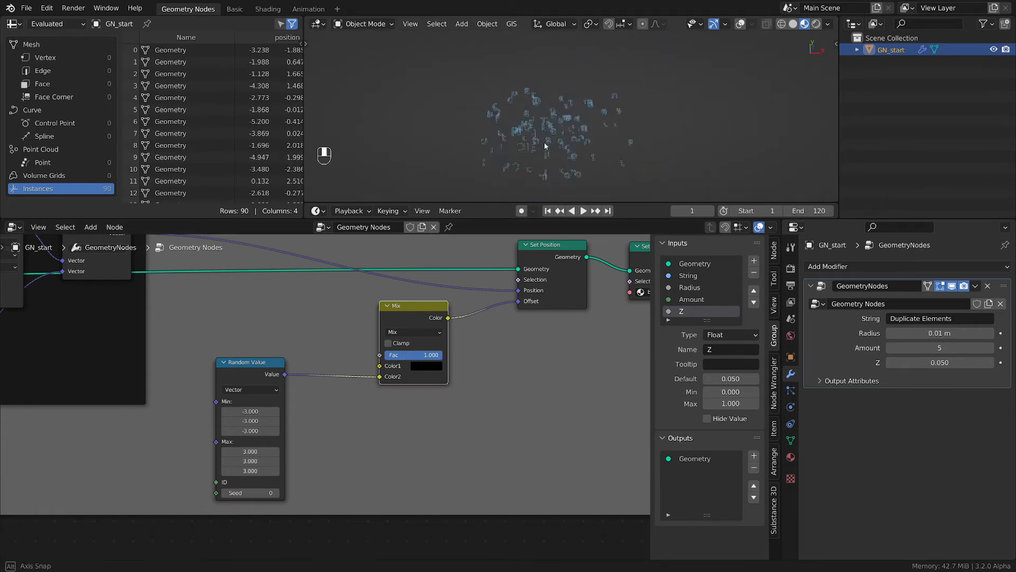
left_click_drag(247, 362, 269, 400)
scroll(375, 353, "down", 2)
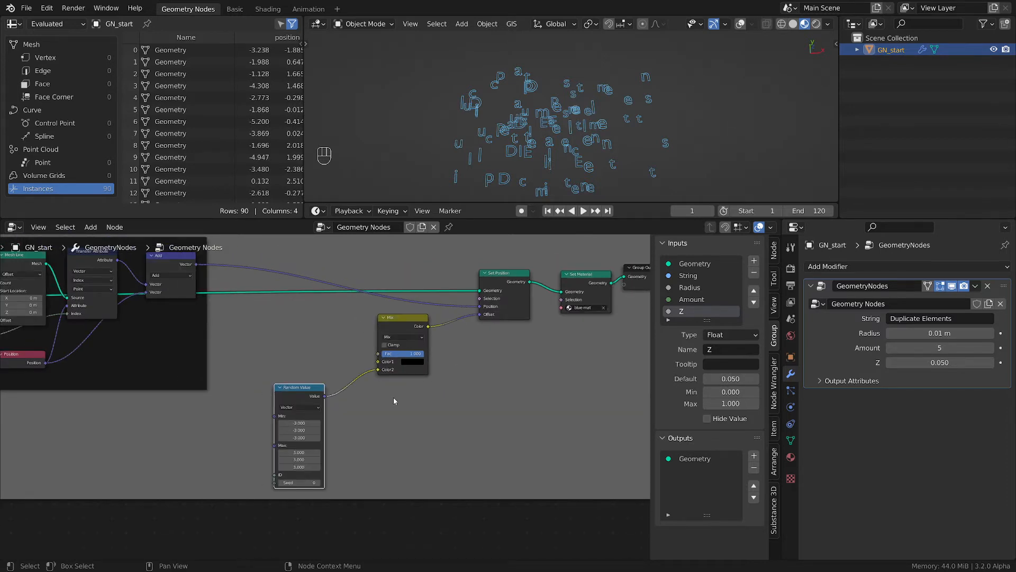
scroll(407, 386, "up", 1)
left_click_drag(401, 324, 409, 326)
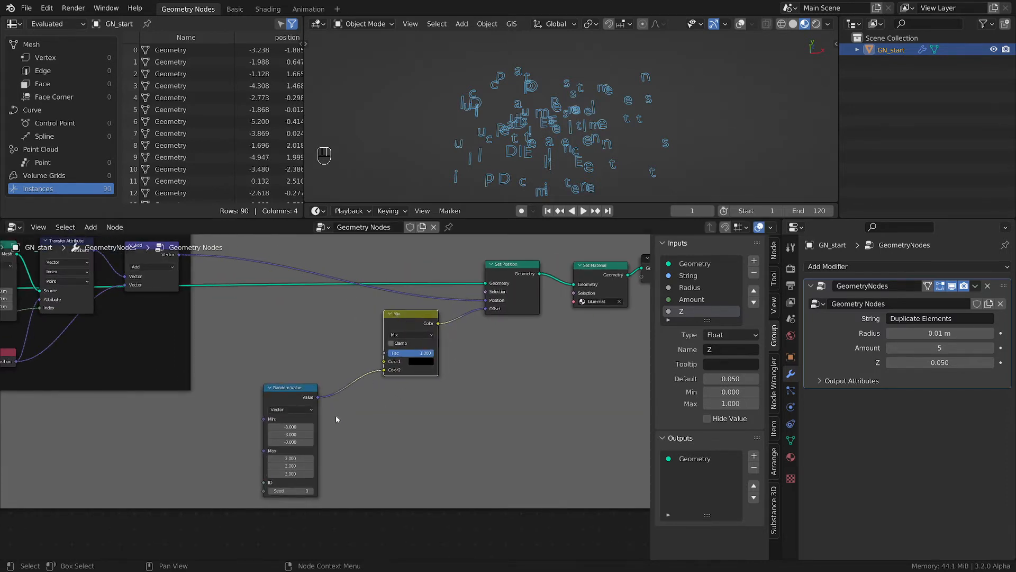
left_click_drag(292, 386, 267, 381)
left_click_drag(411, 317, 420, 322)
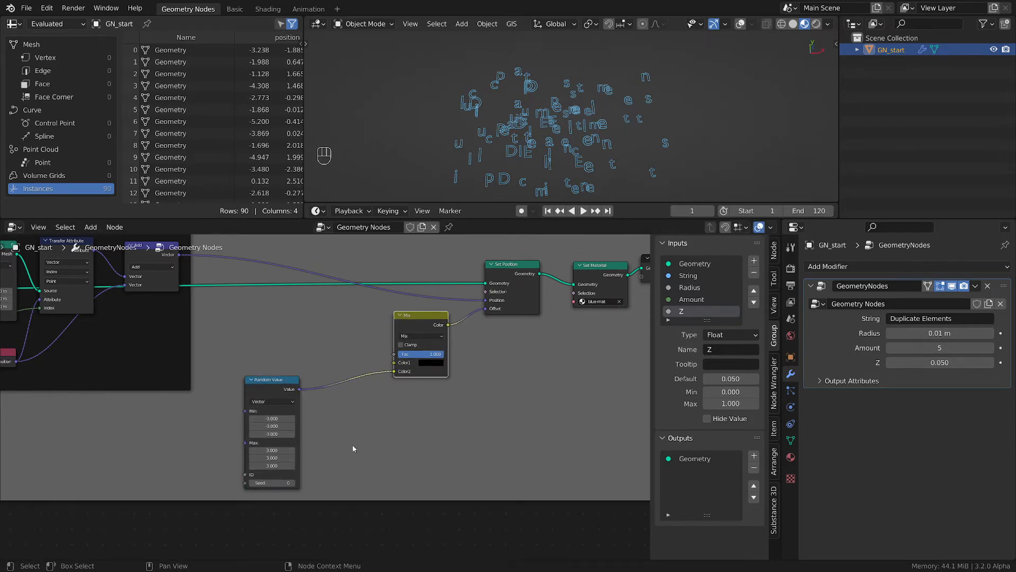
middle_click_drag(389, 450, 550, 418)
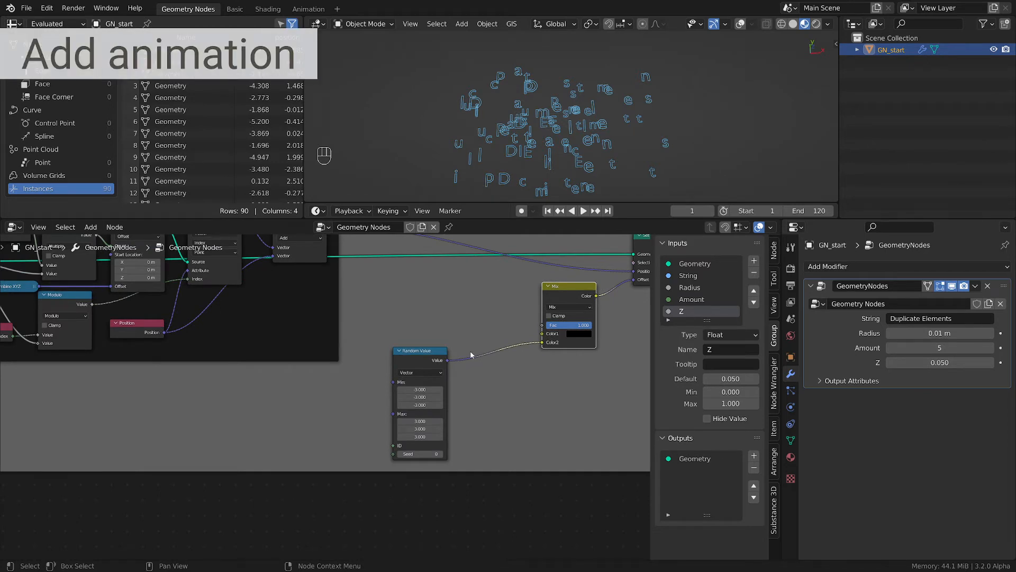
scroll(503, 373, "down", 1)
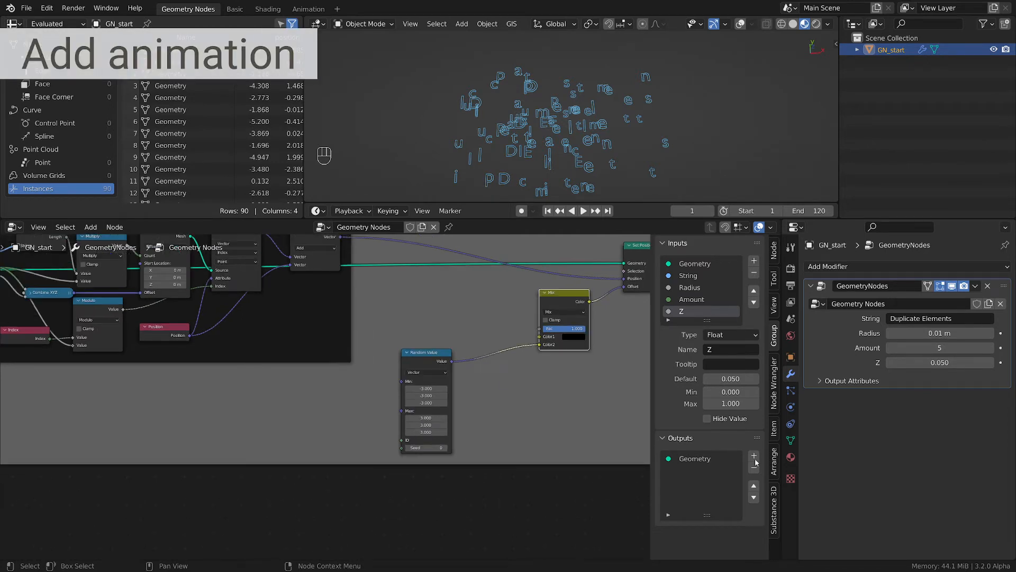
scroll(527, 164, "up", 1)
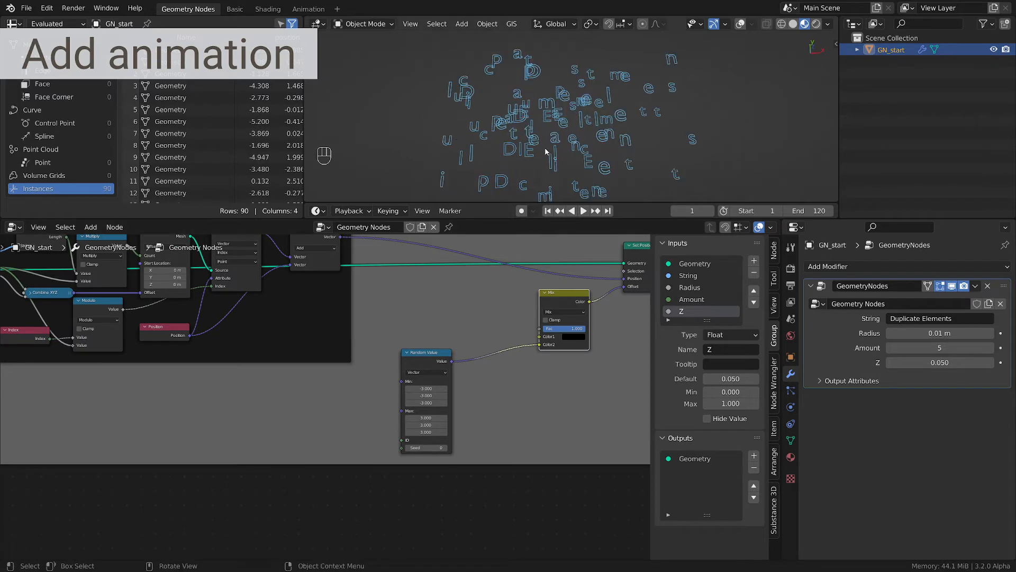
middle_click_drag(565, 123, 529, 81)
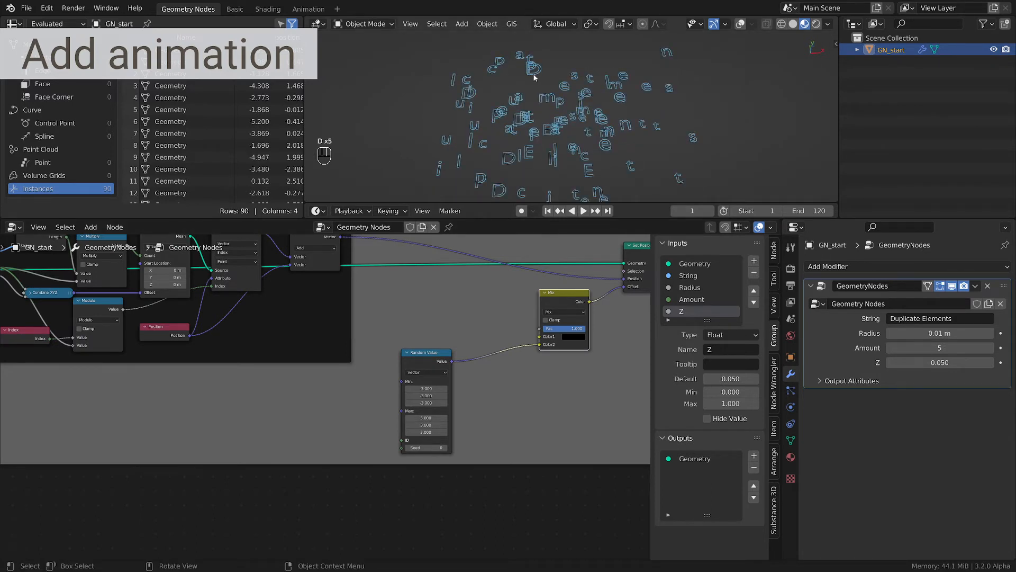
key("d")
key("shift+alt+z")
mouse_move(499, 79)
left_mouse_down()
mouse_move(570, 74)
mouse_move(562, 69)
left_mouse_up()
right_click_drag(562, 74, 546, 83)
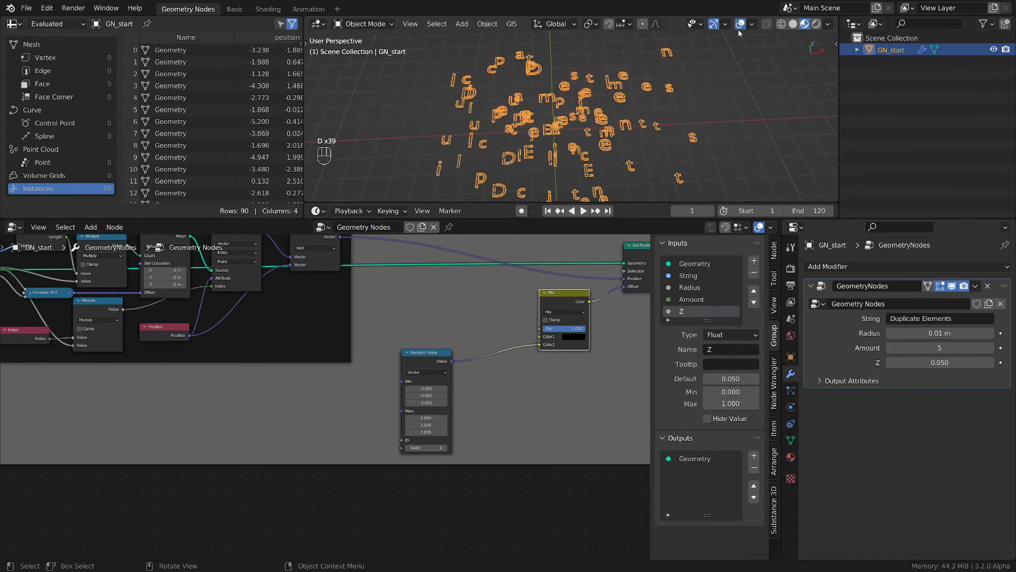
left_click(741, 24)
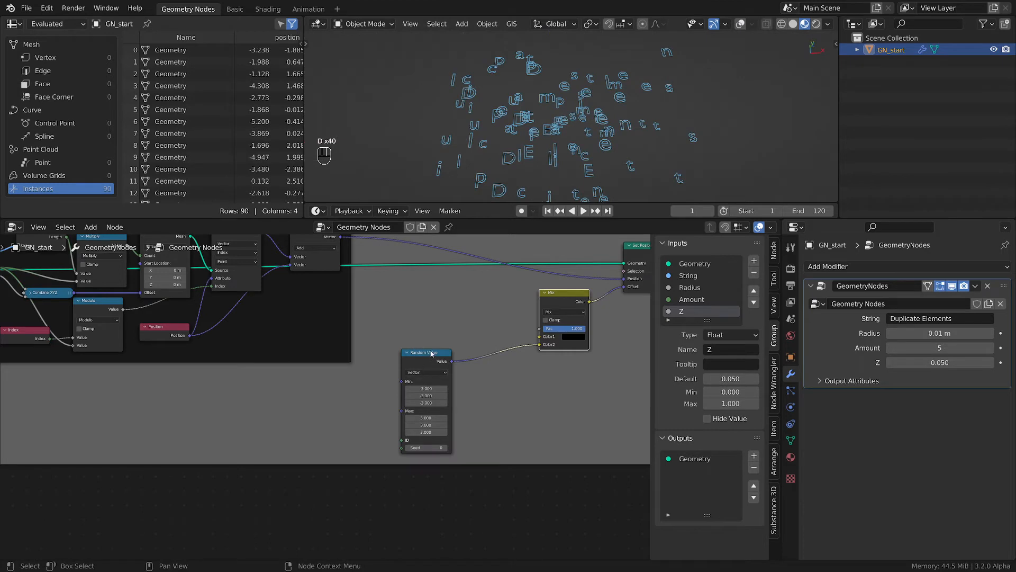
Move the Random Value node slightly up and shift the Mix node a little further right of it
left_click_drag(431, 353, 439, 346)
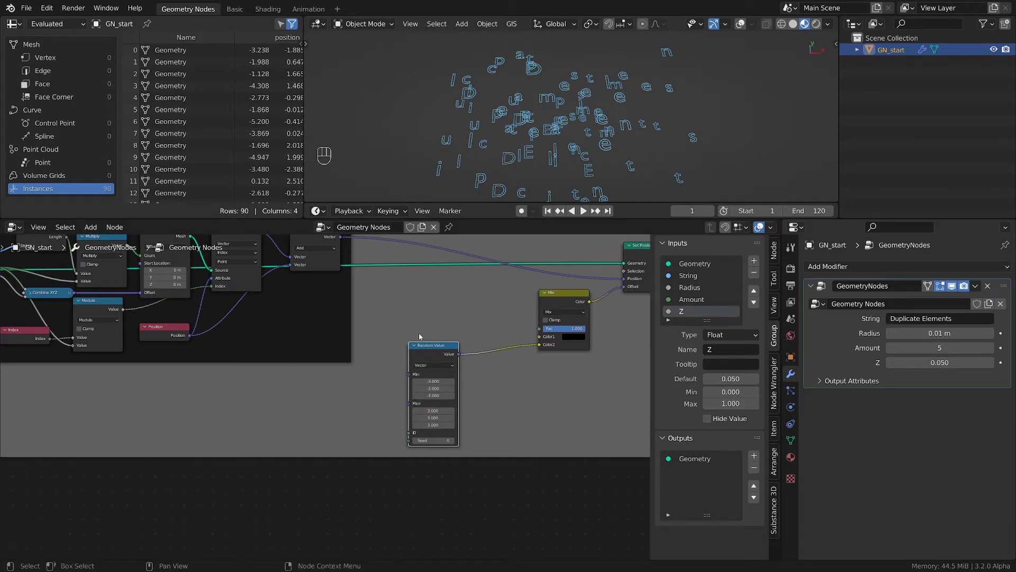
left_click_drag(429, 354, 420, 347)
scroll(443, 390, "up", 4)
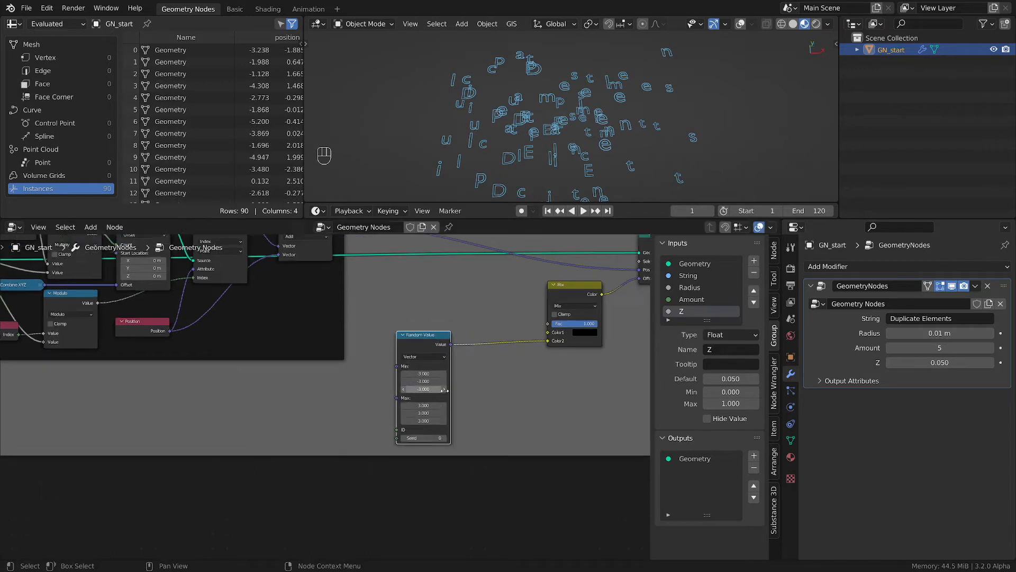
middle_click_drag(506, 388, 400, 404)
left_click_drag(495, 290, 516, 288)
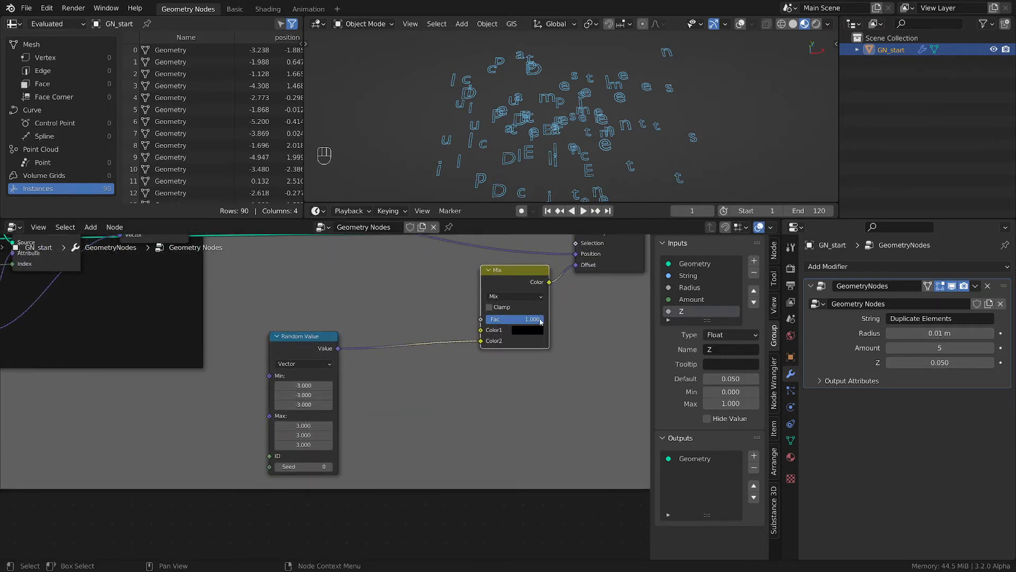
Lower the Mix node's Fac to 0 to gather the letters, and raise it back to 1
left_click_drag(541, 321, 483, 322)
scroll(507, 125, "up", 3)
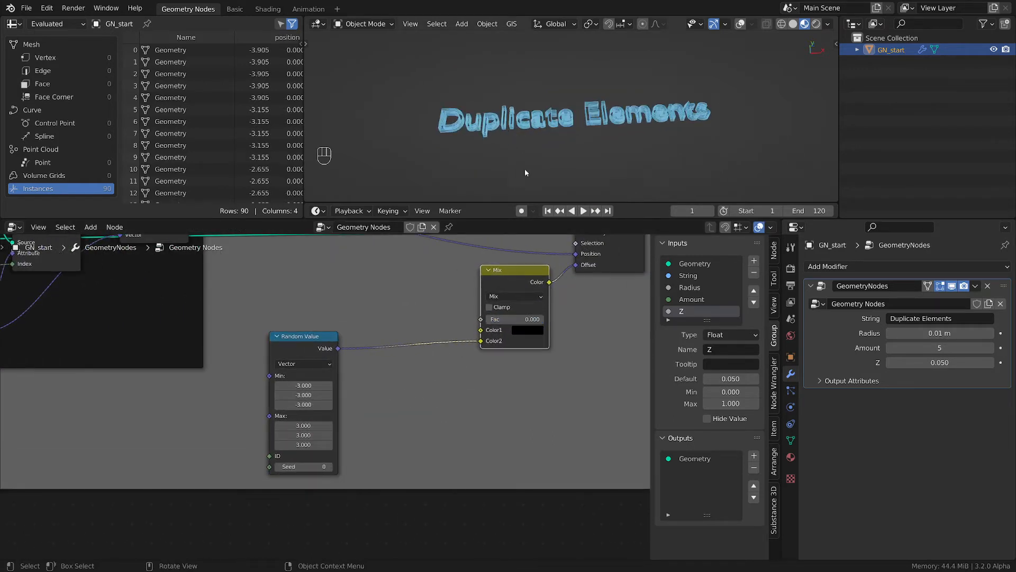
mouse_move(494, 329)
left_mouse_down()
mouse_move(537, 332)
mouse_move(446, 338)
mouse_move(505, 326)
left_mouse_up()
Adjust the node spacing and insert a Vector Math node set to Add between Random Value and the Mix node's Color2
mouse_move(322, 339)
left_mouse_down()
mouse_move(342, 339)
mouse_move(327, 341)
left_mouse_up()
left_click_drag(467, 278, 479, 275)
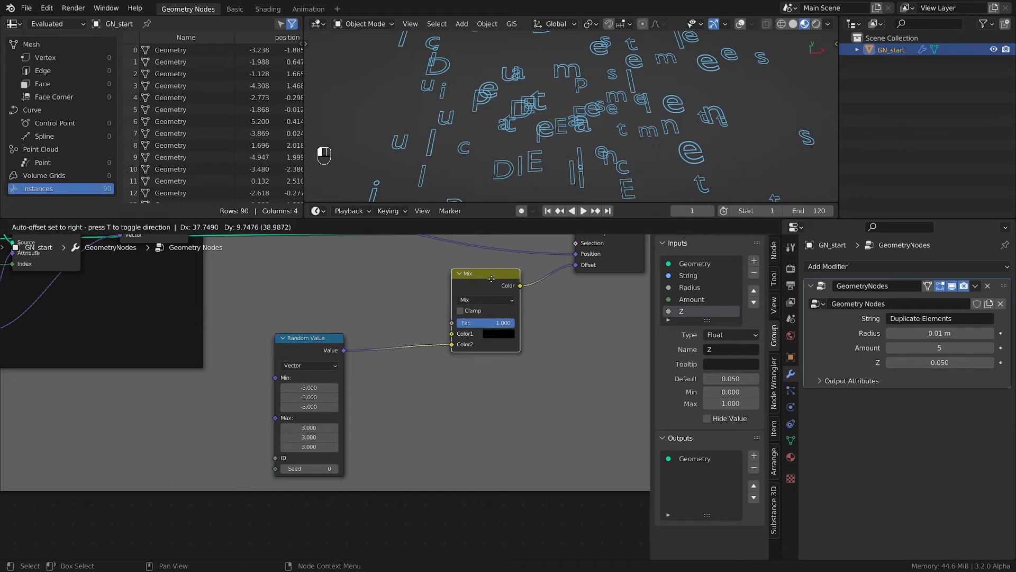
left_click_drag(306, 340, 309, 343)
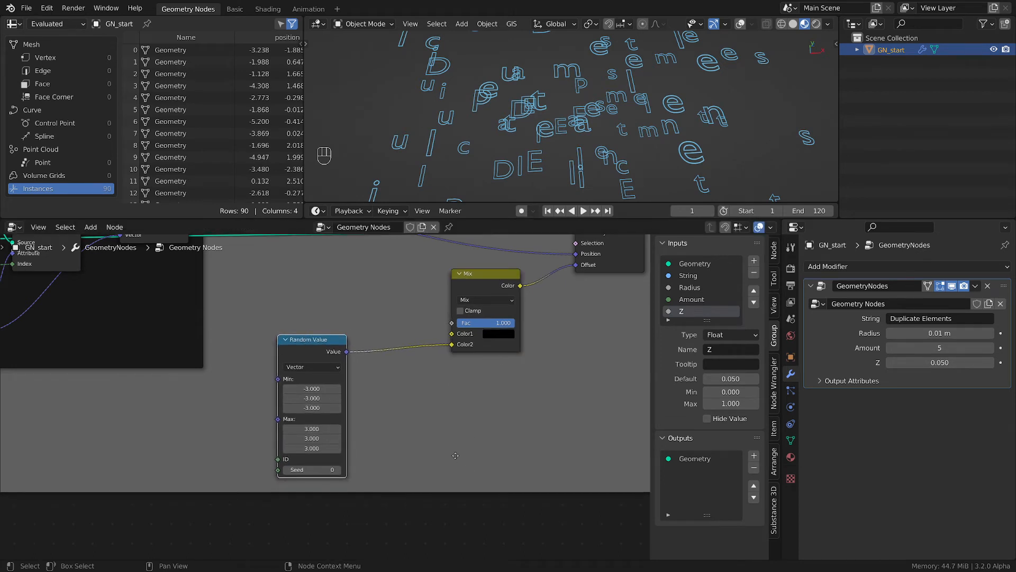
middle_click_drag(456, 456, 511, 418)
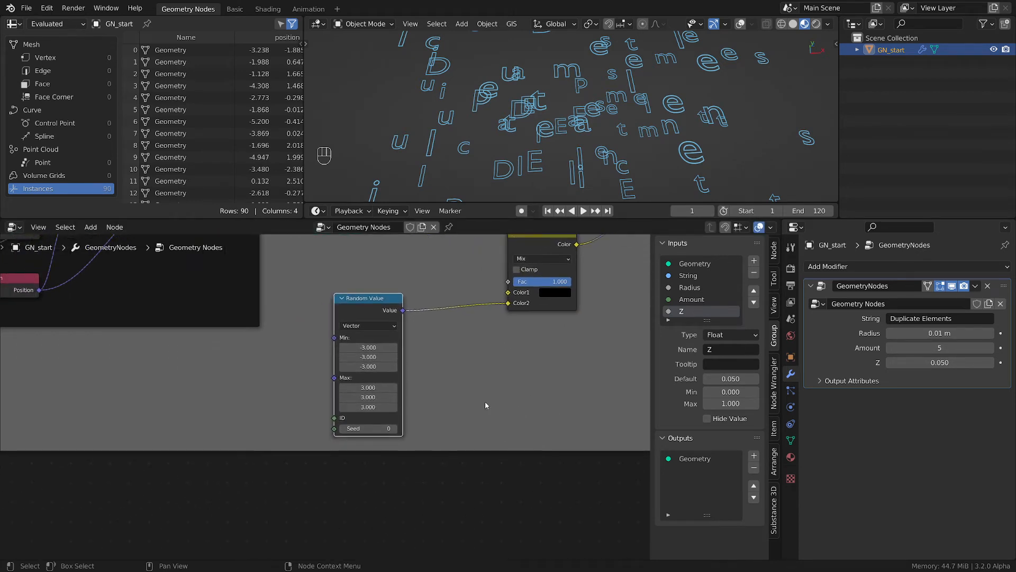
key("shift+a")
mouse_move(455, 522)
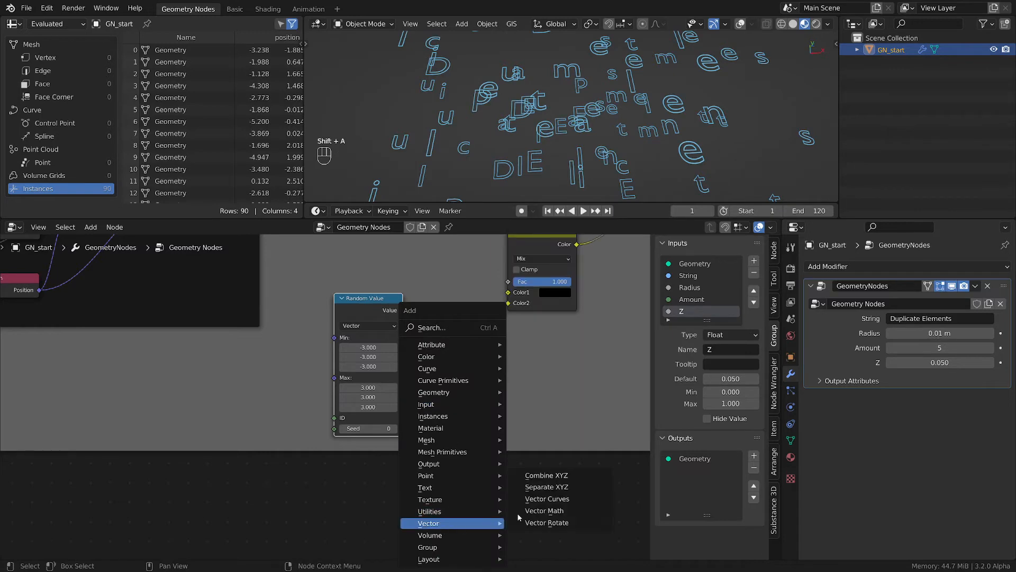
left_click(544, 510)
left_click(456, 292)
scroll(460, 359, "up", 2)
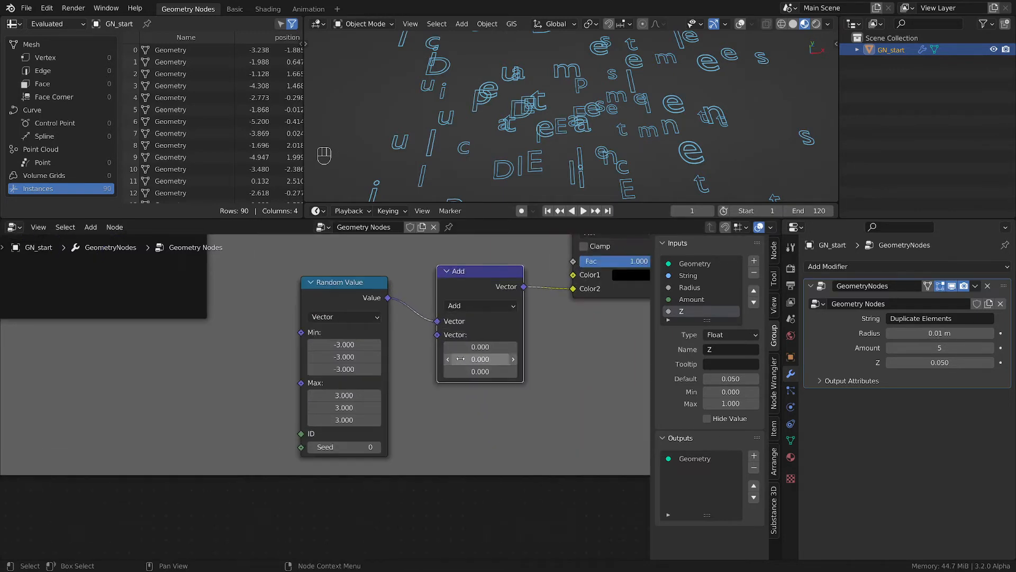
left_click_drag(481, 284, 497, 284)
Test an X value of -1 in the Add node's second vector, and reset it to 0
left_click_drag(502, 347, 501, 347)
scroll(531, 109, "down", 6)
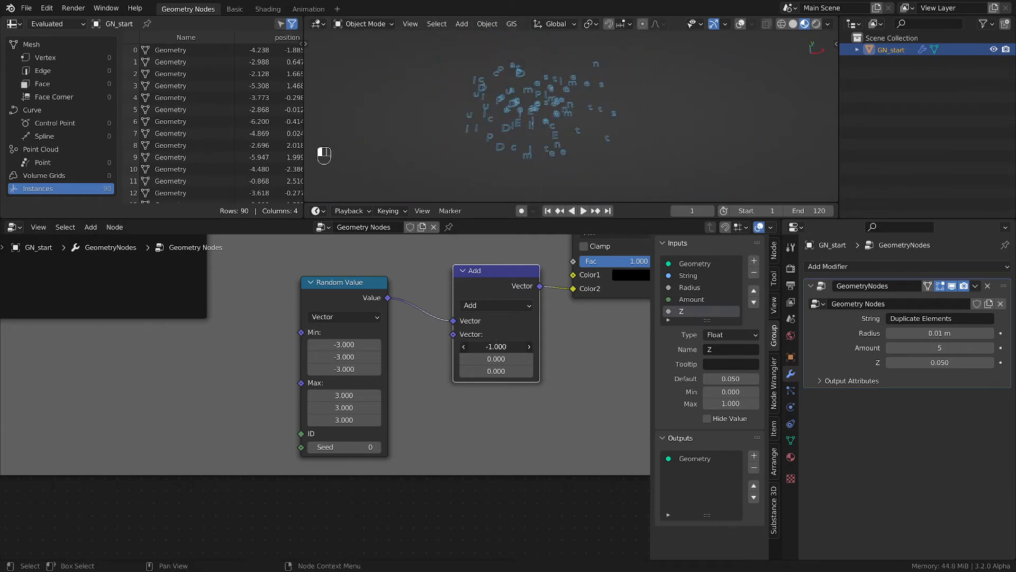
left_click(491, 348)
type("0")
key("Return")
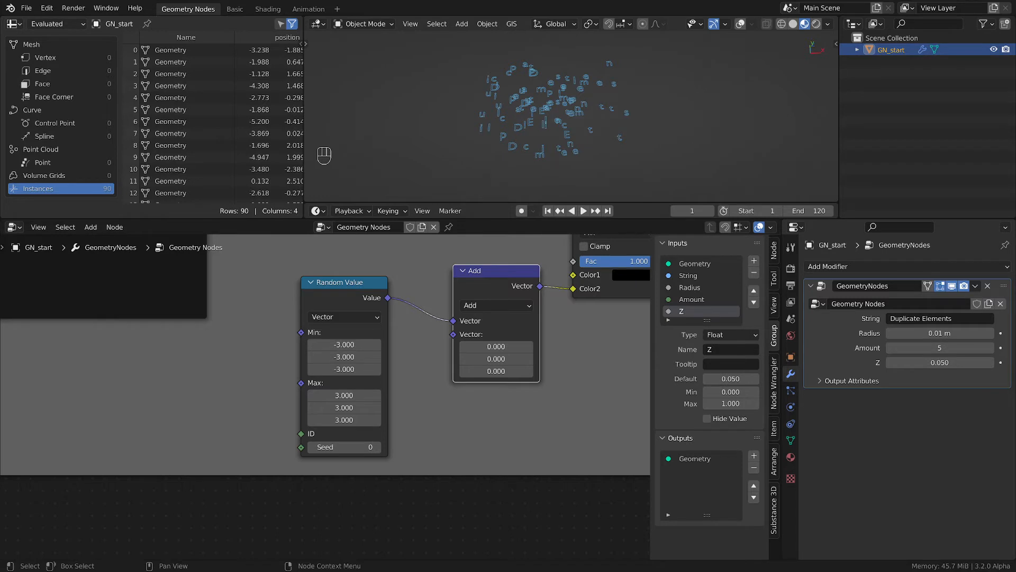
Add a Scene Time node in the empty area left of the Random Value node, below the Position node
scroll(497, 450, "down", 4)
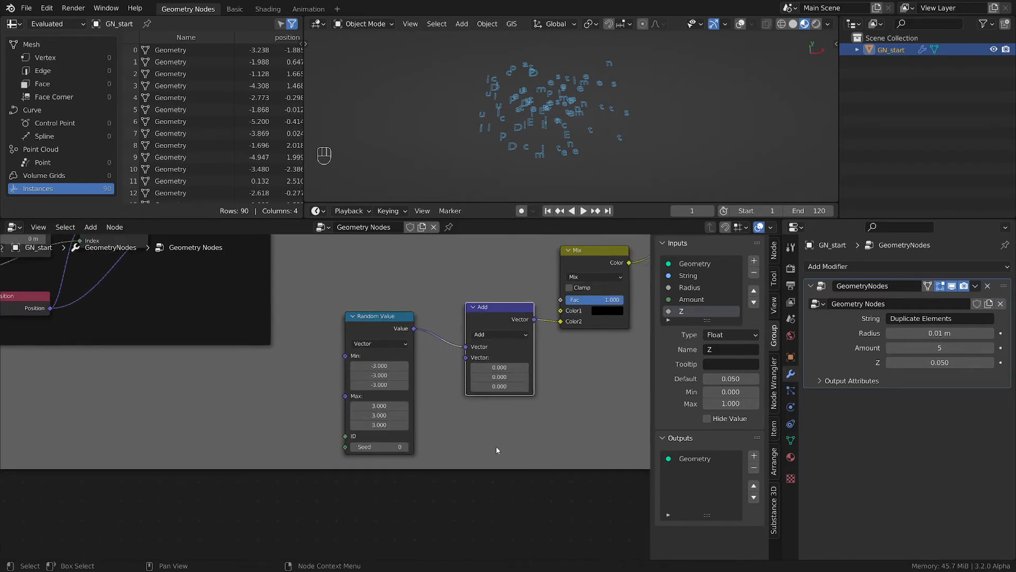
left_click(556, 357, "shift")
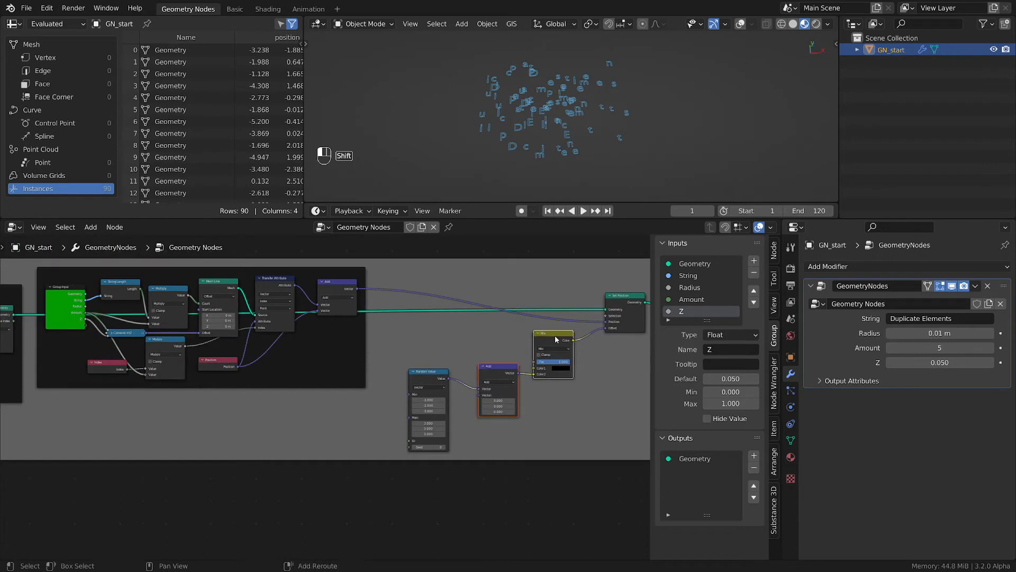
scroll(339, 469, "up", 1)
middle_click_drag(312, 458, 409, 442)
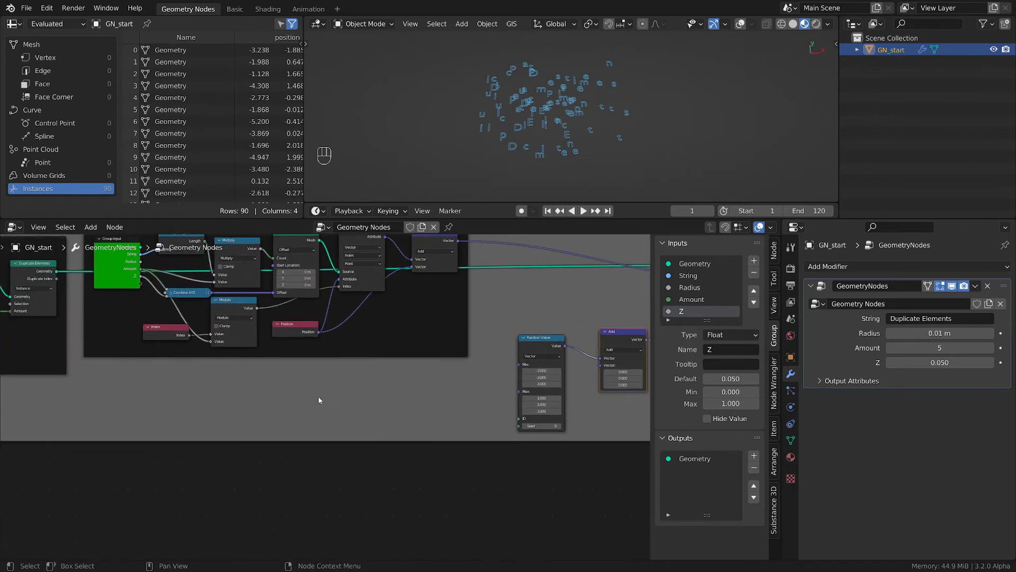
key("shift+a")
mouse_move(266, 279)
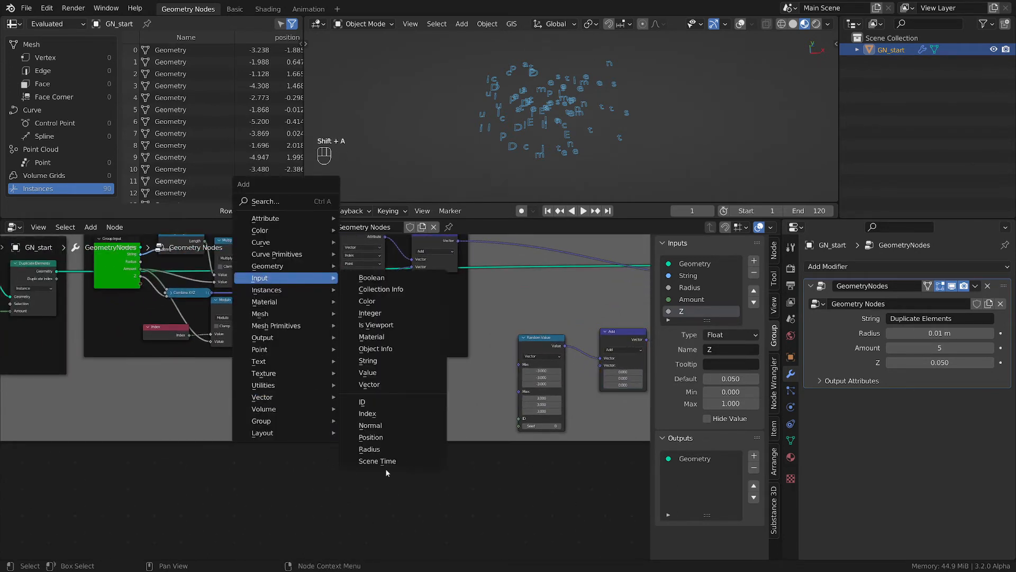
left_click(371, 461)
left_click(334, 400)
scroll(366, 456, "up", 1)
scroll(366, 453, "up", 3)
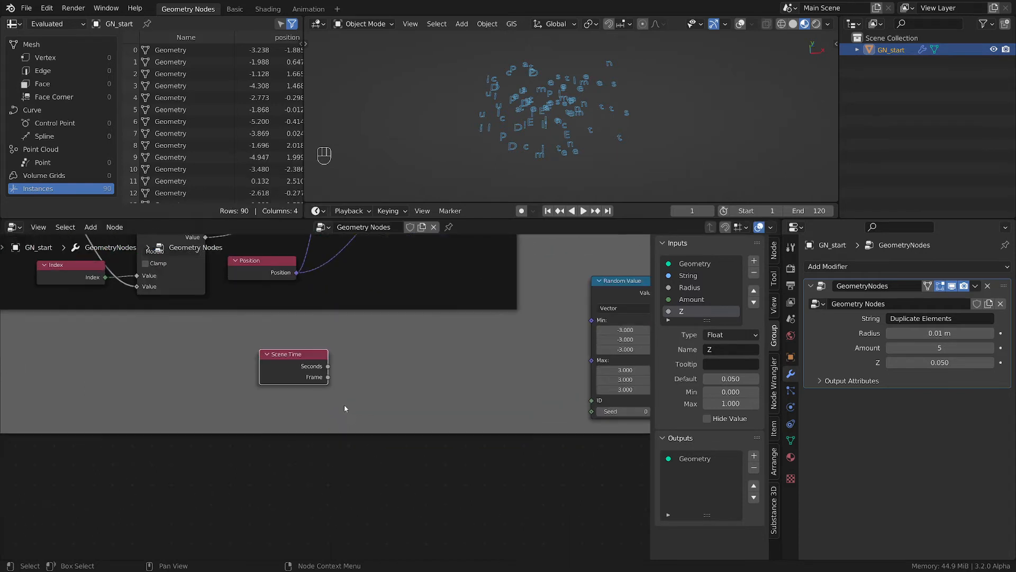
Connect the Scene Time node's Frame output to the second Vector input of the Add node after Random Value
scroll(448, 405, "down", 1)
middle_click_drag(450, 403, 411, 396)
scroll(411, 397, "up", 1)
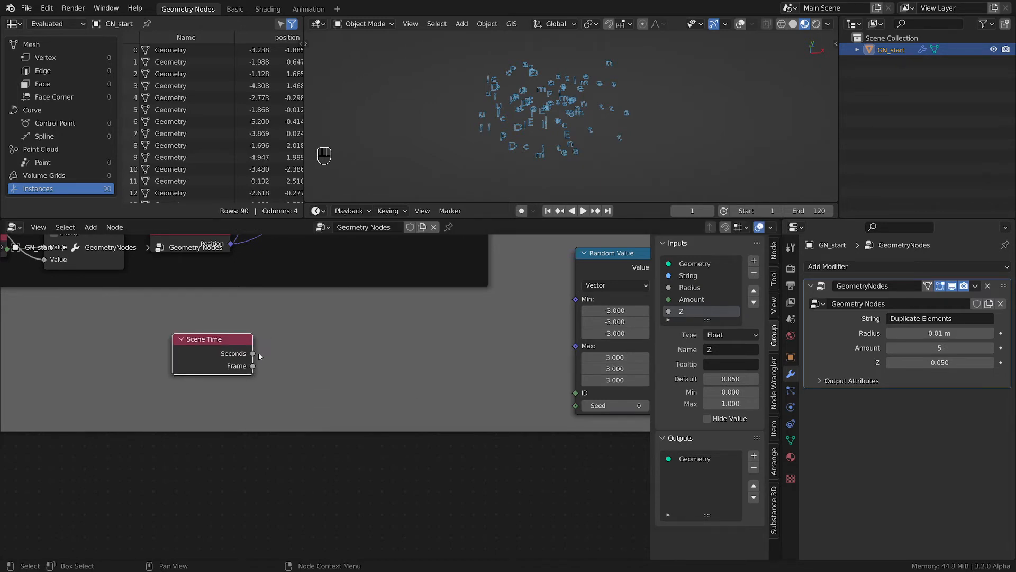
scroll(317, 374, "down", 1)
middle_click_drag(324, 377, 226, 378)
scroll(226, 378, "down", 1)
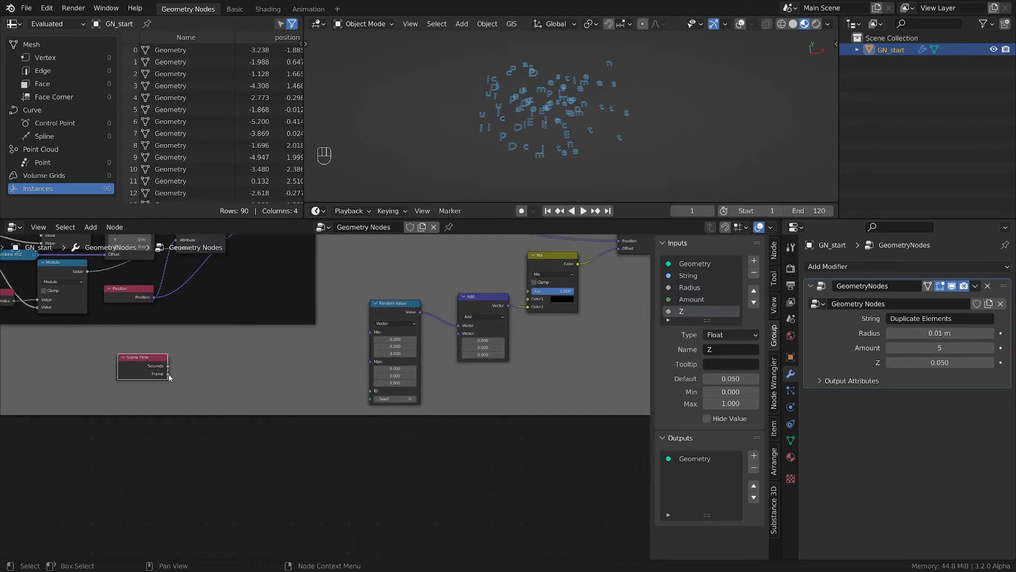
left_click_drag(168, 374, 458, 332)
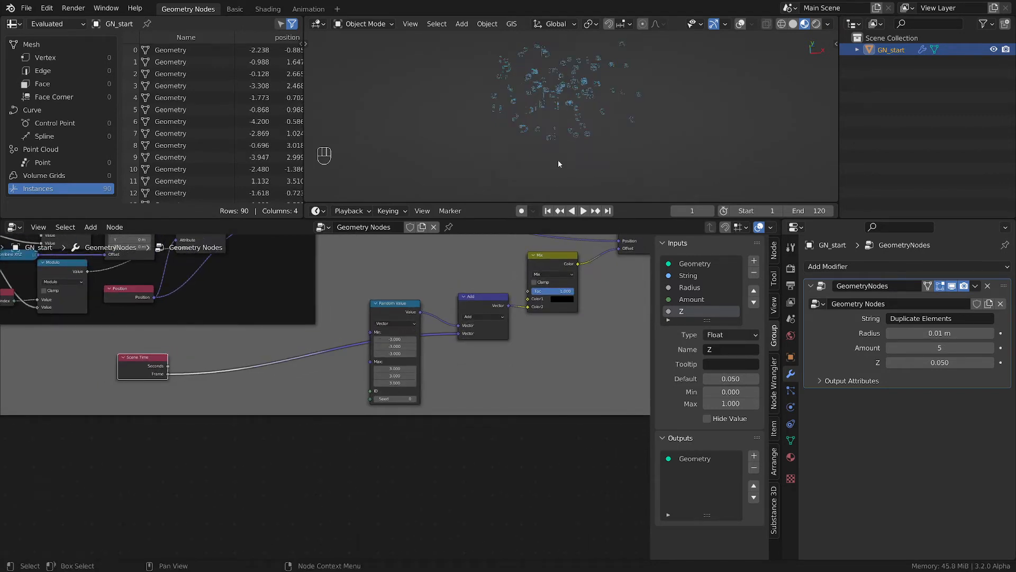
Play the animation briefly to check how the letters move, and return to frame 1
key("space")
key("space")
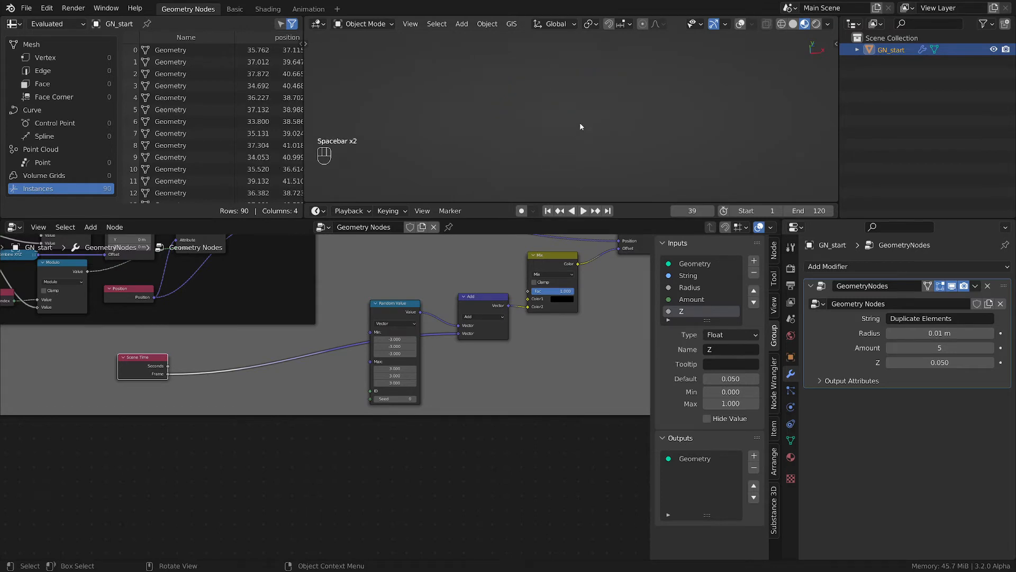
key("shift+Left")
key("shift+Left")
key("shift+Left")
key("shift+Left")
key("shift+Left")
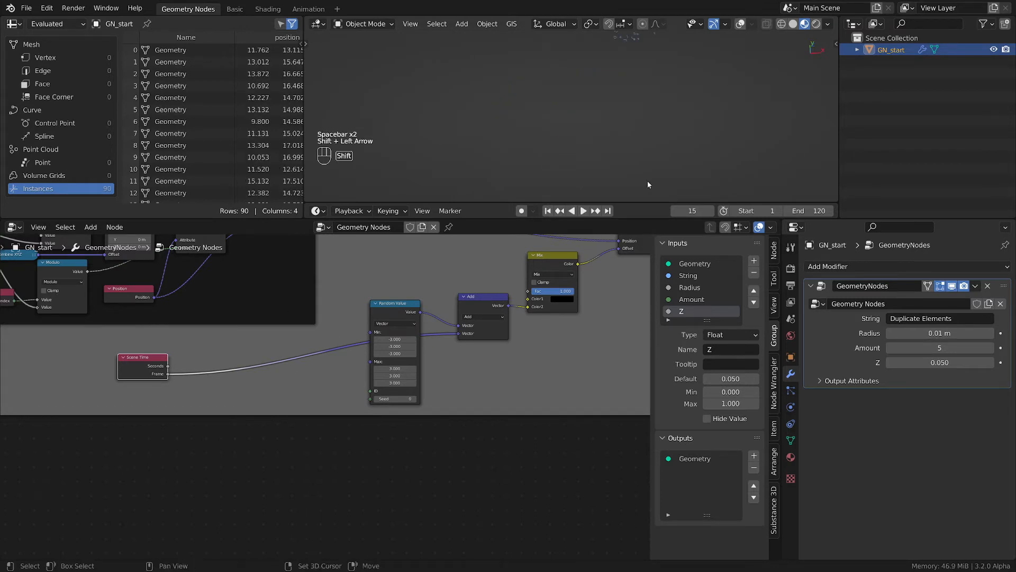
key("shift+Left")
key("shift+Left")
scroll(503, 122, "up", 5)
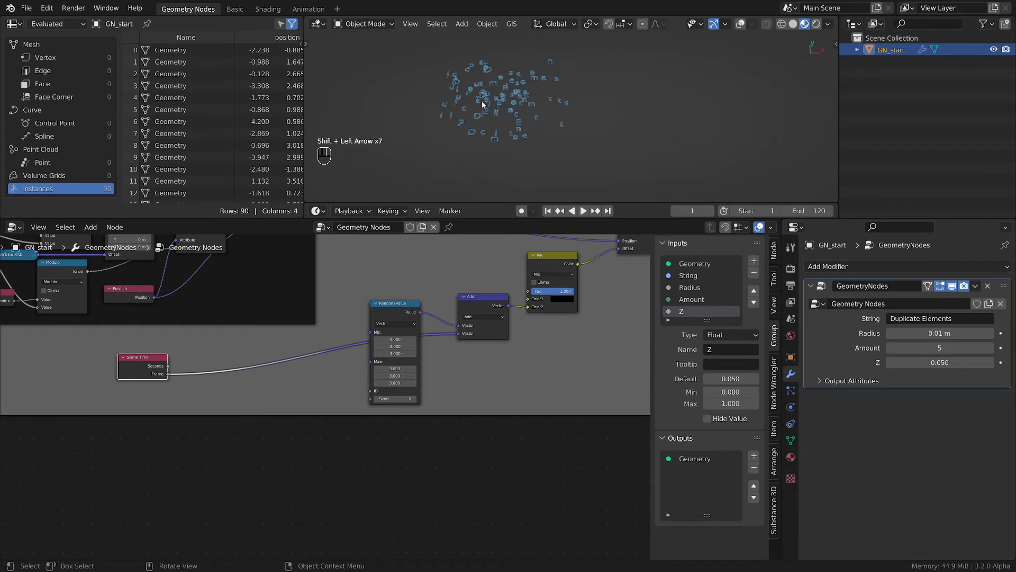
Move the Scene Time node away from the Random Value node and insert a Math node on its Frame link
left_click_drag(121, 358, 86, 351)
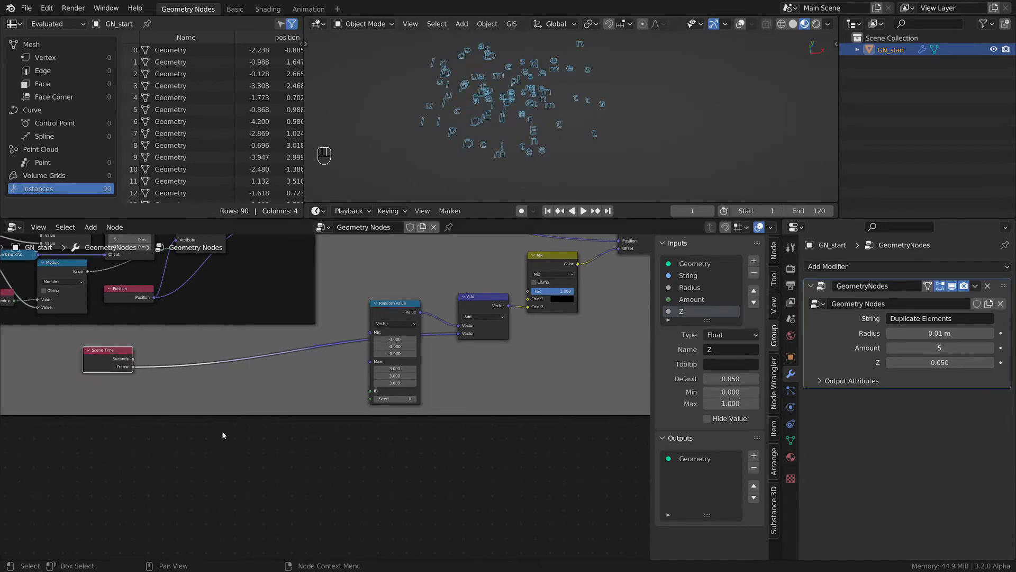
middle_click_drag(223, 434, 423, 439)
scroll(481, 439, "up", 1)
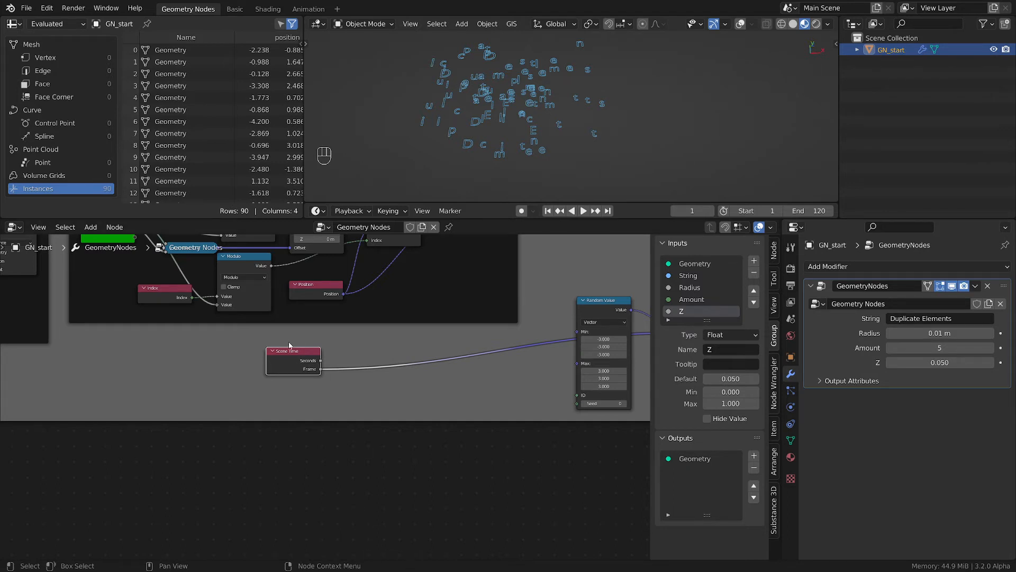
left_click_drag(282, 363, 223, 371)
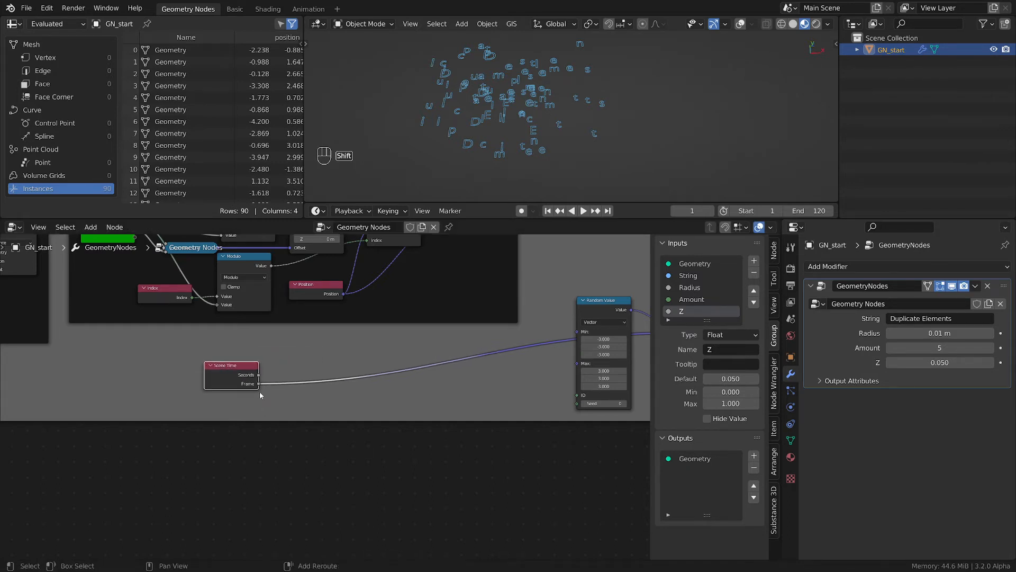
key("shift+a")
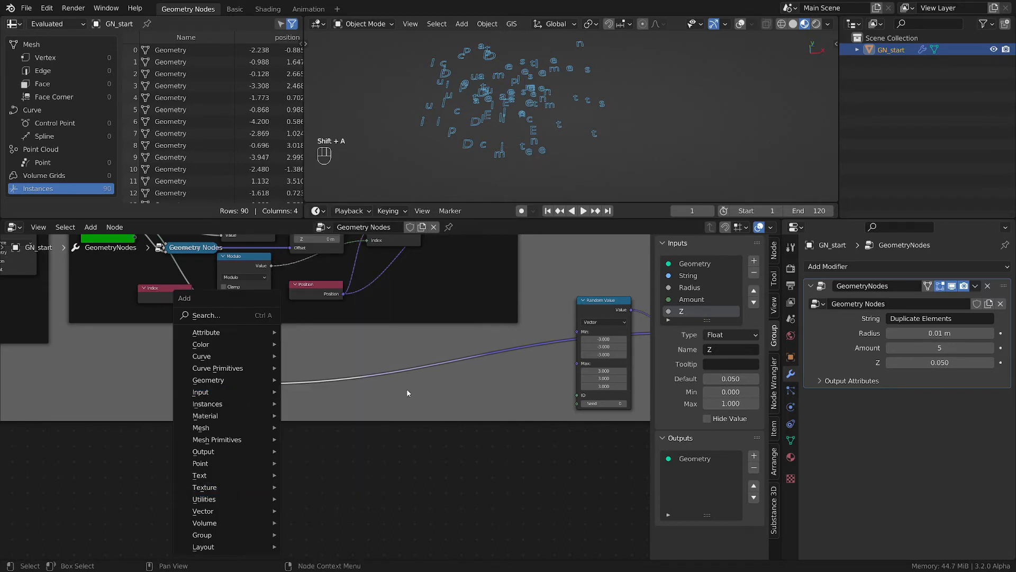
mouse_move(251, 498)
left_click(312, 462)
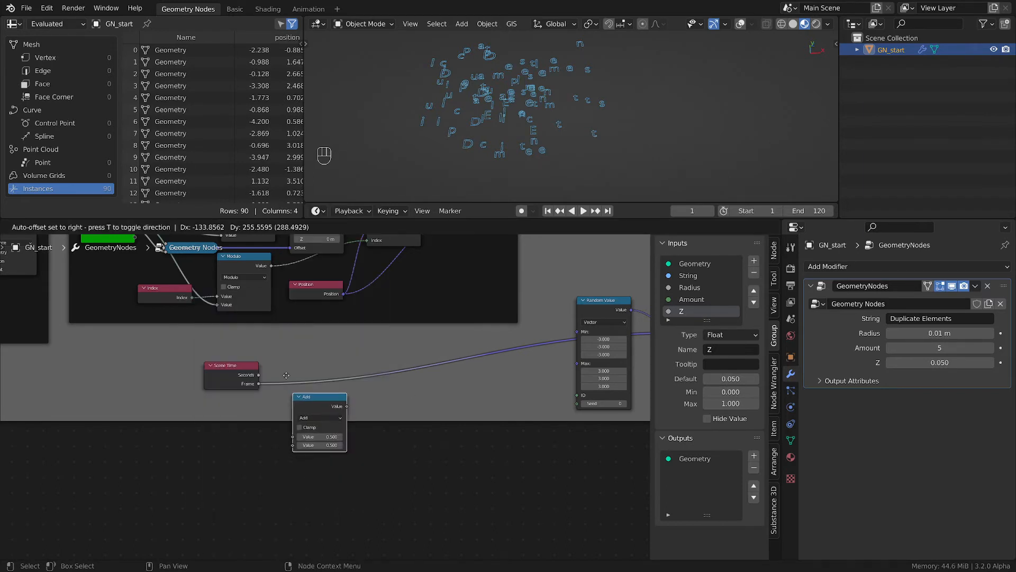
left_click(283, 358)
Switch the Math node after Scene Time to Multiply and set its second value to 0.1
left_click(312, 370)
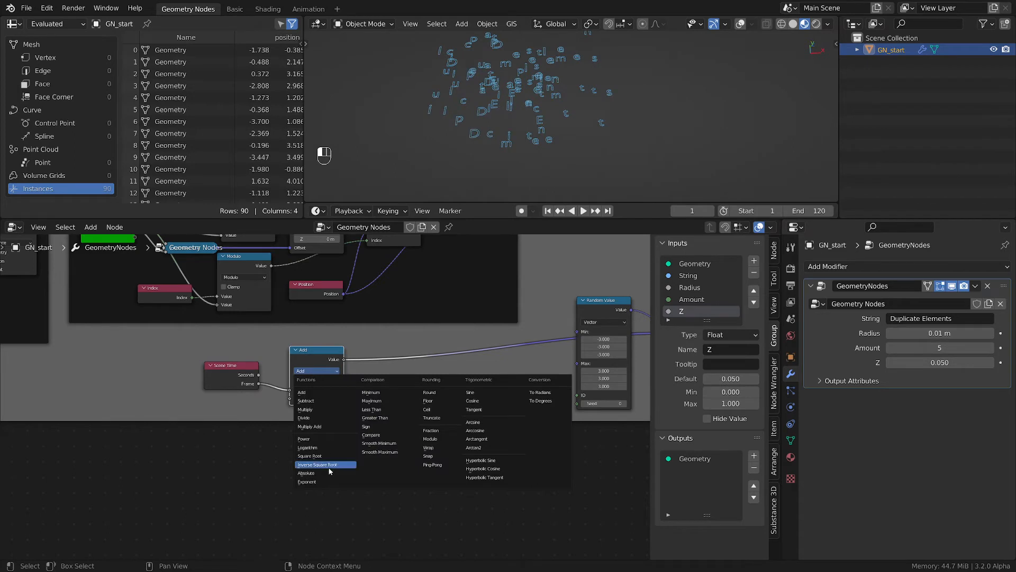
left_click(305, 410)
scroll(211, 428, "up", 2)
double_click(354, 387)
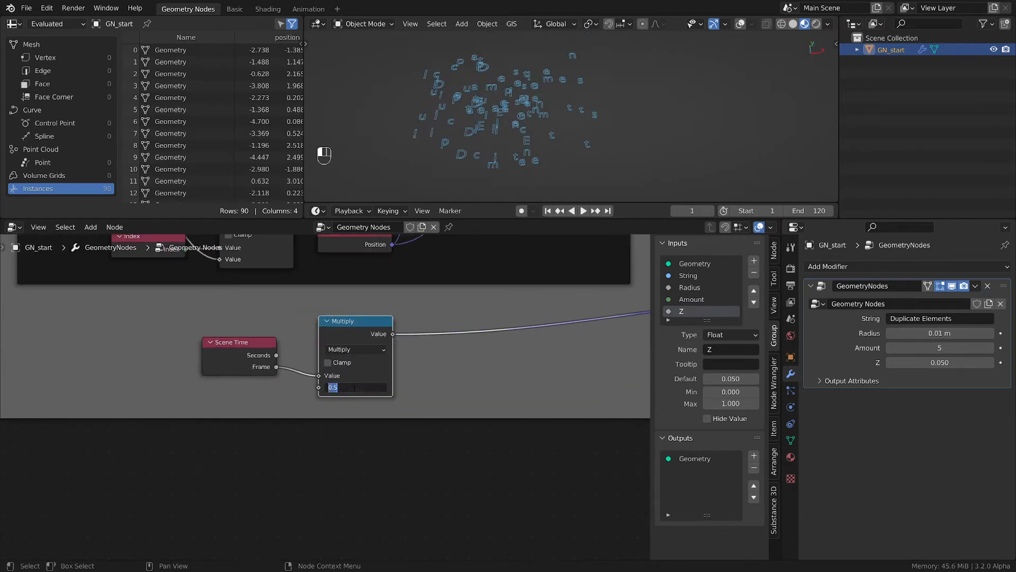
type("0.1")
key("Return")
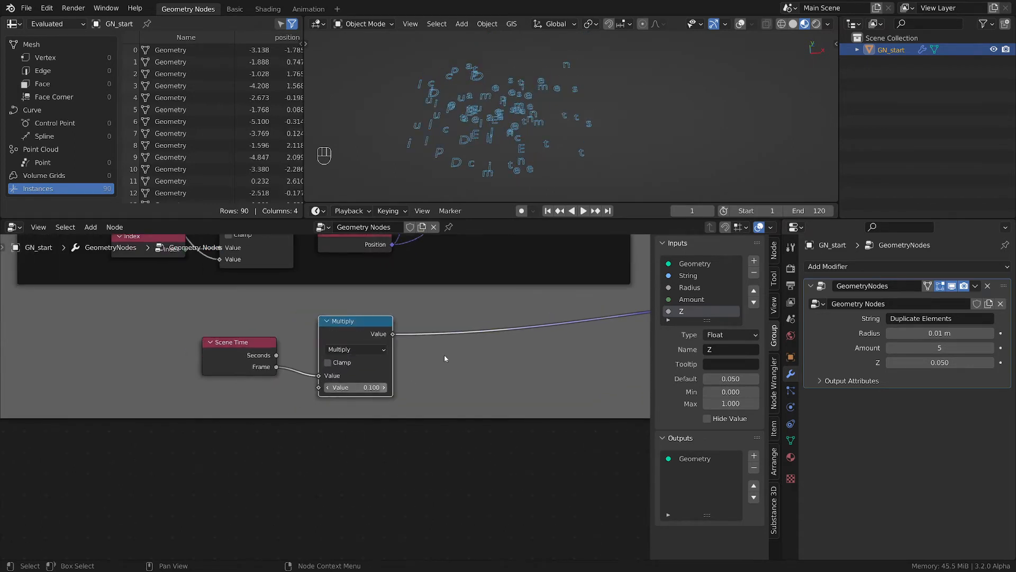
Insert a second Math node on the link after the Multiply node and set its operation to Sine
scroll(454, 352, "down", 2)
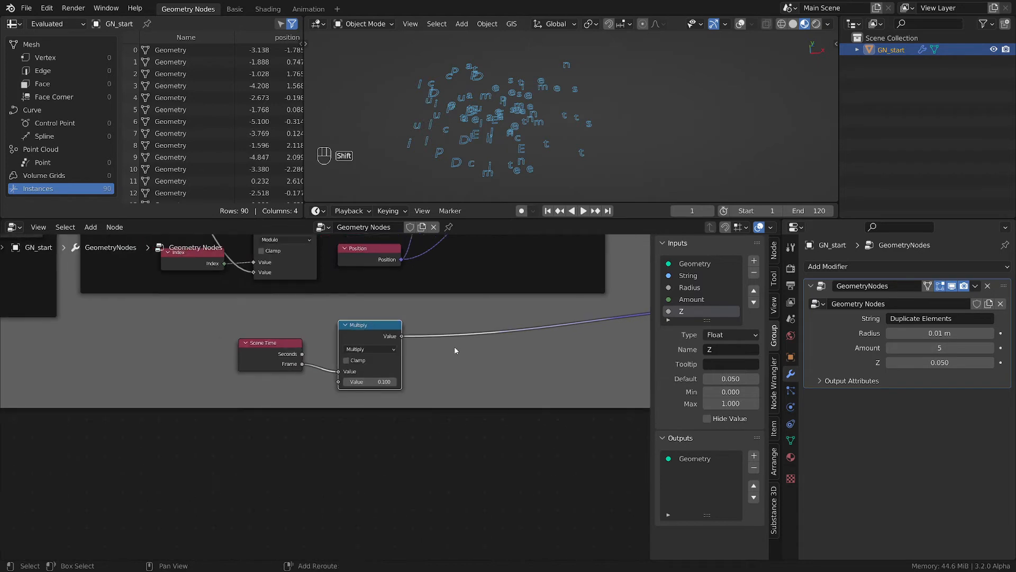
key("shift+a")
mouse_move(456, 350)
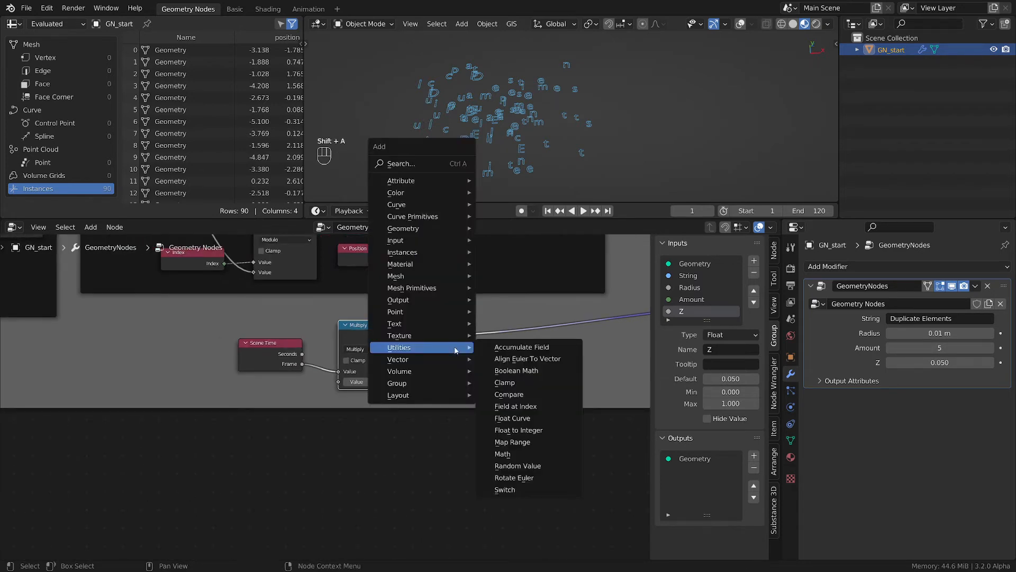
left_click(503, 454)
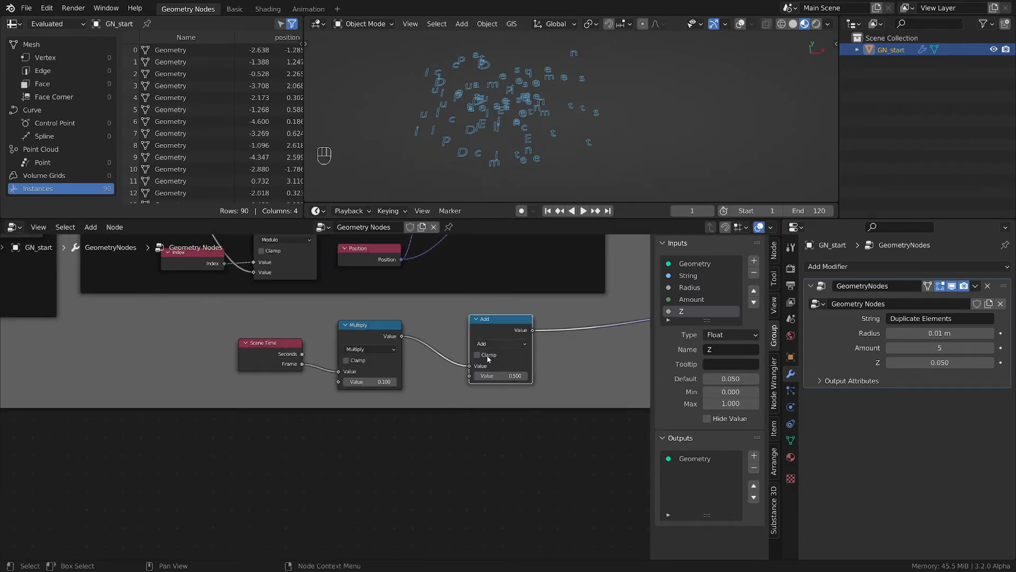
left_click(488, 344)
left_click(488, 344)
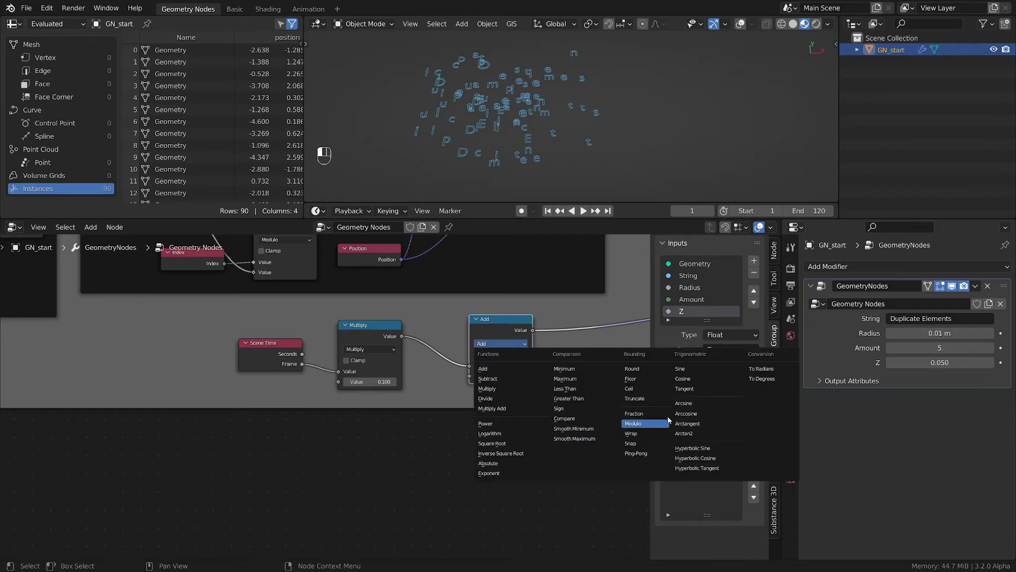
left_click(681, 369)
scroll(405, 382, "up", 2)
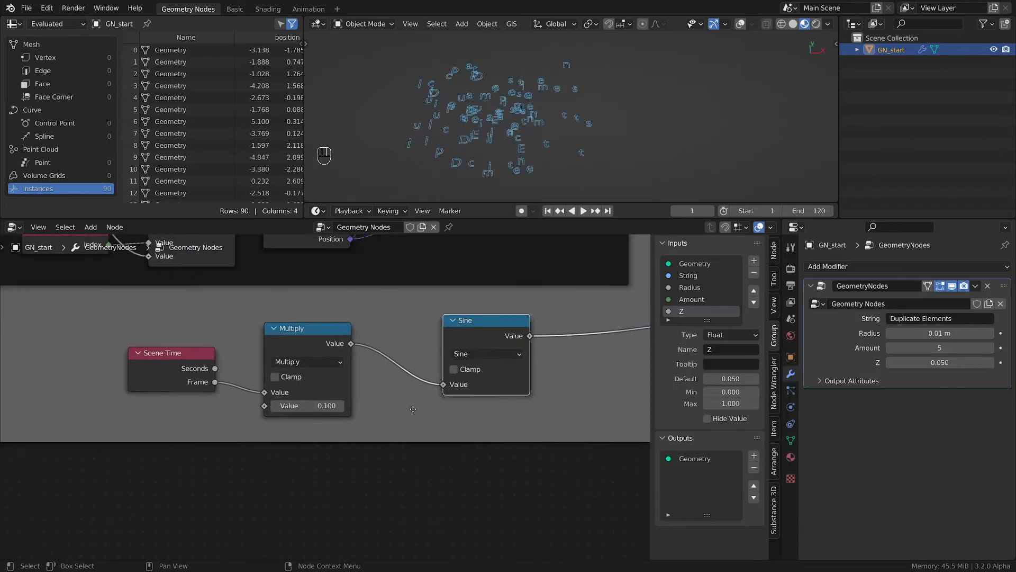
Play the animation with the viewport overlays turned on to check the sine-driven movement of the letters, and stop it
key("space")
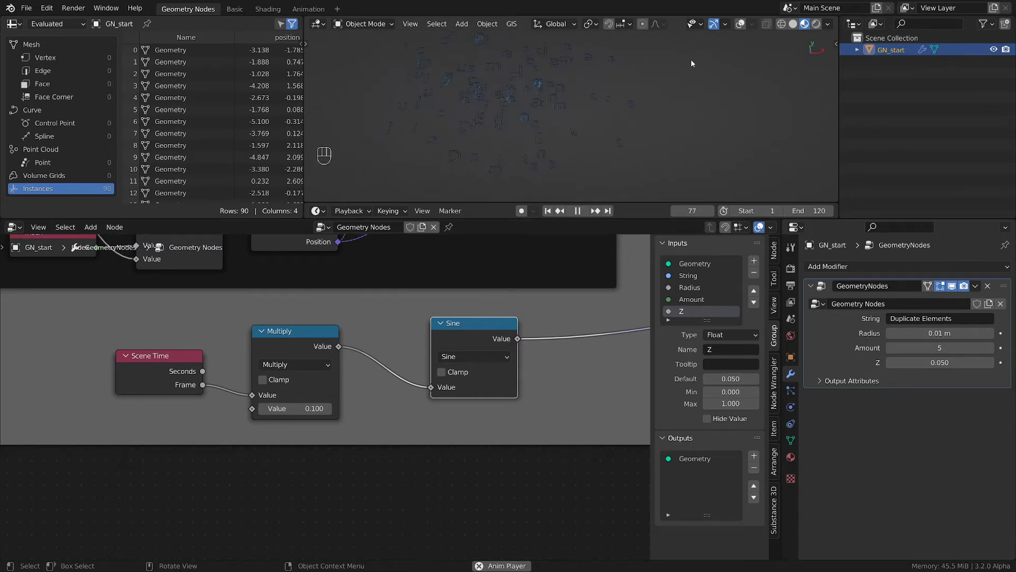
left_click(740, 24)
middle_click_drag(546, 105, 541, 112, "shift")
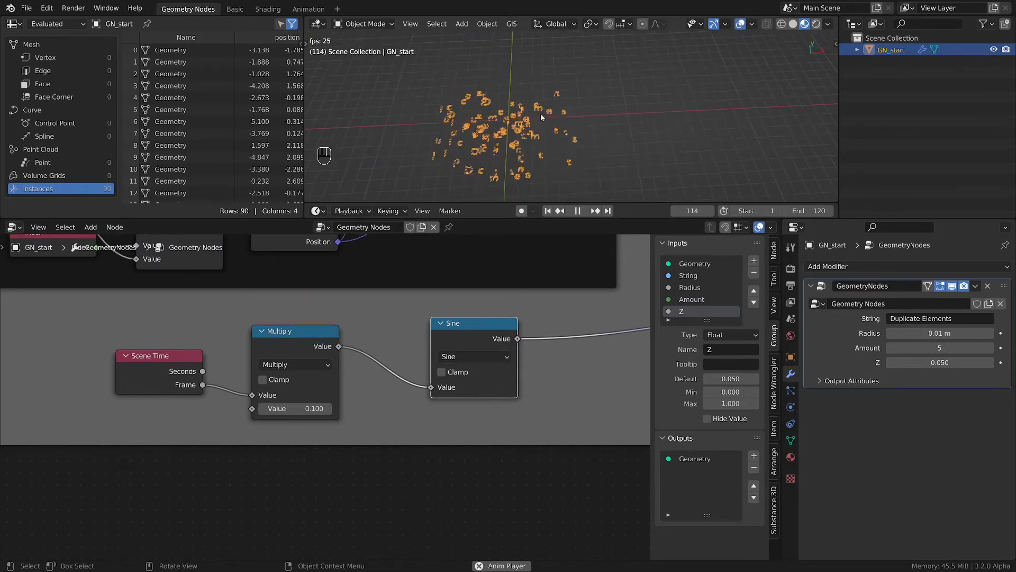
scroll(555, 138, "up", 5)
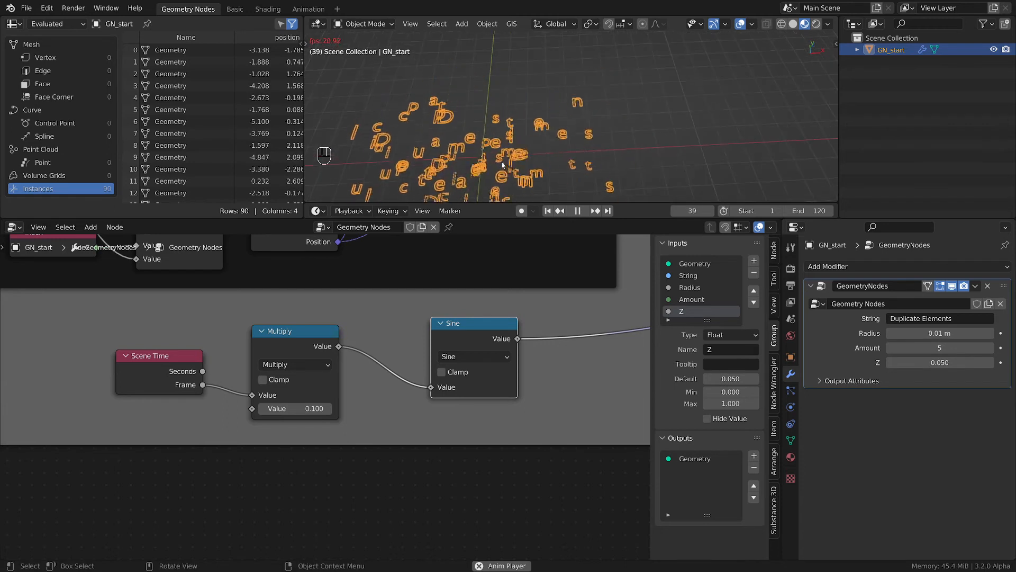
middle_click_drag(501, 164, 476, 154)
key("space")
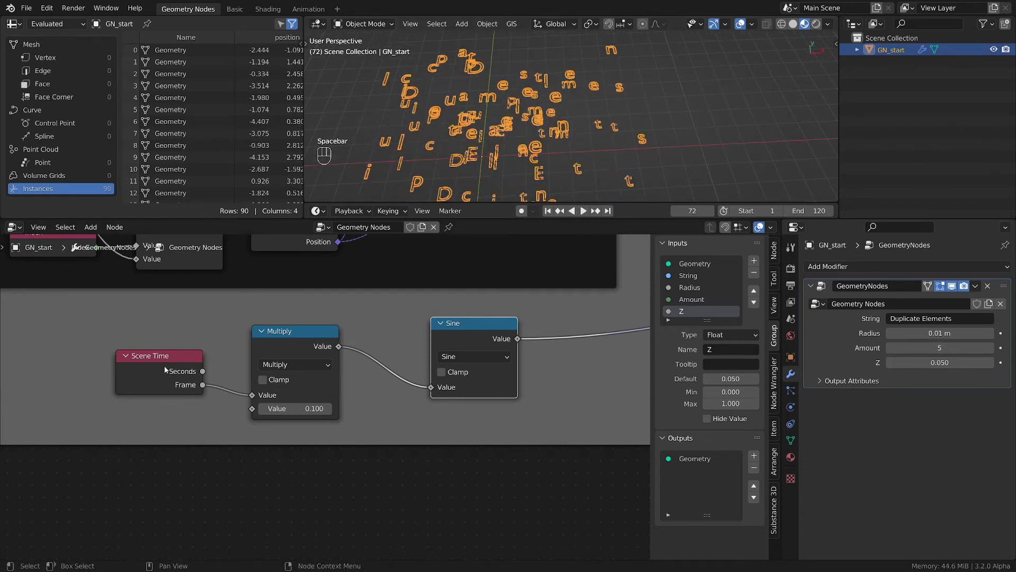
Arrange the Scene Time, Multiply and Sine nodes close together in a row
left_click_drag(164, 366, 118, 359)
left_click_drag(285, 360, 234, 362)
left_click_drag(465, 324, 347, 350)
Join the Scene Time, Multiply and Sine nodes in one frame placed slightly lower, and save the file
left_click_drag(347, 473, 92, 346)
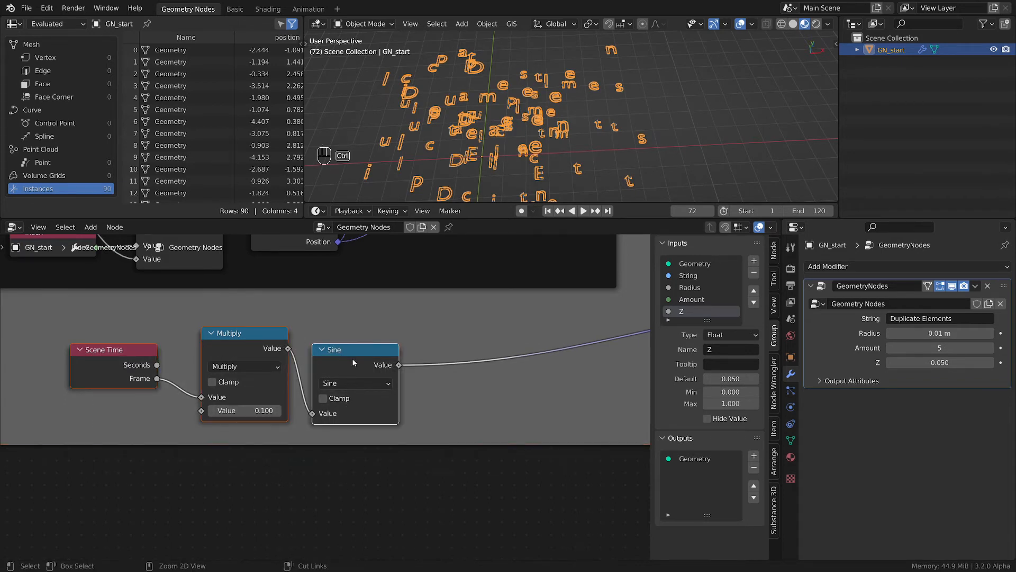
key("ctrl+j")
key("g")
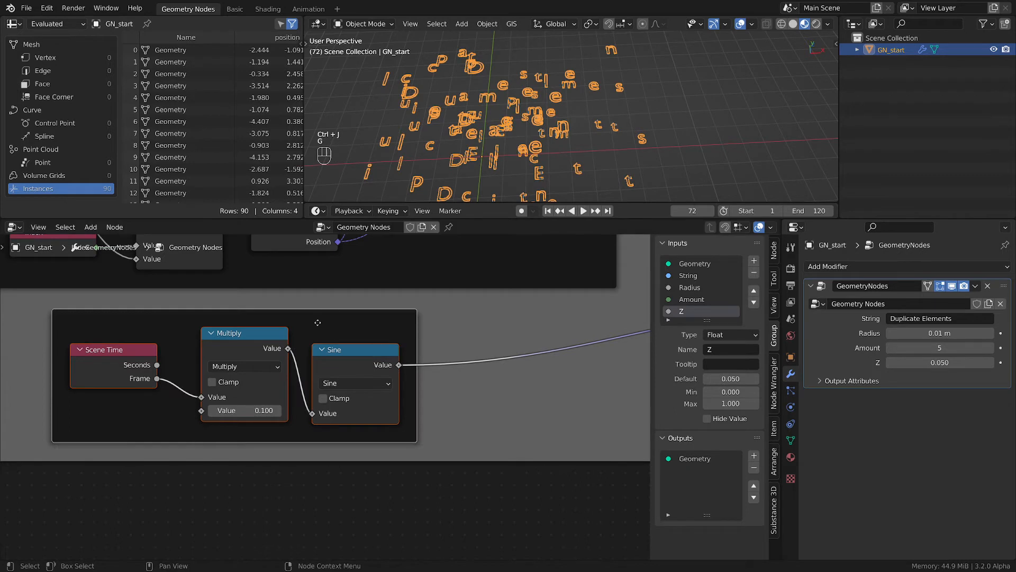
left_click(309, 335)
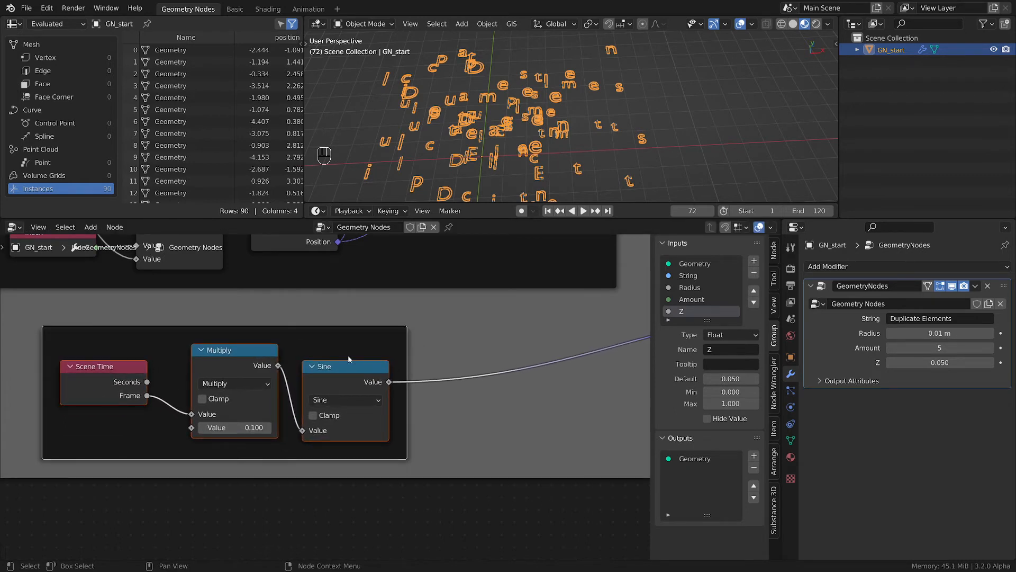
key("ctrl+s")
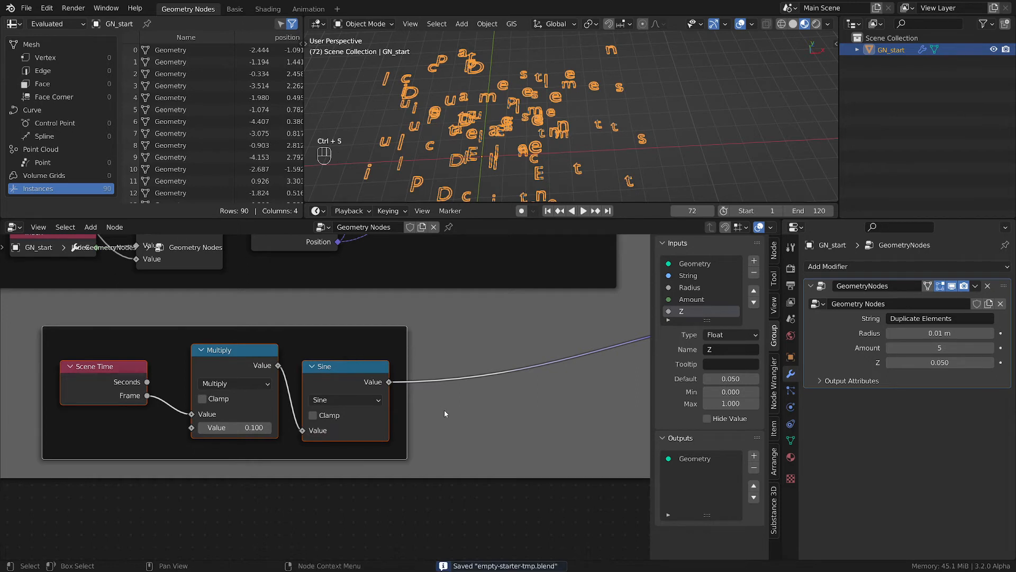
Add a Map Range node between the Sine and Random Value nodes, below the link, with its data type set to Vector
scroll(475, 413, "down", 1)
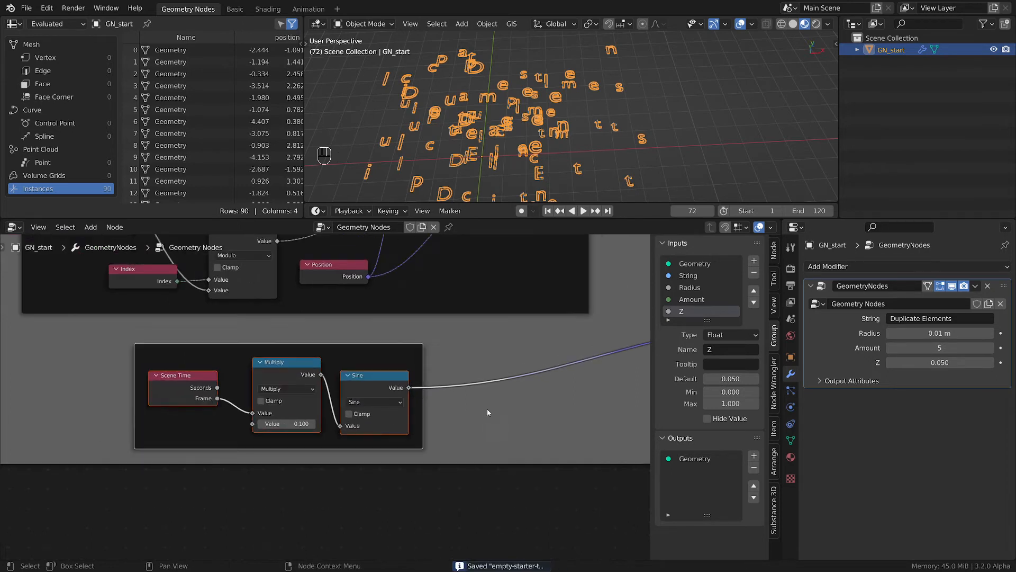
middle_click_drag(488, 411, 309, 416)
key("shift+a")
mouse_move(310, 413)
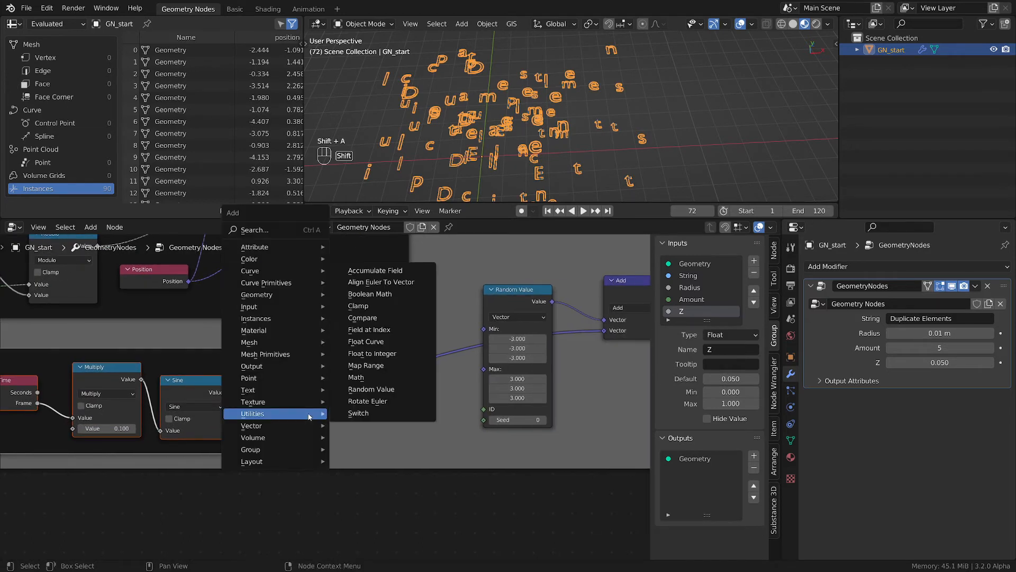
left_click(377, 369)
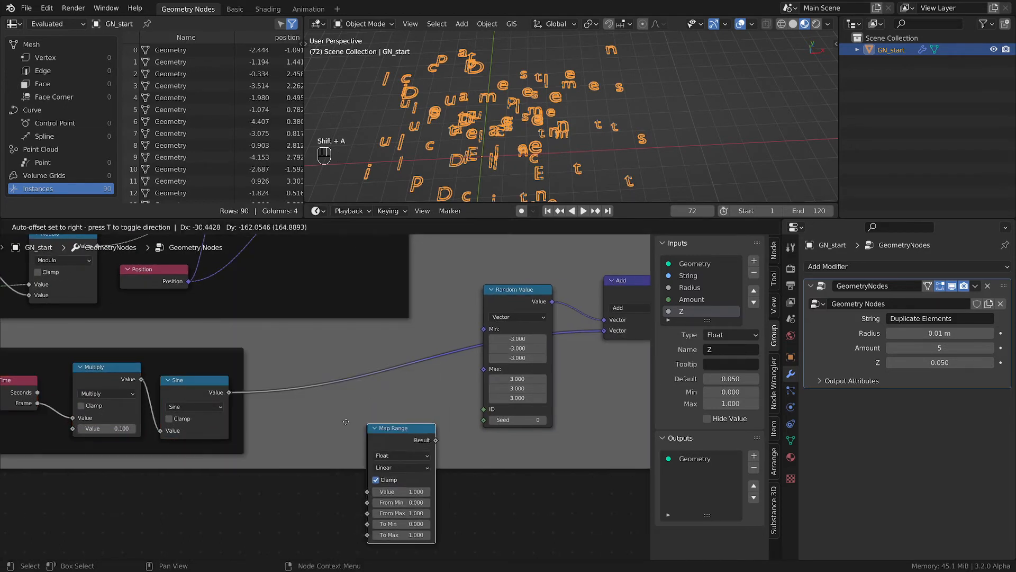
left_click(340, 433)
left_click(339, 429)
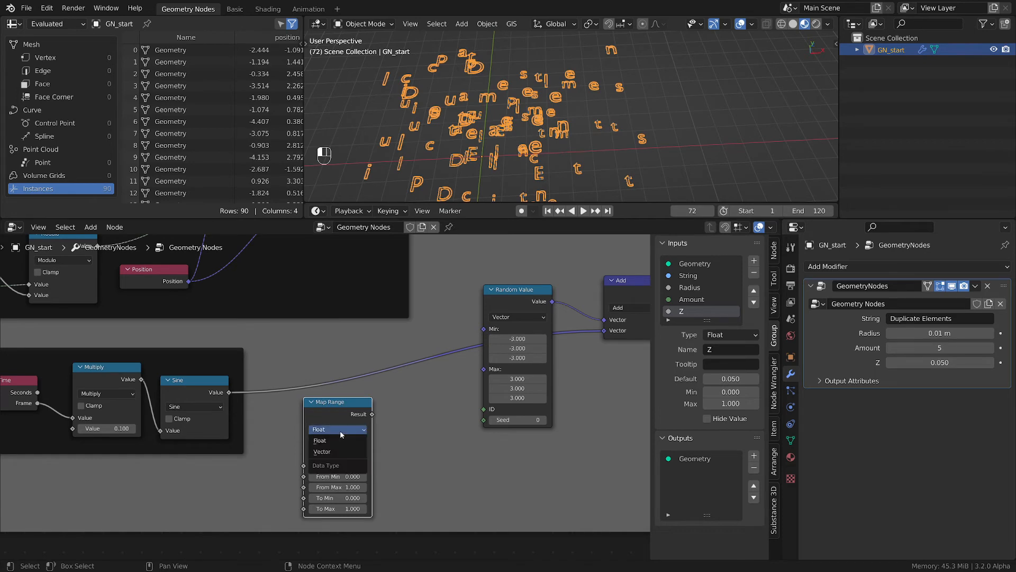
left_click(337, 446)
scroll(341, 453, "down", 1)
scroll(343, 450, "down", 2)
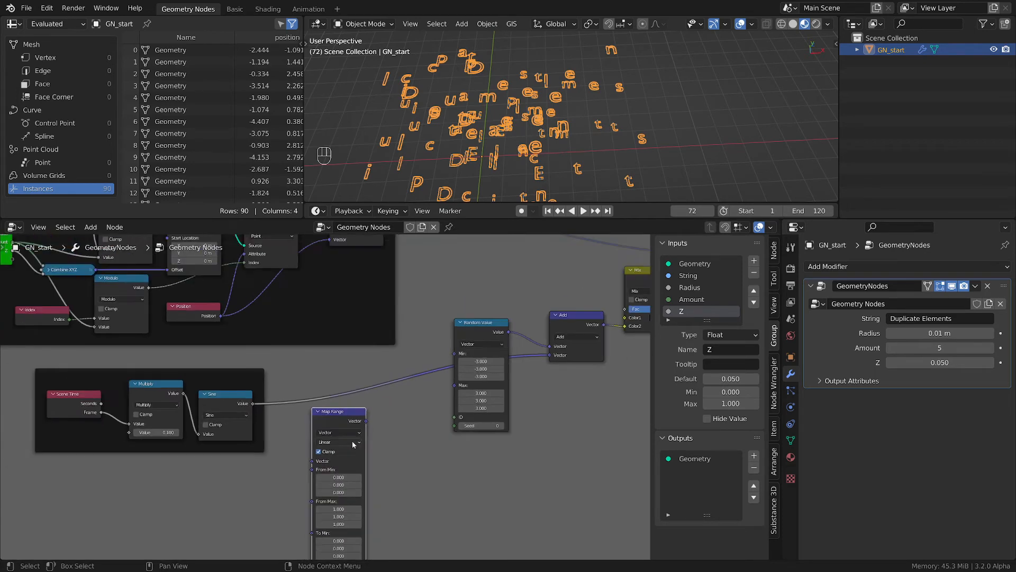
middle_click_drag(367, 435, 409, 399)
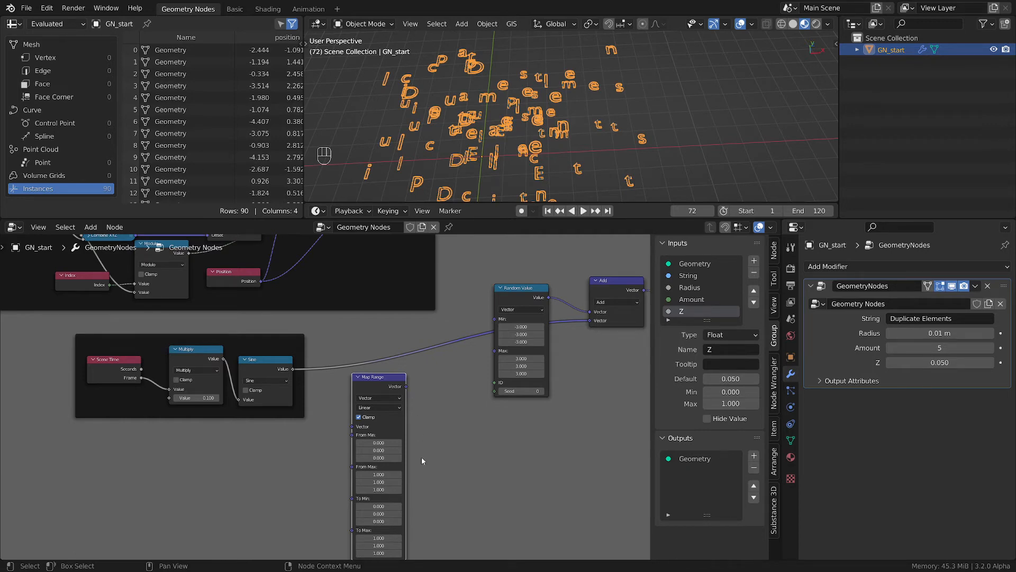
Set all three From Min components of the Map Range node to -1
scroll(395, 459, "up", 2)
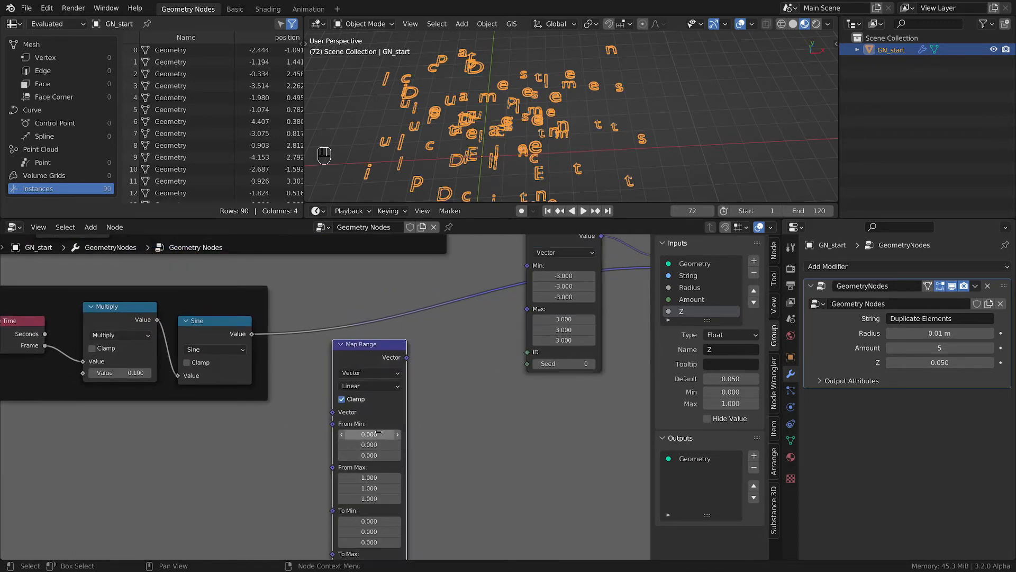
left_click_drag(378, 434, 378, 455)
type("-")
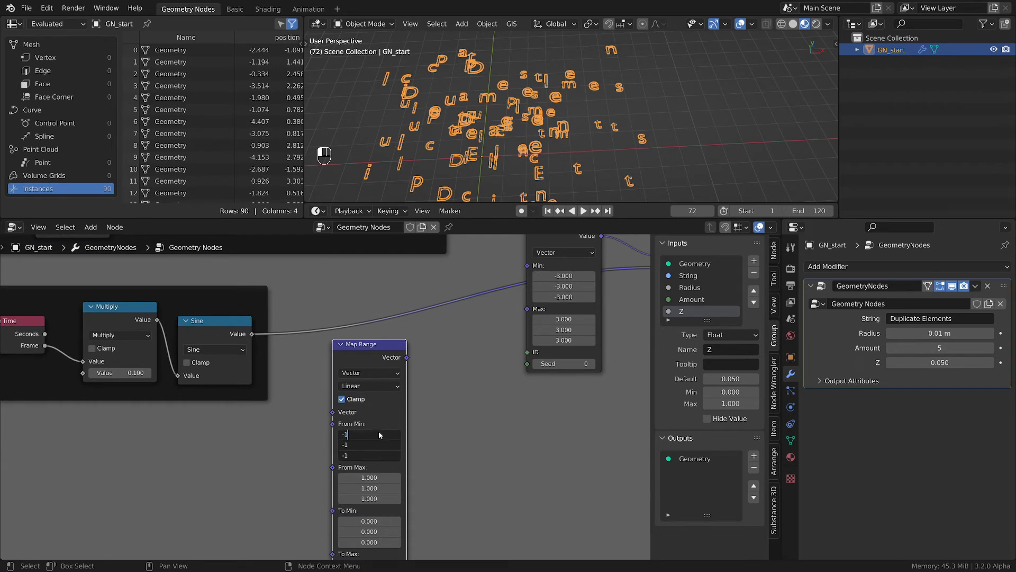
type("1")
key("Return")
Wire the Map Range node between Sine and the vector Add node, with the Sine output feeding its Vector input
left_click_drag(368, 347, 412, 342)
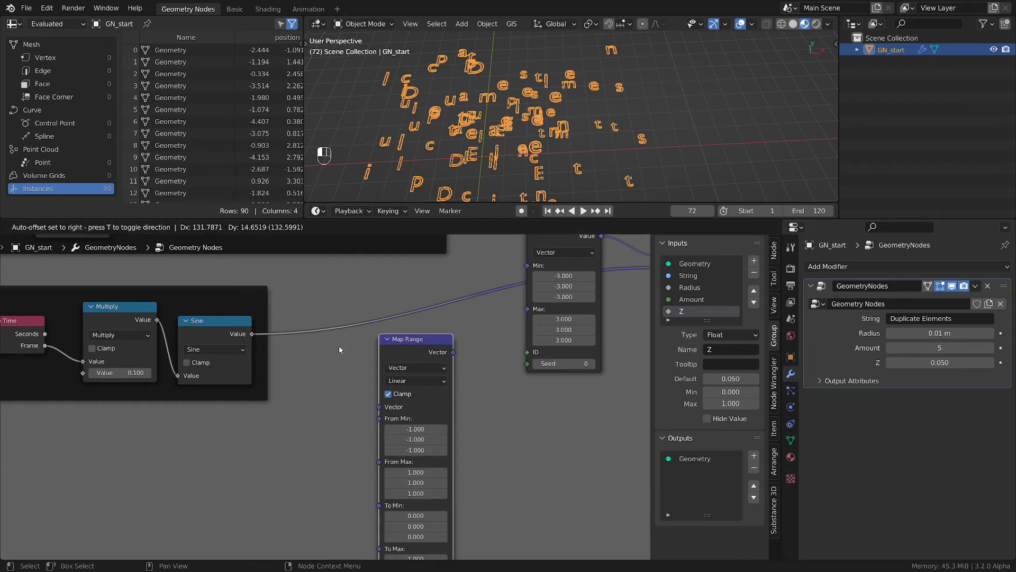
left_click_drag(205, 333, 452, 352)
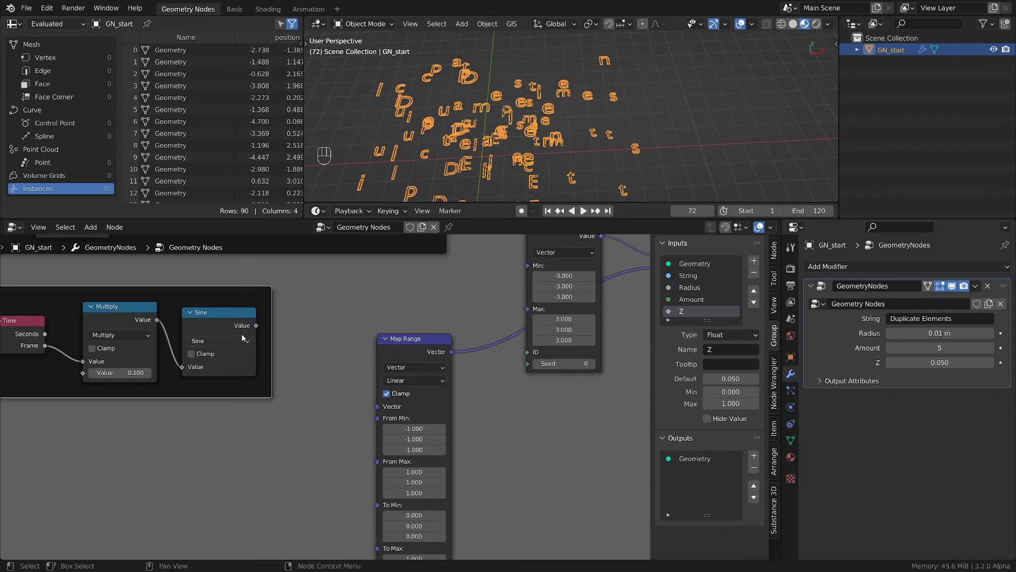
left_click_drag(256, 325, 377, 406)
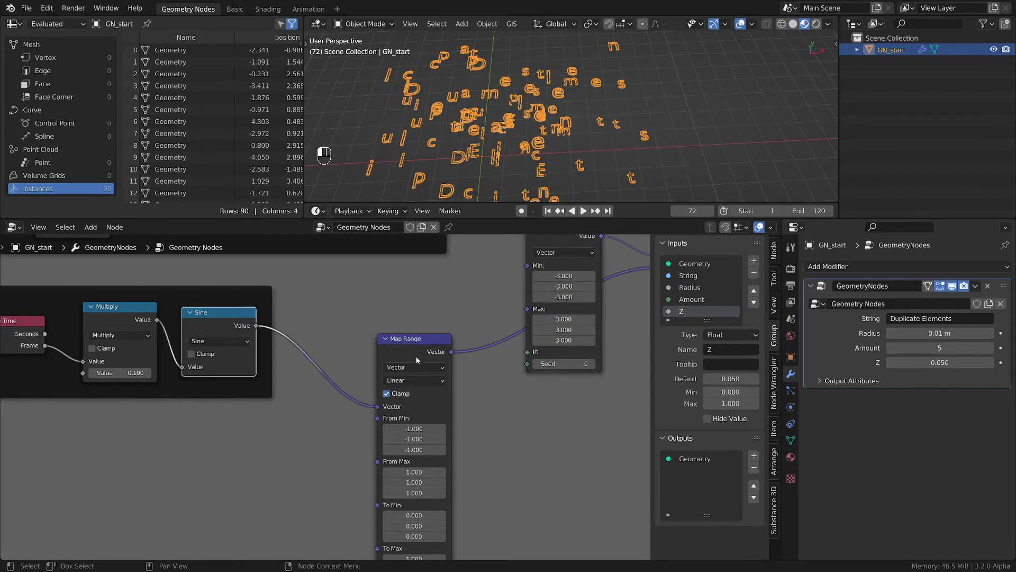
Move the Map Range node into the frame that holds the Scene Time, Multiply and Sine nodes
left_click_drag(405, 356, 393, 300)
key("g")
left_click(265, 300)
scroll(405, 337, "down", 2)
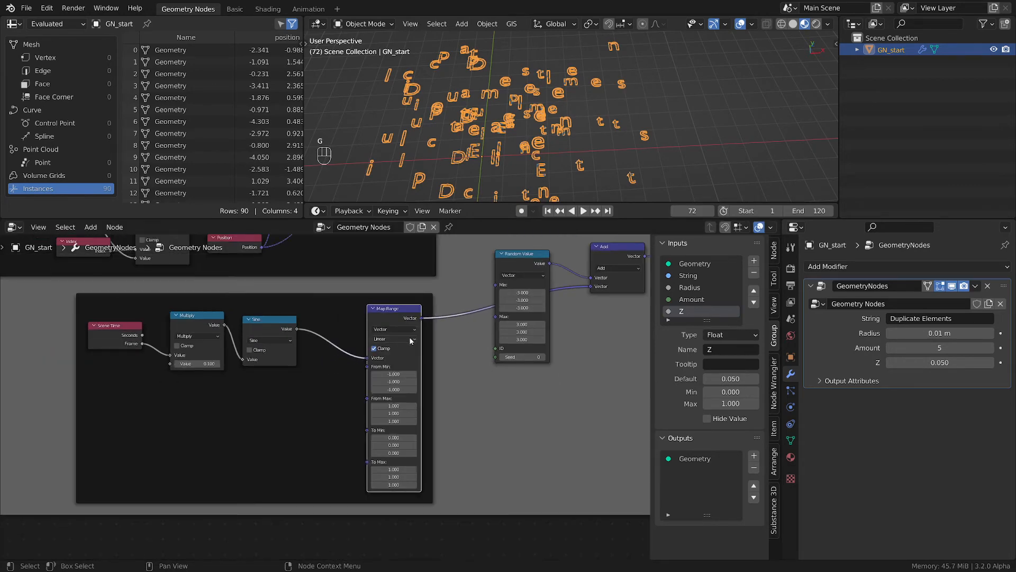
Play the animation briefly to check how the letters move with the Map Range node in place
key("space")
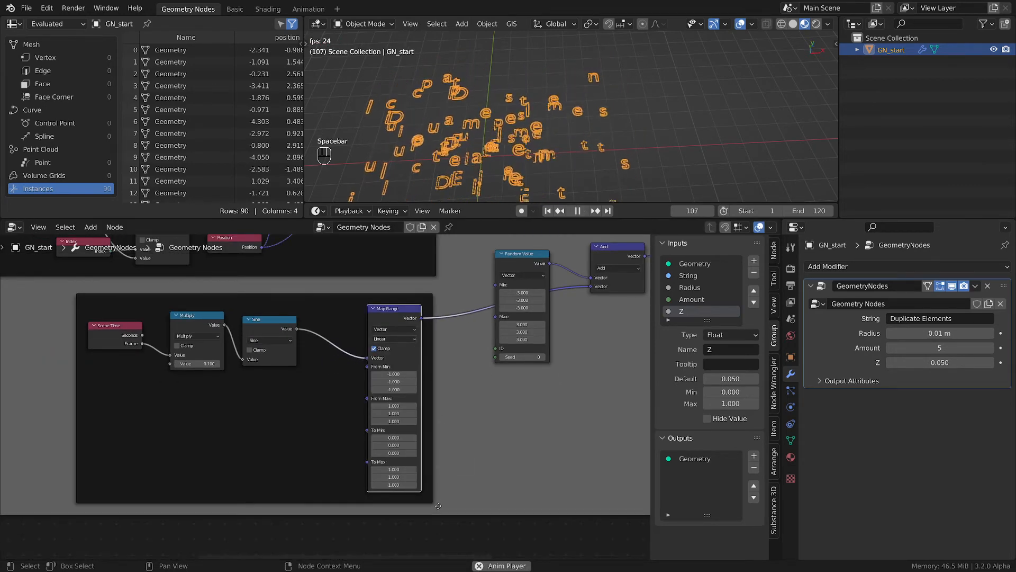
scroll(439, 508, "up", 2)
key("space")
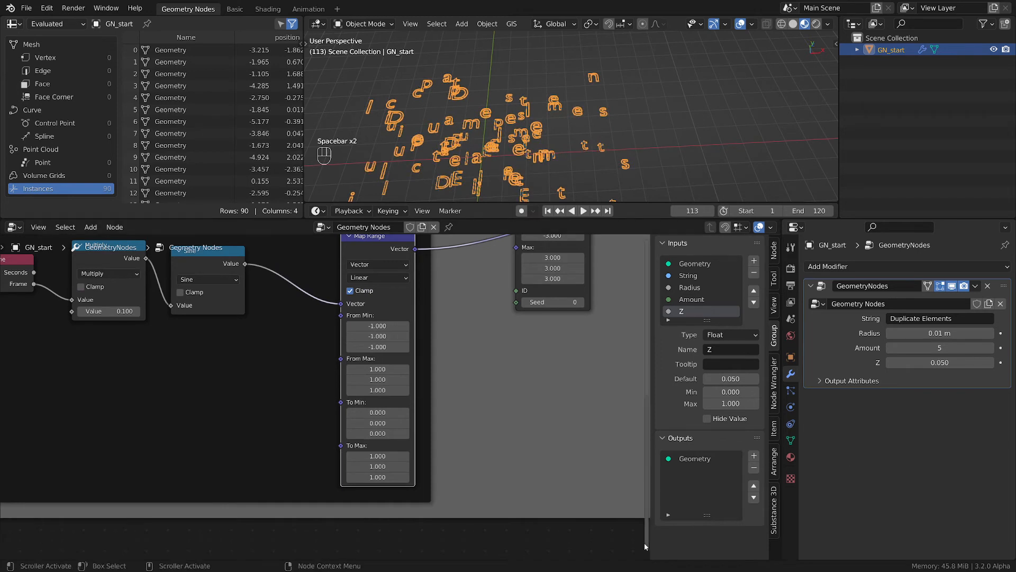
Set all three To Min components of the Map Range node to -0.1 and all three To Max components to 0.1
scroll(635, 537, "up", 2)
left_click(325, 384)
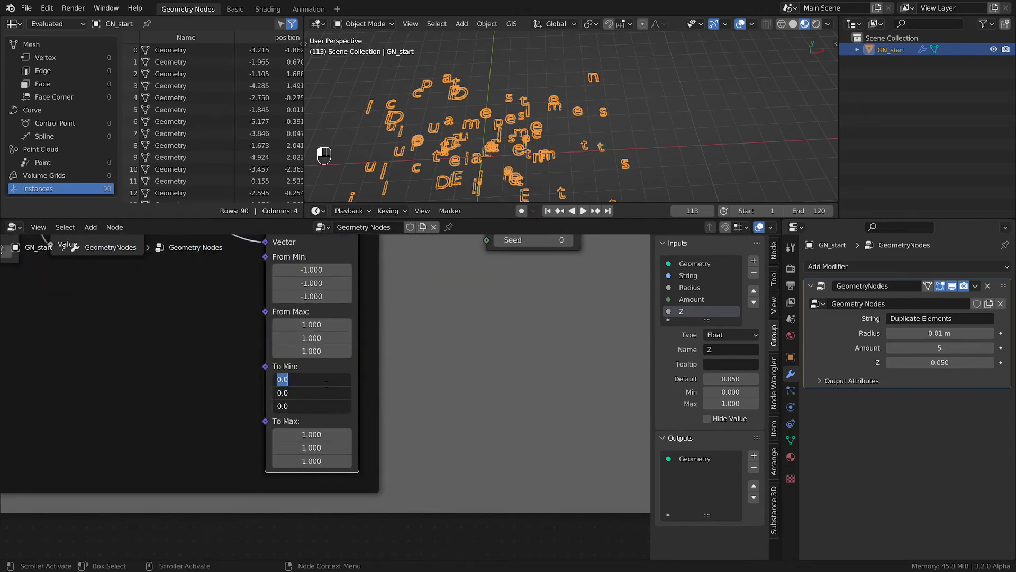
type(".")
key("BackSpace")
type("-0.1")
key("Return")
double_click(320, 434)
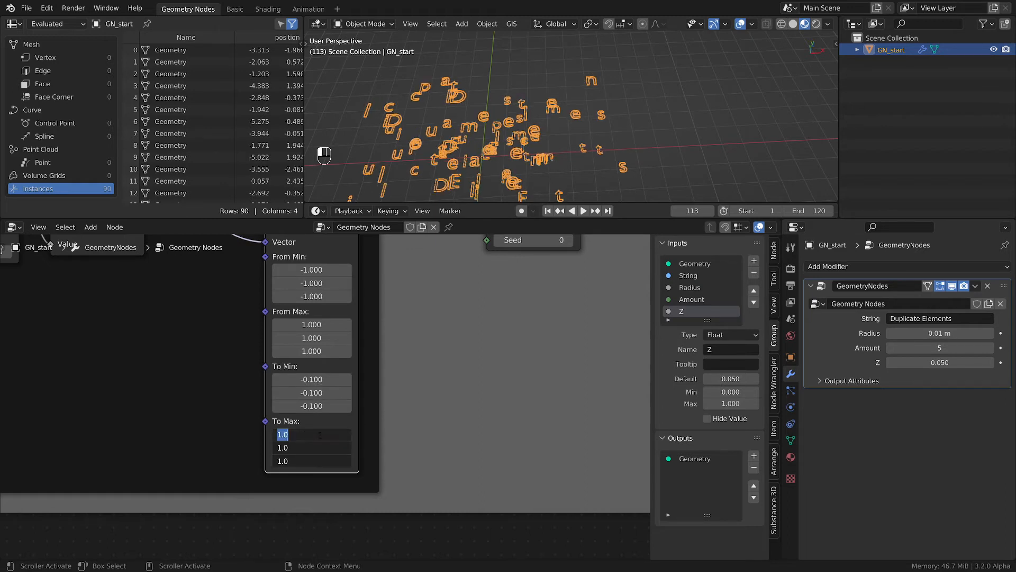
type(".1")
key("Return")
Play the animation and examine the letters' movement from a wider, rotated view
key("space")
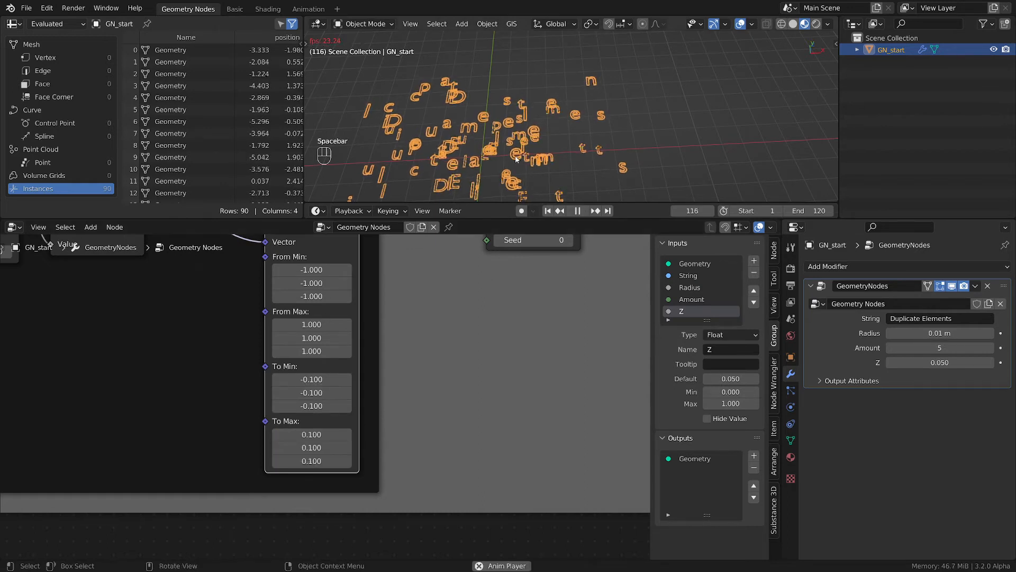
scroll(489, 139, "down", 3)
middle_click_drag(490, 138, 553, 142)
scroll(513, 133, "down", 2)
key("space")
scroll(320, 306, "down", 3)
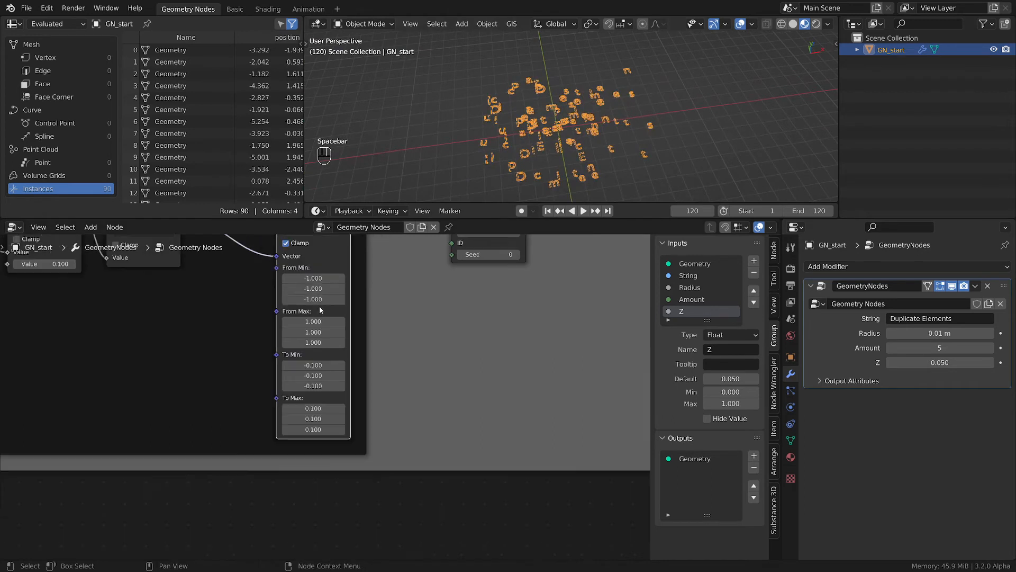
Add a Random Value node in the frame below the Sine node and set its data type to Vector
middle_click_drag(321, 310, 482, 393)
left_click_drag(463, 280, 487, 268)
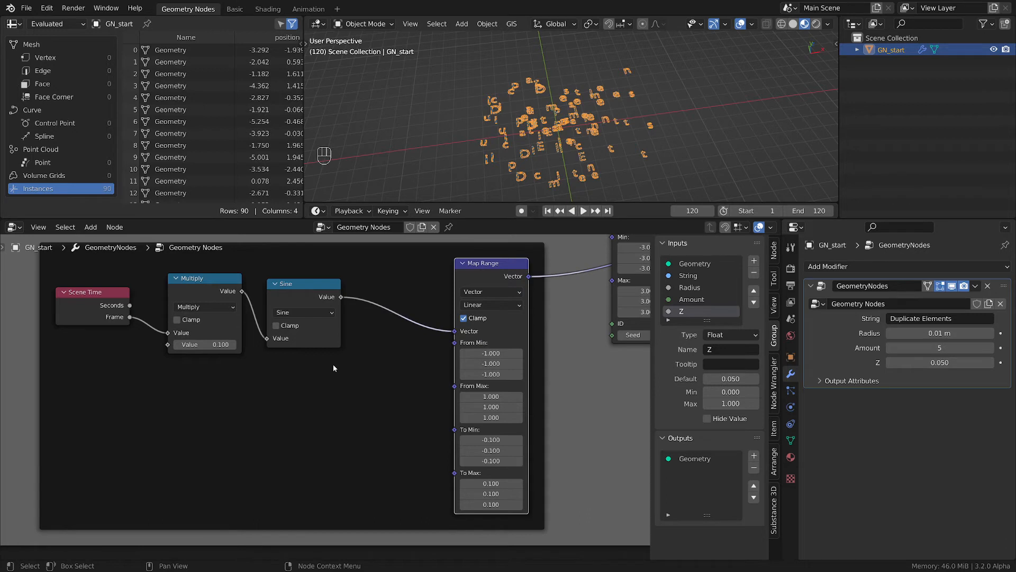
scroll(392, 378, "down", 1)
key("shift+a")
mouse_move(317, 388)
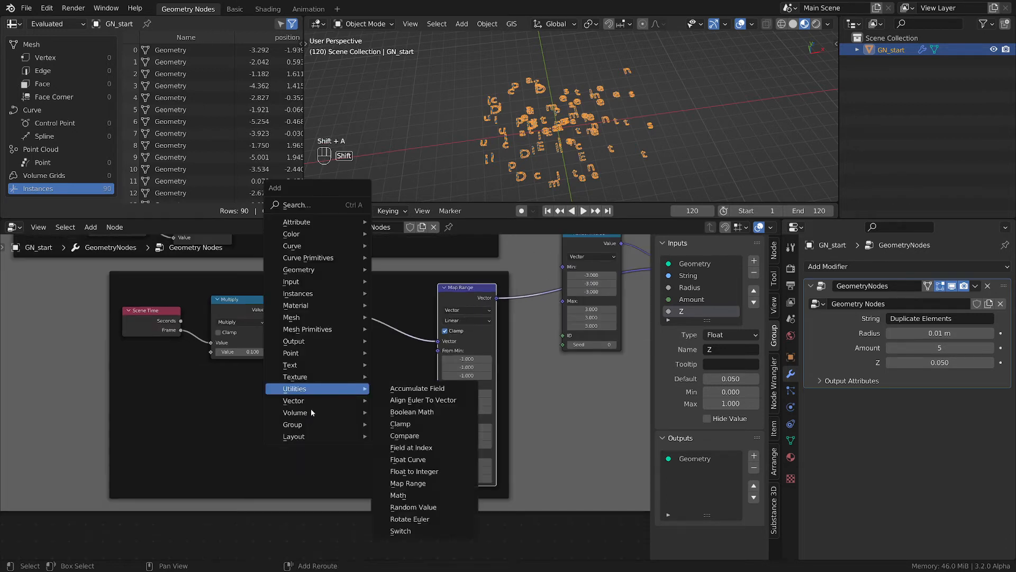
left_click(413, 506)
left_click(357, 417)
scroll(360, 417, "up", 2)
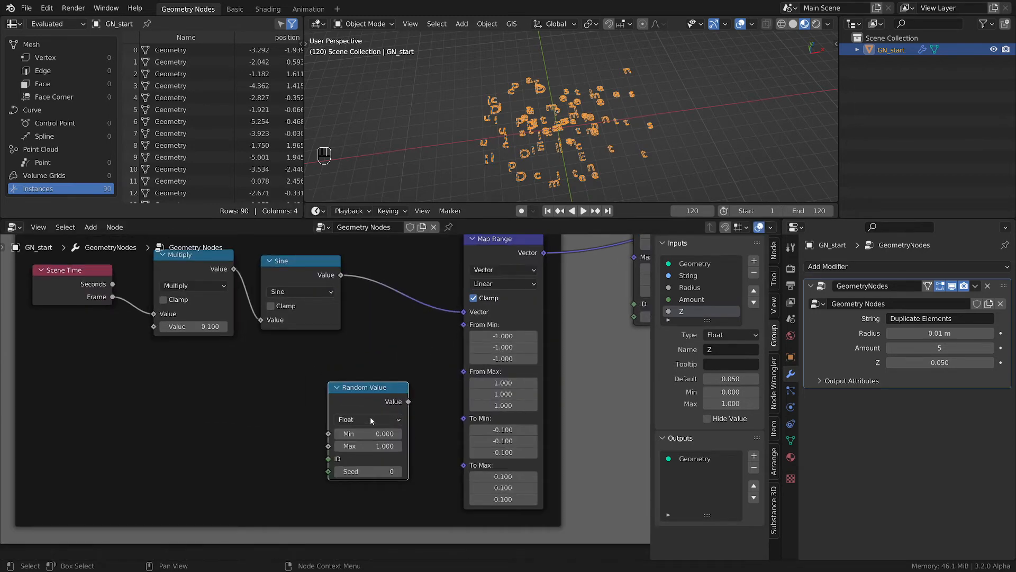
left_click(370, 417)
left_click(365, 459)
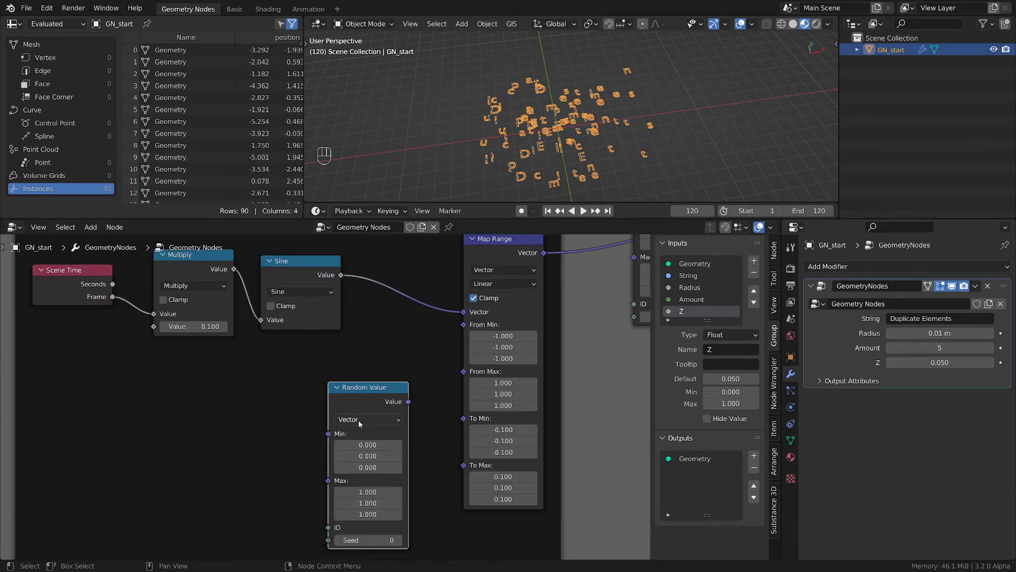
Move the Scene Time, Multiply and Sine nodes together away from Map Range to free space after Sine
scroll(358, 420, "down", 1)
left_click(122, 306)
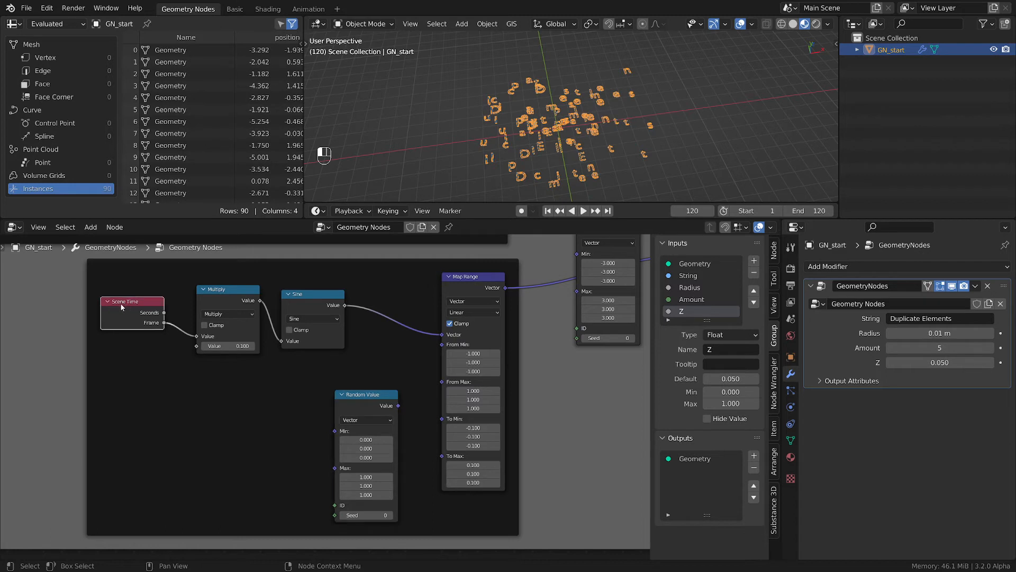
left_click(212, 297, "shift")
left_click(299, 300, "shift")
key("g")
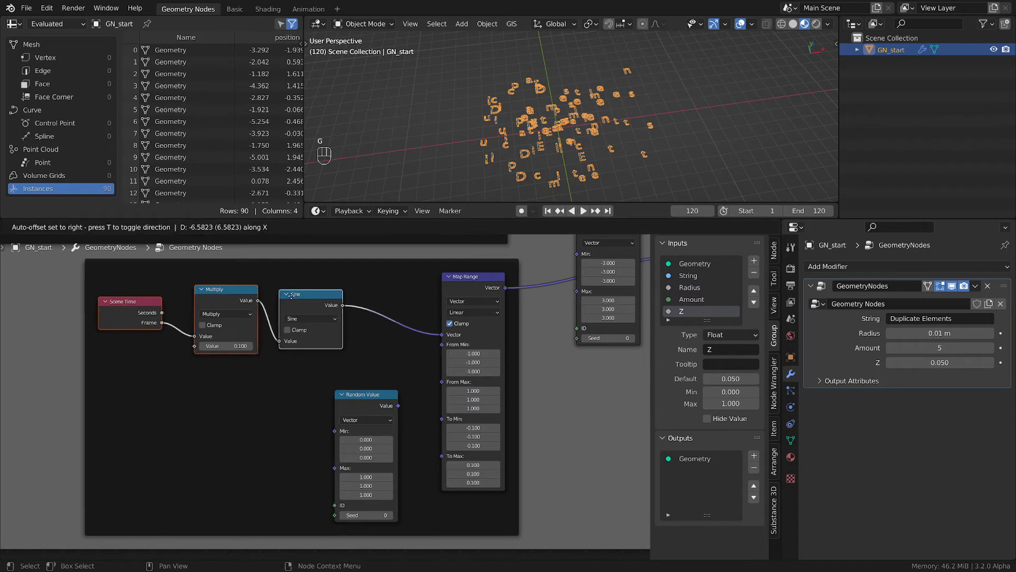
left_click(199, 300)
Insert a Vector Math node on the link between Sine and Map Range and set its operation to Multiply
key("shift+a")
mouse_move(296, 355)
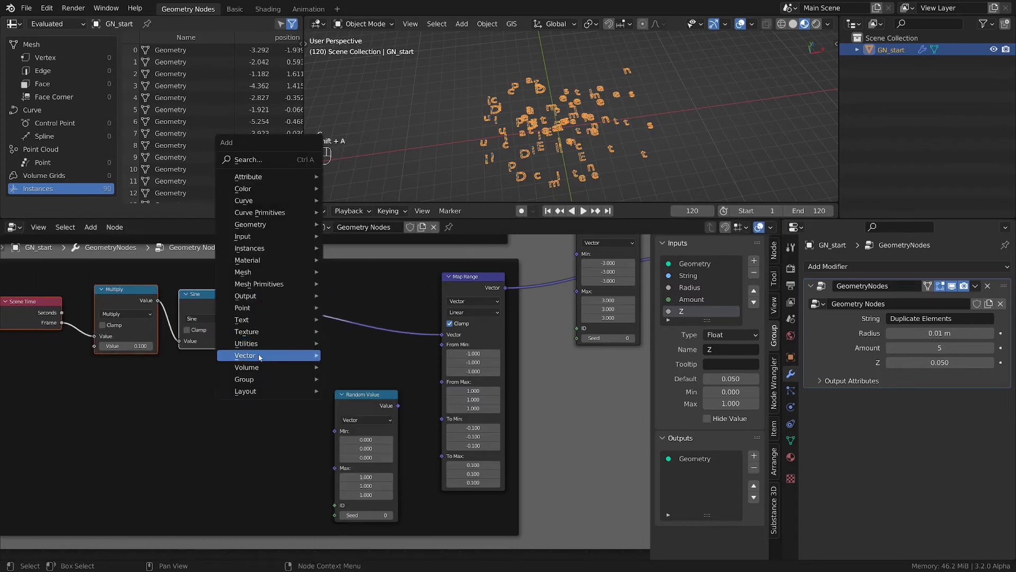
left_click(360, 390)
left_click(363, 326)
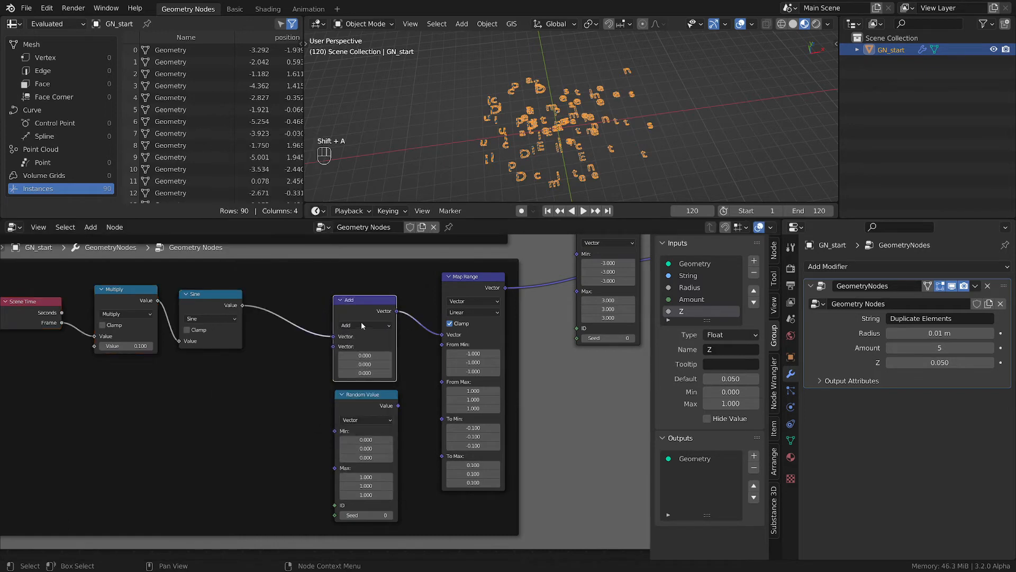
left_click(365, 325)
left_click(359, 355)
scroll(273, 396, "up", 1)
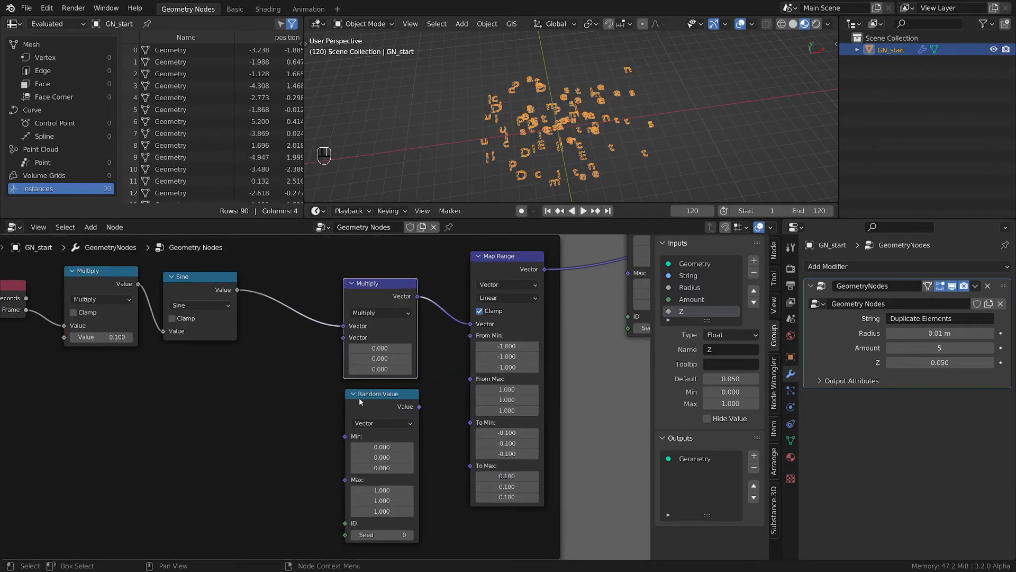
Wire the vector Random Value node into the vector Multiply's second input, place it below Sine, and set its Min components to -1
left_click_drag(359, 397, 347, 343)
left_click_drag(233, 382, 288, 364)
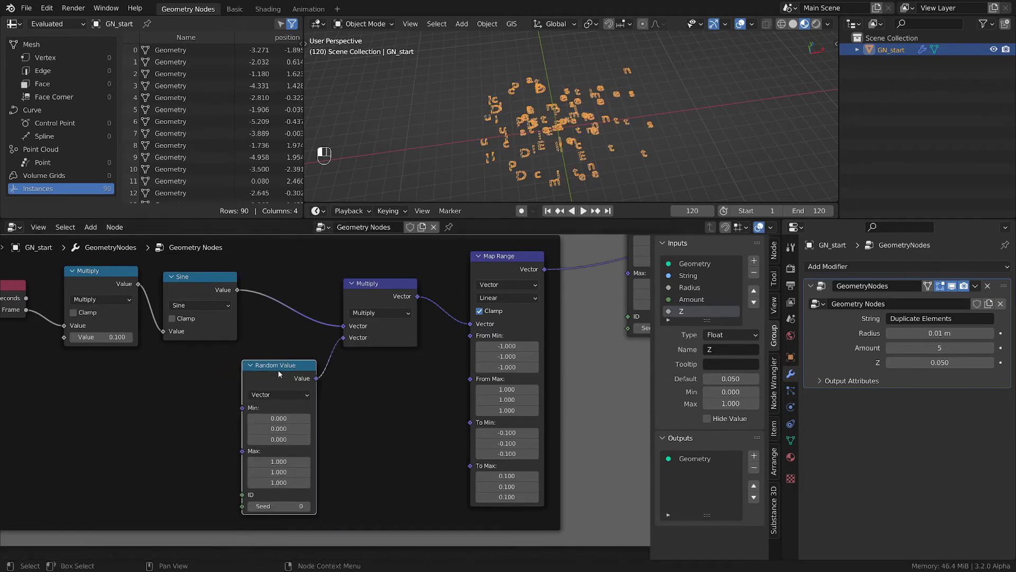
left_click(282, 418)
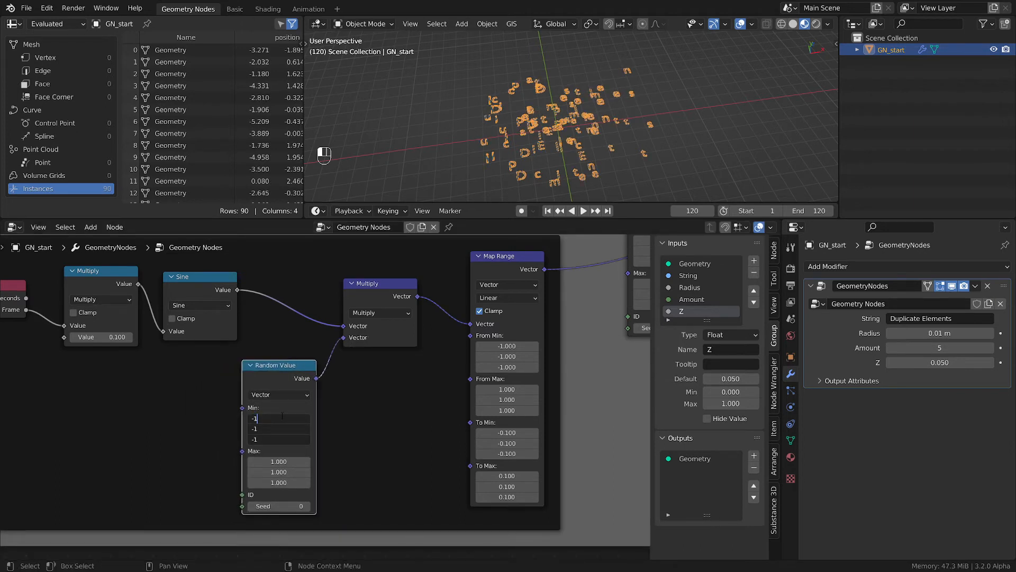
key("Return")
Play the animation and examine the letters' randomized movement from several angles and distances
key("space")
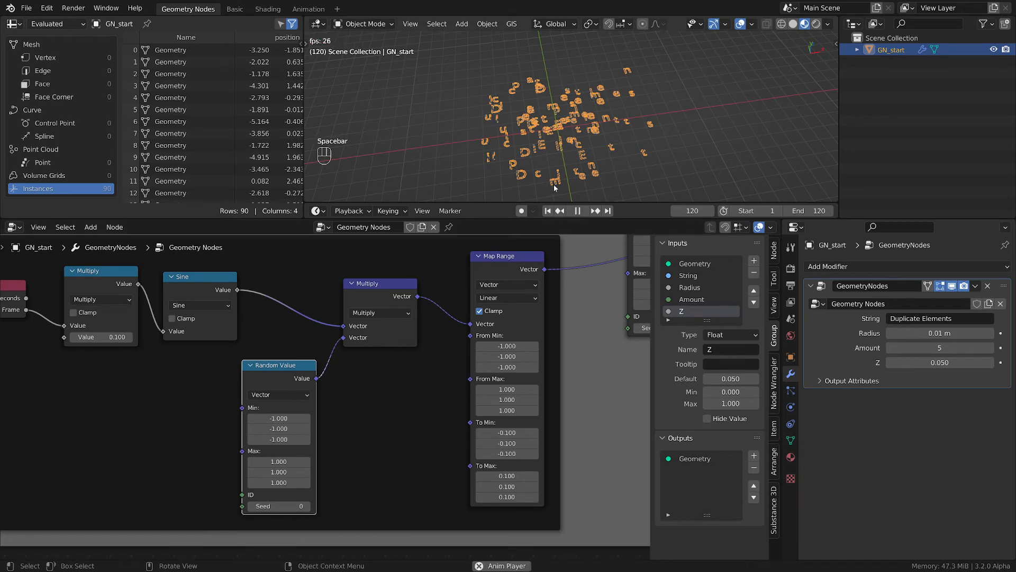
scroll(562, 137, "up", 4)
scroll(565, 137, "down", 4)
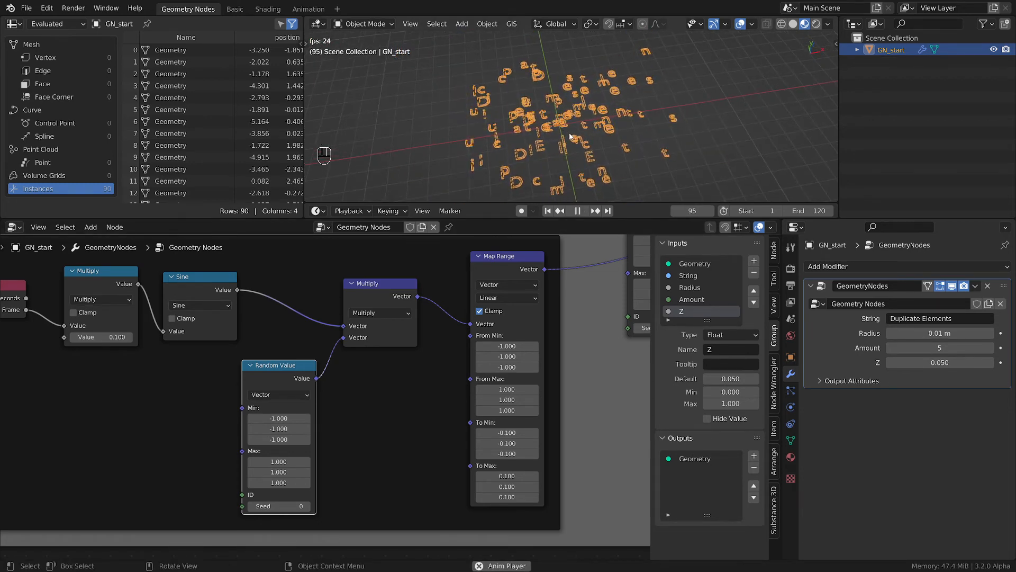
middle_click_drag(582, 147, 584, 101)
key("super+Tab")
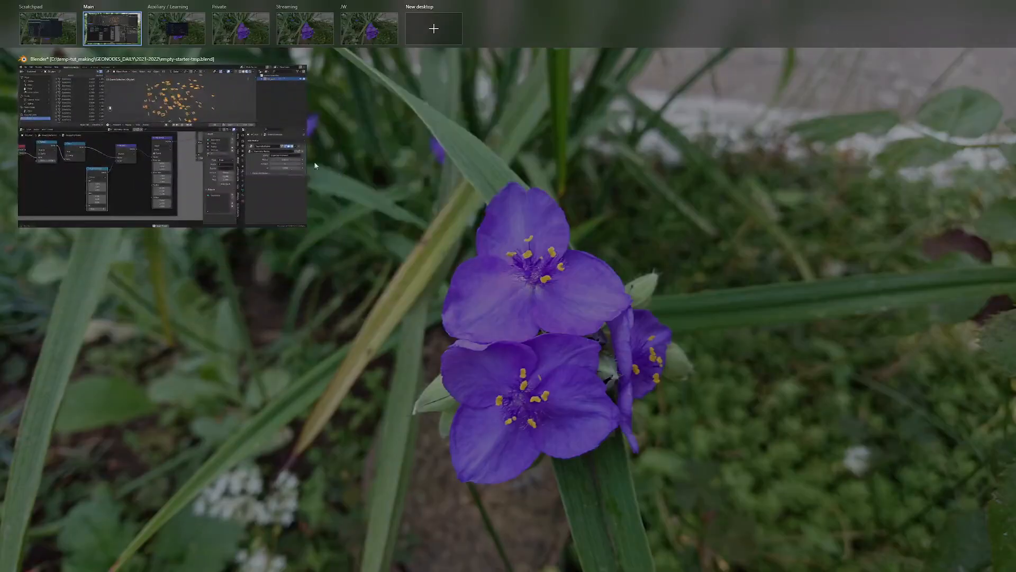
left_click(238, 136)
middle_click_drag(238, 136, 505, 128)
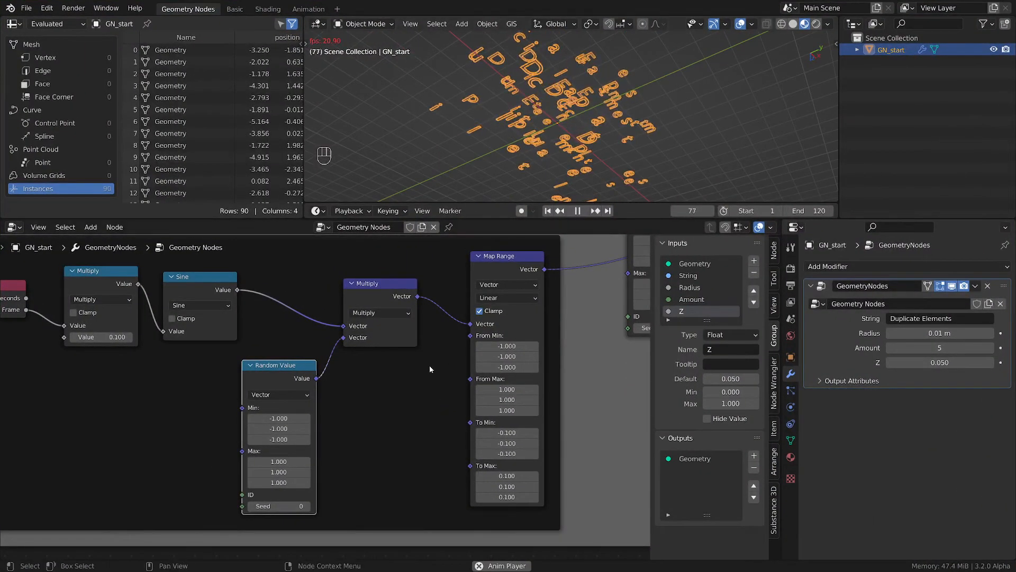
middle_click_drag(486, 175, 542, 211)
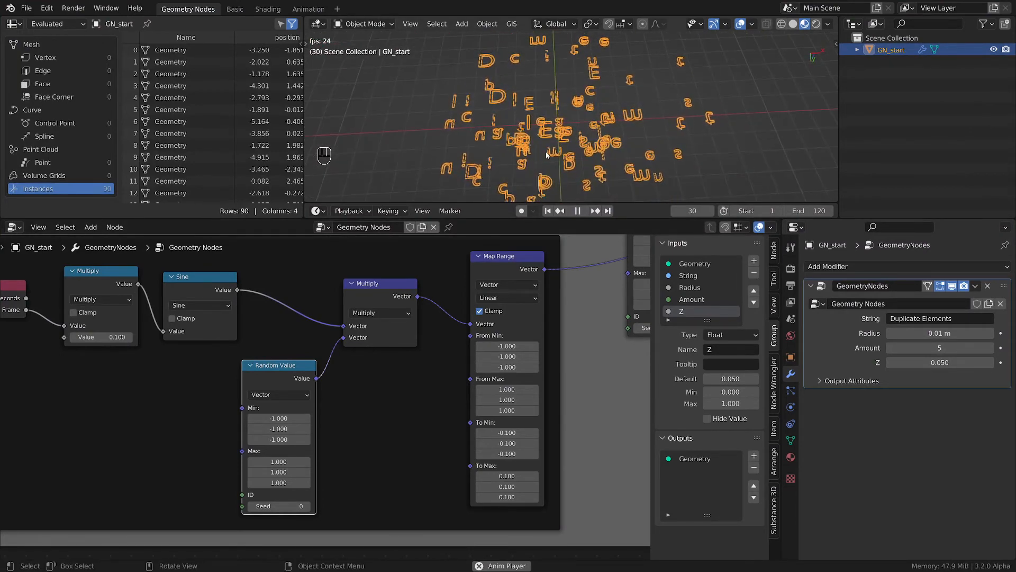
key("space")
Shift the Sine node and the Multiply node before it away from Scene Time to make room between them
middle_click_drag(166, 474, 414, 487)
scroll(333, 358, "up", 1)
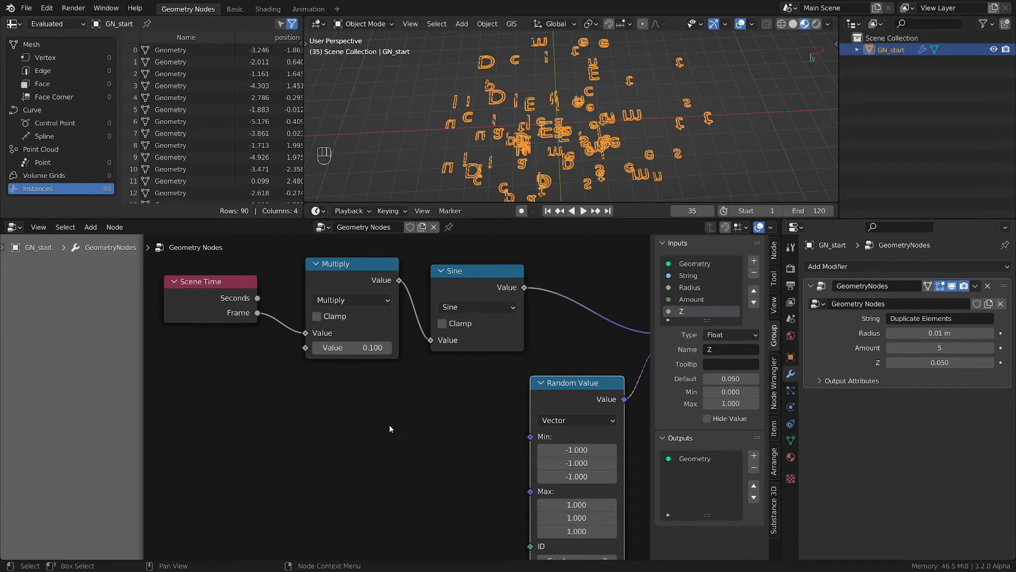
middle_click_drag(310, 405, 409, 404)
scroll(344, 410, "up", 1)
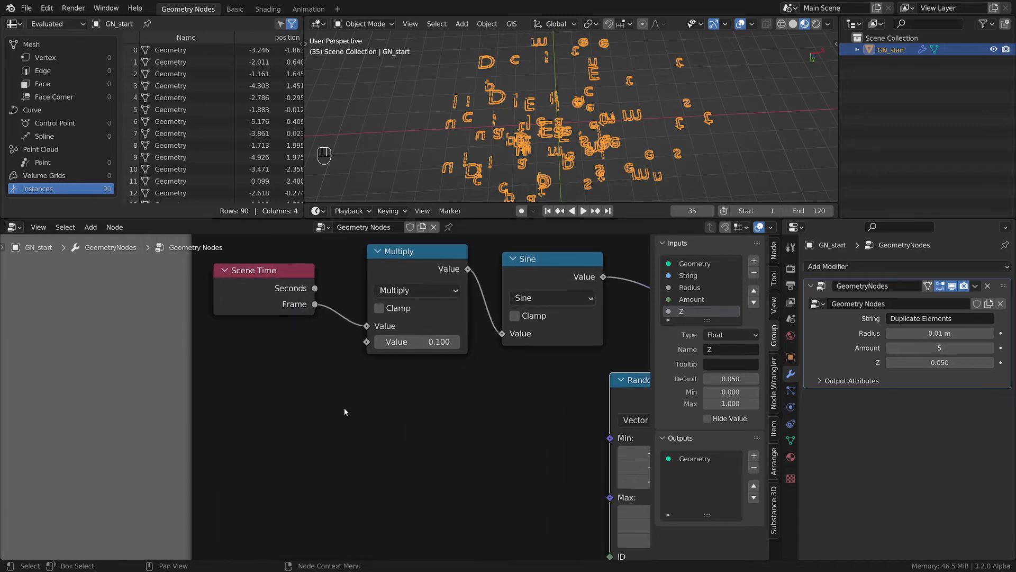
scroll(340, 408, "down", 3)
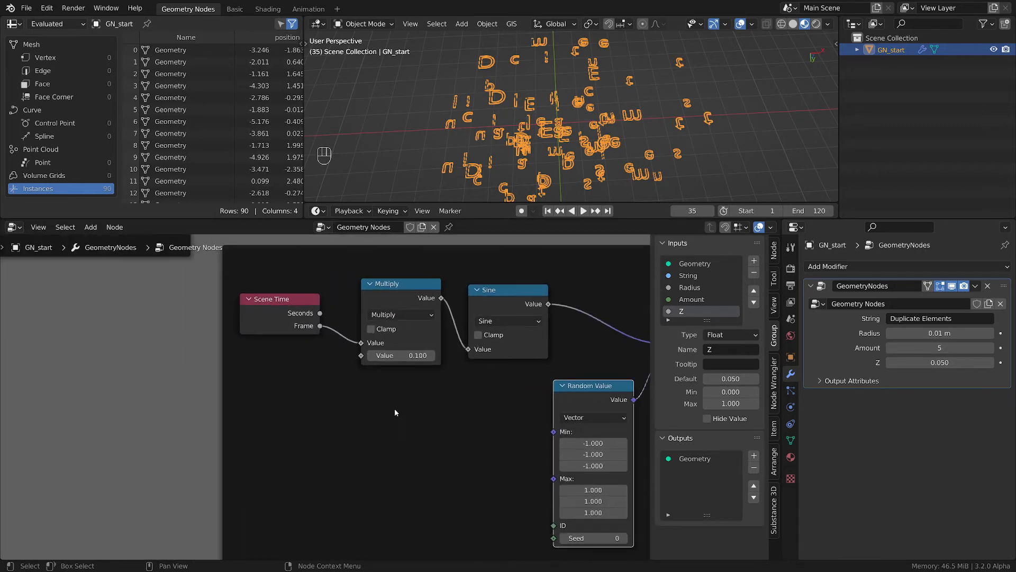
middle_click_drag(394, 408, 421, 417)
left_click_drag(487, 300, 541, 294)
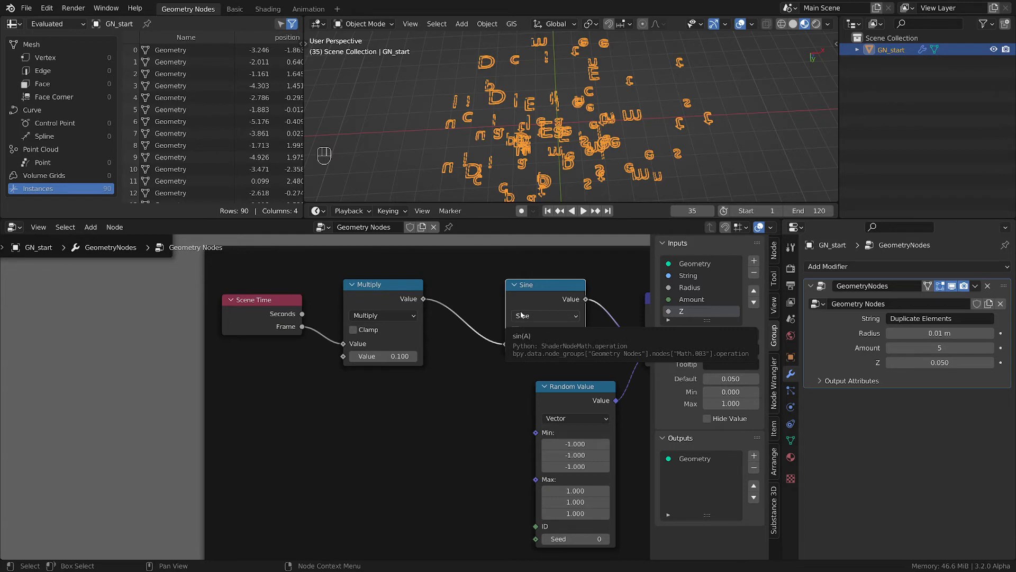
left_click_drag(381, 284, 418, 285)
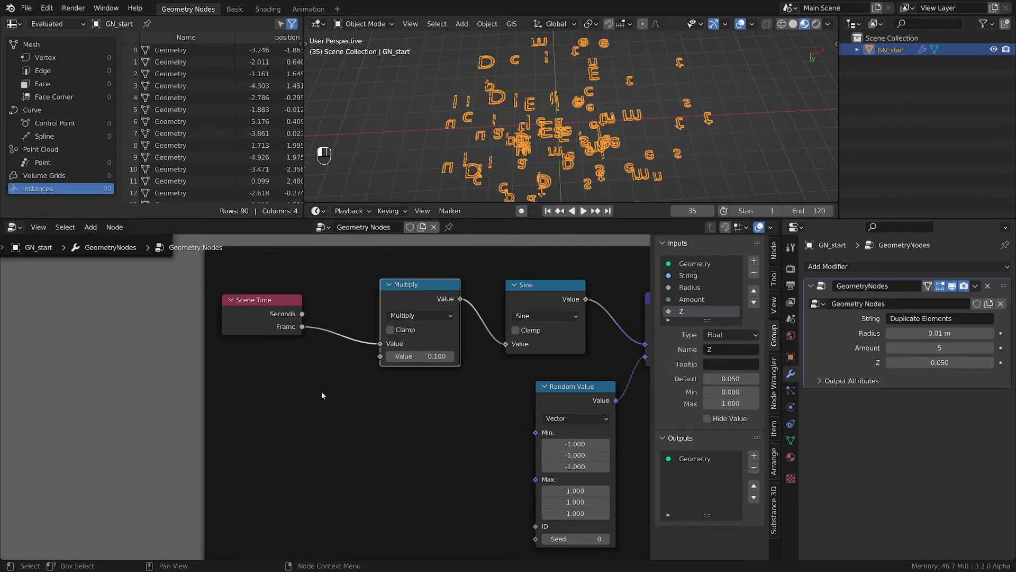
Add a float Random Value node below Scene Time and connect its Value to the second input of the Multiply node before Sine
middle_click_drag(337, 437, 415, 425)
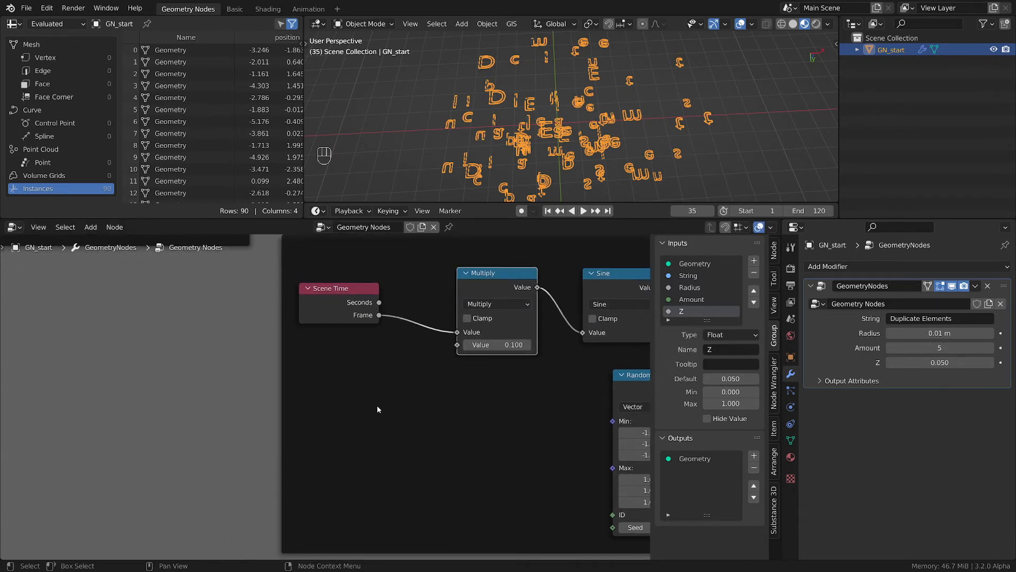
key("shift+a")
mouse_move(362, 413)
mouse_move(331, 395)
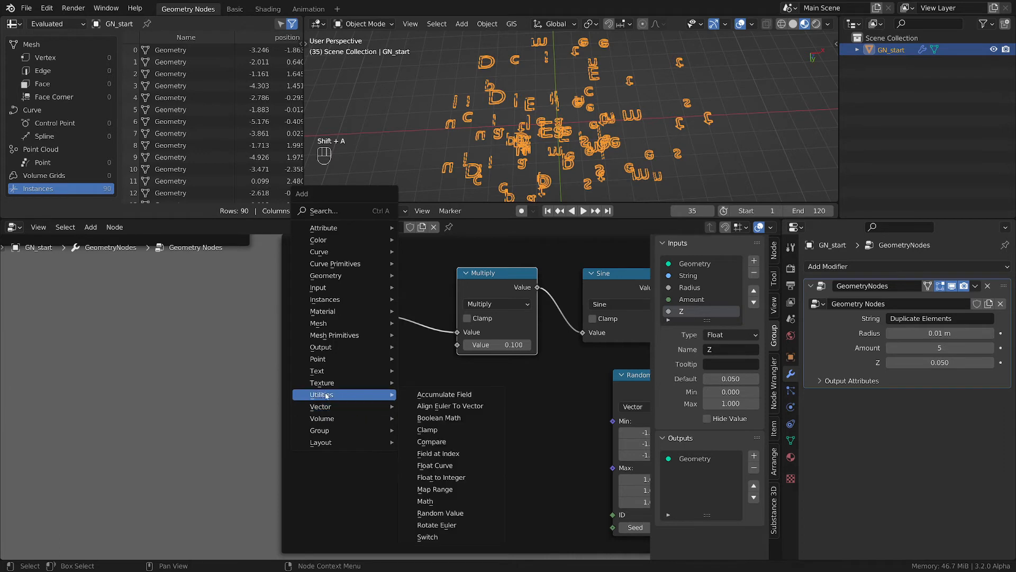
left_click(440, 513)
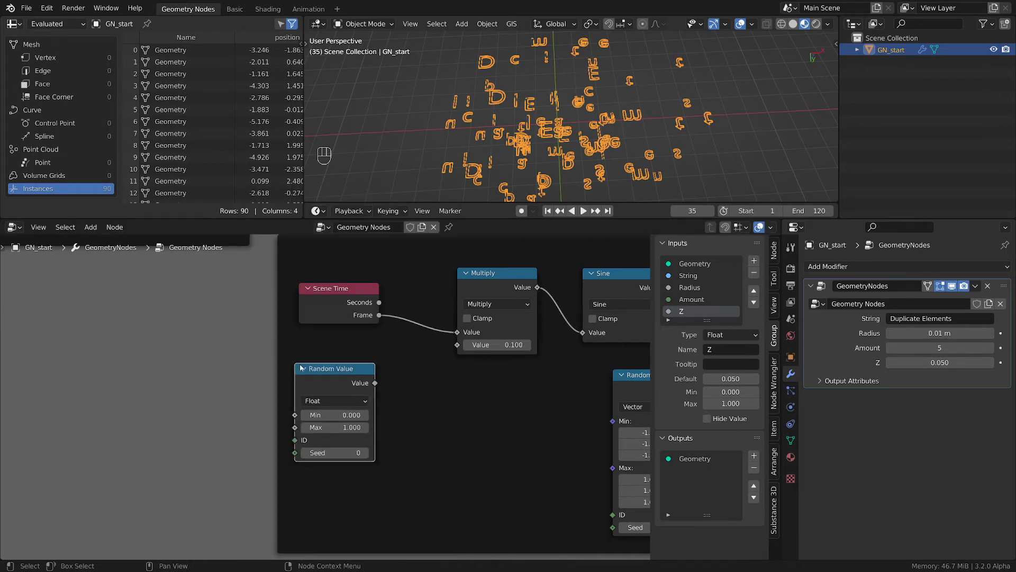
scroll(410, 401, "up", 1)
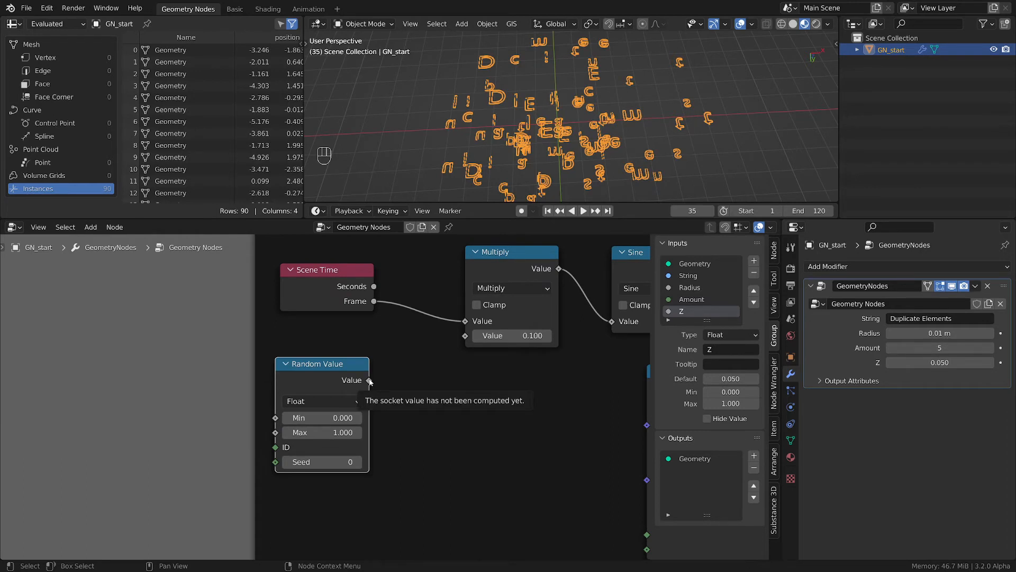
left_click_drag(370, 381, 467, 337)
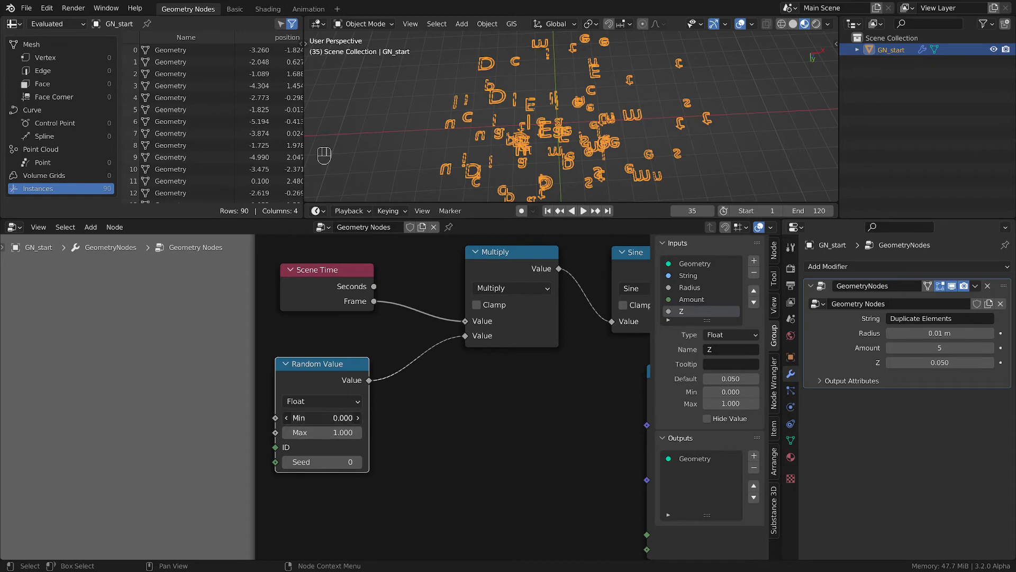
Play the animation briefly to check the letters, and move the float Random Value node closer to the Multiply node
key("space")
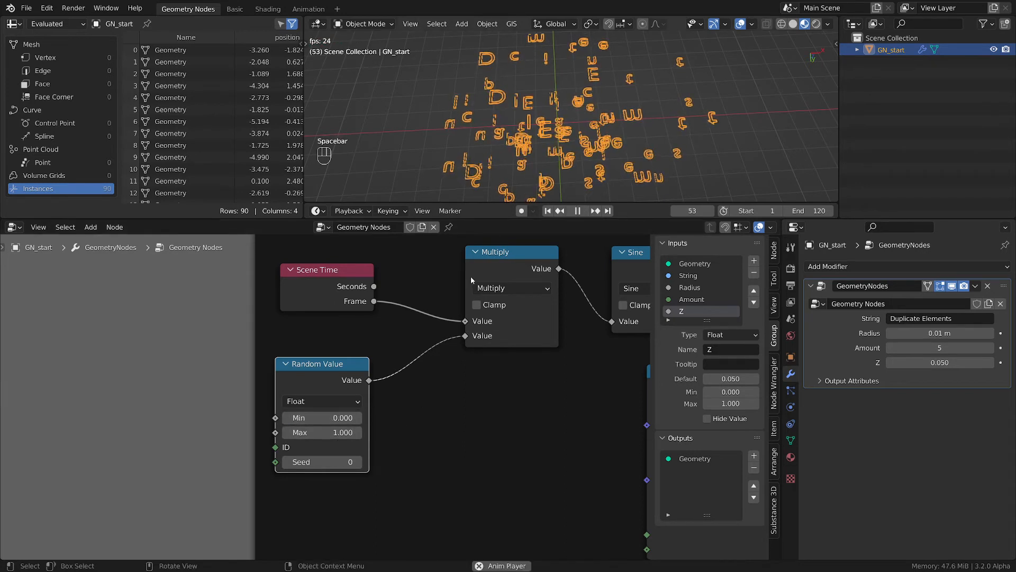
key("space")
middle_click_drag(345, 367, 407, 370)
left_click_drag(407, 370, 470, 365)
scroll(415, 440, "up", 1)
scroll(445, 408, "up", 1)
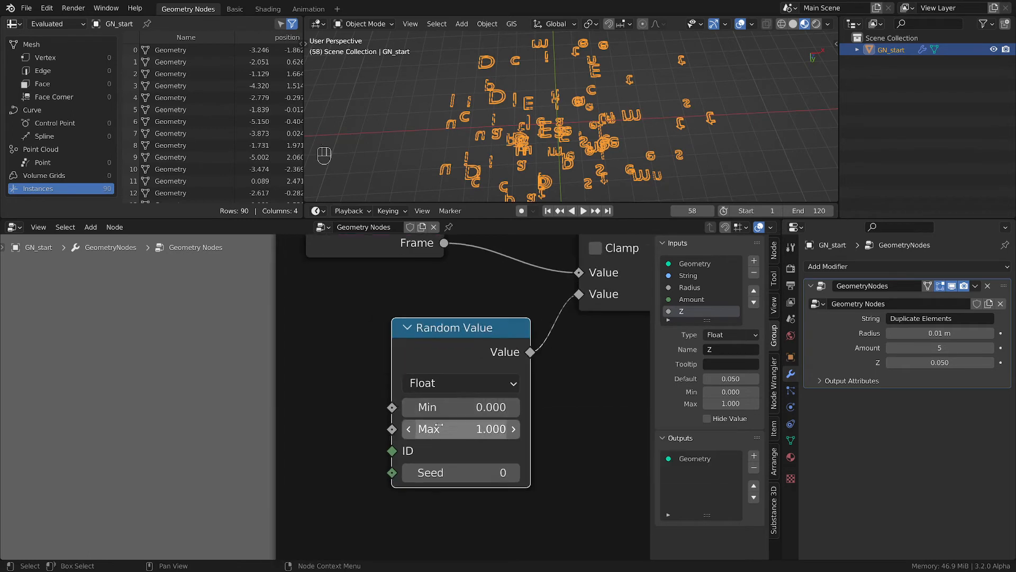
Set the float Random Value node's Min to 0.1 and Max to 0.5, and play the animation briefly to check the speed
left_click(466, 406)
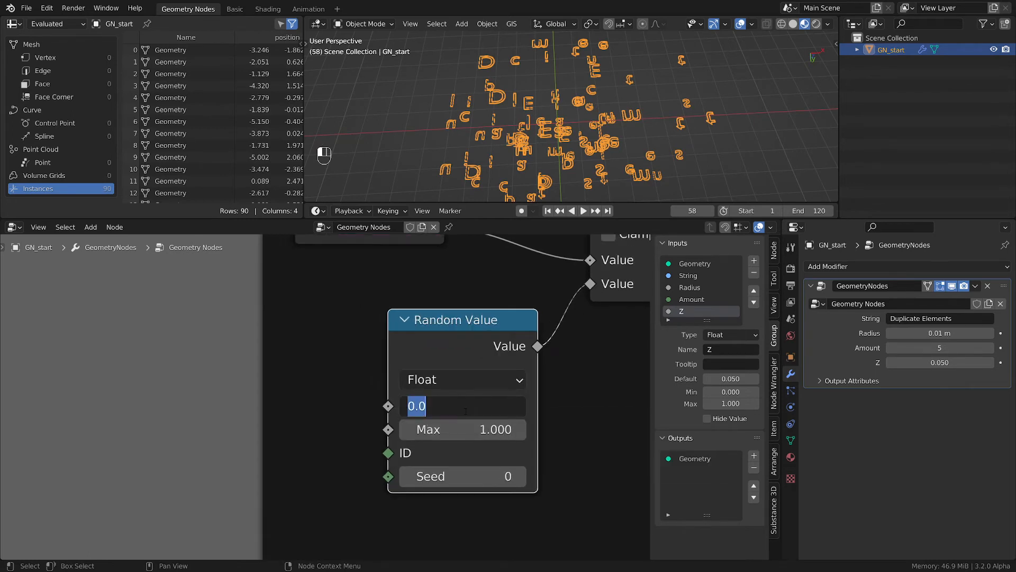
type(".1")
key("Return")
left_click(468, 429)
type(".")
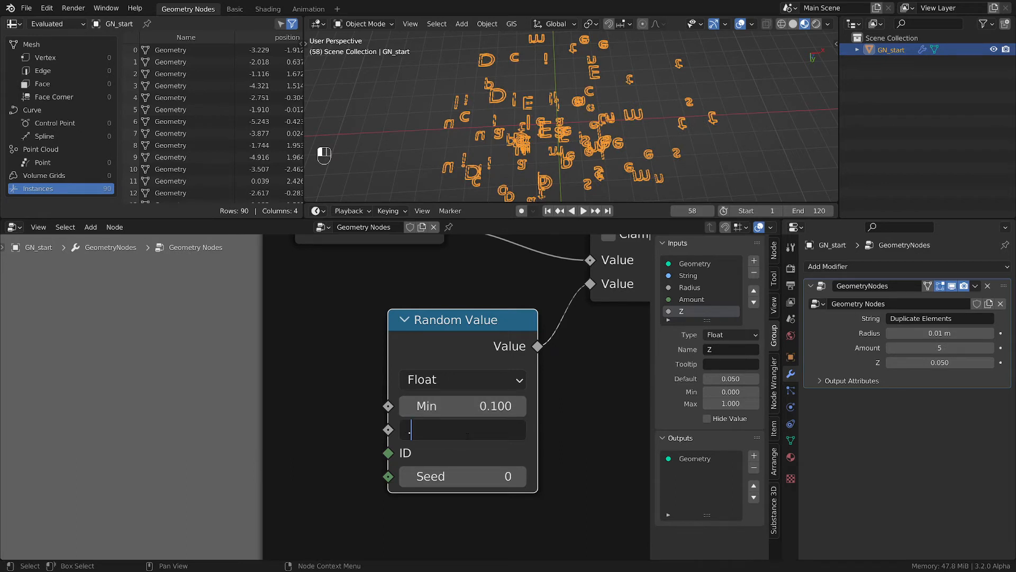
type("5")
key("Return")
key("space")
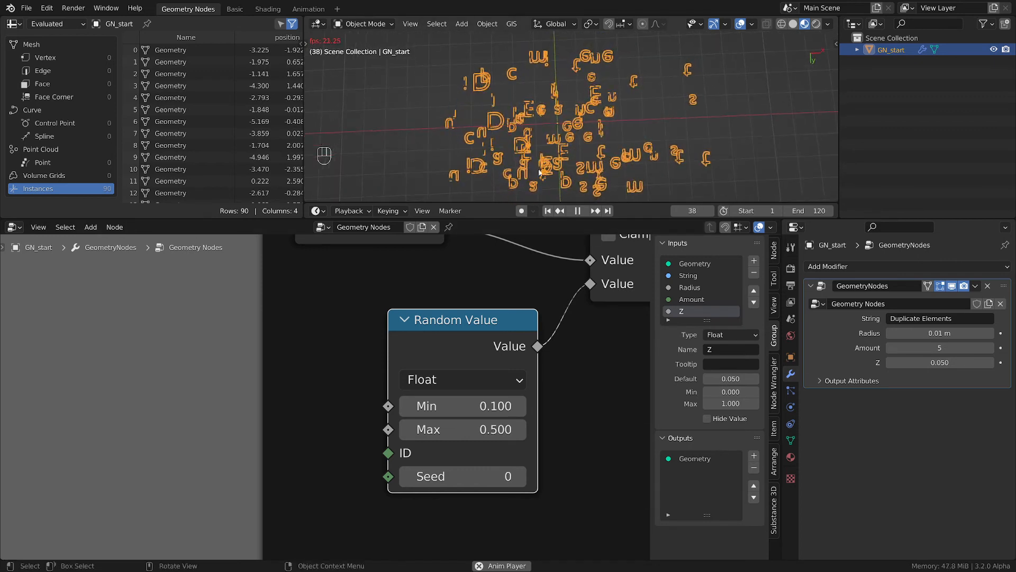
key("space")
Nudge the Multiply node between Scene Time and Sine into a tidier position and examine the letters up close
scroll(539, 380, "down", 1)
middle_click_drag(546, 398, 392, 443)
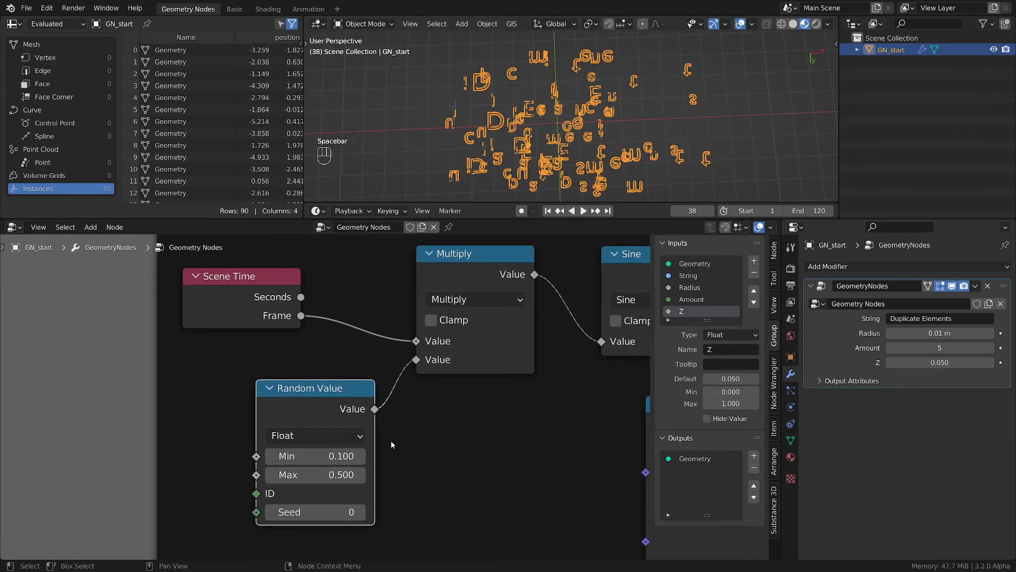
left_click_drag(469, 258, 466, 256)
middle_click_drag(572, 132, 587, 72)
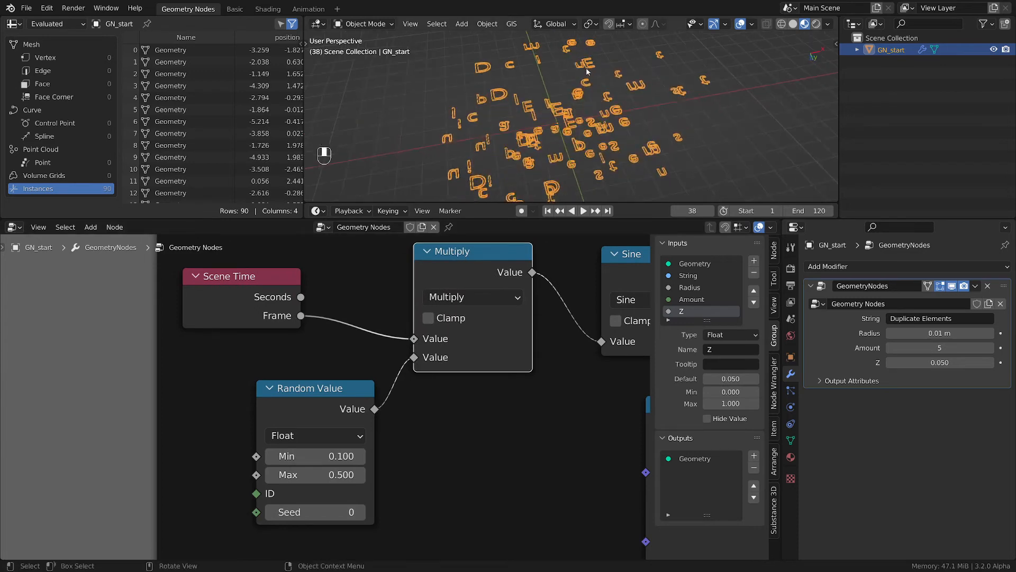
scroll(606, 141, "up", 3)
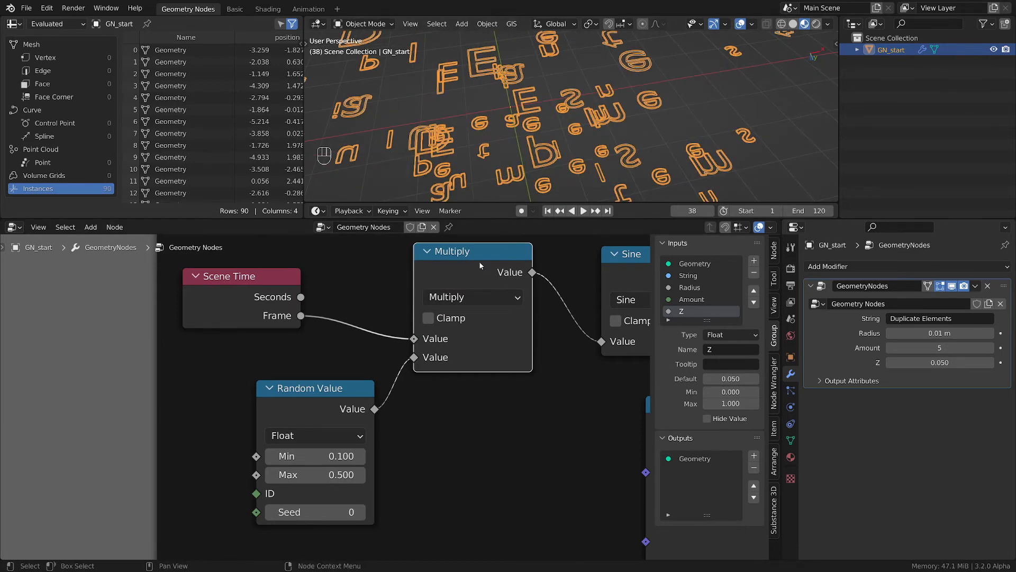
left_click_drag(480, 265, 487, 264)
scroll(567, 125, "down", 2)
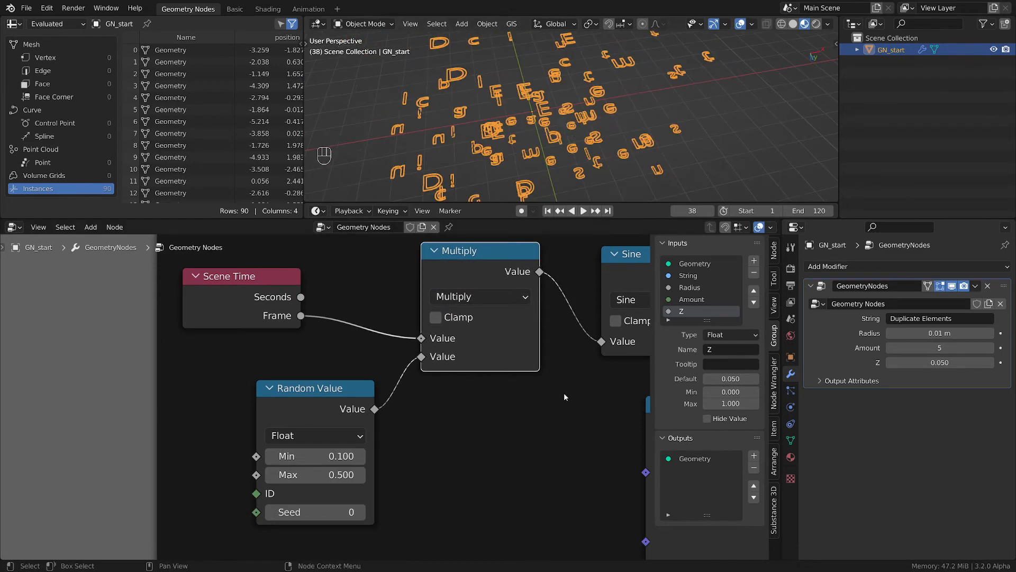
Shift the frame holding the Scene Time and Sine nodes slightly away from the unframed vector Random Value node
scroll(564, 395, "down", 6)
middle_click_drag(564, 401, 186, 393)
scroll(333, 401, "down", 4)
scroll(388, 356, "down", 3)
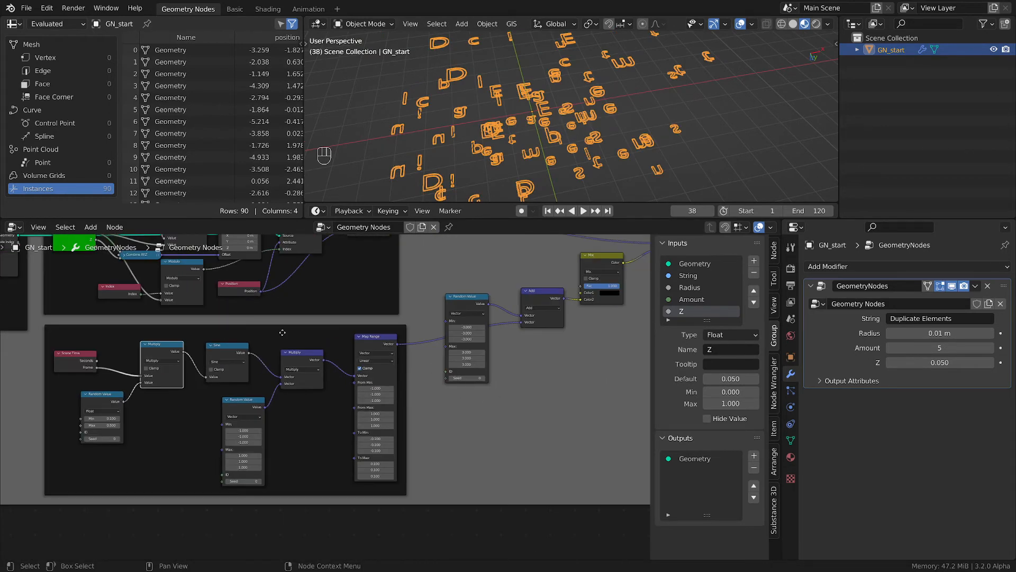
left_click_drag(282, 333, 264, 335)
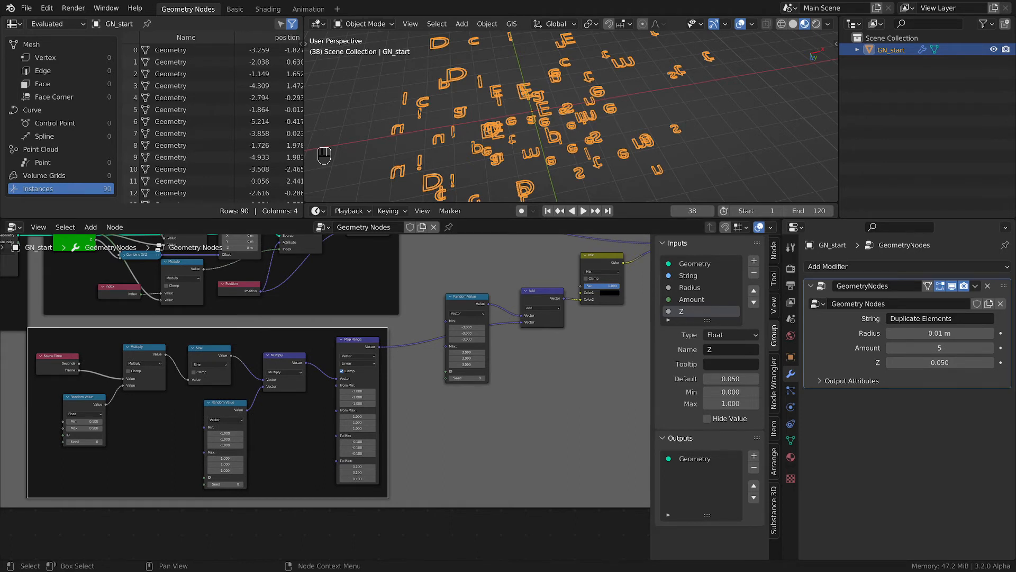
scroll(522, 345, "up", 4)
scroll(584, 361, "down", 2)
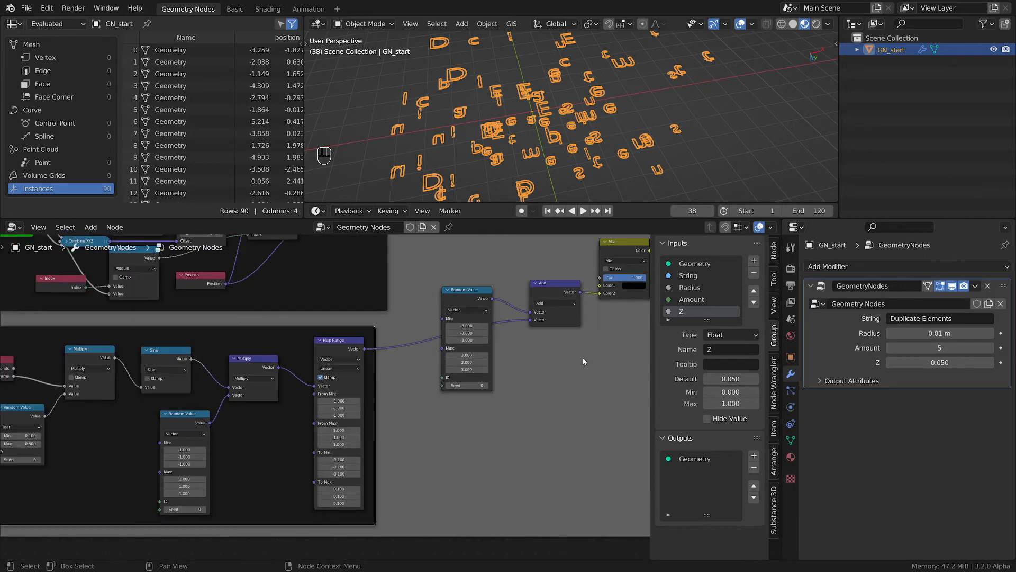
scroll(584, 361, "down", 1)
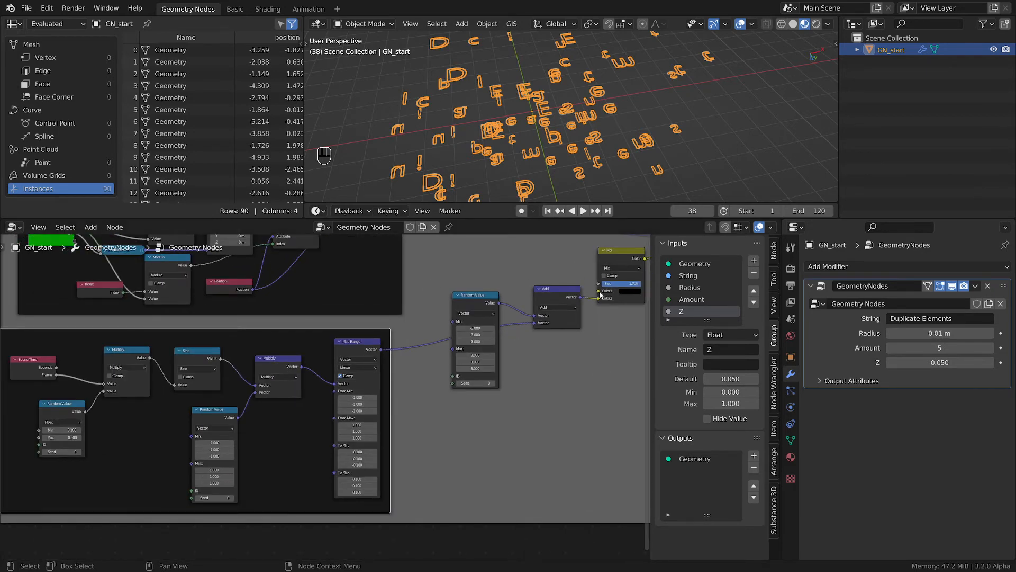
Try the Mix node's Fac at 0, switch the viewport to a top view, and return Fac to 1
middle_click_drag(494, 395, 408, 455)
scroll(532, 374, "up", 3)
left_click_drag(533, 327, 508, 334)
middle_click_drag(656, 137, 534, 109)
key("grave")
left_click(528, 39)
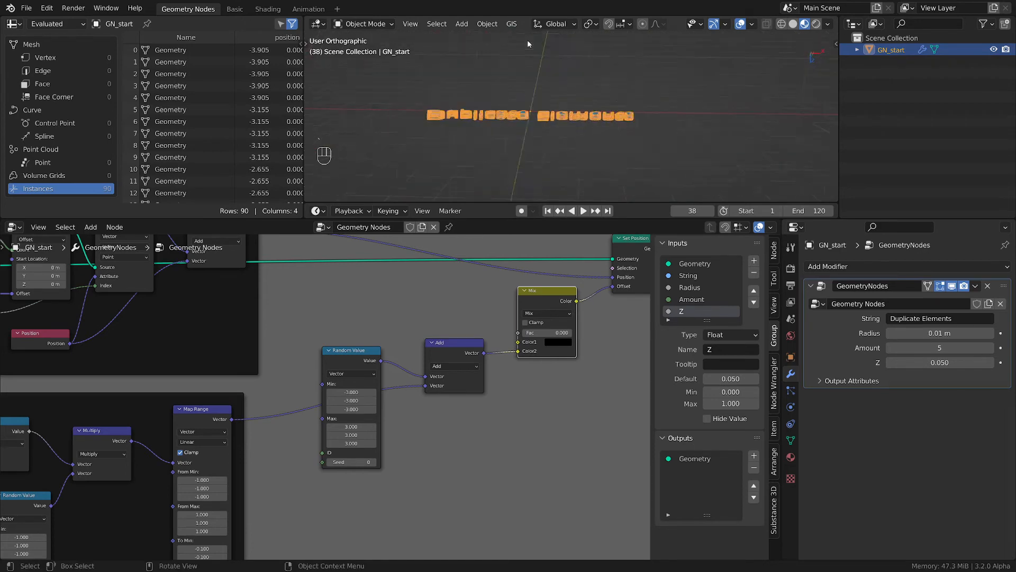
left_click_drag(538, 333, 590, 333)
Spread the Group Output, Set Material, Set Position and Mix nodes farther along to make room before them
middle_click_drag(500, 397, 208, 509)
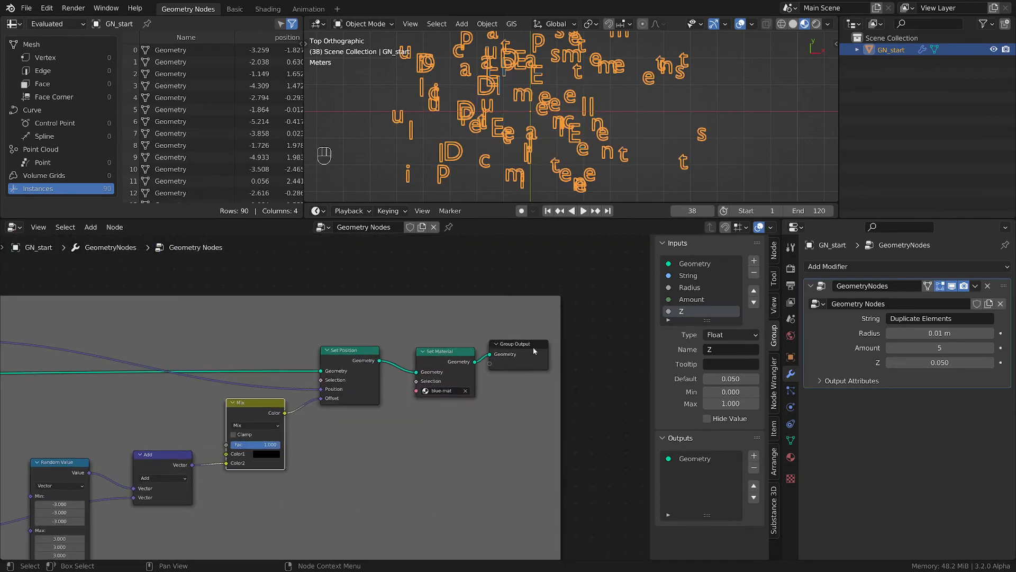
left_click_drag(533, 348, 630, 344)
left_click_drag(455, 351, 523, 344)
left_click_drag(346, 350, 428, 343)
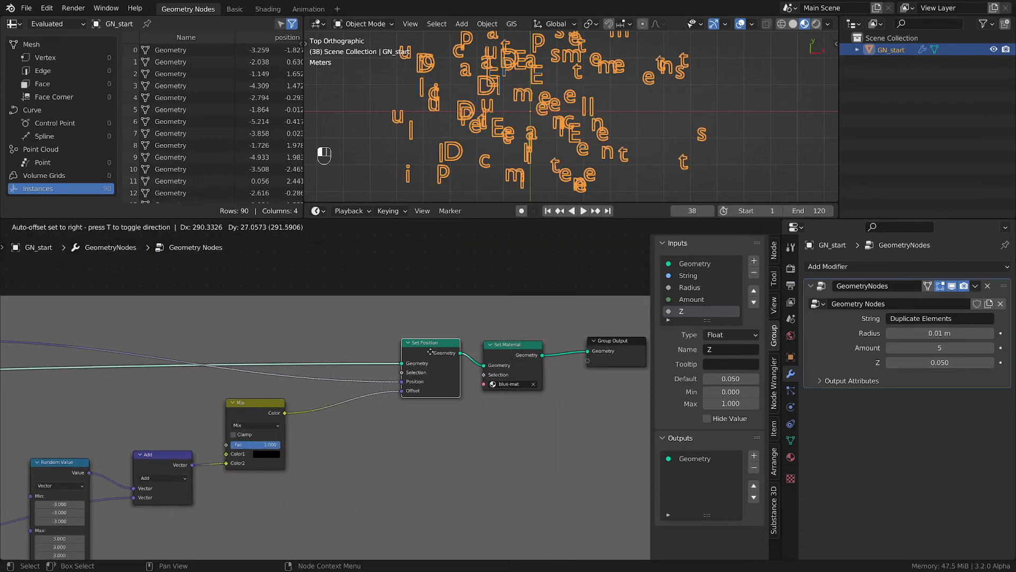
left_click_drag(247, 402, 290, 403)
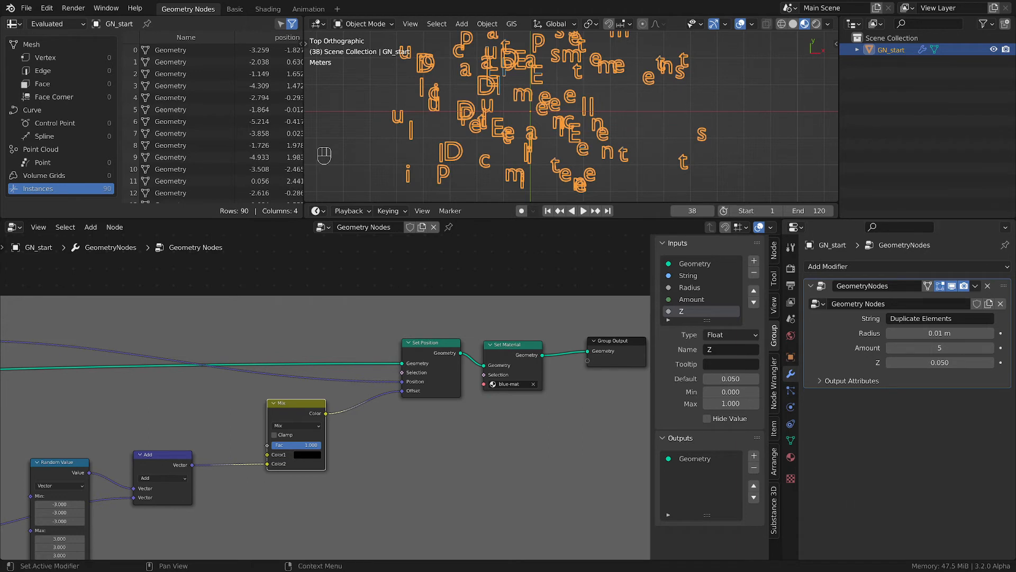
Add a float Random Value node, connect its Value to the Mix node's Fac, and place it above the vector Random Value node
middle_click_drag(200, 391, 410, 374)
key("shift+a")
mouse_move(349, 385)
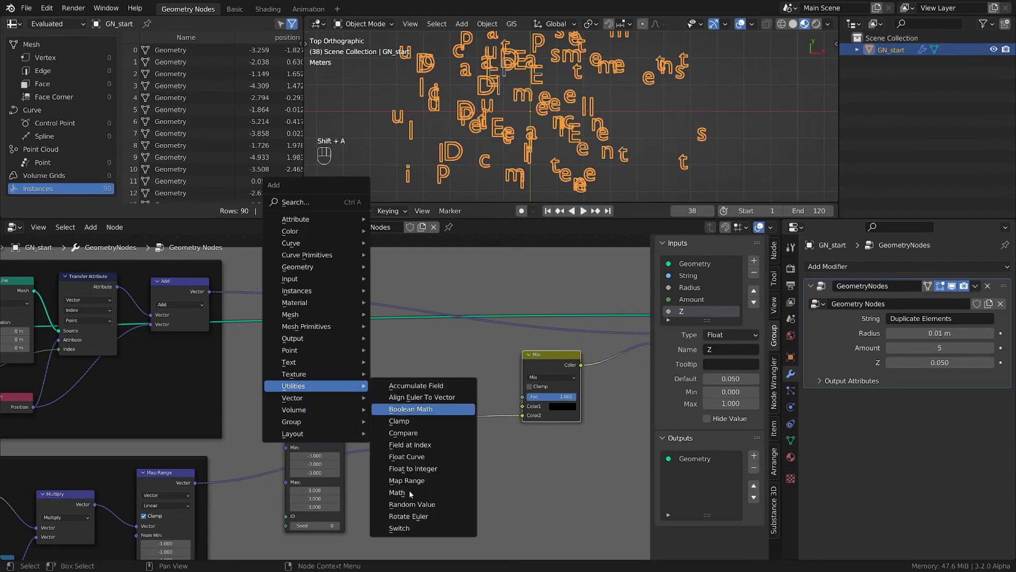
left_click(412, 504)
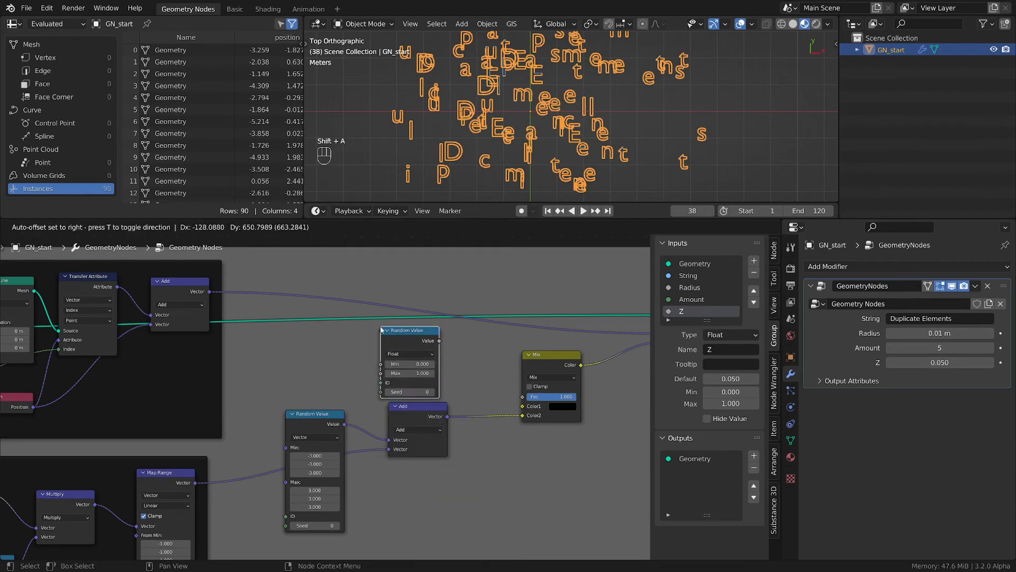
left_click(384, 328)
left_click_drag(439, 340, 522, 396)
left_click_drag(413, 332, 423, 330)
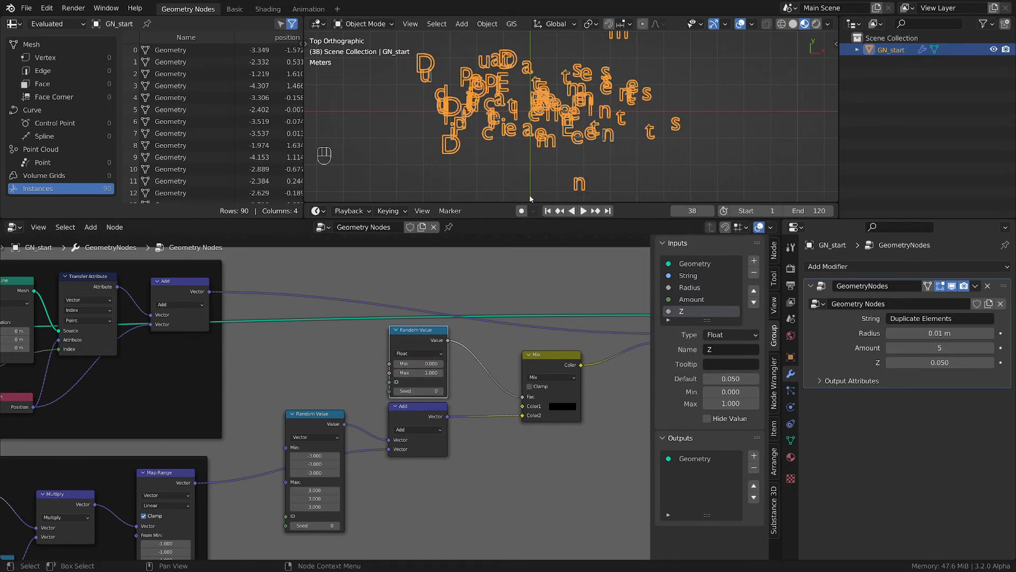
middle_click_drag(550, 101, 583, 85)
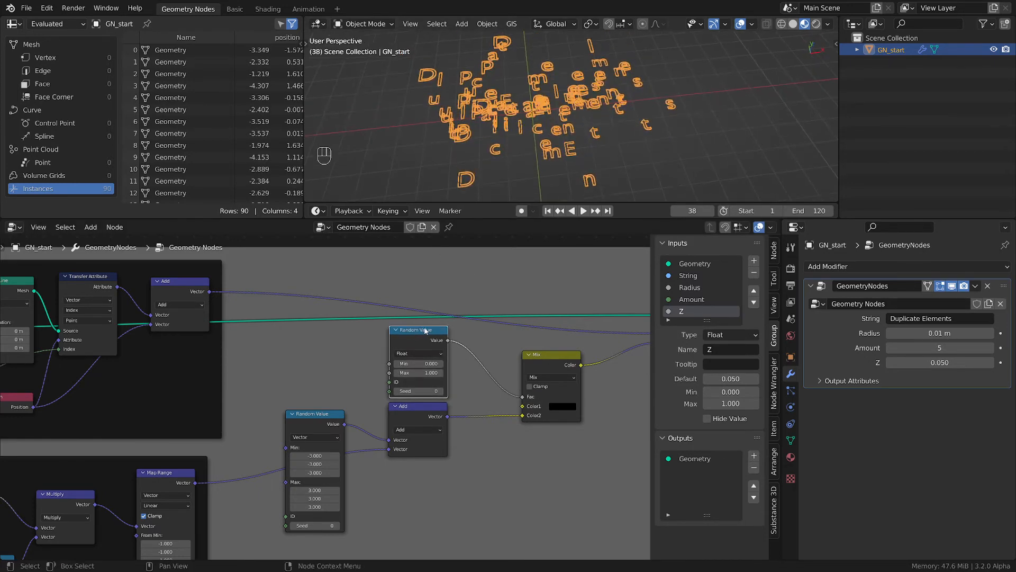
left_click_drag(425, 329, 415, 325)
middle_click_drag(292, 373, 408, 369)
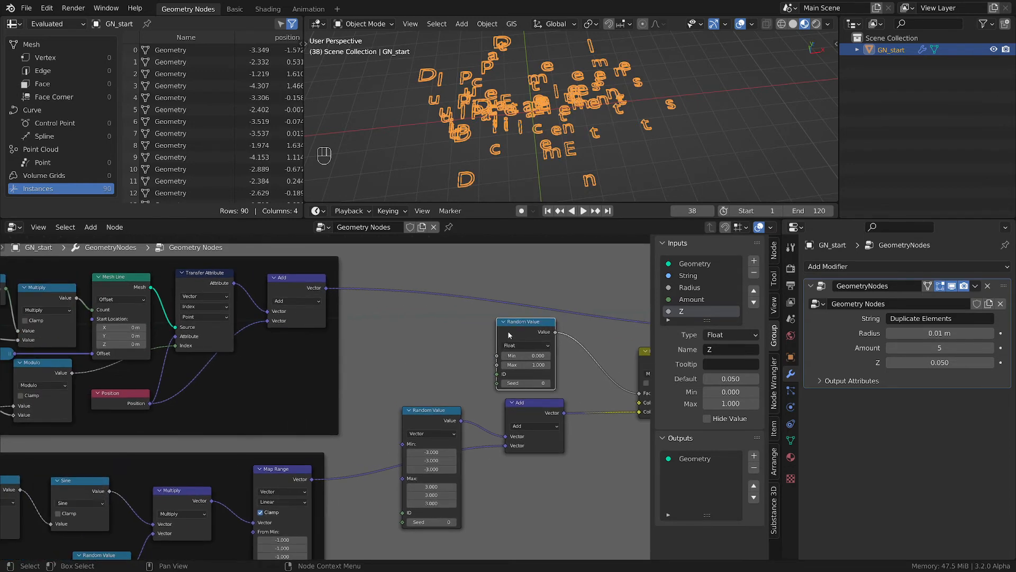
left_click_drag(509, 335, 407, 345)
key("shift+a")
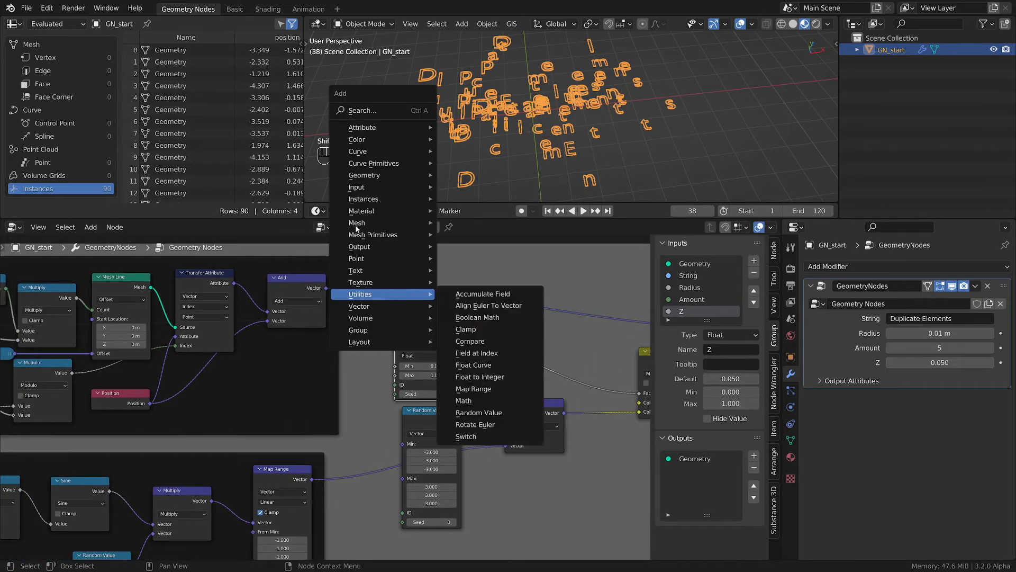
mouse_move(363, 187)
left_click(601, 329)
Duplicate the green Group Input node and place the copy above the float Random Value node that drives Fac
scroll(510, 357, "down", 7)
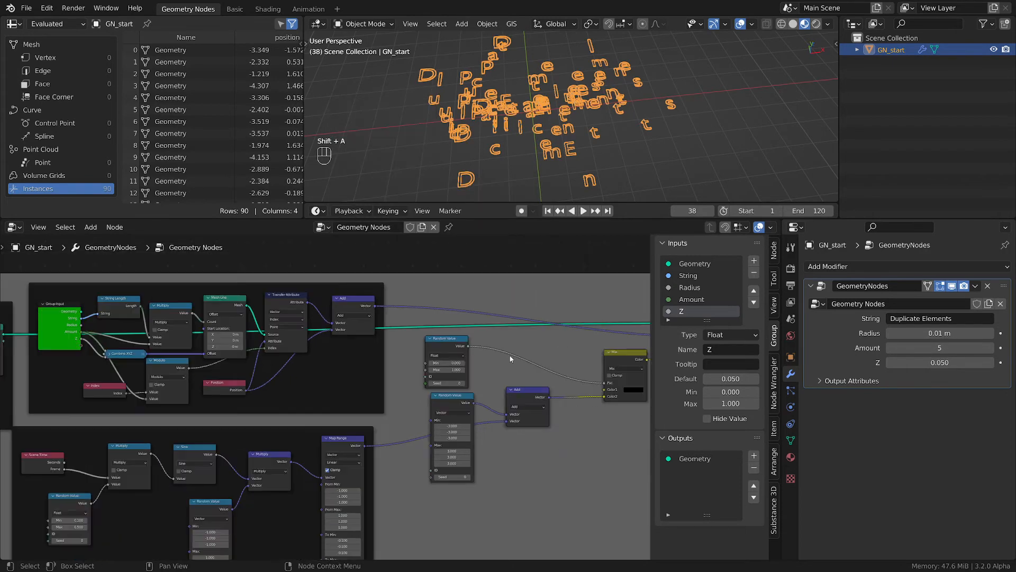
left_click(149, 320)
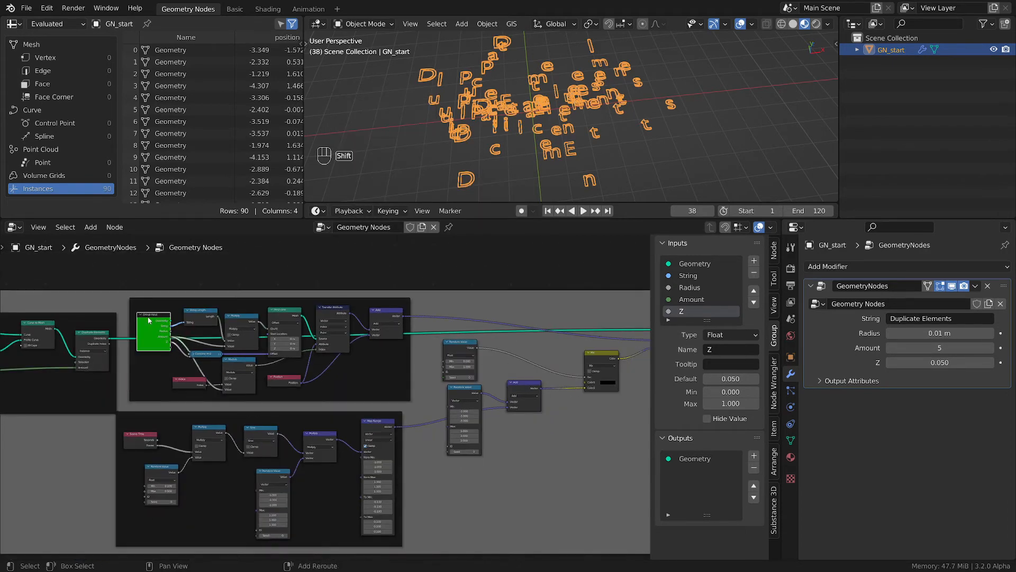
key("ctrl+c")
key("ctrl+v")
key("g")
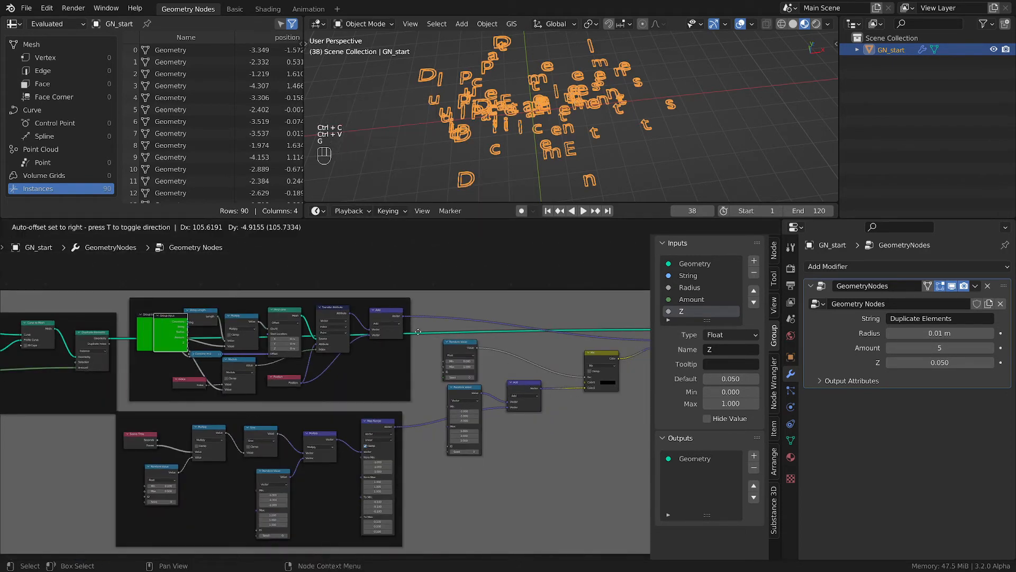
left_click(524, 318)
scroll(526, 317, "up", 3)
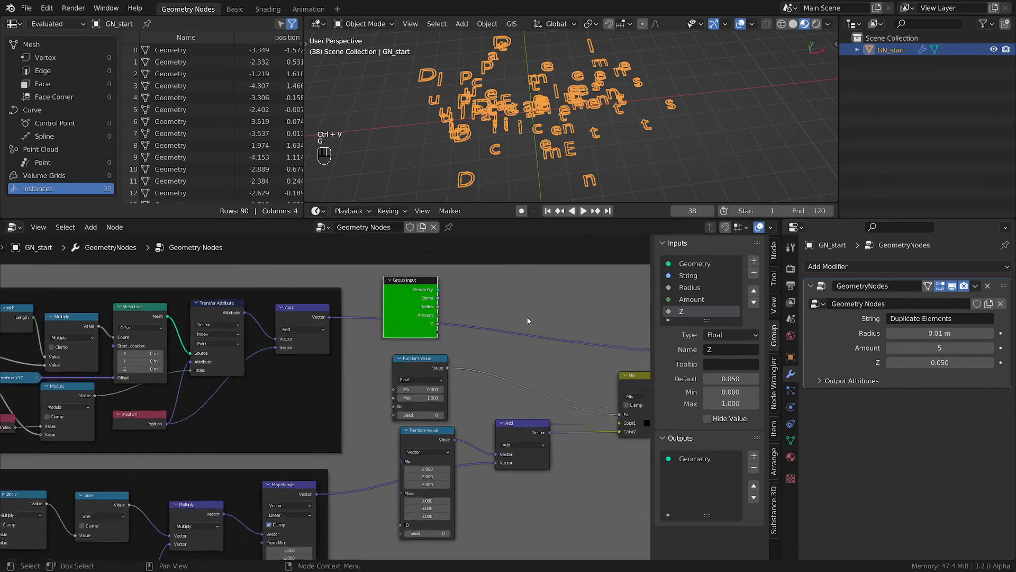
middle_click_drag(510, 317, 448, 341)
left_click_drag(340, 315, 341, 309)
middle_click_drag(460, 390, 421, 354)
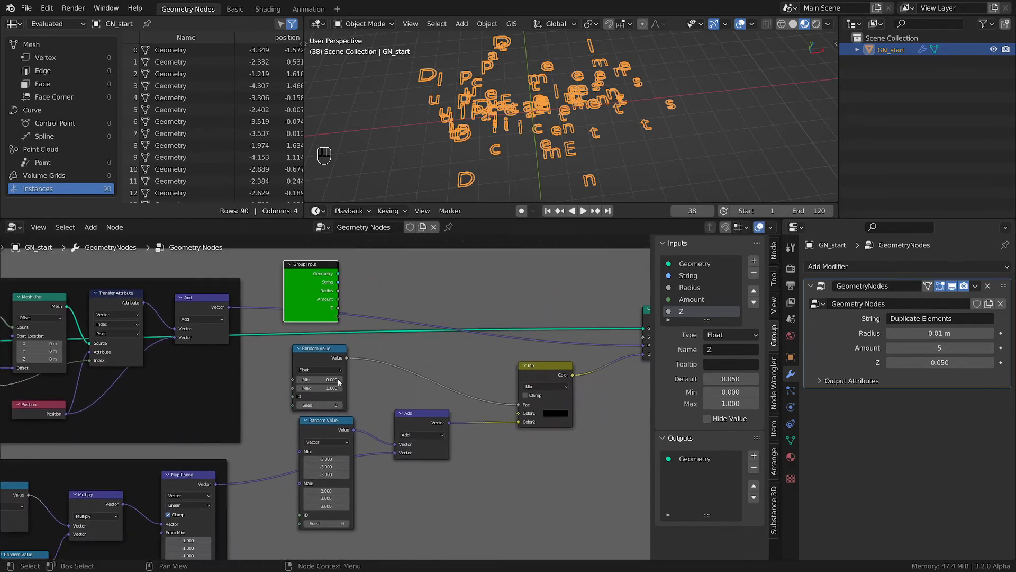
Join the copied Group Input, both nearby Random Value nodes, the Add node and the Mix node in a new frame
key("shift")
left_click(318, 358, "shift")
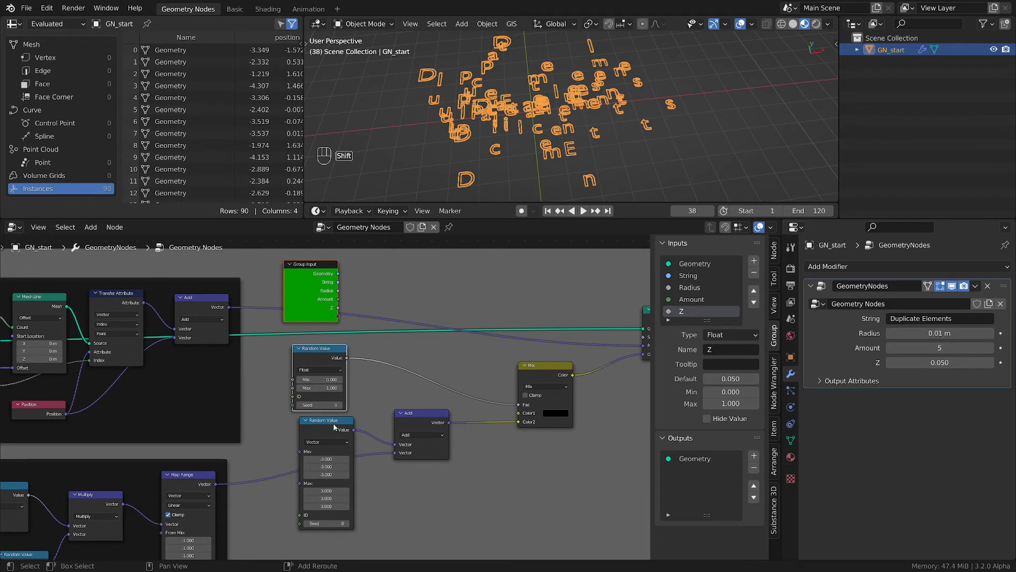
left_click(339, 421, "shift")
left_click(421, 413, "shift")
left_click(550, 370, "shift")
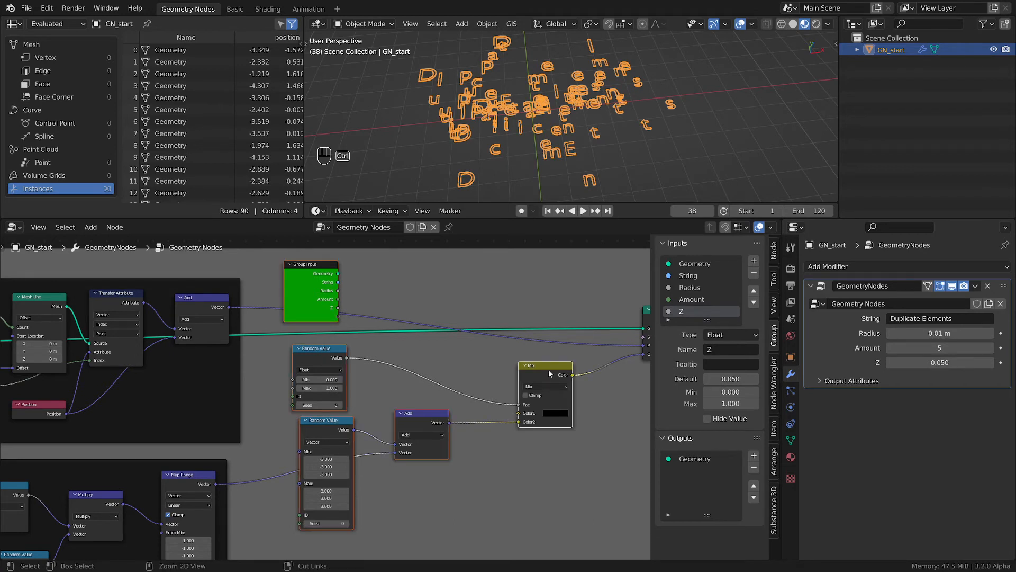
key("ctrl+j")
key("g")
left_click(614, 300)
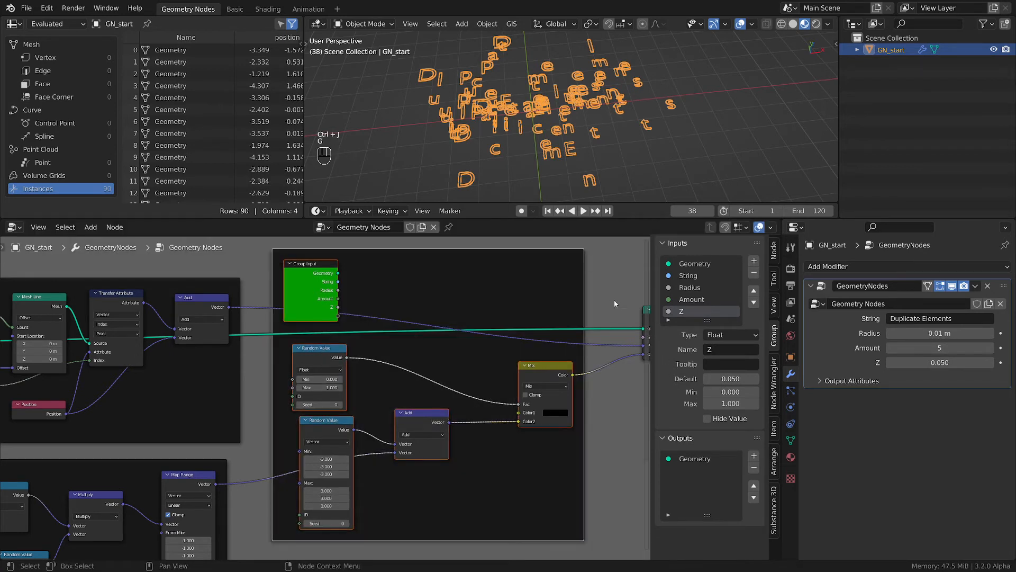
left_click(503, 272)
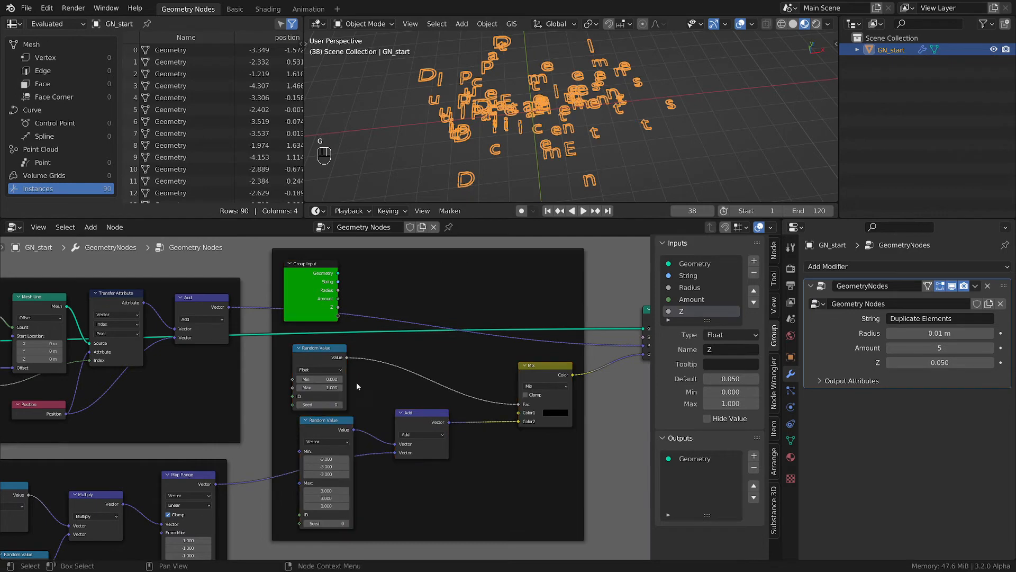
Add a Math node set to Add between the float Random Value node and the Mix node's Fac, feeding its second Value
scroll(356, 382, "up", 2)
key("shift+a")
mouse_move(405, 330)
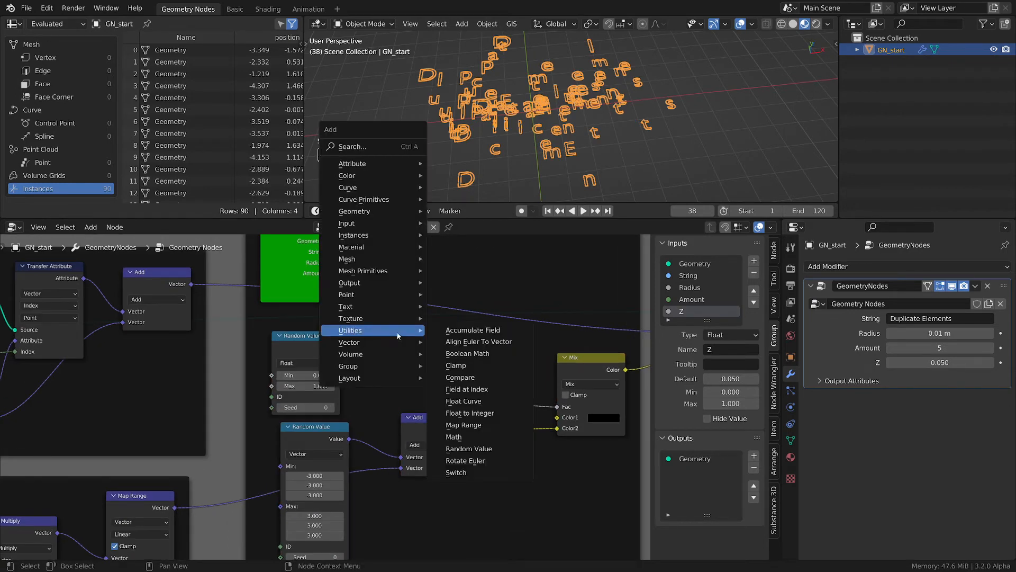
left_click(461, 421)
left_click(527, 480)
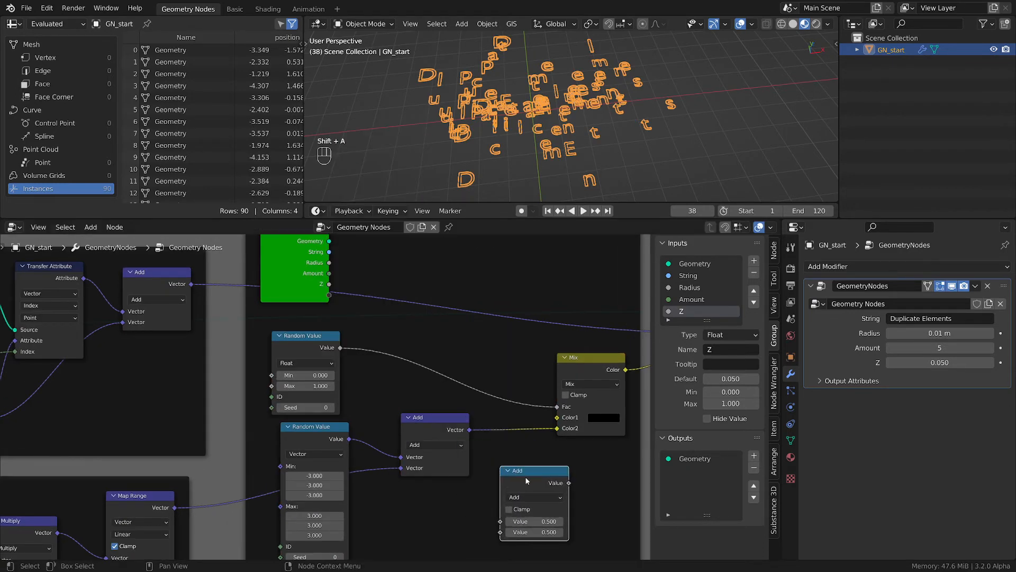
left_click_drag(340, 348, 501, 533)
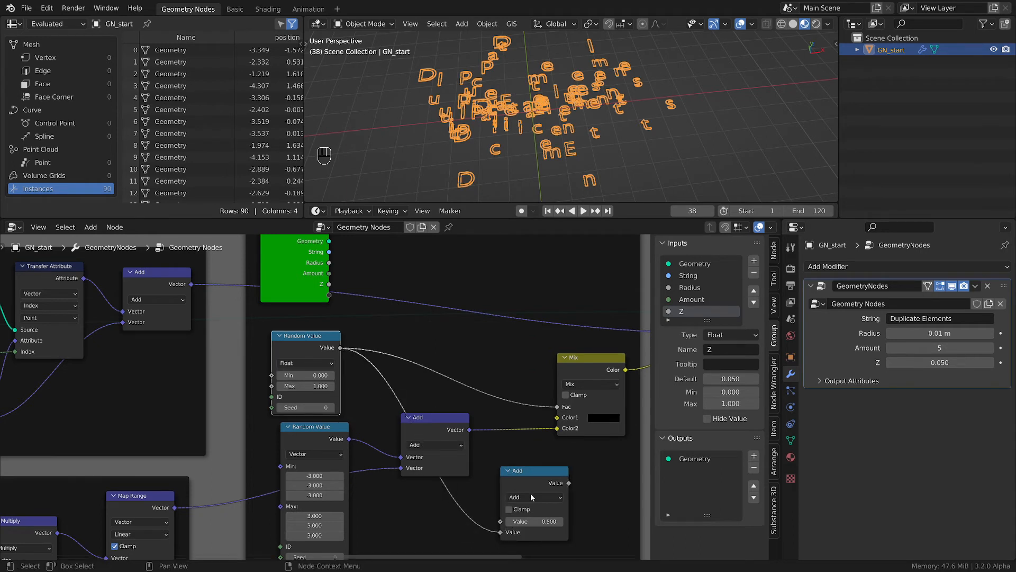
left_click_drag(530, 470, 556, 407)
Expose the Math Add node's first Value as a new group input, and select that input for editing
left_click_drag(328, 294, 433, 387)
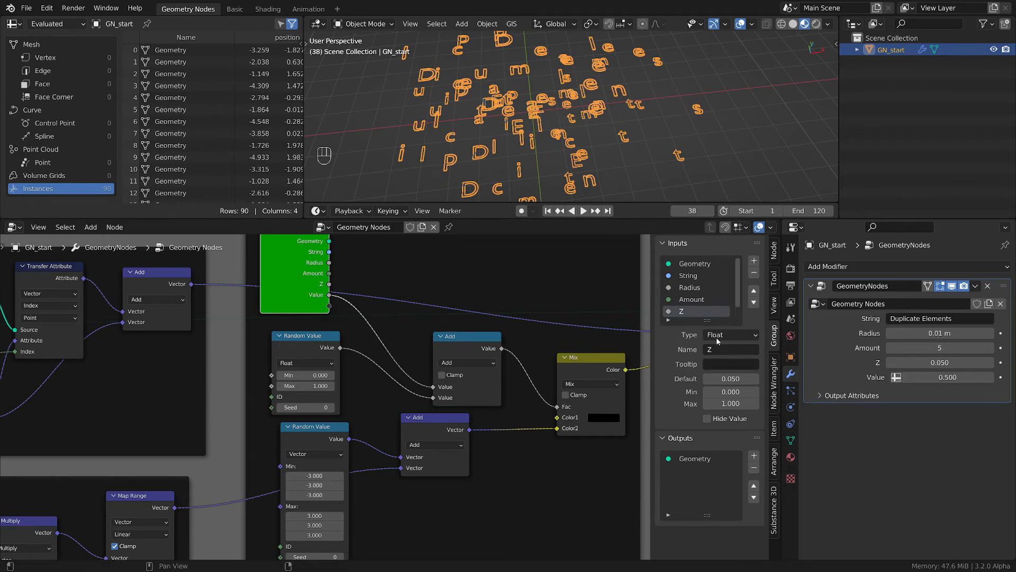
scroll(698, 309, "down", 1)
left_click(693, 312)
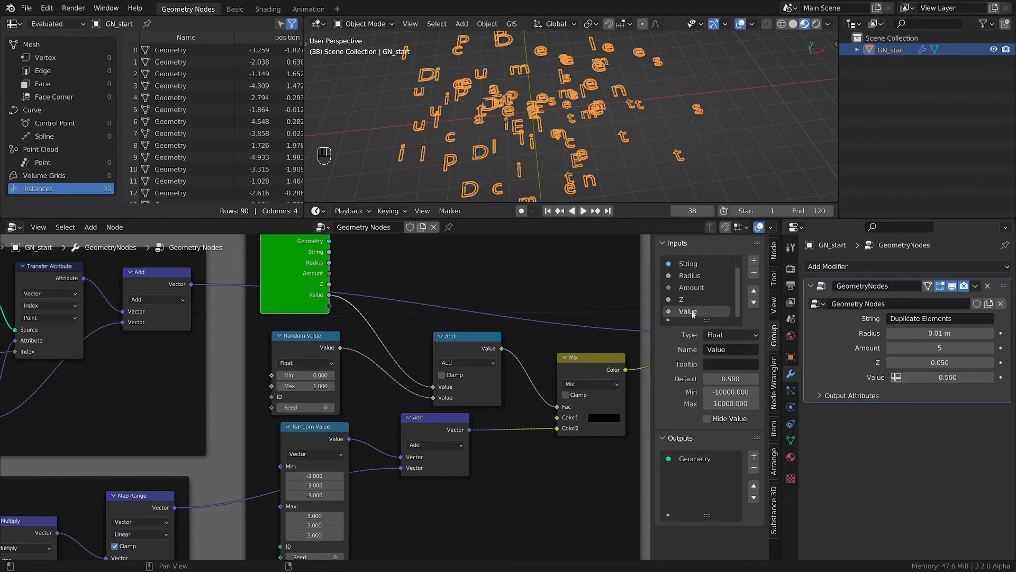
Rename the group input Value as FACTOR
double_click(693, 312)
type("FACTOR")
key("BackSpace")
type("R")
key("Return")
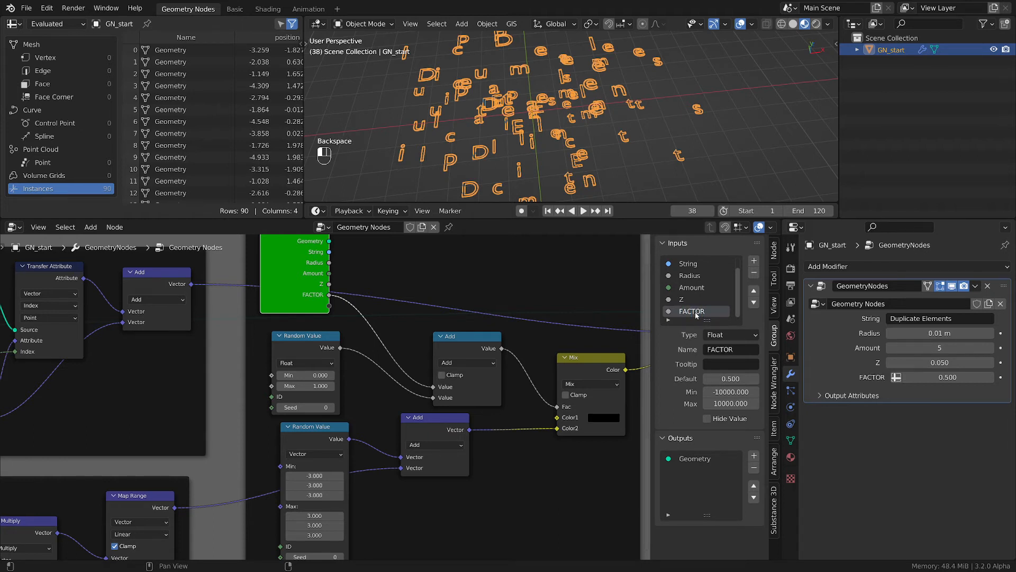
Limit the FACTOR input to a minimum of 0 and a maximum of 1
left_click(721, 388)
type("0")
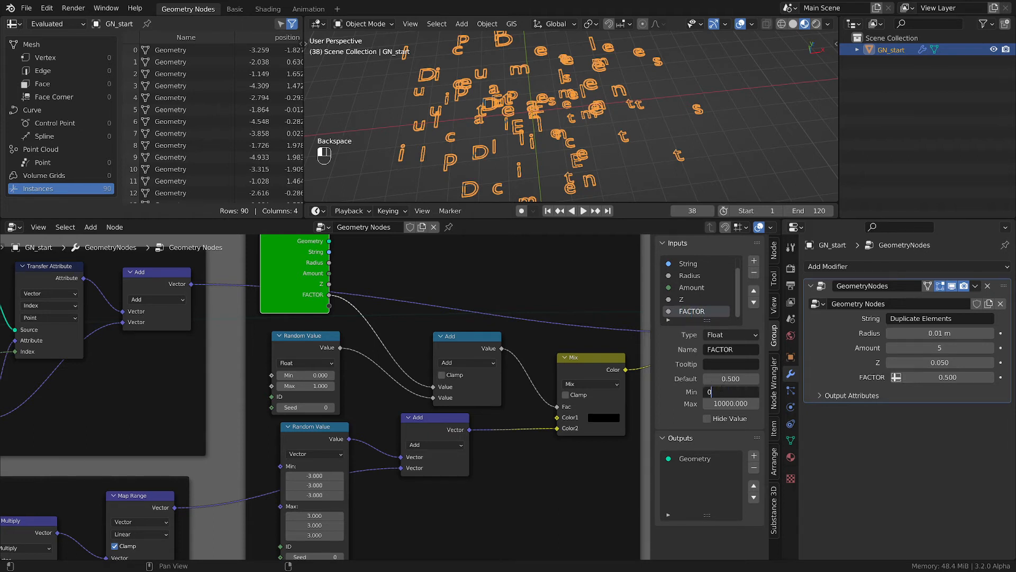
key("Return")
left_click(733, 403)
type("1")
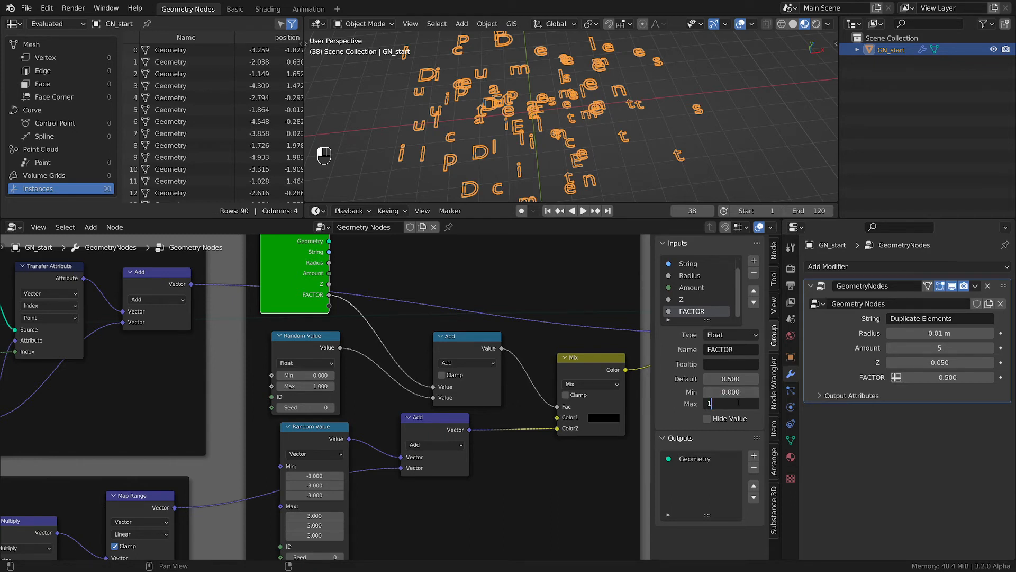
key("Return")
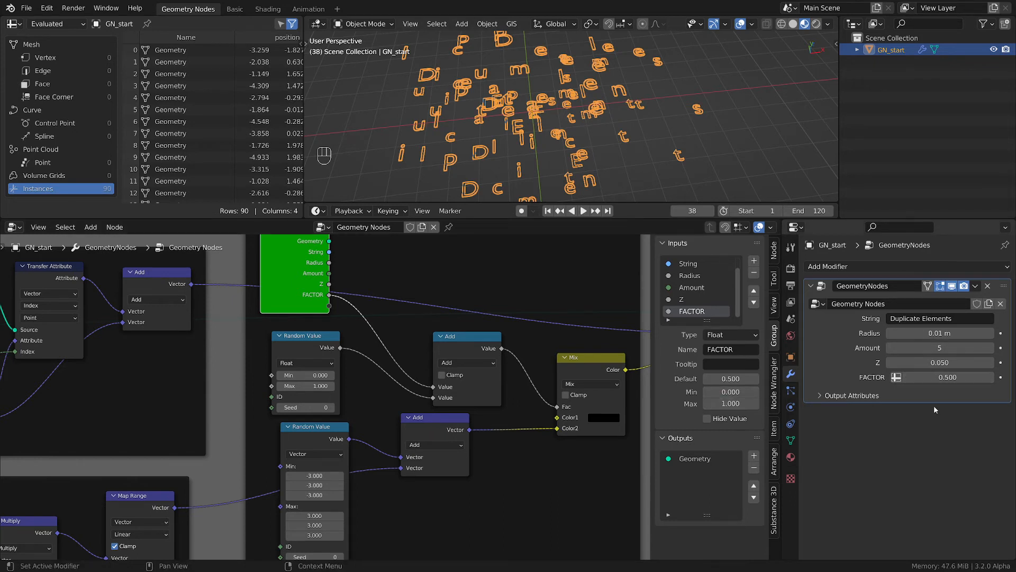
Compare the letter scatter with the modifier's FACTOR at 0 and at 1, ending at 0
left_click_drag(942, 377, 797, 377)
scroll(530, 122, "down", 3)
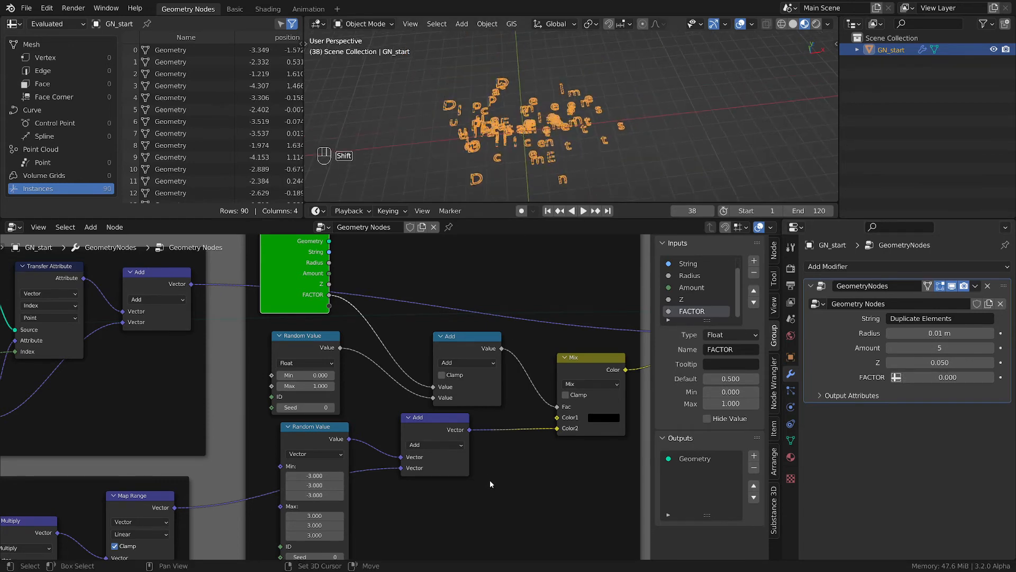
middle_click_drag(468, 347, 388, 354)
left_click_drag(386, 350, 356, 344)
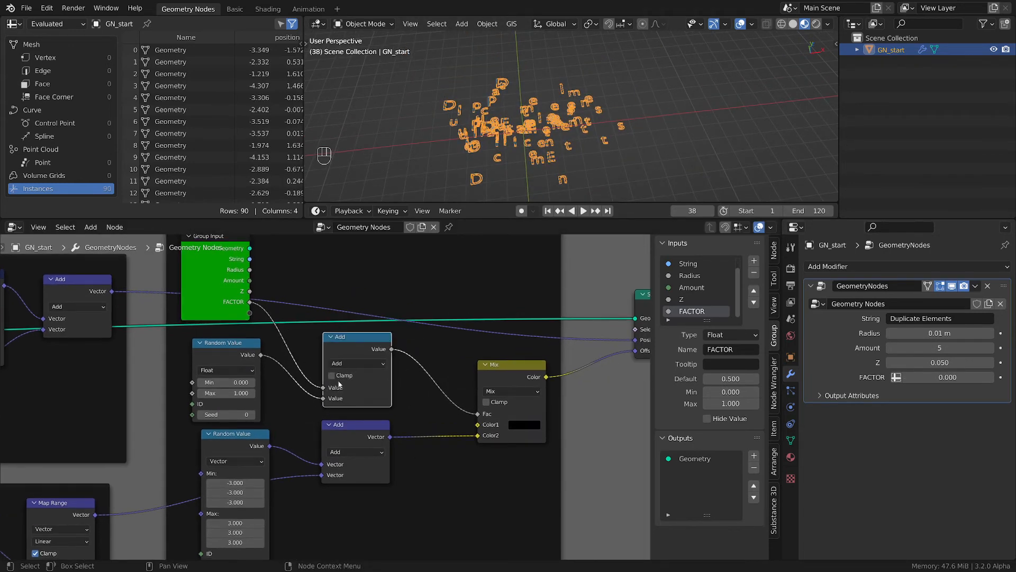
left_click_drag(222, 352, 228, 347)
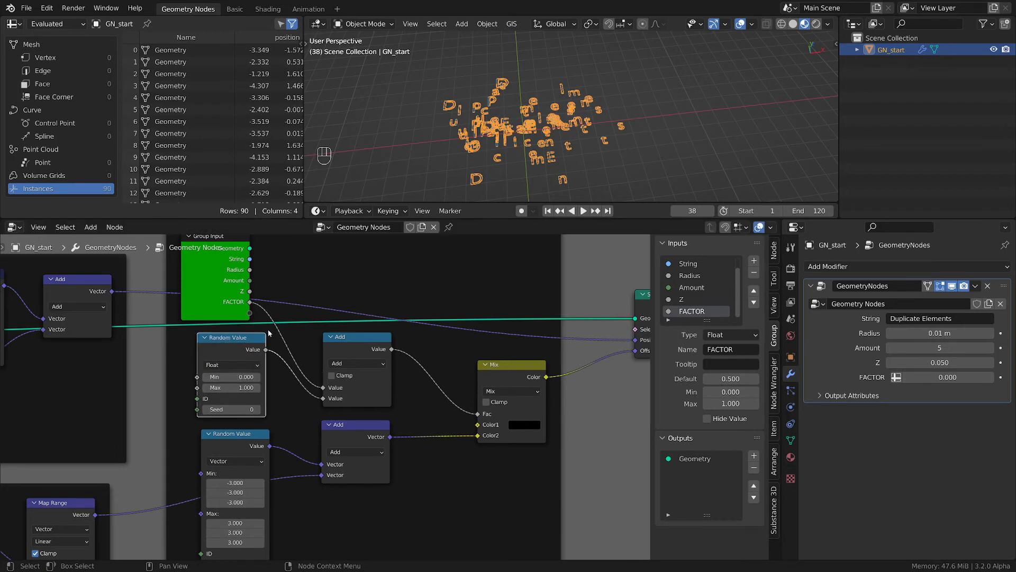
left_click_drag(943, 378, 990, 378)
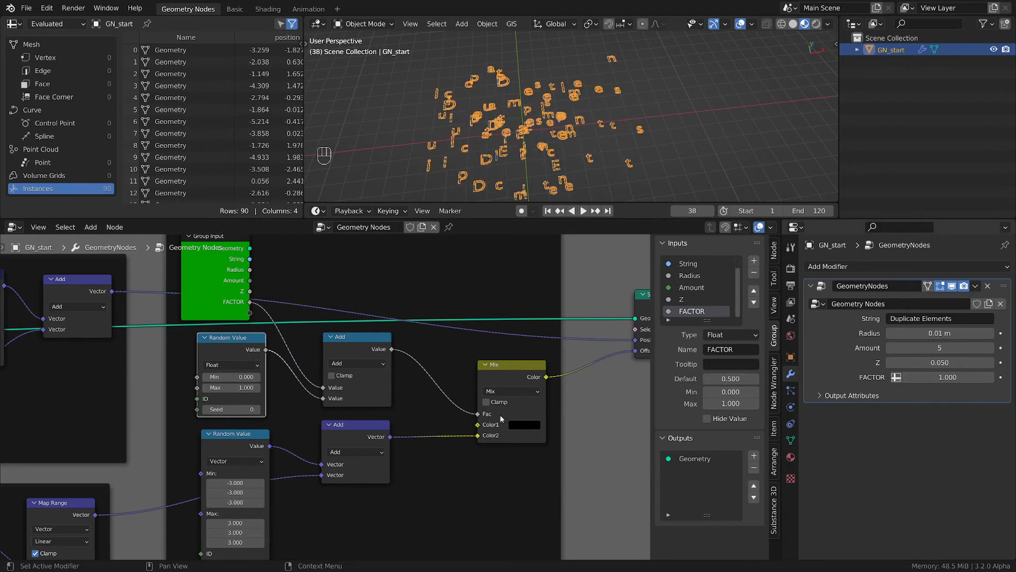
left_click_drag(240, 349, 234, 350)
left_click_drag(391, 338, 382, 336)
left_click_drag(347, 425, 334, 433)
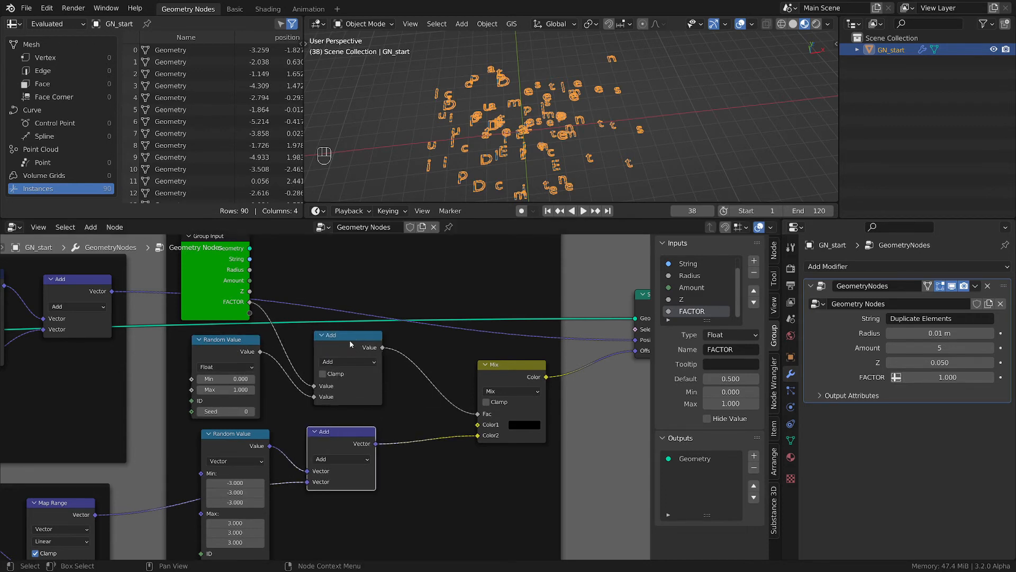
left_click_drag(959, 376, 916, 376)
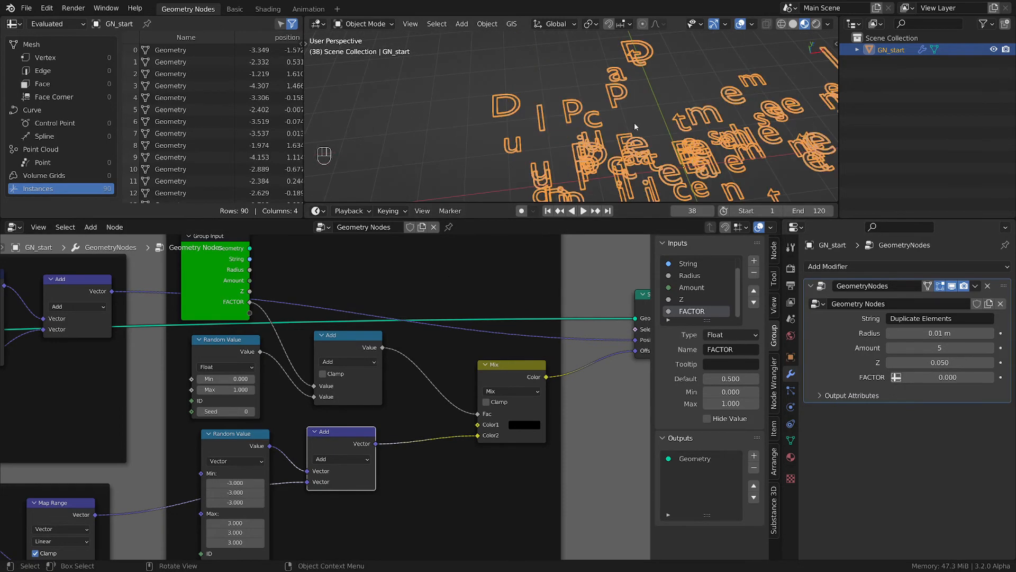
scroll(634, 122, "up", 5)
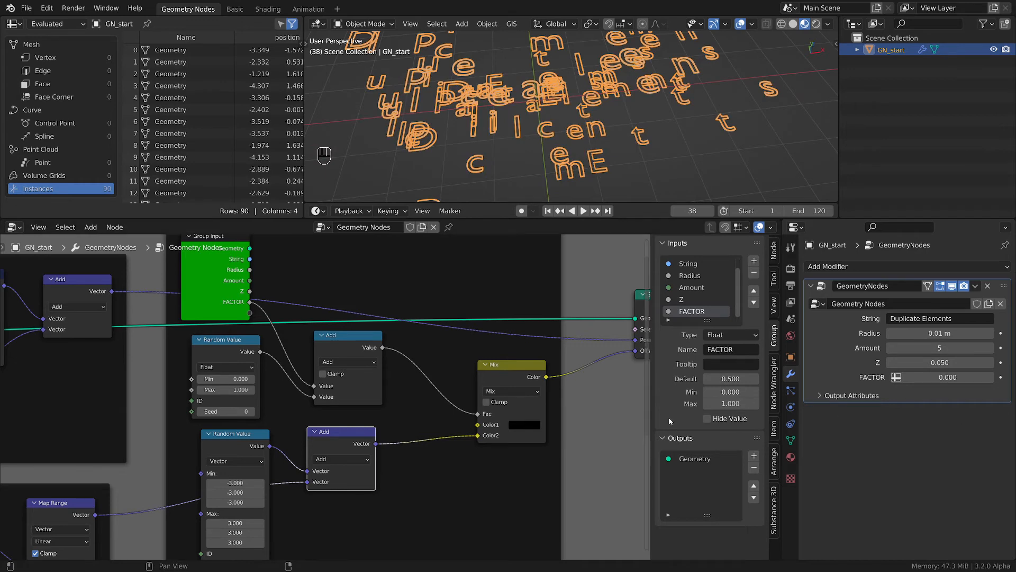
Spread the Mix node, the vector Add node and the Math Add node apart to free space beside the Random Value nodes
left_click_drag(506, 378, 536, 377)
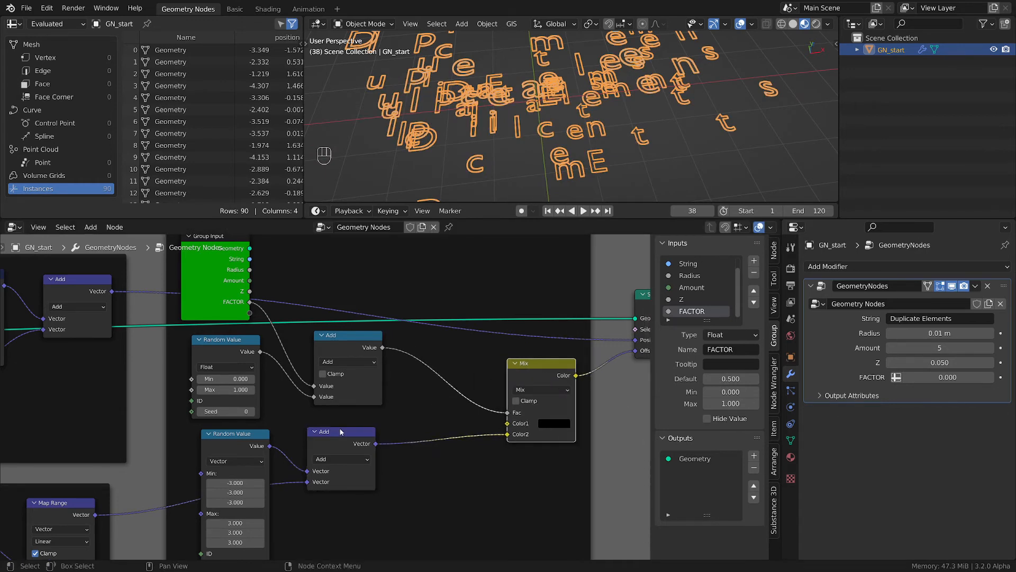
left_click_drag(339, 444, 359, 497)
left_click_drag(360, 346, 421, 363)
scroll(562, 127, "down", 4)
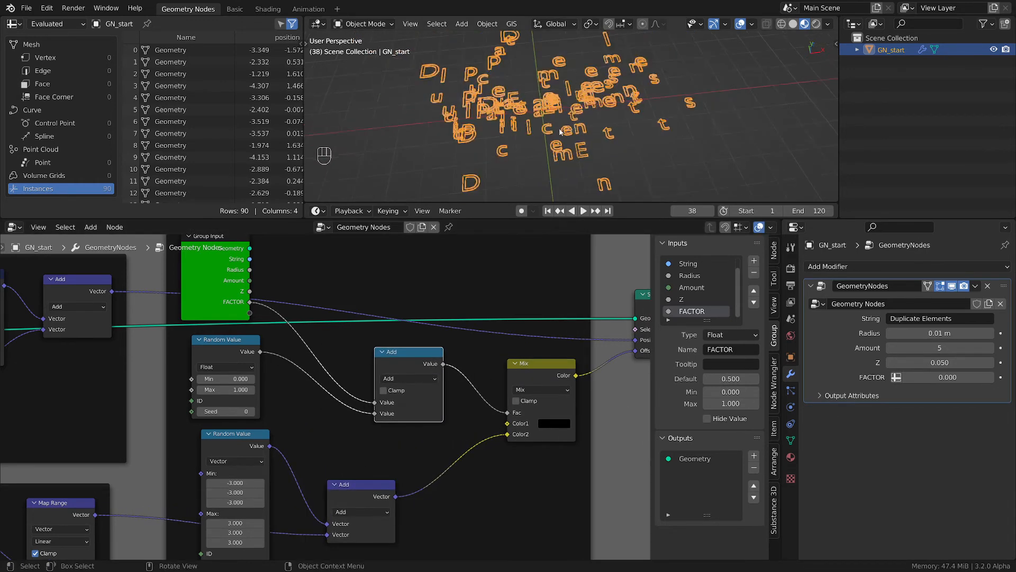
middle_click_drag(563, 128, 545, 114)
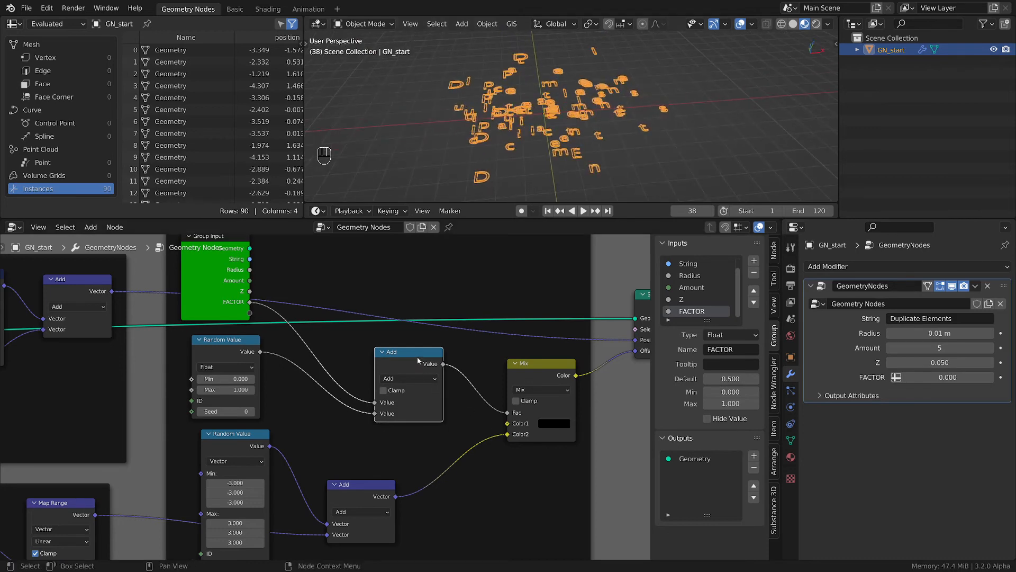
left_click_drag(402, 361, 417, 361)
Insert a Map Range node on the link from FACTOR to the Math Add node and place it beside the Group Input
scroll(313, 413, "up", 2)
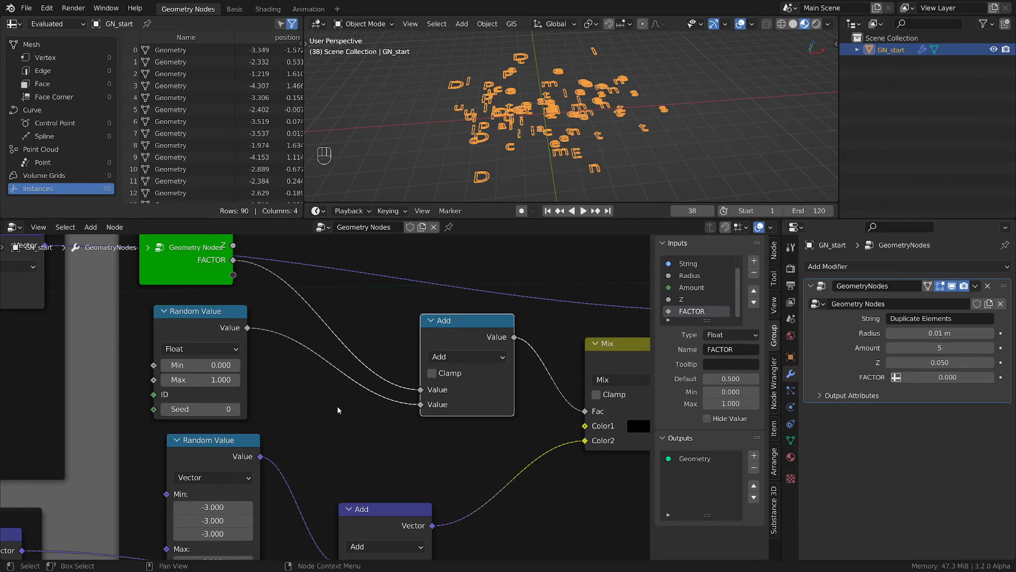
key("shift+a")
mouse_move(339, 400)
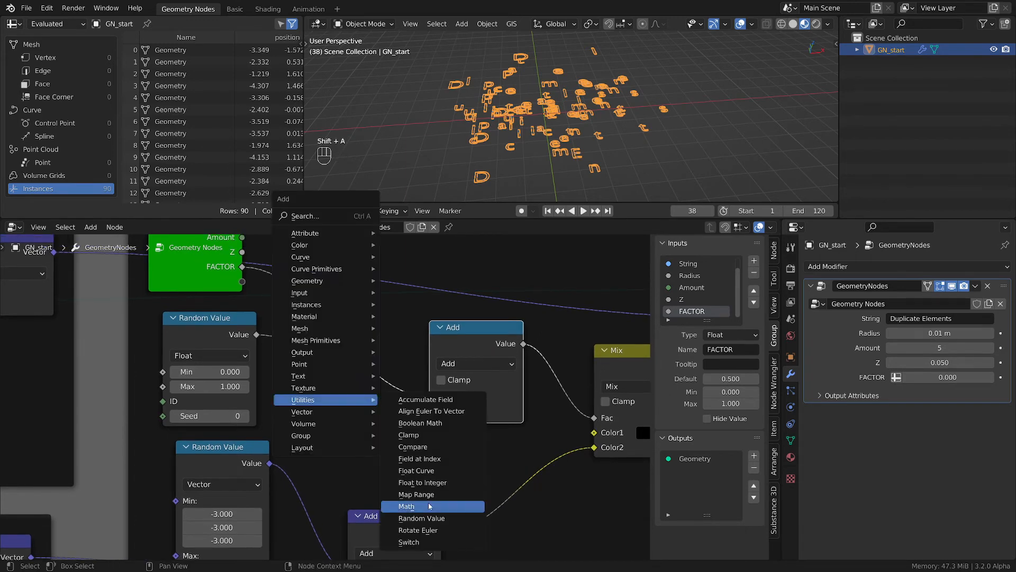
left_click(416, 495)
left_click(416, 334)
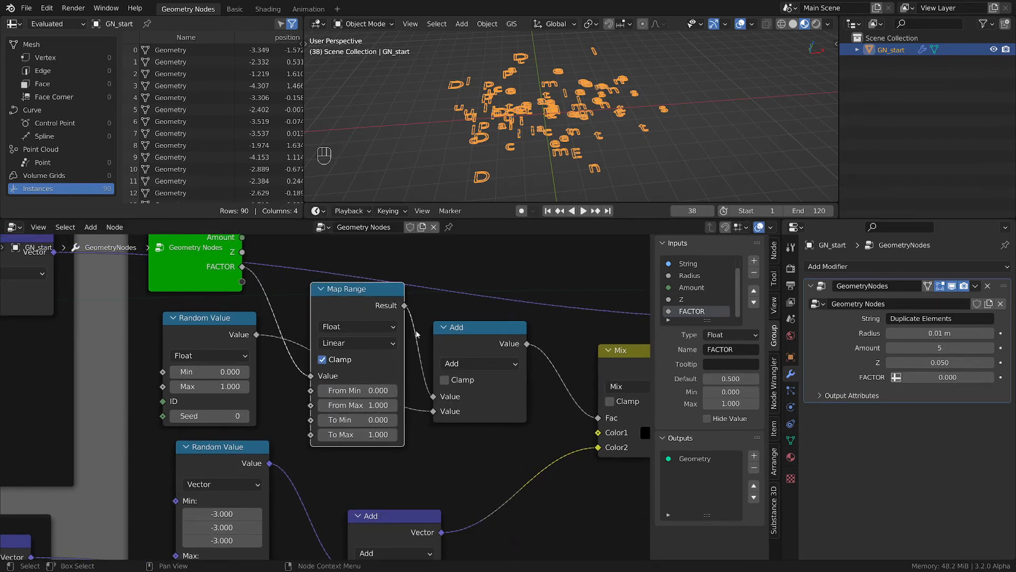
left_click_drag(341, 332, 360, 286)
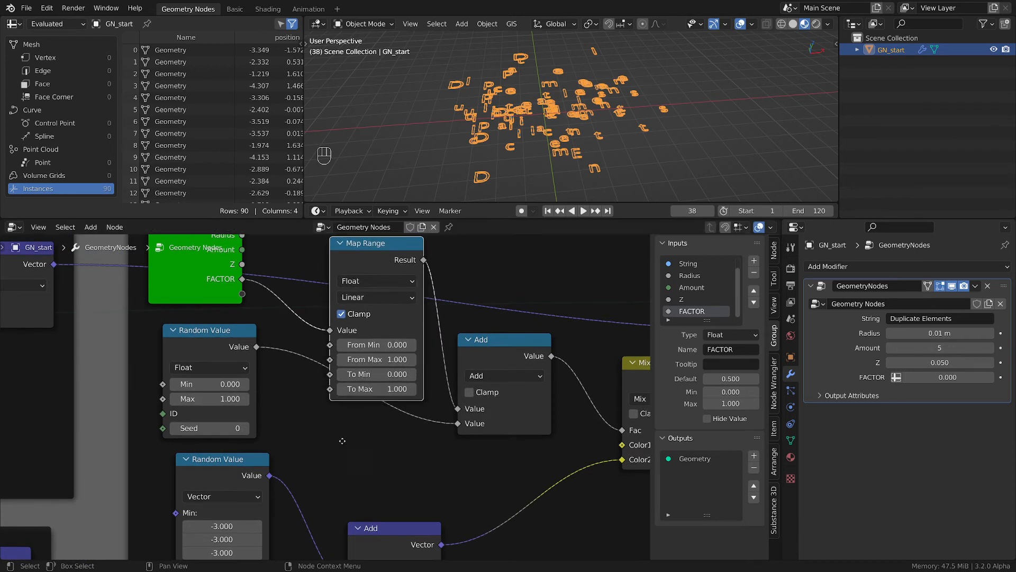
middle_click_drag(342, 441, 361, 474)
left_click_drag(386, 278, 375, 250)
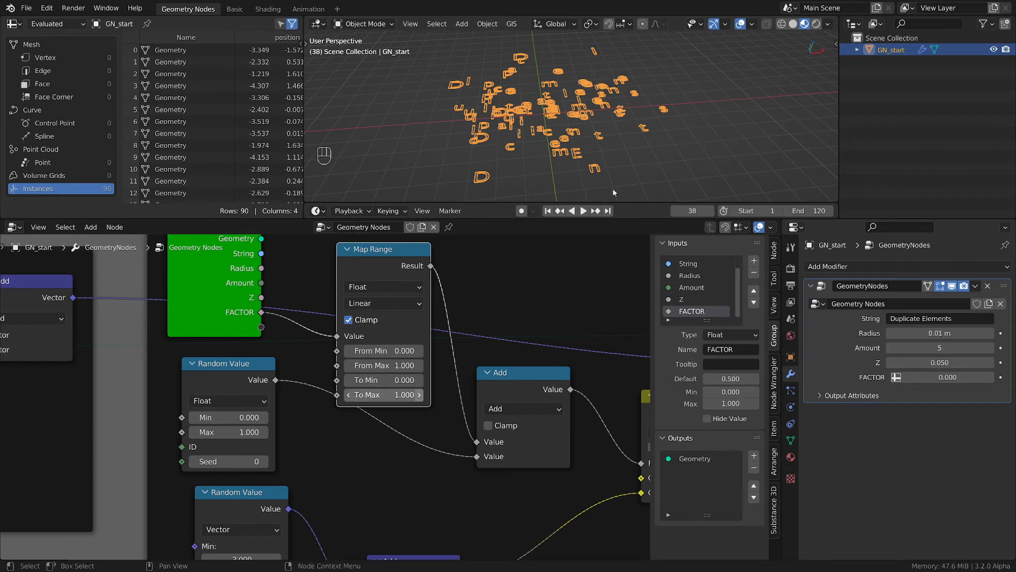
Set the Map Range node's To Min to -1
left_click_drag(445, 127, 659, 135)
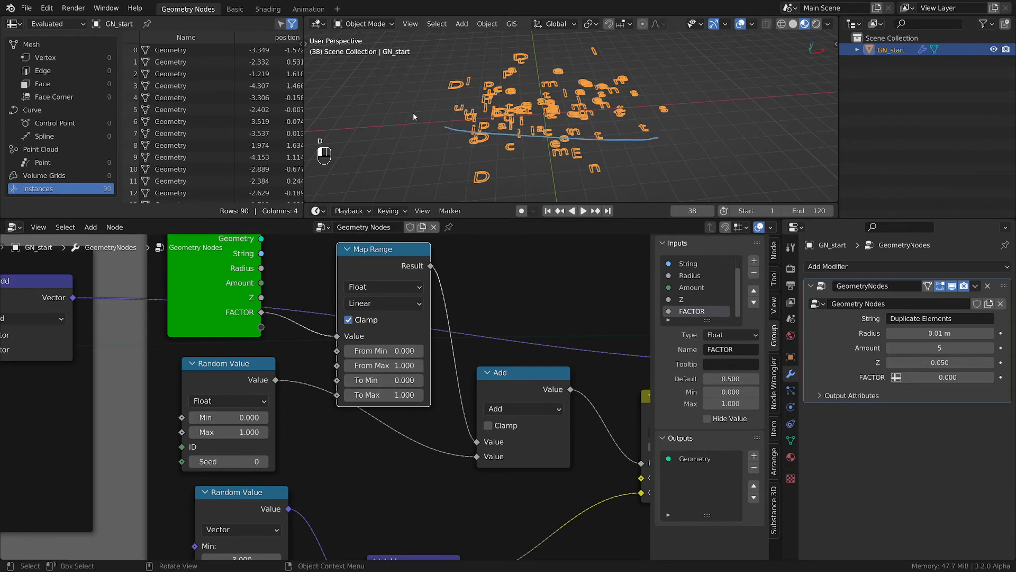
right_click_drag(438, 125, 659, 139)
left_click(374, 381)
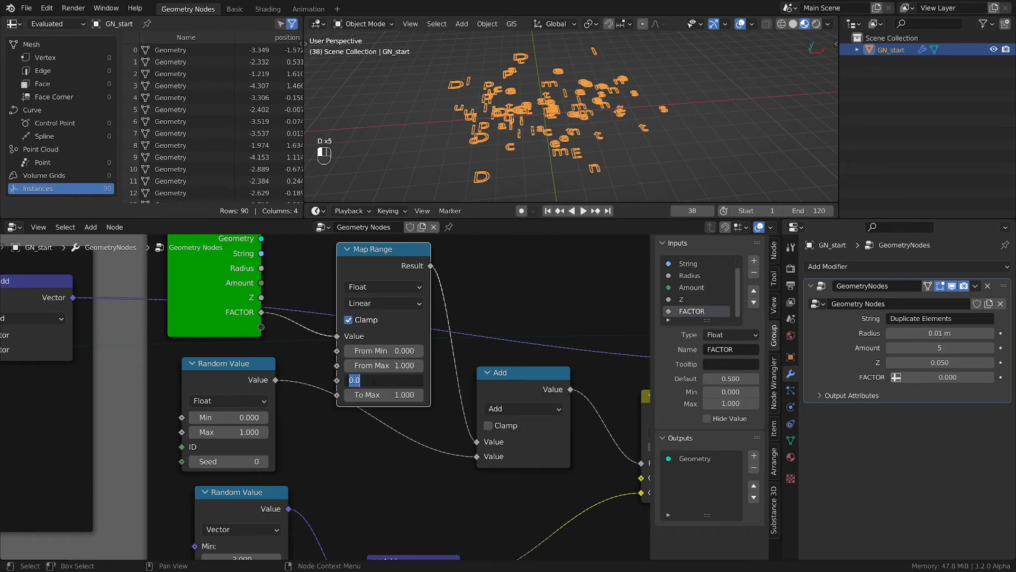
type("-1")
key("Return")
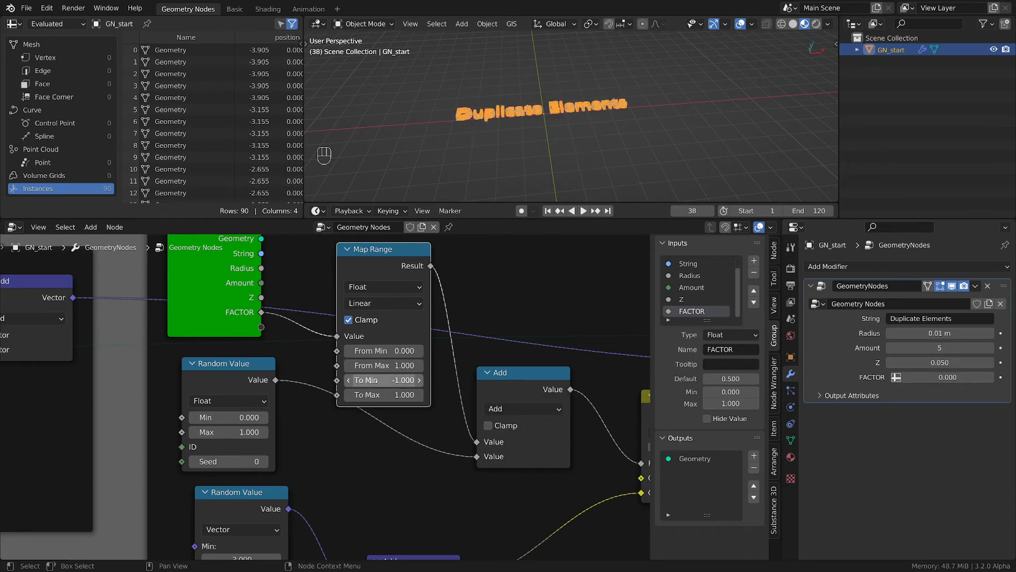
Check the scattering with the modifier's FACTOR at 1 and back at 0, examining the text up close
middle_click_drag(573, 130, 548, 185)
left_click_drag(947, 377, 997, 377)
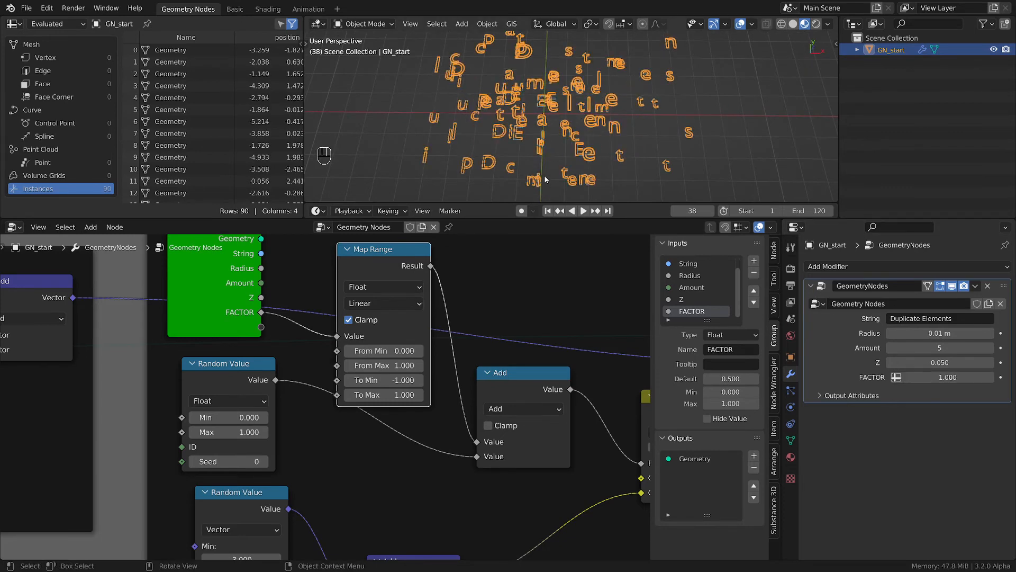
middle_click_drag(506, 130, 532, 93)
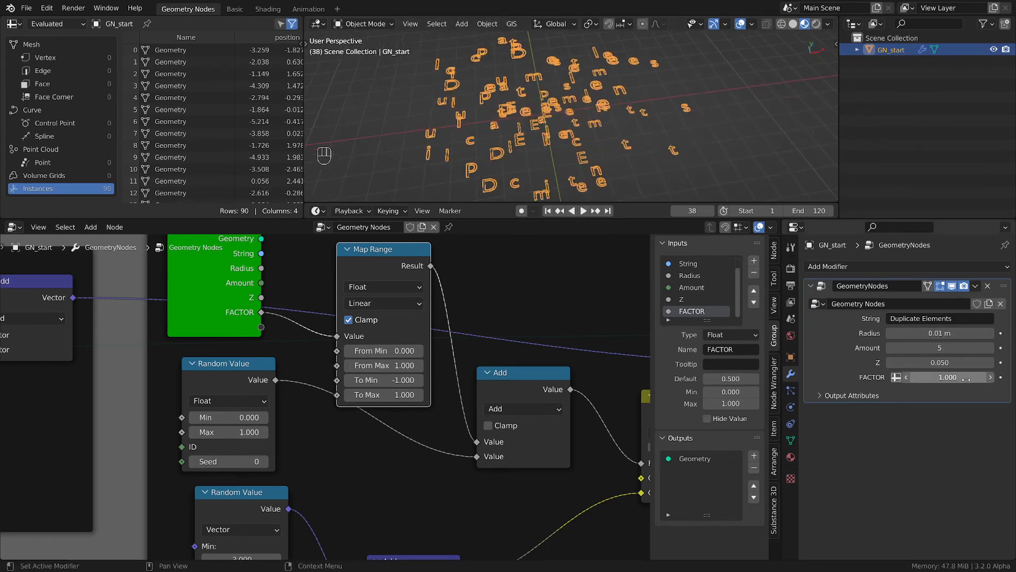
left_click_drag(948, 378, 898, 378)
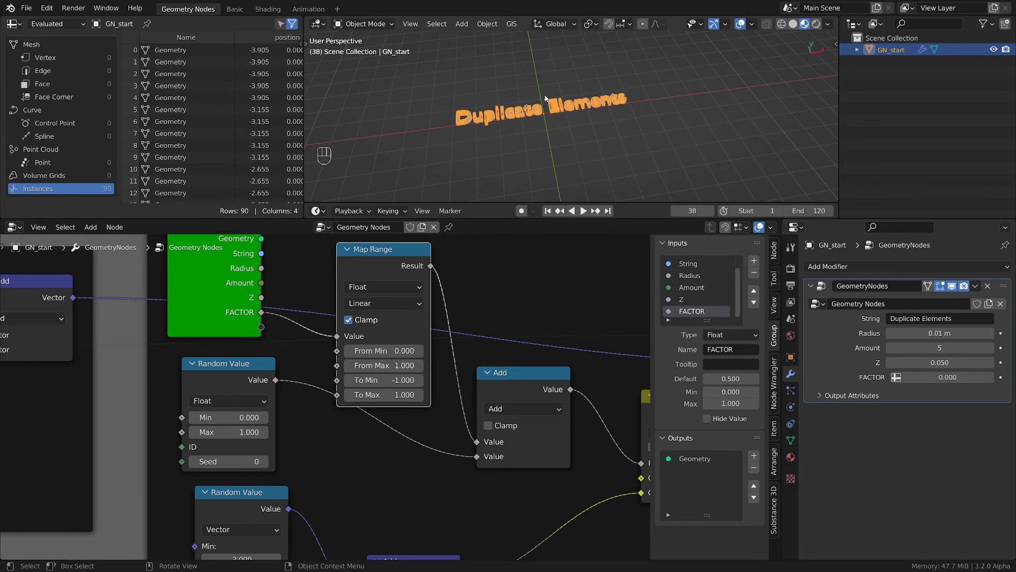
scroll(539, 122, "up", 4)
middle_click_drag(539, 121, 557, 62)
scroll(542, 145, "up", 2)
scroll(385, 443, "up", 2)
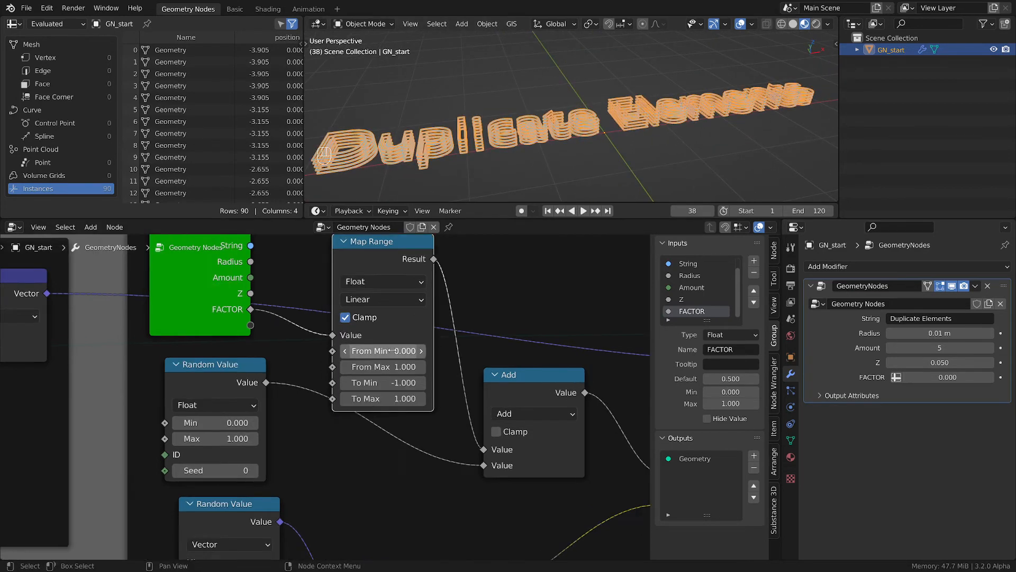
Reposition the float Random Value and Map Range nodes slightly and collapse the Math Add node
scroll(385, 443, "down", 1)
left_click_drag(244, 380, 252, 386)
left_click_drag(402, 279, 392, 277)
mouse_move(483, 387)
left_mouse_down()
mouse_move(475, 377)
mouse_move(490, 396)
left_mouse_up()
left_click(475, 378)
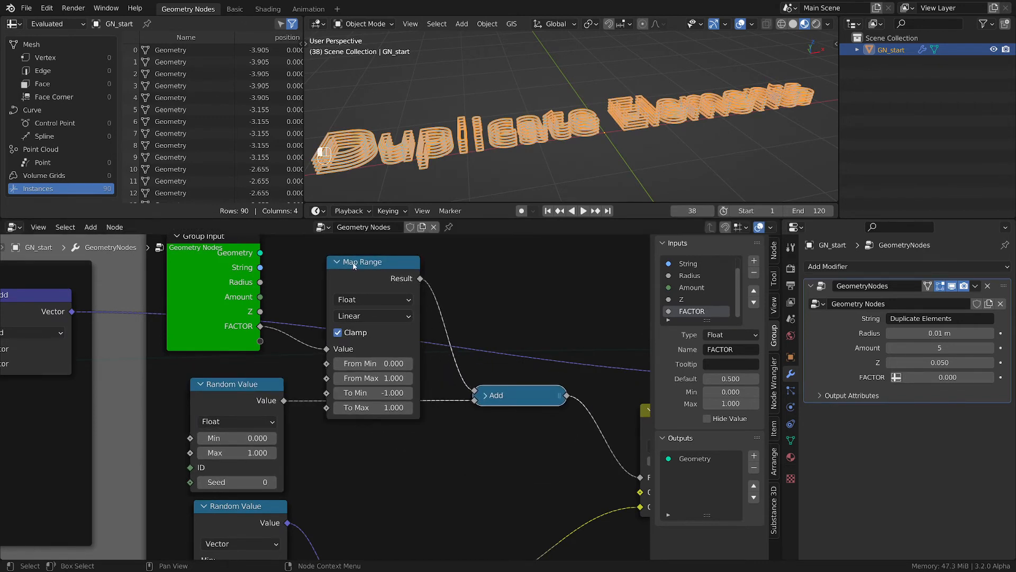
Align the Map Range, Group Input, float Random Value and collapsed Add nodes so their links run straighter
left_click_drag(361, 263, 366, 290)
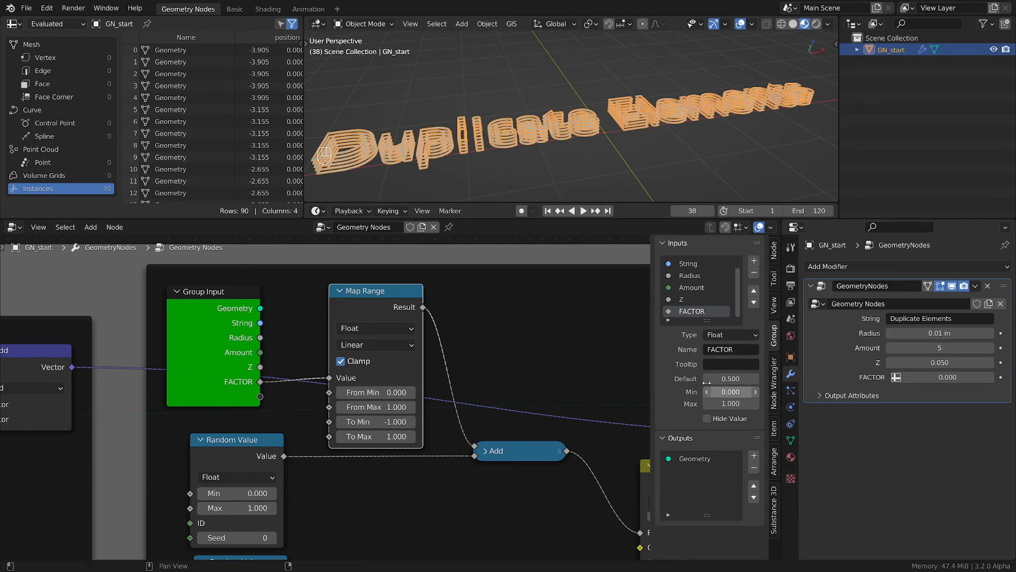
mouse_move(225, 312)
left_mouse_down()
mouse_move(234, 307)
mouse_move(217, 306)
left_mouse_up()
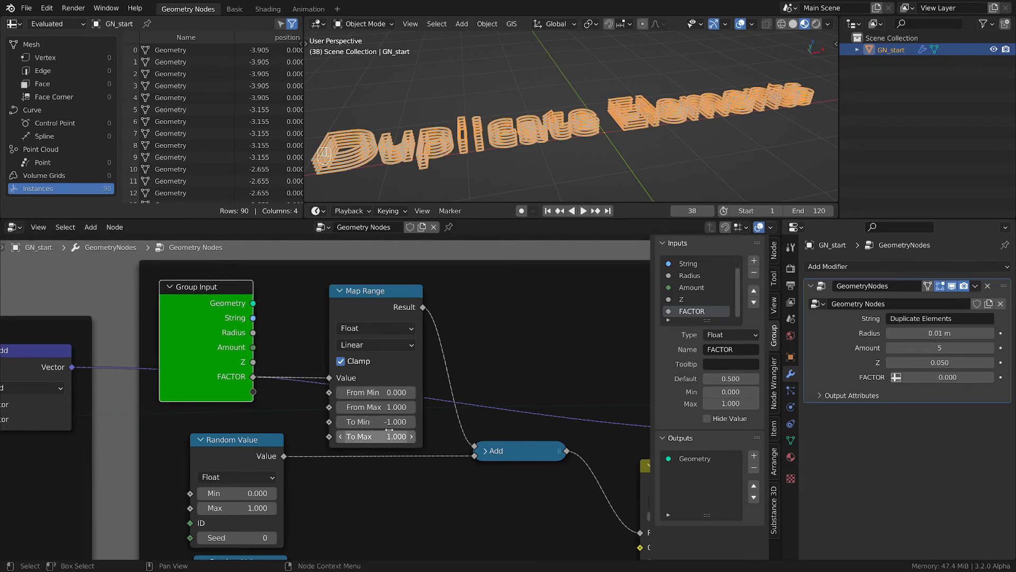
middle_click_drag(481, 483, 445, 462)
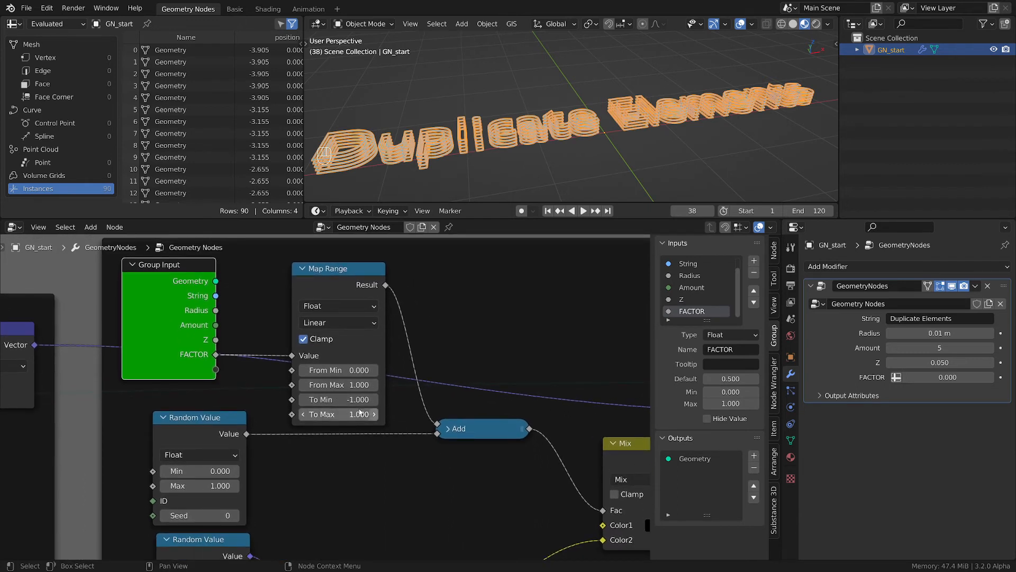
left_click_drag(180, 432, 188, 430)
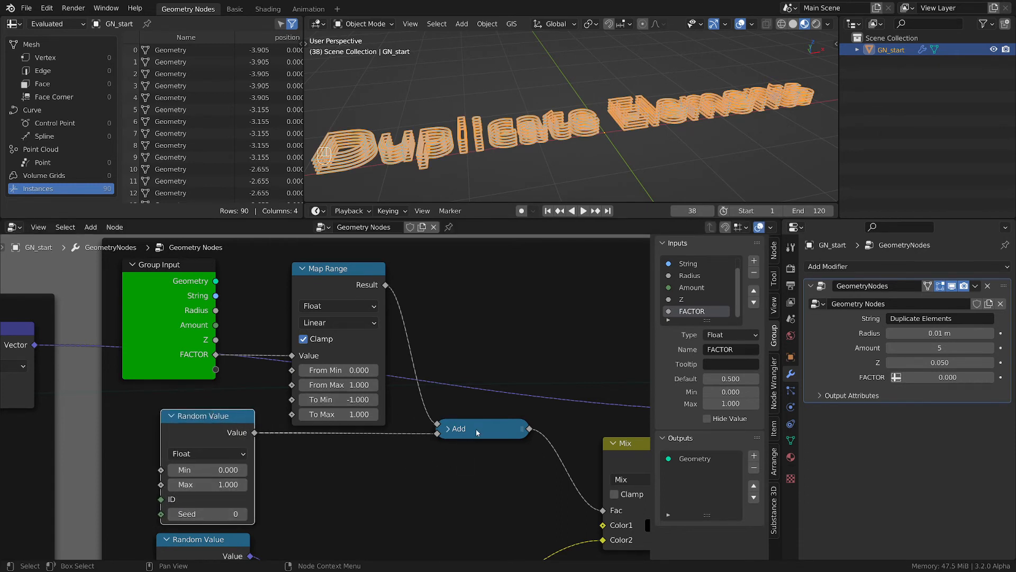
left_click_drag(479, 429, 464, 429)
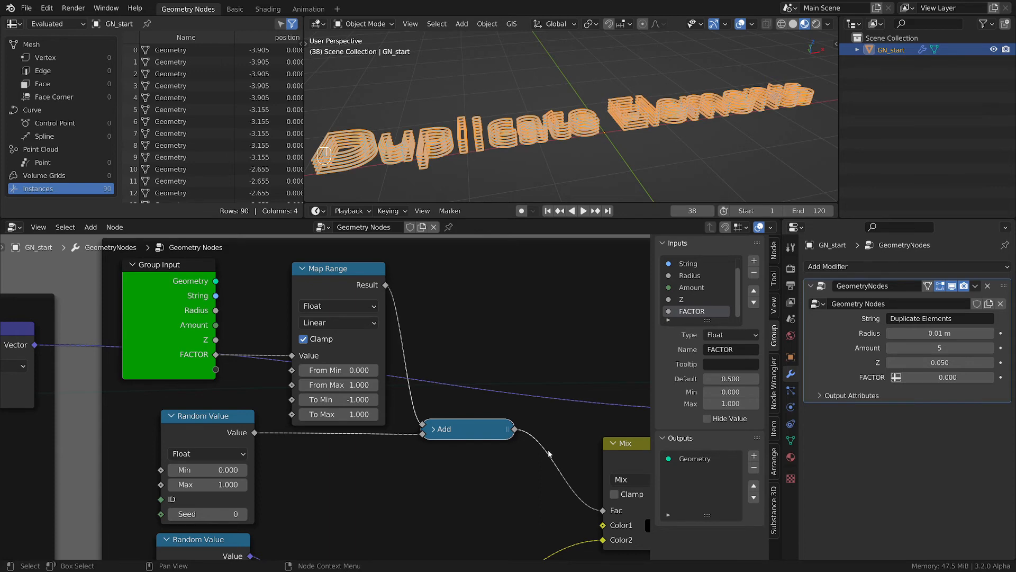
Cut the link from the Math Add node to the Mix node's Fac and set Fac to 0
middle_click_drag(549, 454, 467, 406)
right_click_drag(484, 397, 461, 439, "ctrl")
left_click_drag(601, 459, 523, 459)
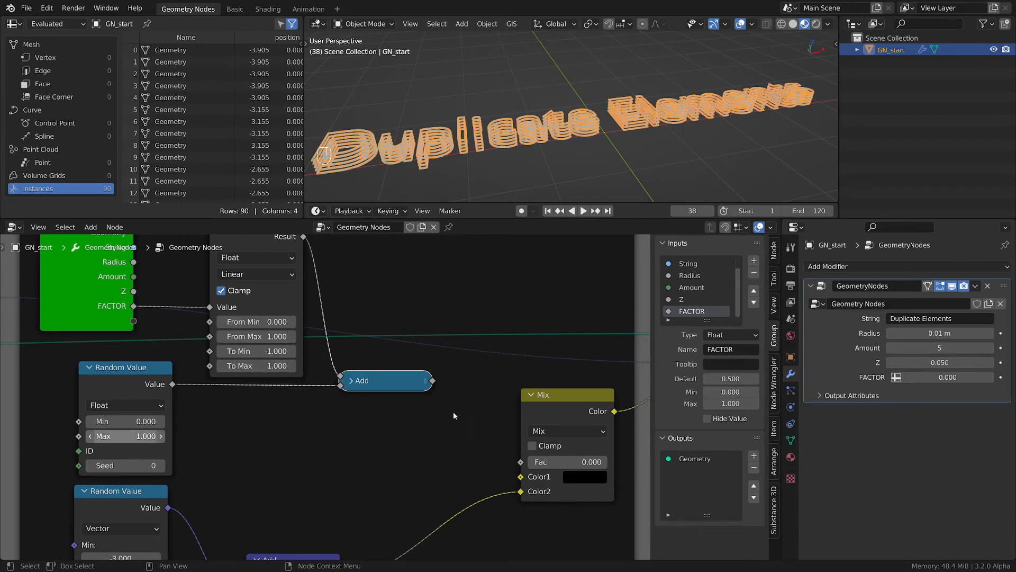
left_click_drag(432, 380, 471, 420)
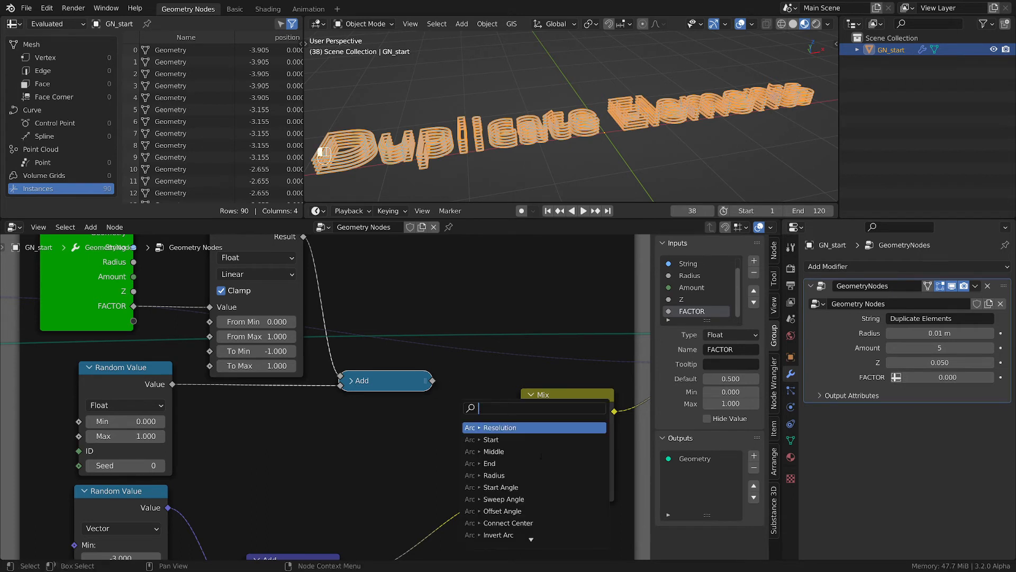
key("Escape")
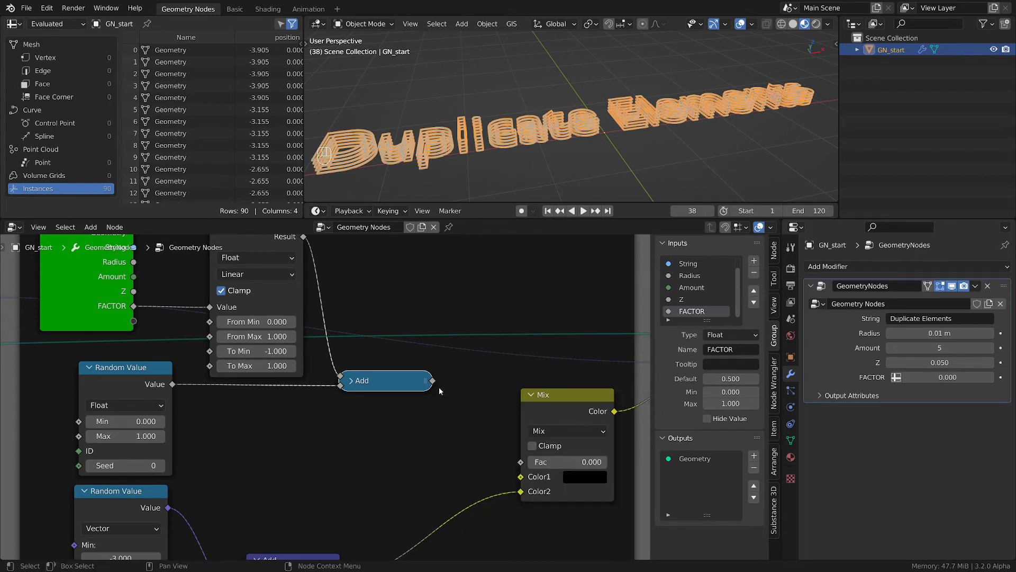
Link the collapsed Add node's output to the Mix node's Fac and set the modifier's FACTOR to 1
left_click_drag(432, 380, 530, 460)
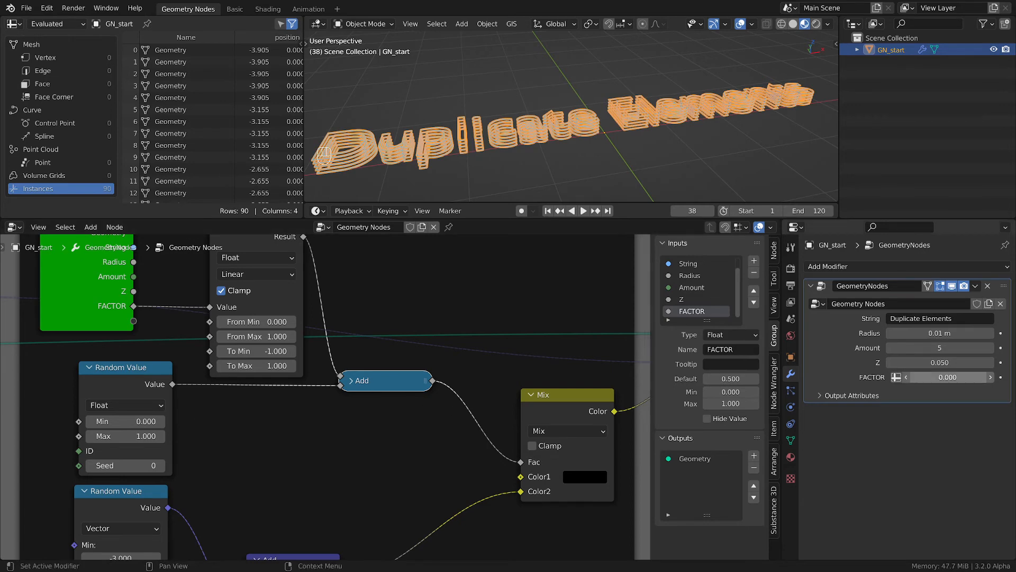
left_click_drag(937, 377, 996, 377)
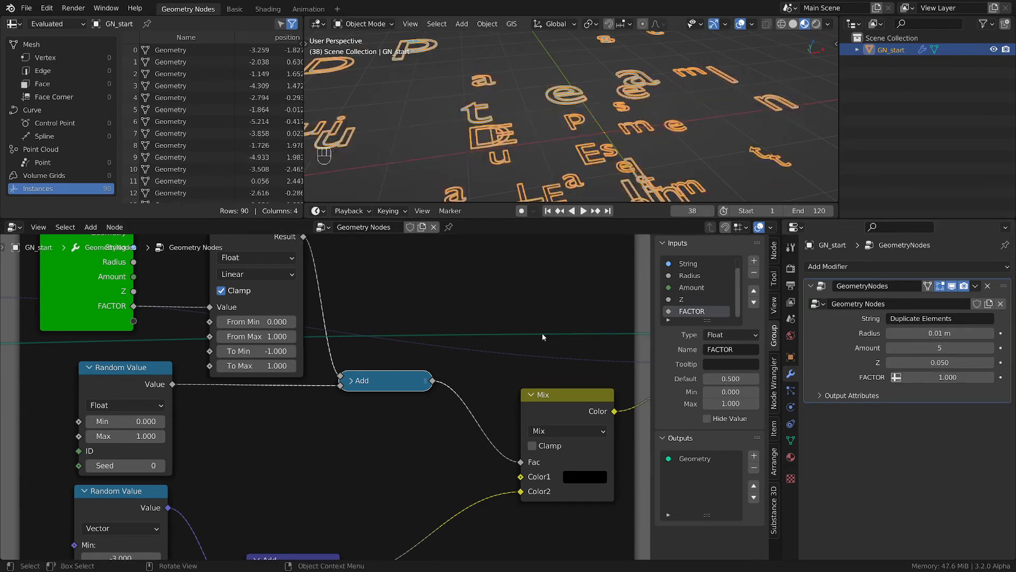
Try Clamp on the Mix node and a FACTOR of 0.24, then restore both to compare the scattering
left_click(533, 446)
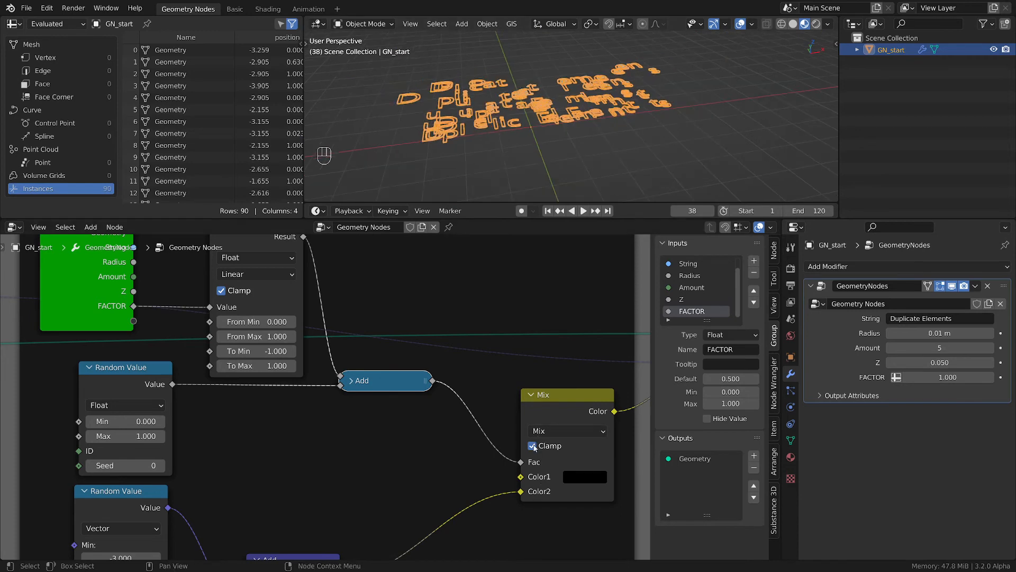
left_click(533, 446)
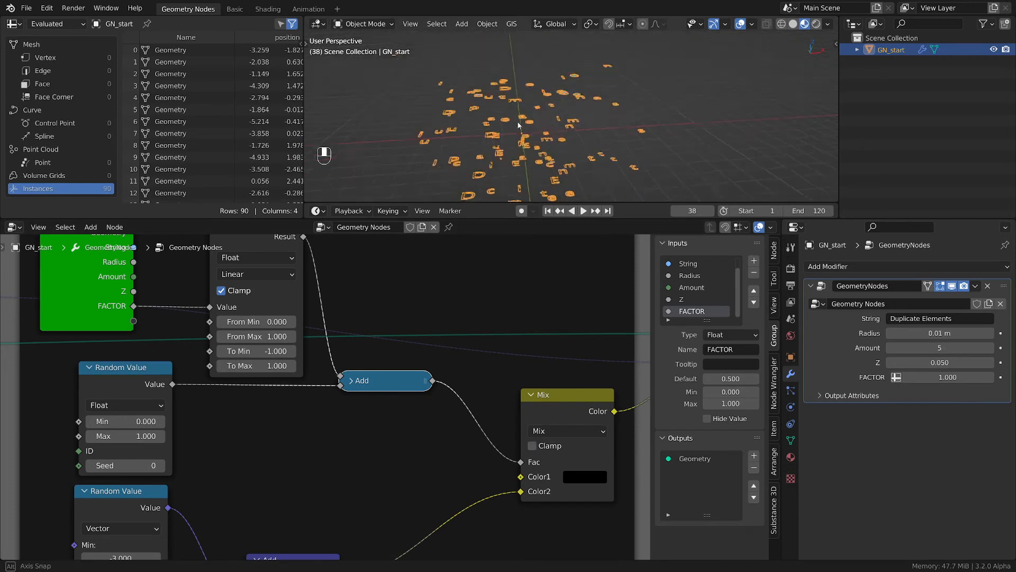
scroll(442, 384, "down", 2)
left_click_drag(941, 378, 918, 378)
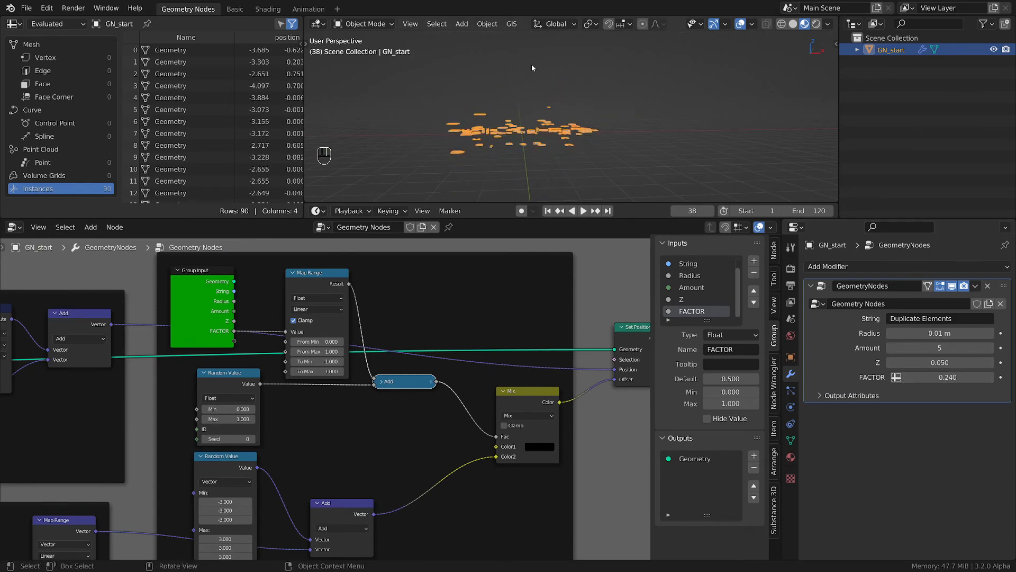
middle_click_drag(532, 64, 540, 158)
scroll(541, 158, "up", 3)
left_click_drag(935, 377, 979, 377)
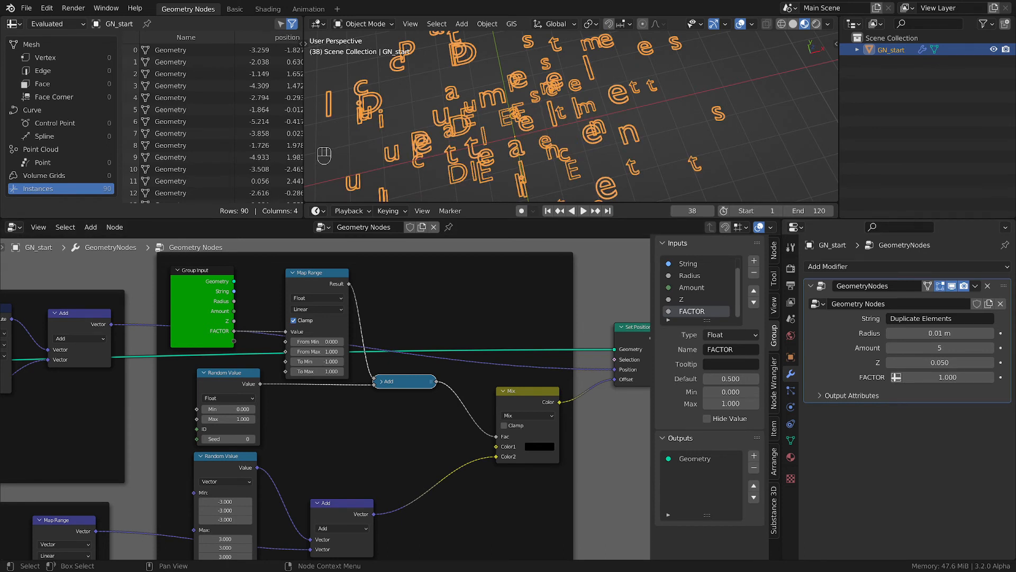
Deselect all nodes at the Group Output end of the node tree and save the file
scroll(578, 421, "down", 2)
middle_click_drag(630, 411, 275, 428)
left_click(459, 379)
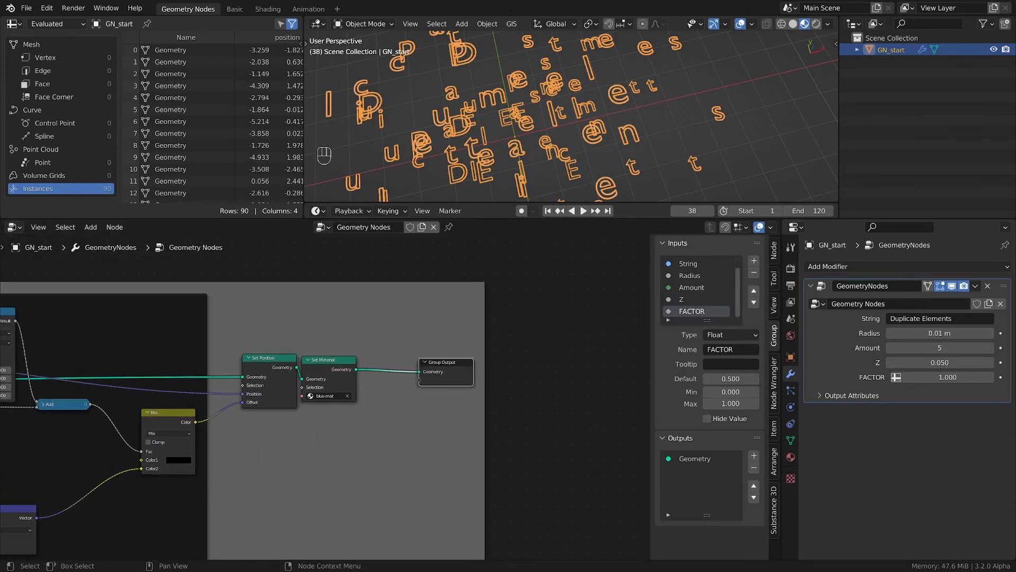
left_click(488, 470)
key("ctrl+s")
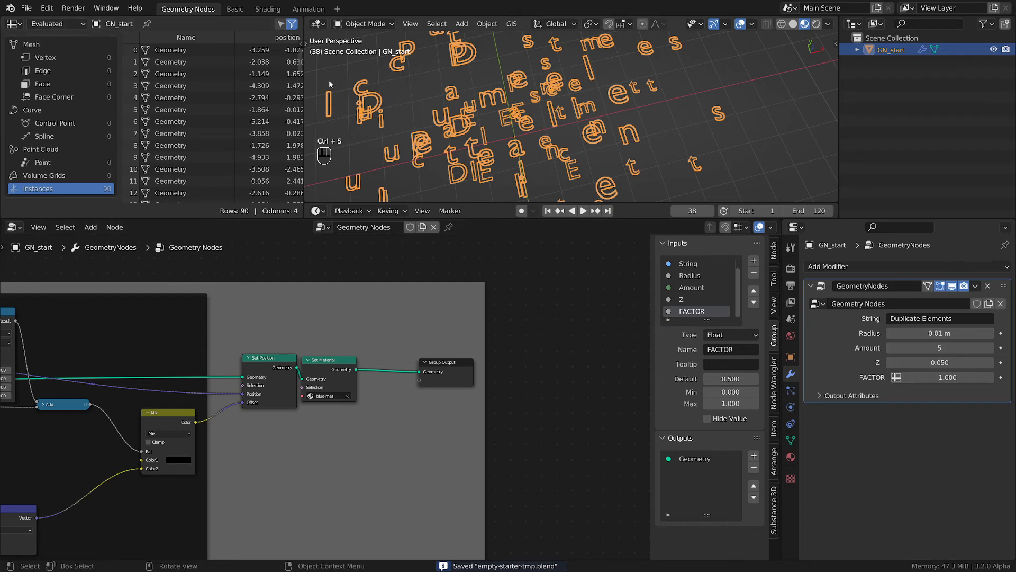
Turn the Spreadsheet area into a Shader Editor, enlarge it and hide its sidebar, framing the material's nodes
left_click_drag(304, 77, 441, 76)
left_click(20, 25)
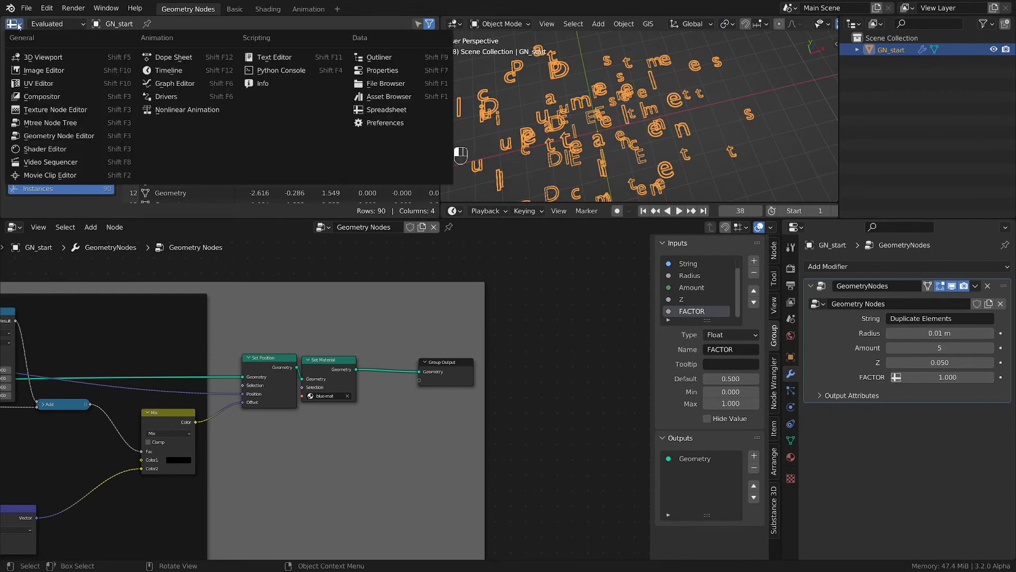
left_click(45, 149)
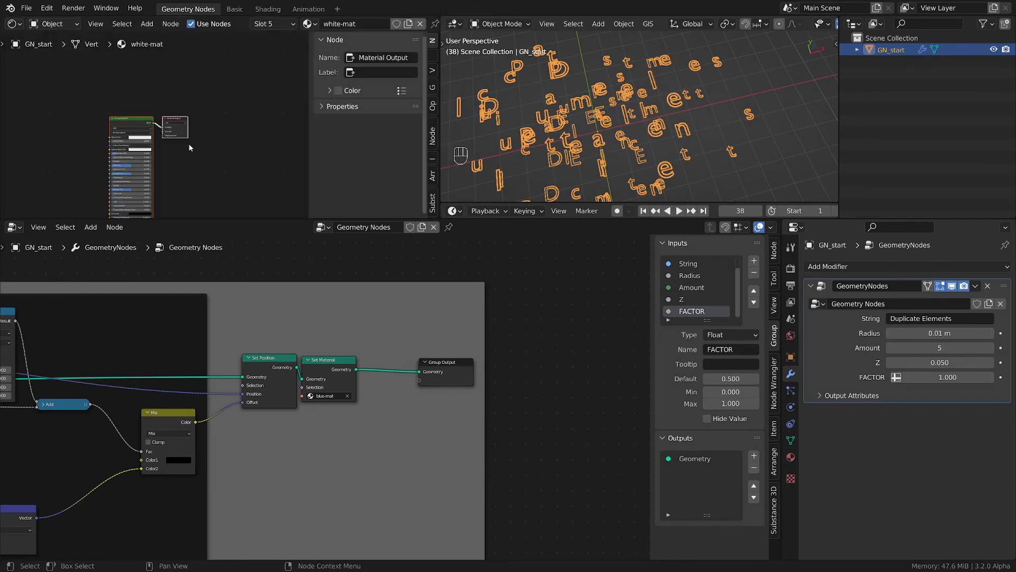
scroll(144, 115, "up", 4)
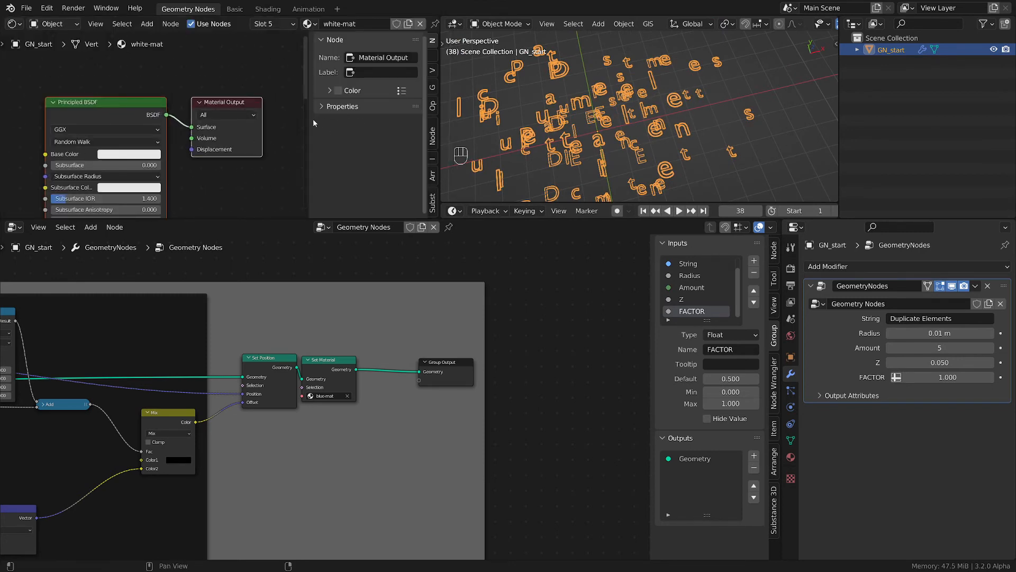
key("n")
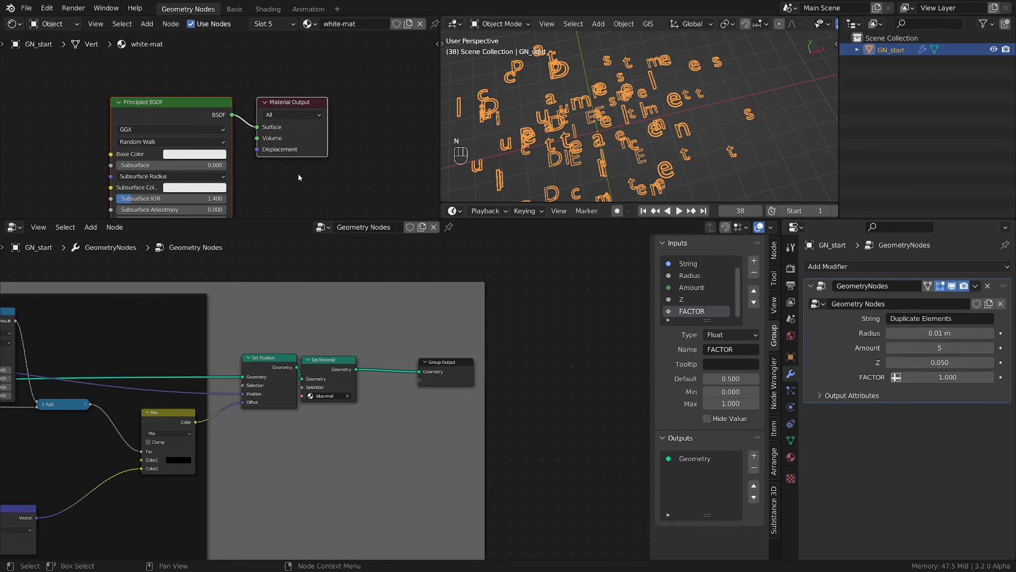
middle_click_drag(302, 176, 309, 153)
left_click_drag(360, 217, 360, 416)
scroll(351, 479, "up", 2)
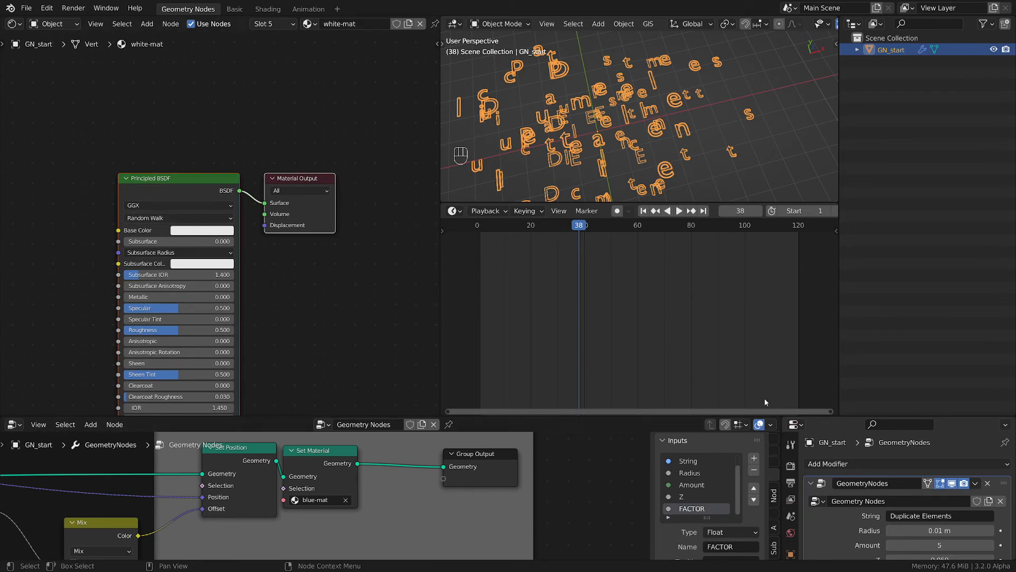
Make blue-mat the active material so its nodes can be edited in the Shader Editor
scroll(796, 543, "down", 4)
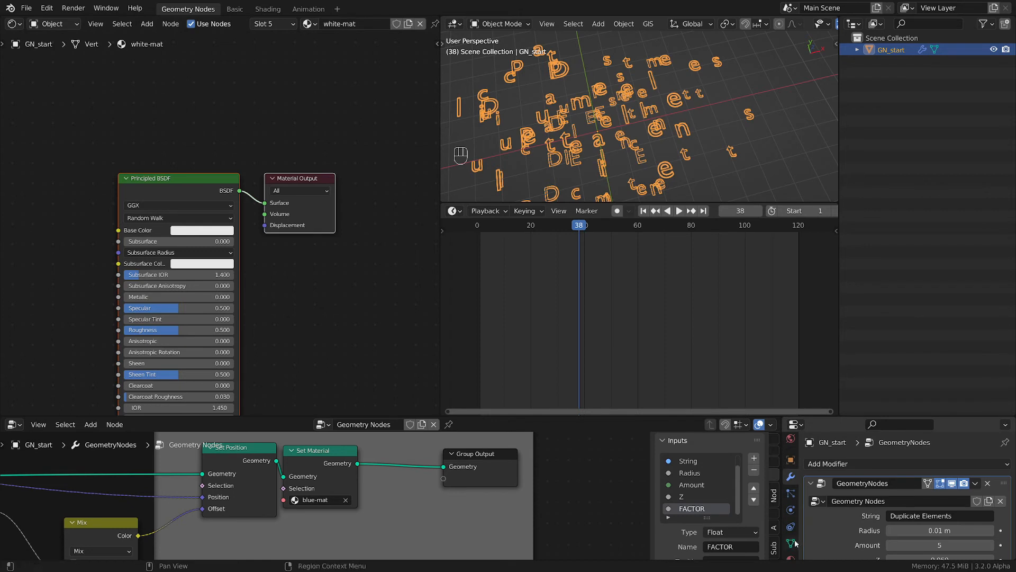
scroll(796, 539, "down", 2)
left_click(791, 524)
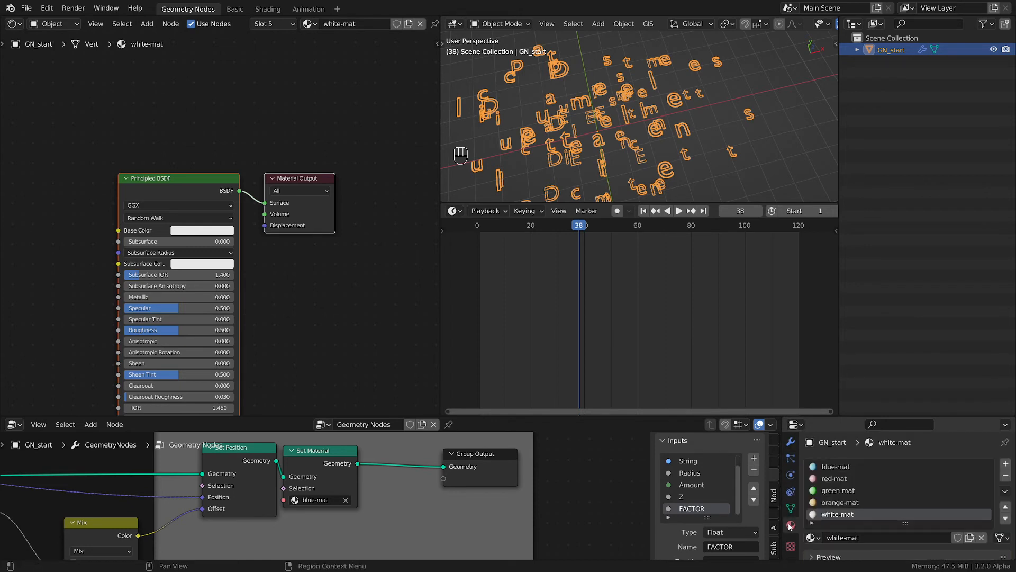
left_click(842, 467)
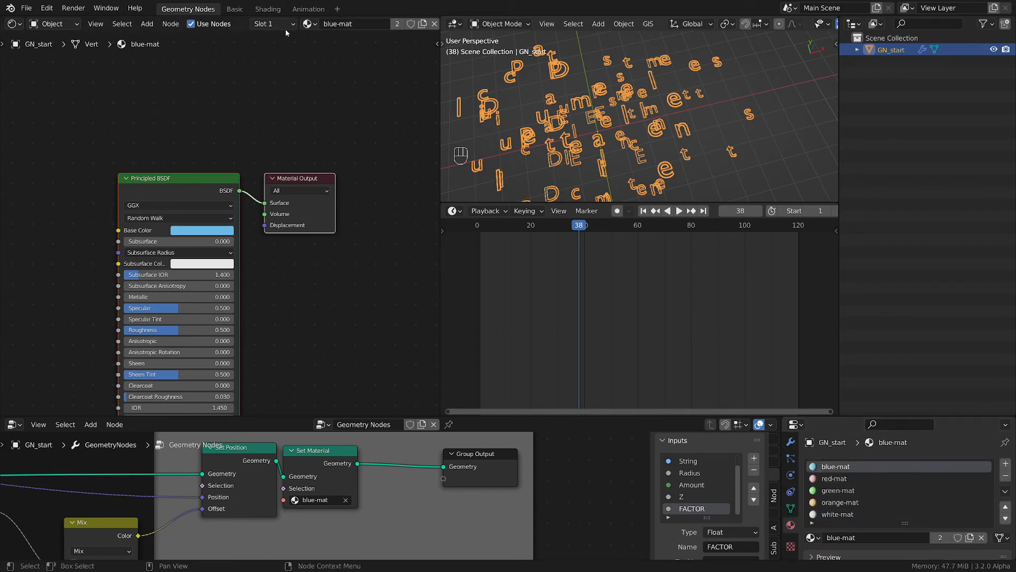
scroll(285, 253, "up", 1)
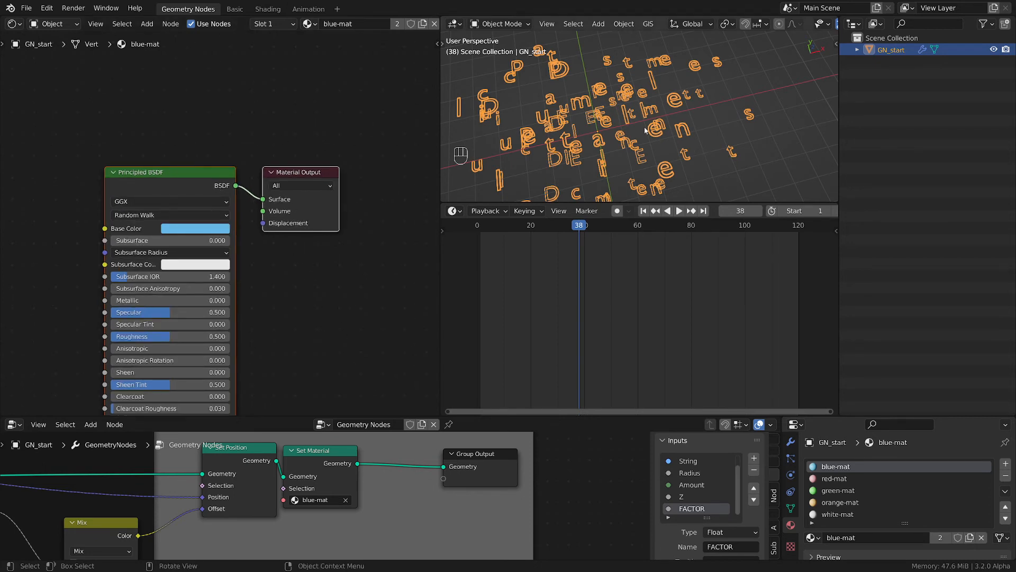
Set the Geometry Nodes modifier's FACTOR to 0
left_click(791, 442)
scroll(872, 487, "down", 2)
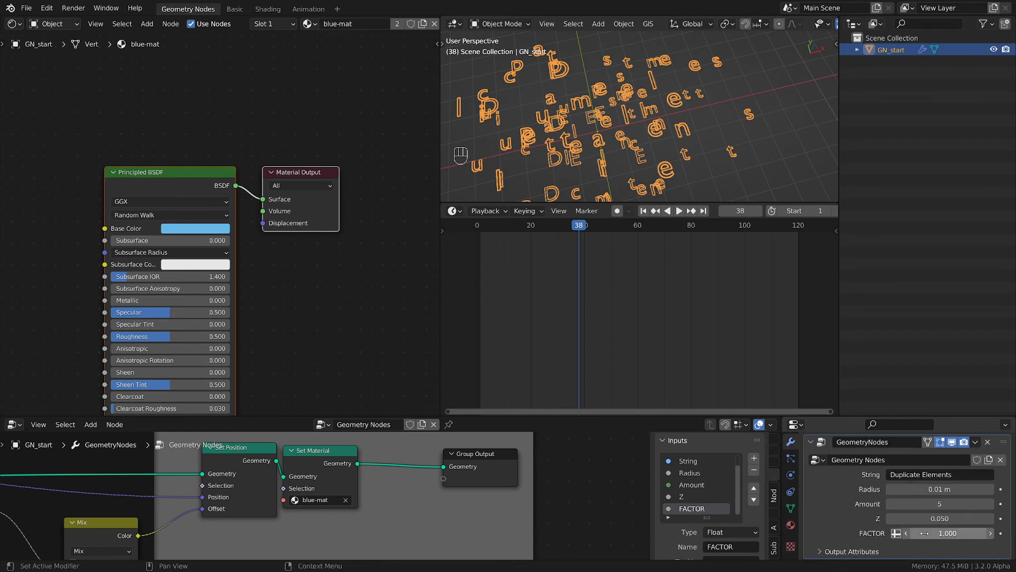
left_click_drag(948, 533, 911, 533)
Show the text close up in Top view and turn off the viewport overlays
scroll(537, 115, "up", 4)
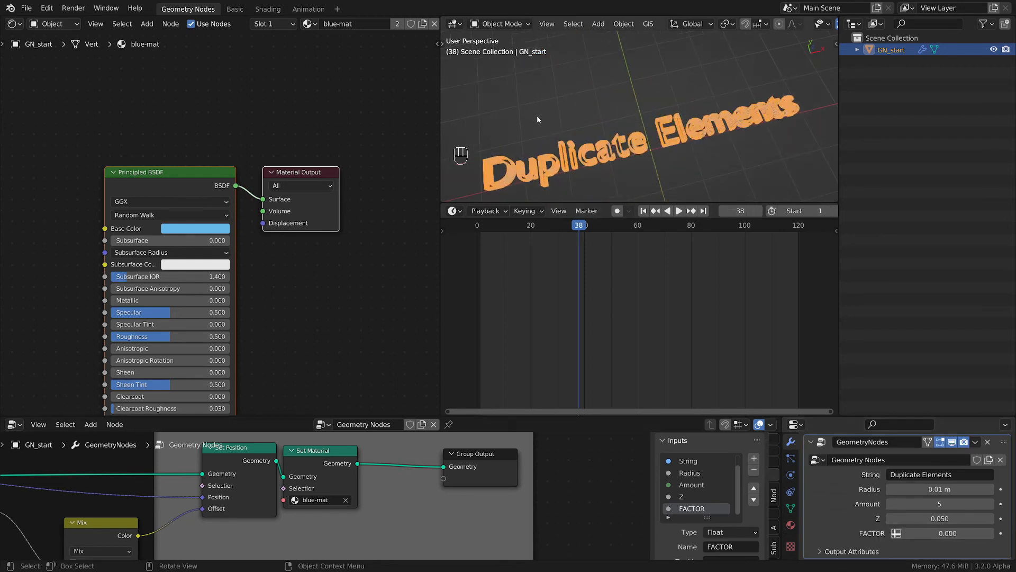
middle_click_drag(577, 127, 601, 131, "shift")
key("grave")
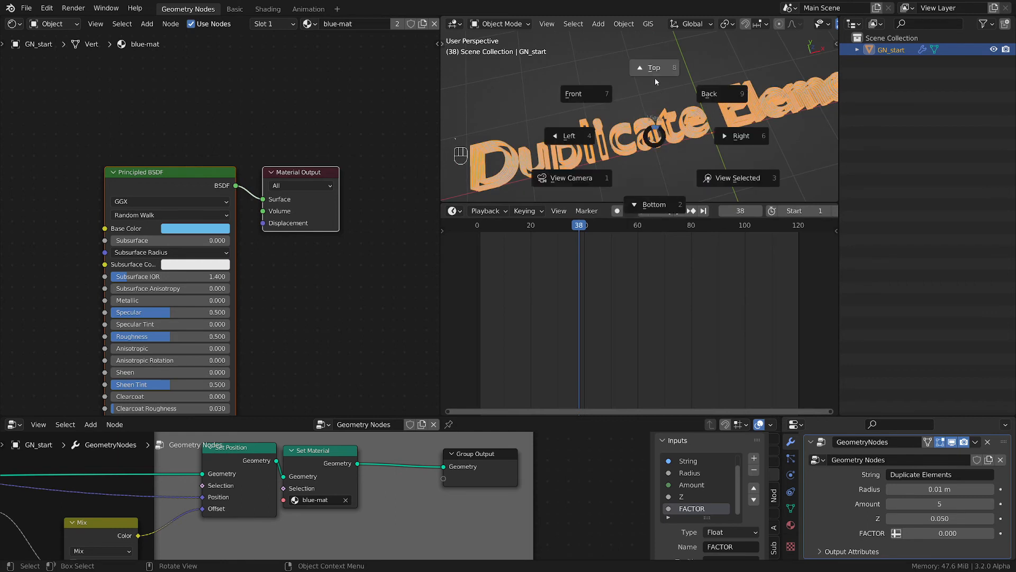
left_click(662, 65)
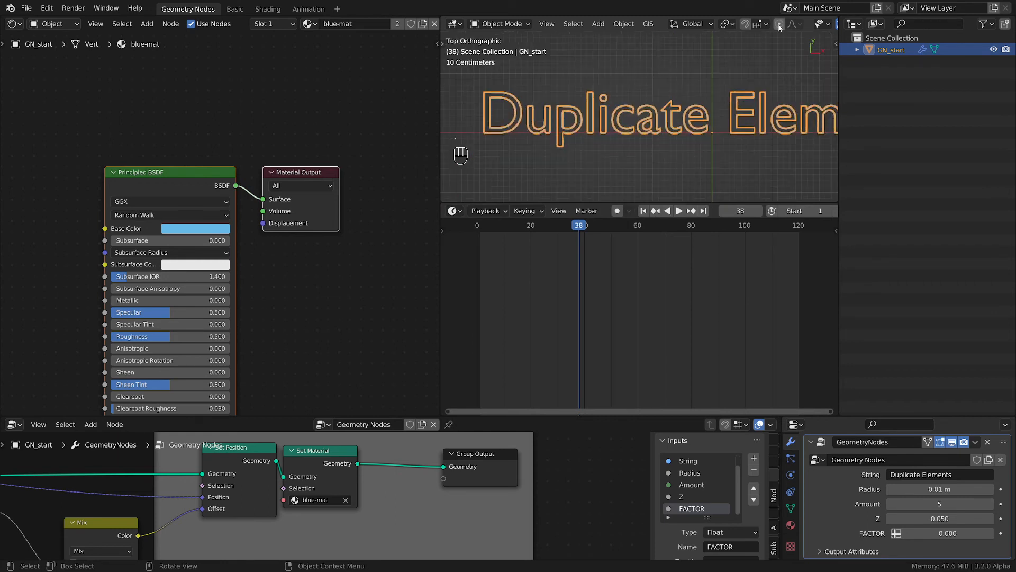
middle_click_drag(780, 22, 580, 19)
left_click(742, 24)
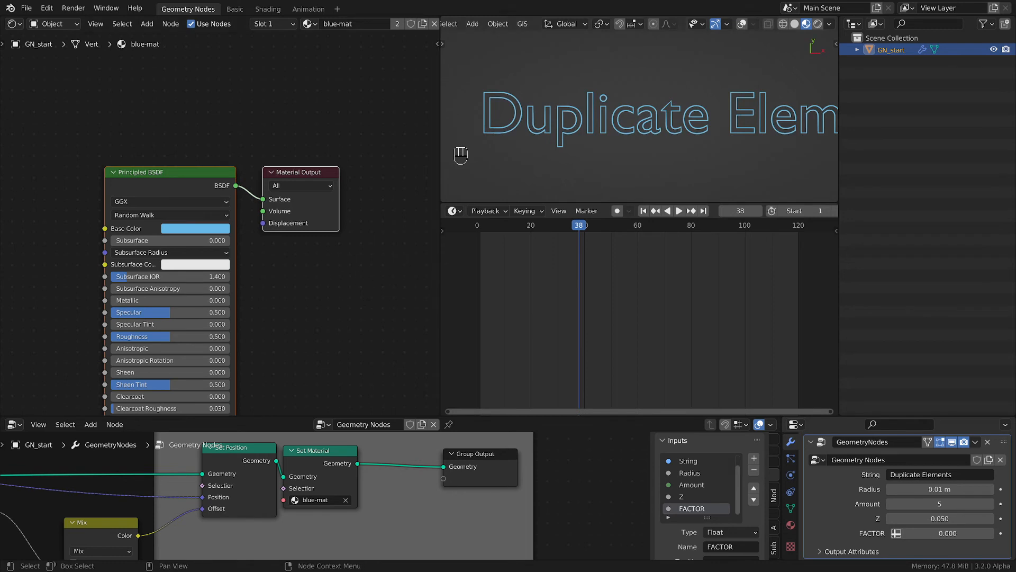
Set the Bloom radius to 1.5 in the render settings and switch the 3D viewport to rendered shading
scroll(789, 468, "up", 5)
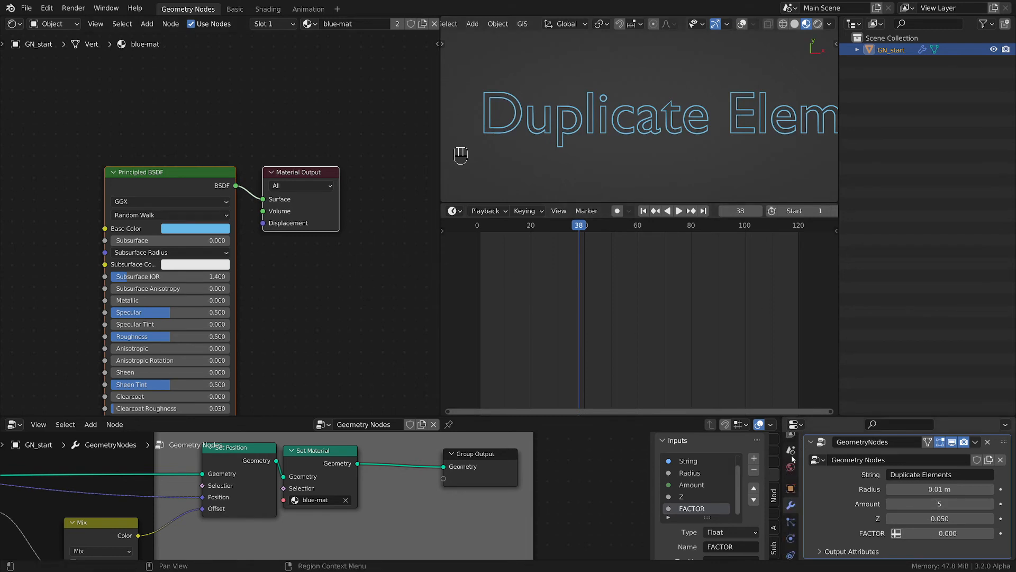
left_click(789, 465)
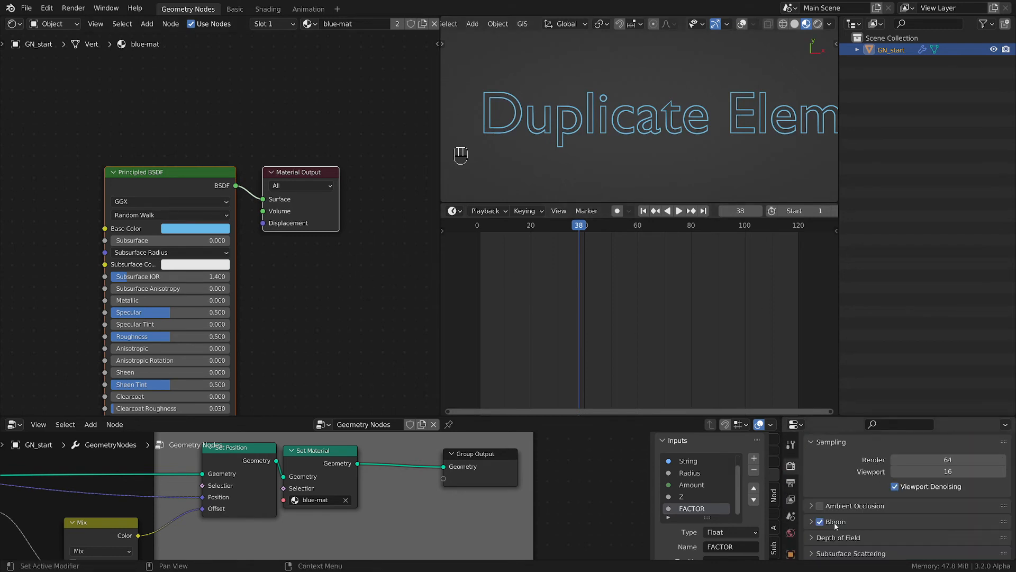
scroll(843, 533, "down", 3)
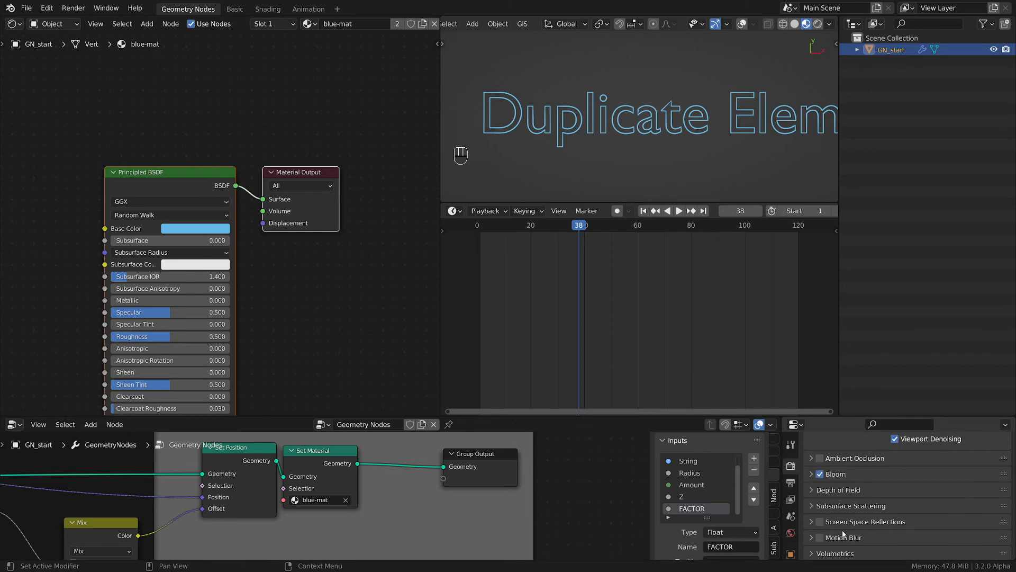
left_click(816, 475)
left_click(931, 519)
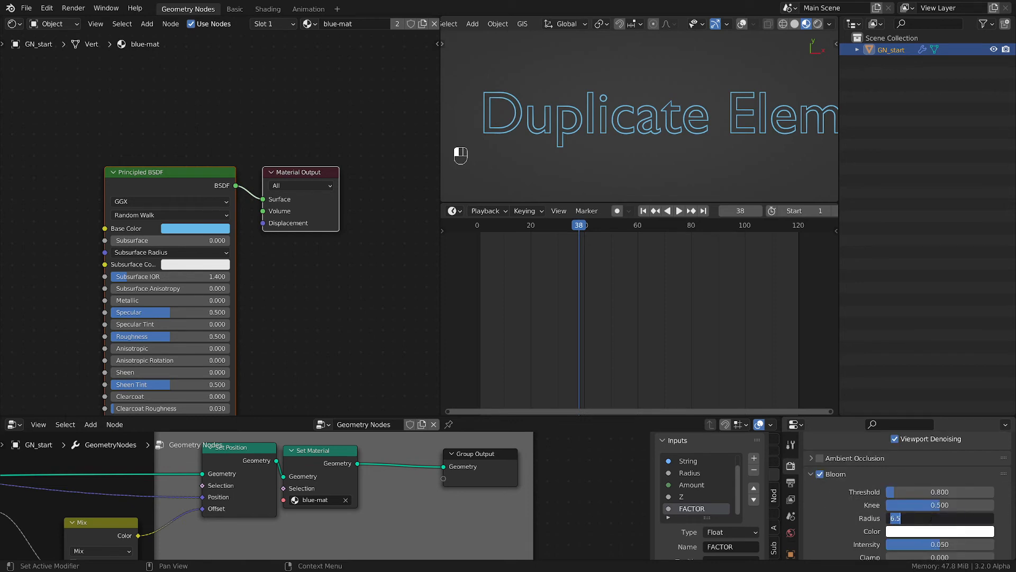
type("1.5")
key("Return")
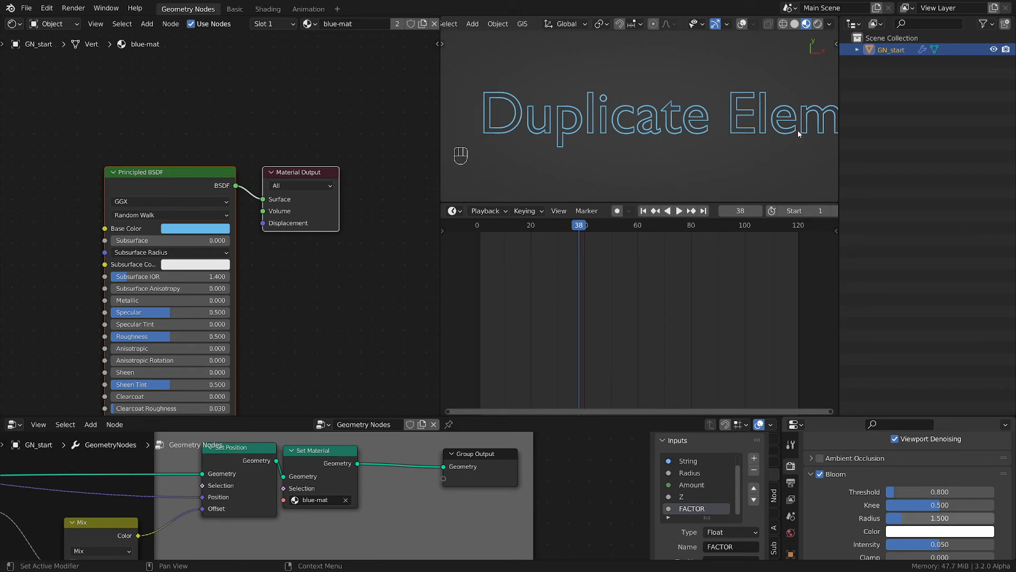
key("z")
left_click(633, 95)
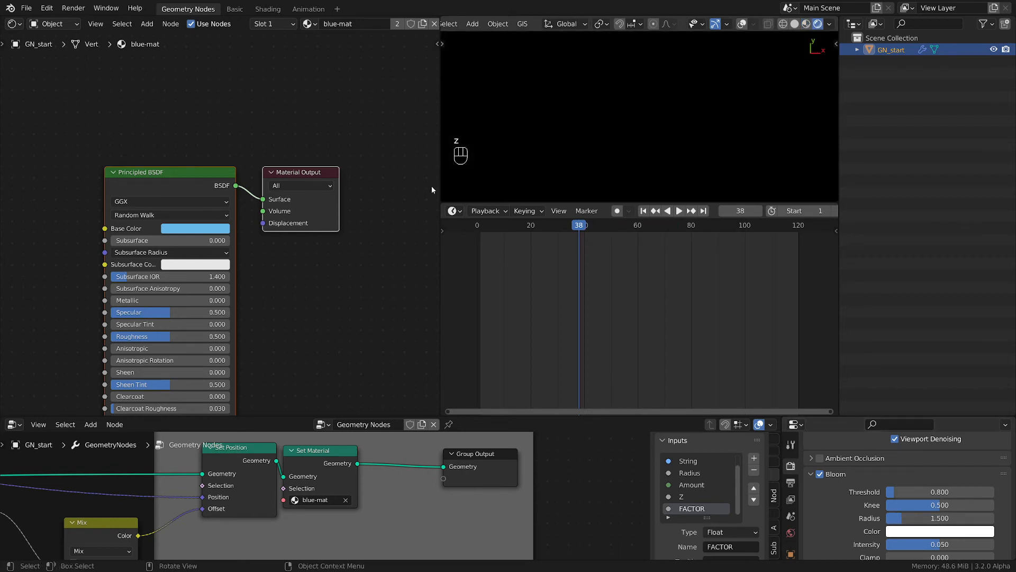
Replace blue-mat's Principled BSDF with an Emission shader linked to the Material Output's Surface, placed closer to it
middle_click_drag(170, 173, 236, 186)
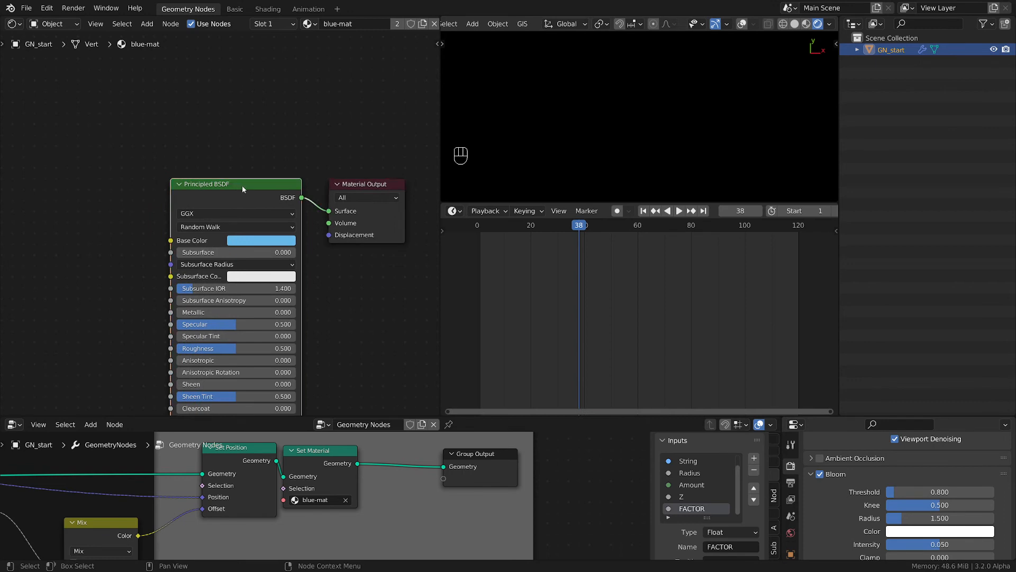
key("x")
key("shift+a")
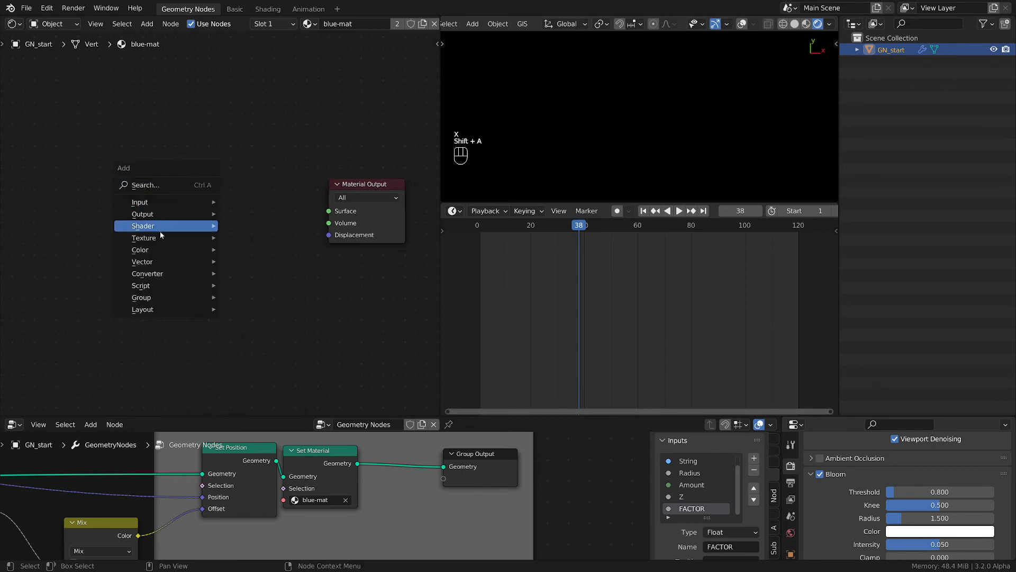
mouse_move(158, 228)
left_click(249, 249)
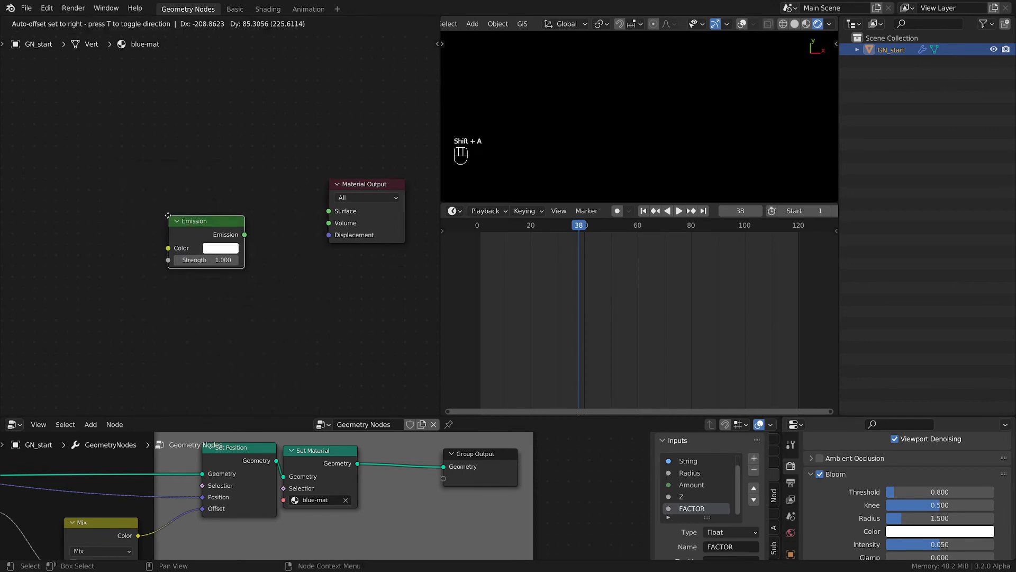
left_click(168, 216)
left_click_drag(245, 234, 329, 211)
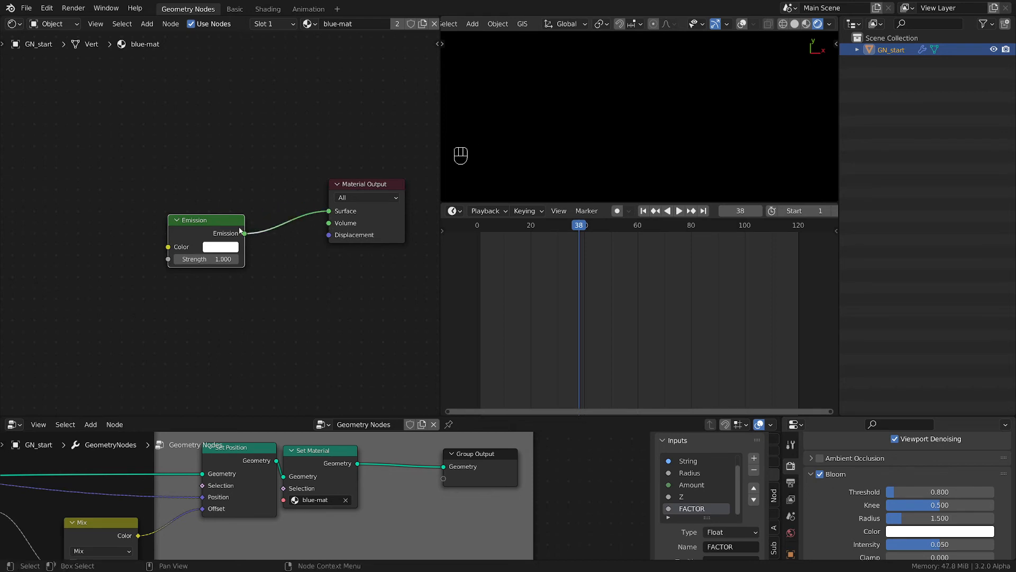
left_click_drag(225, 220, 244, 200)
Give the Emission shader a pure blue color (H 0.667, S 1, V 1) and set its Strength to 8
left_click(237, 228)
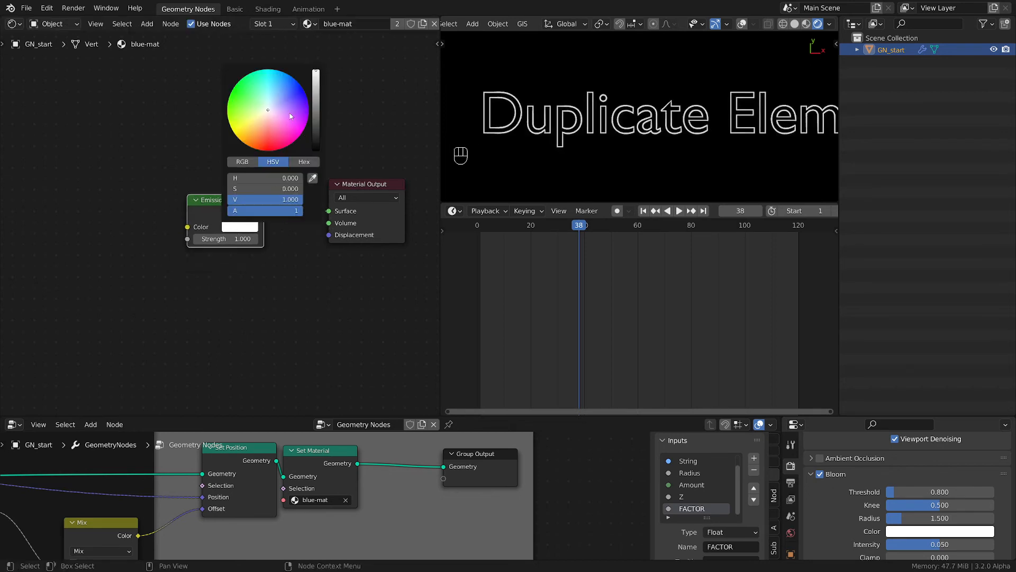
left_click_drag(271, 113, 305, 91)
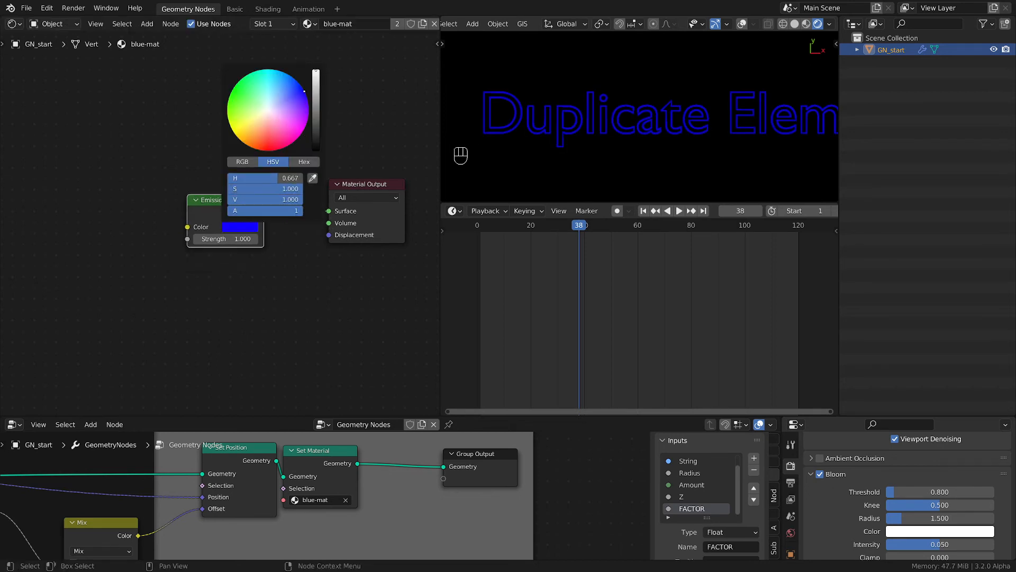
left_click(223, 239)
type("8")
key("Return")
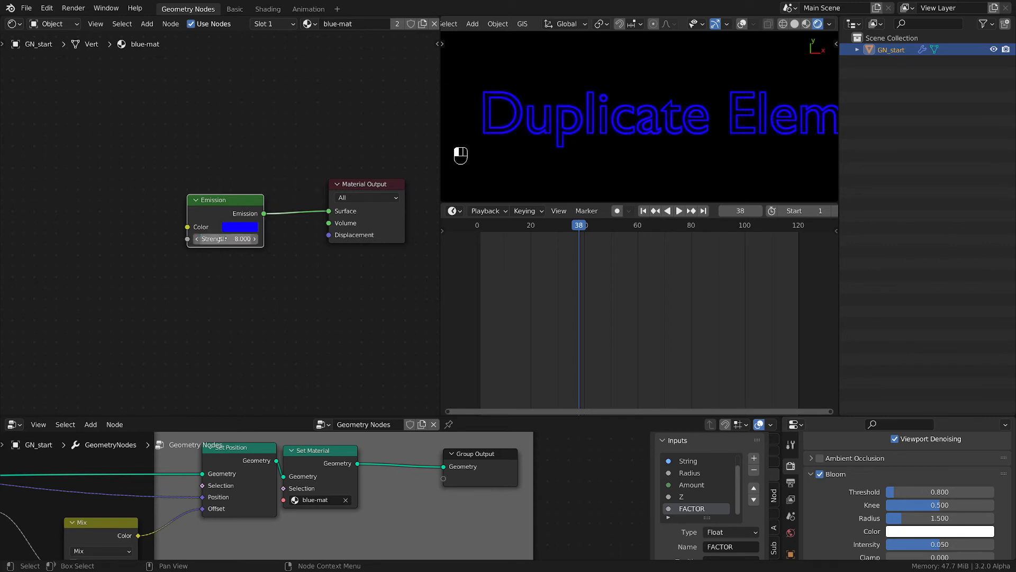
Raise the V component of the Emission shader's blue color to 8 and view the whole text's glow
left_click(227, 230)
left_click(268, 202)
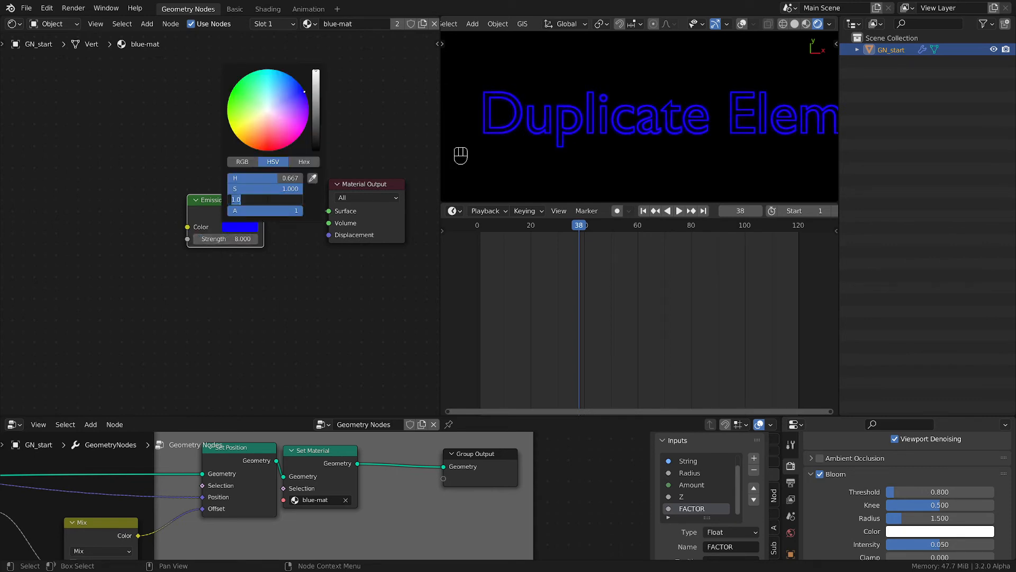
type("8")
key("Return")
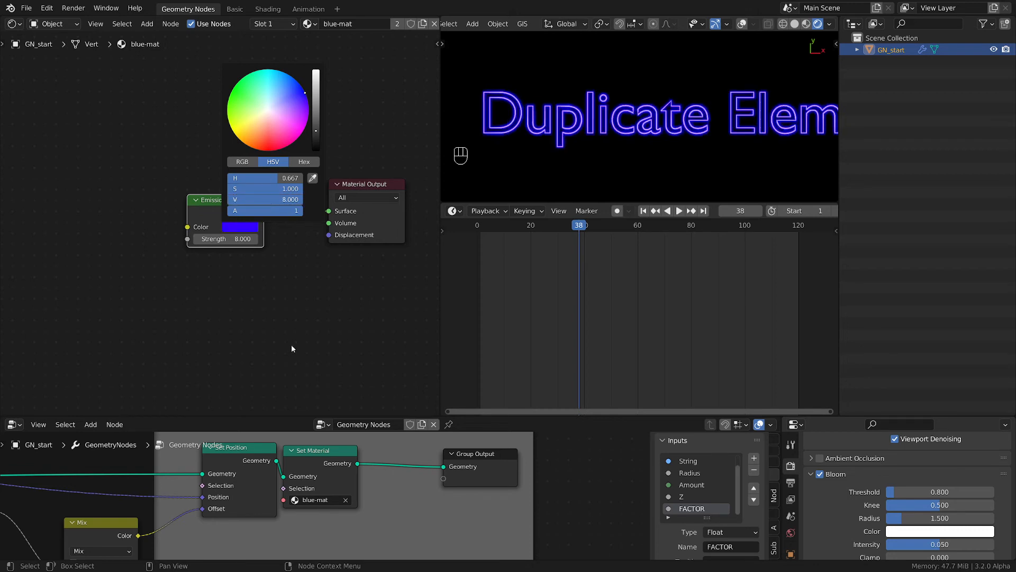
scroll(523, 96, "up", 3)
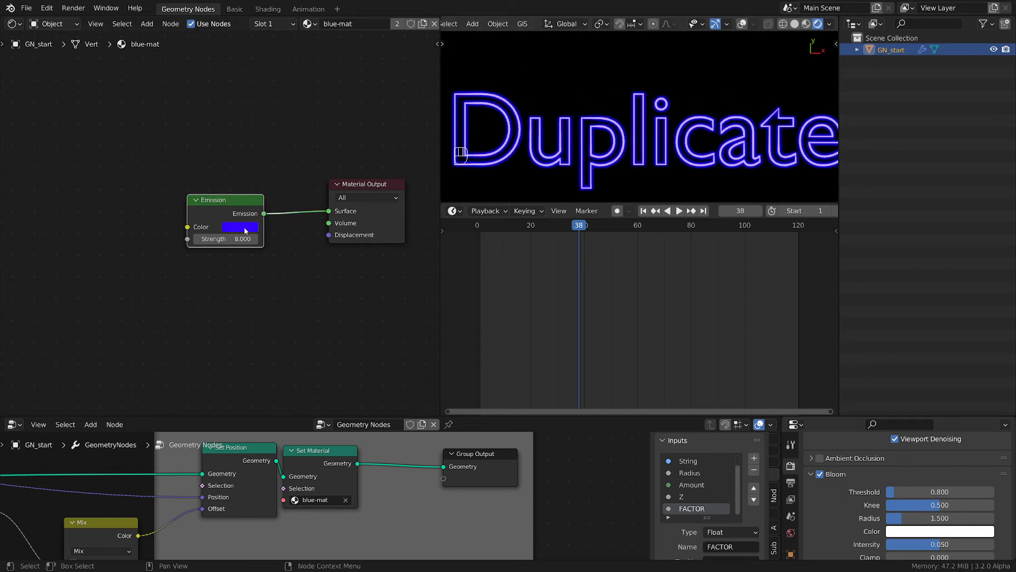
scroll(622, 125, "down", 3)
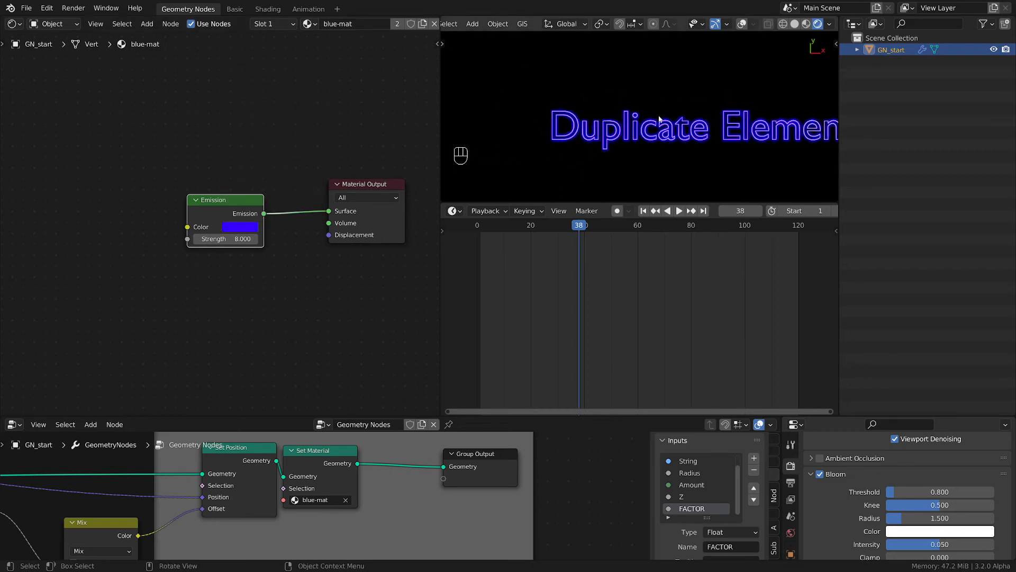
scroll(660, 119, "up", 5, "ctrl")
scroll(241, 294, "up", 1)
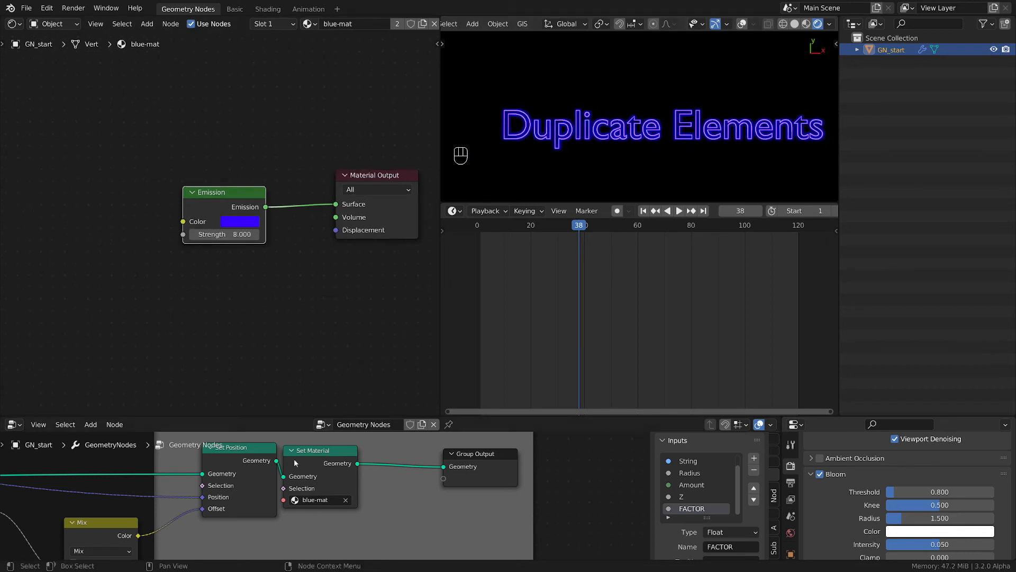
Add a ColorRamp node in front of the Emission shader
middle_click_drag(153, 338, 297, 362)
key("shift+a")
mouse_move(120, 278)
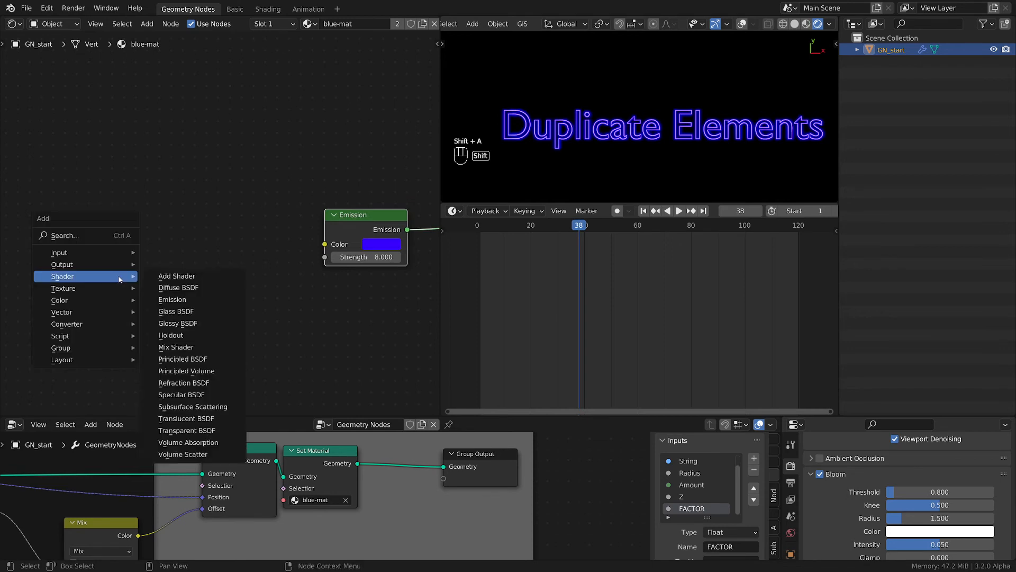
left_click(180, 348)
left_click(68, 196)
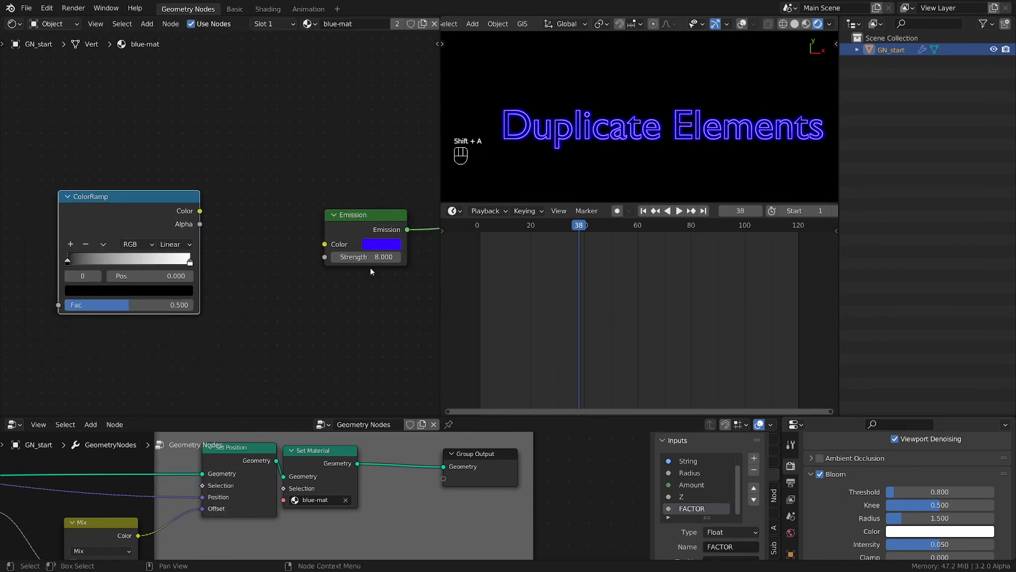
Copy the Emission color to the ColorRamp's end stop with V set to 1, and link the ramp's Color to the Emission Color
key("ctrl+c")
left_click(190, 262)
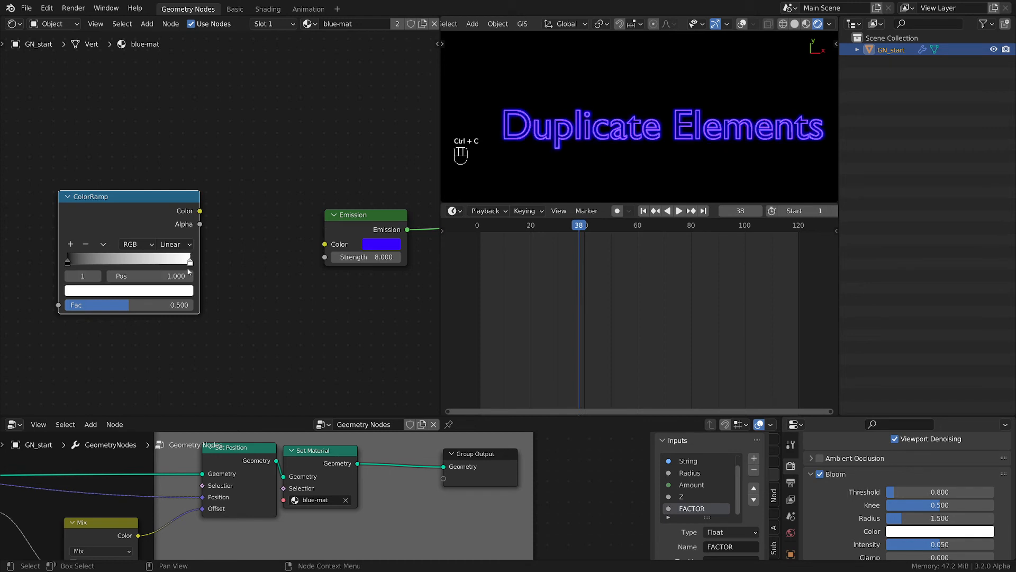
key("ctrl+v")
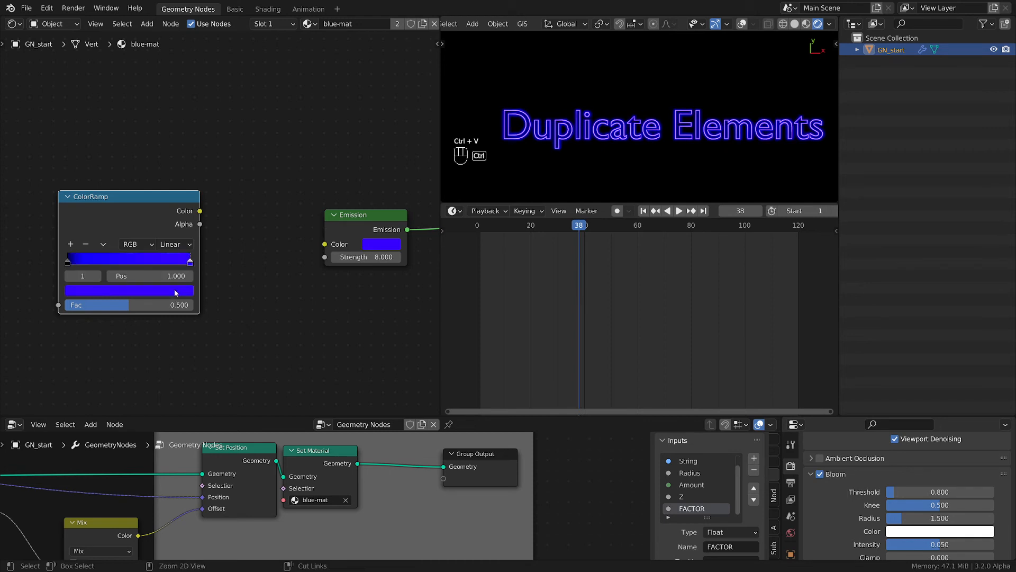
left_click(138, 288)
left_click(128, 261)
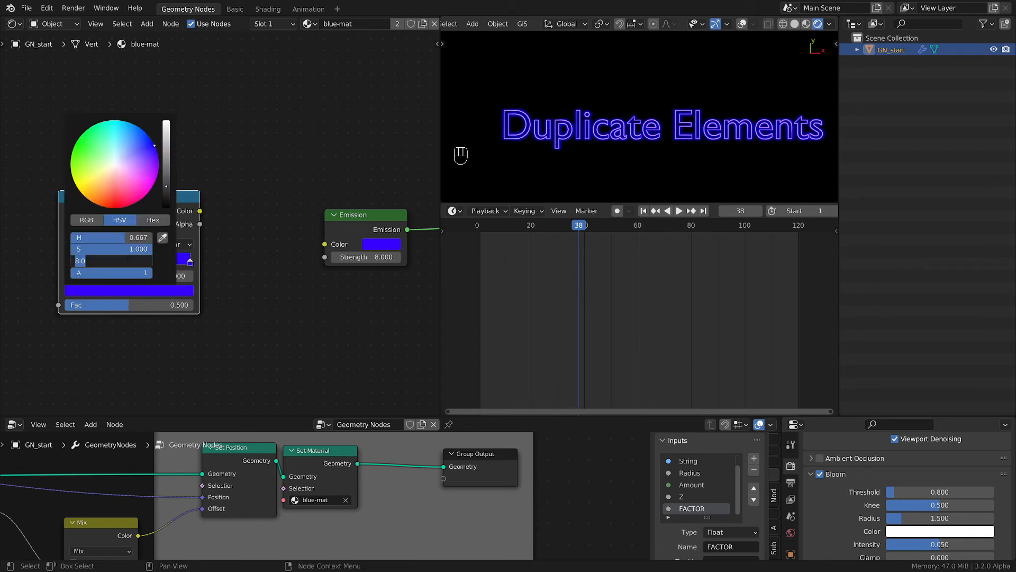
type("1")
key("Return")
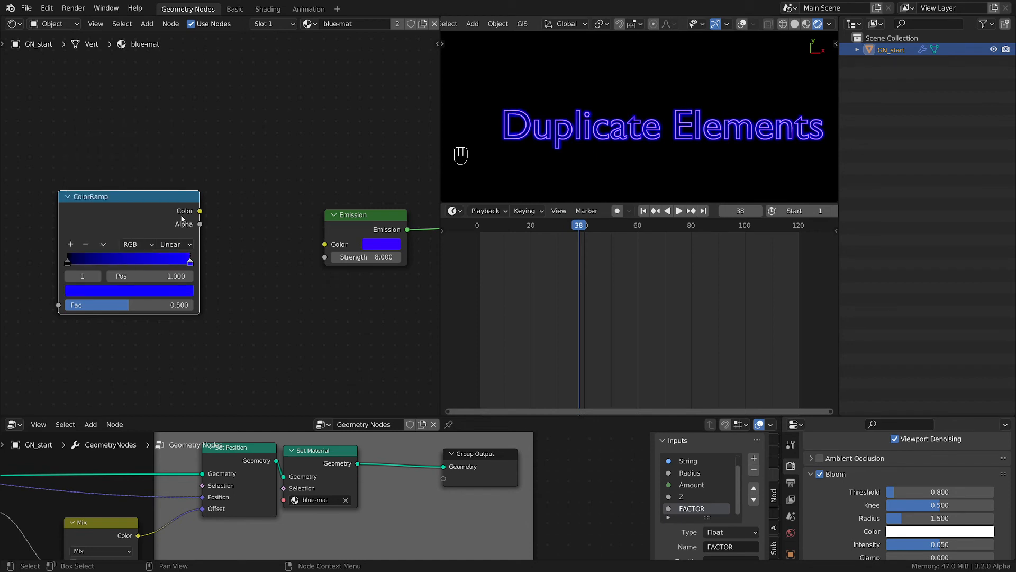
left_click_drag(201, 210, 325, 244)
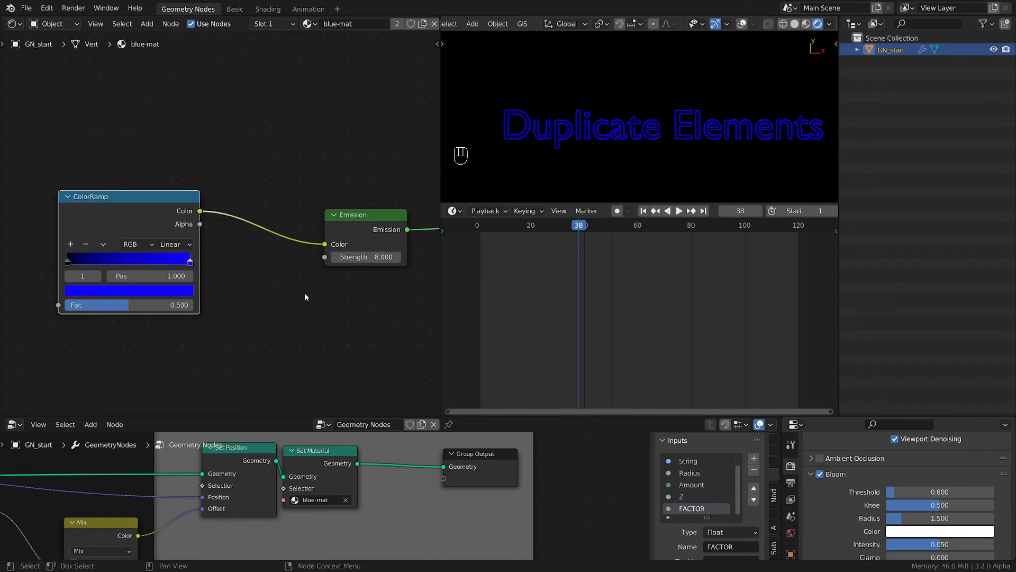
Paste the copied blue into the ColorRamp's first stop and shift it to pink (H 0.946, S 1, V 8)
middle_click_drag(317, 305, 398, 301)
scroll(268, 310, "up", 1)
left_click(131, 260)
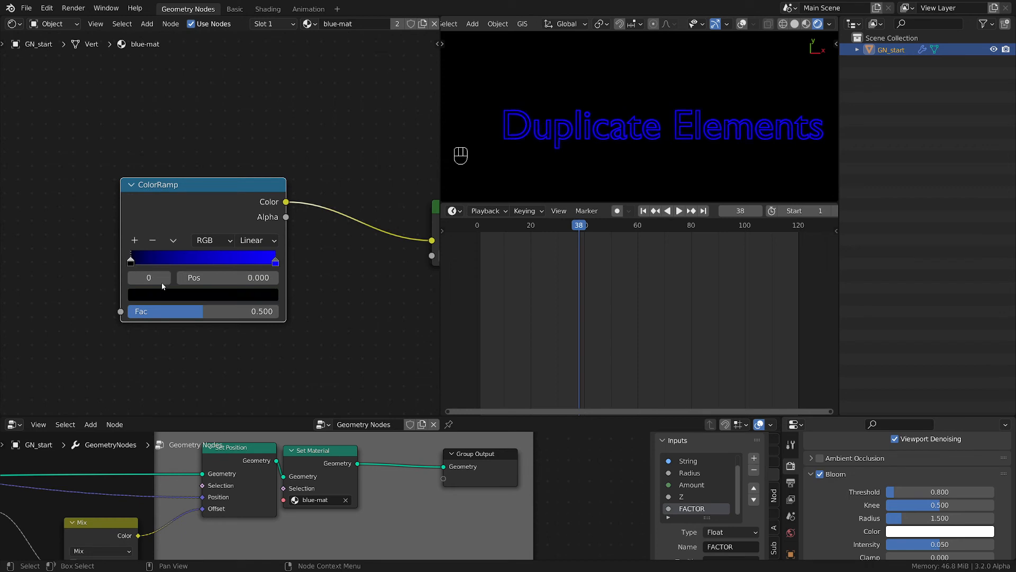
left_click(171, 294)
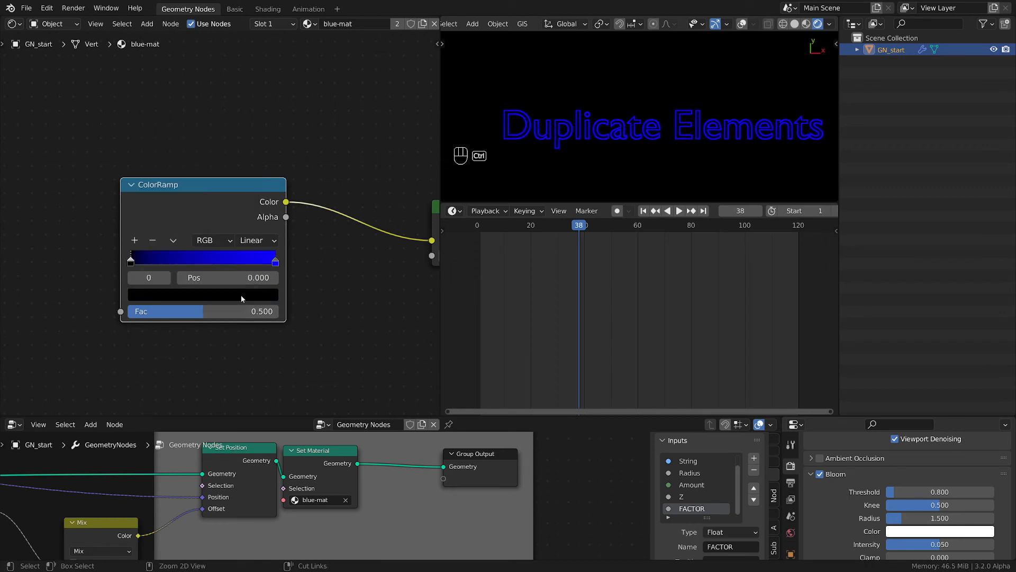
key("ctrl+v")
key("ctrl+space")
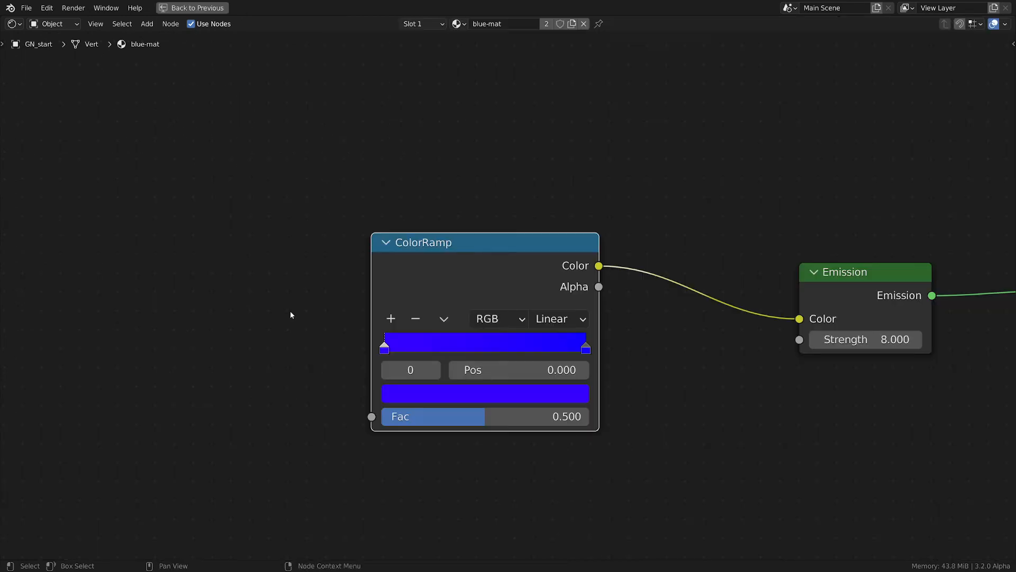
left_click(458, 396)
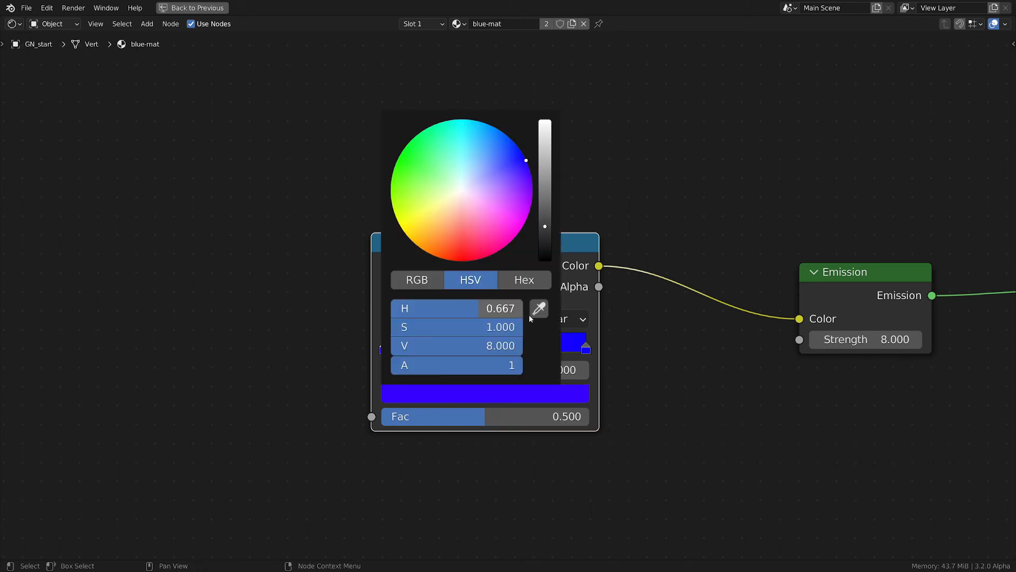
left_click_drag(527, 164, 505, 248)
key("ctrl+space")
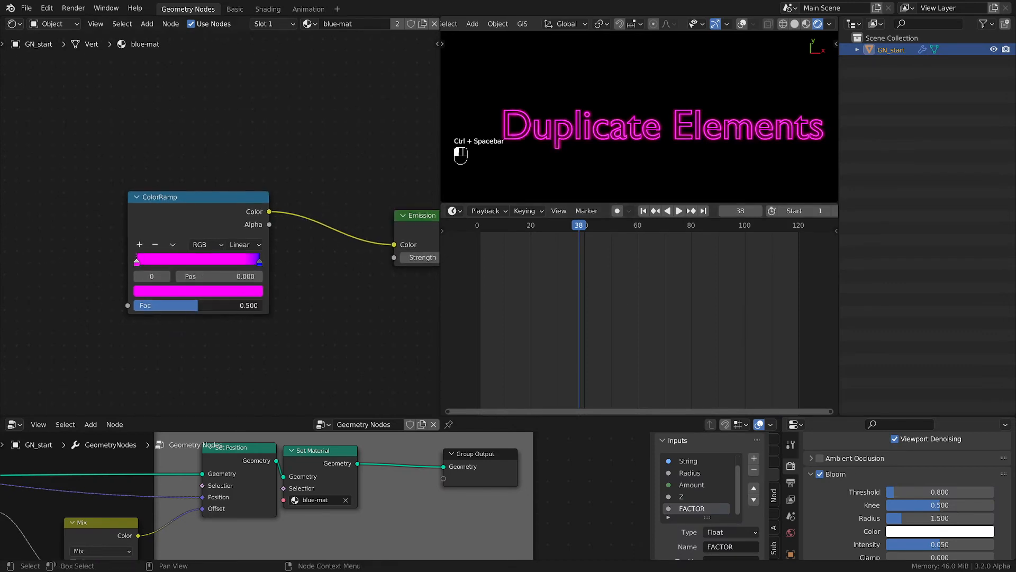
Set the ColorRamp's Fac to 1 and the pink first stop's V to 1
left_click_drag(223, 305, 263, 305)
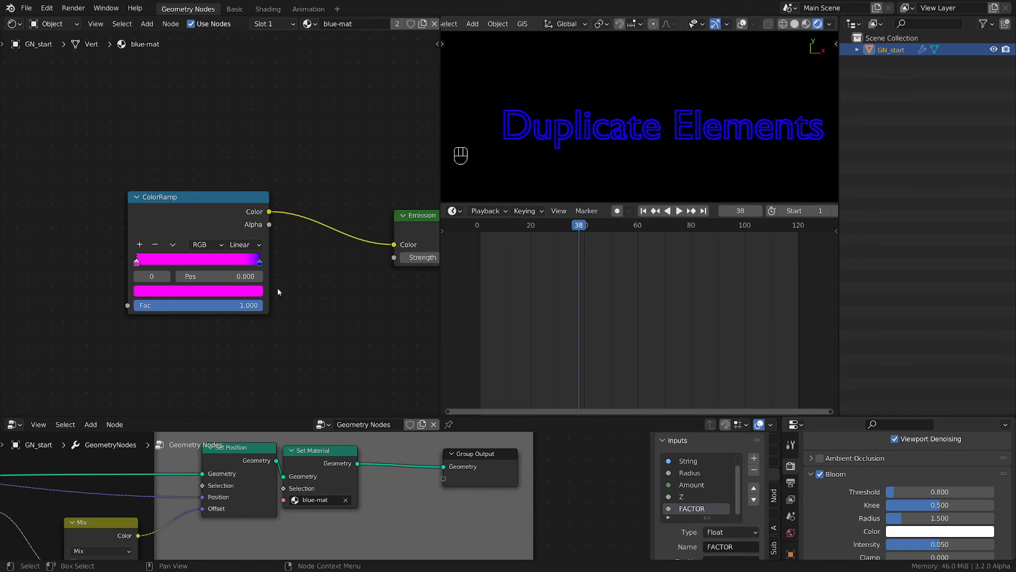
left_click(165, 294)
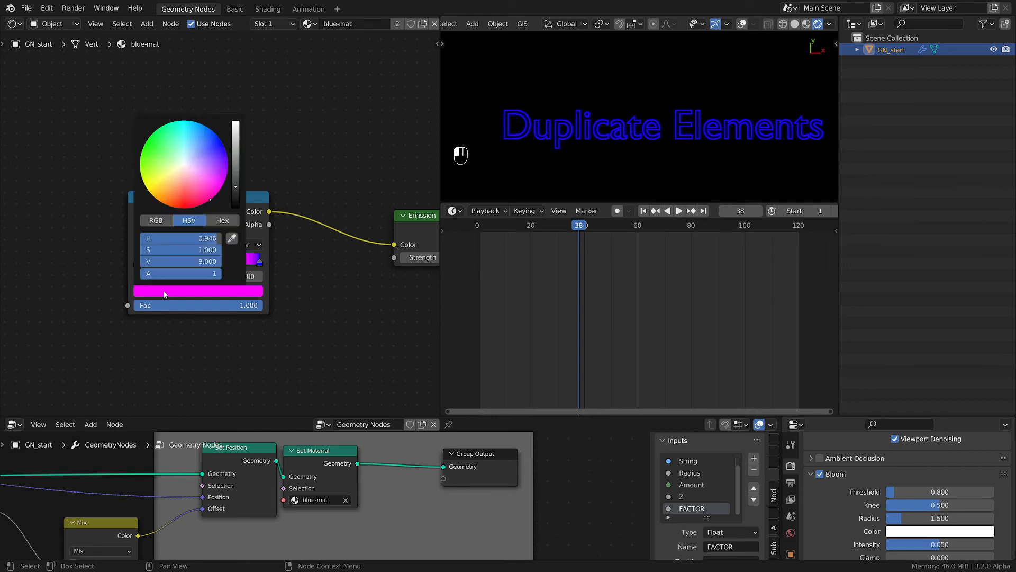
left_click(198, 263)
type("1")
key("Return")
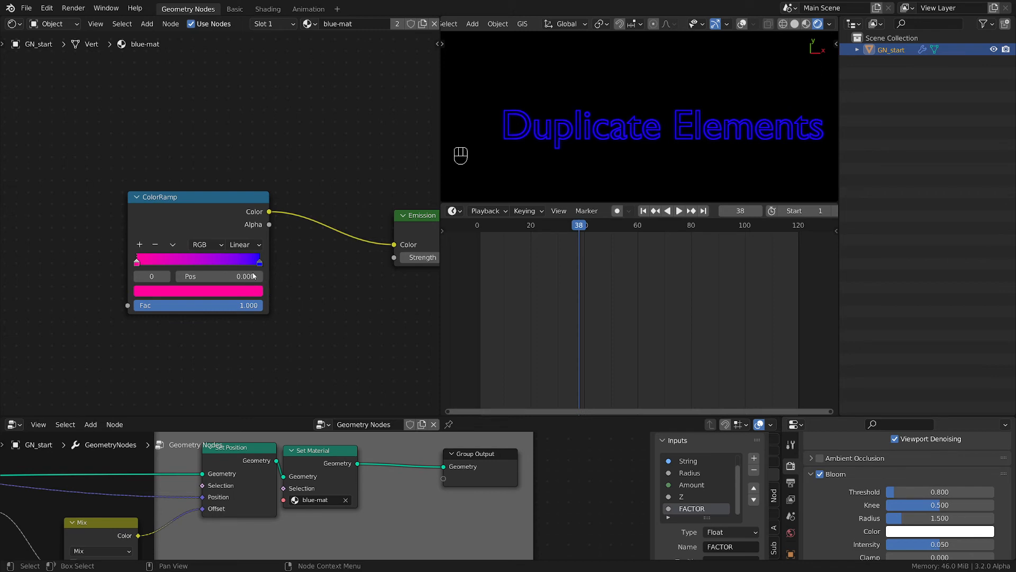
Move the ColorRamp and Emission nodes further apart to make room between them
left_click_drag(224, 212, 137, 222)
scroll(319, 287, "down", 1)
middle_click_drag(319, 287, 297, 295)
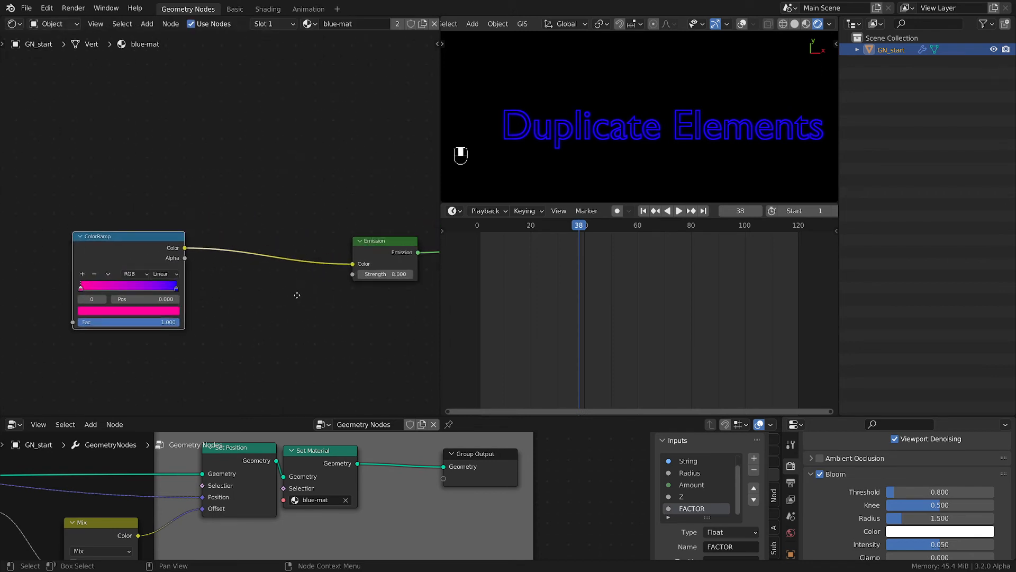
left_click_drag(376, 244, 406, 235)
scroll(218, 298, "up", 4)
left_click_drag(91, 214, 105, 221)
key("ctrl+z")
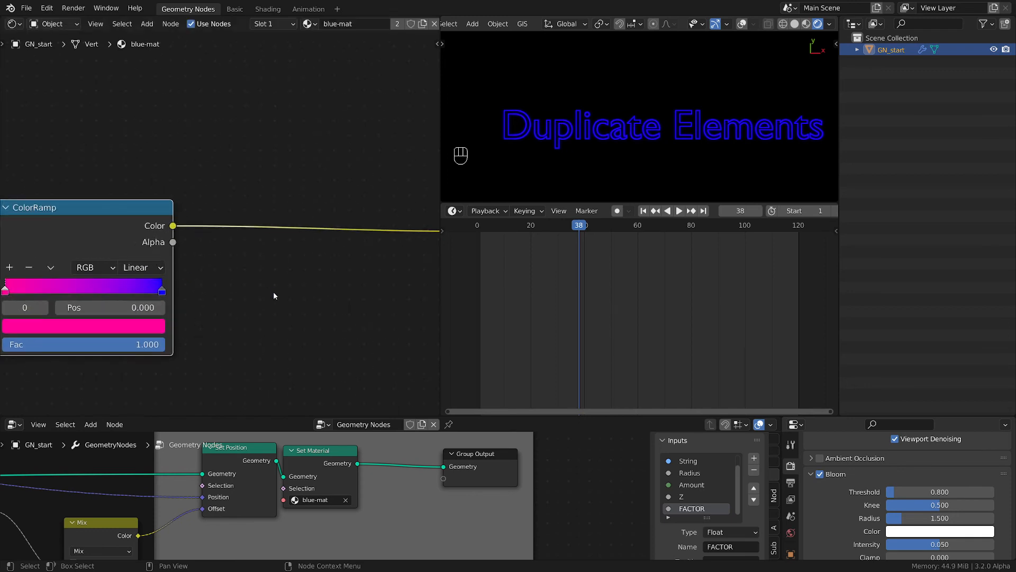
key("ctrl+shift+z")
Add a Combine HSV and a Separate HSV node, placing Separate HSV between the ColorRamp and Combine HSV
key("shift+a")
mouse_move(275, 295)
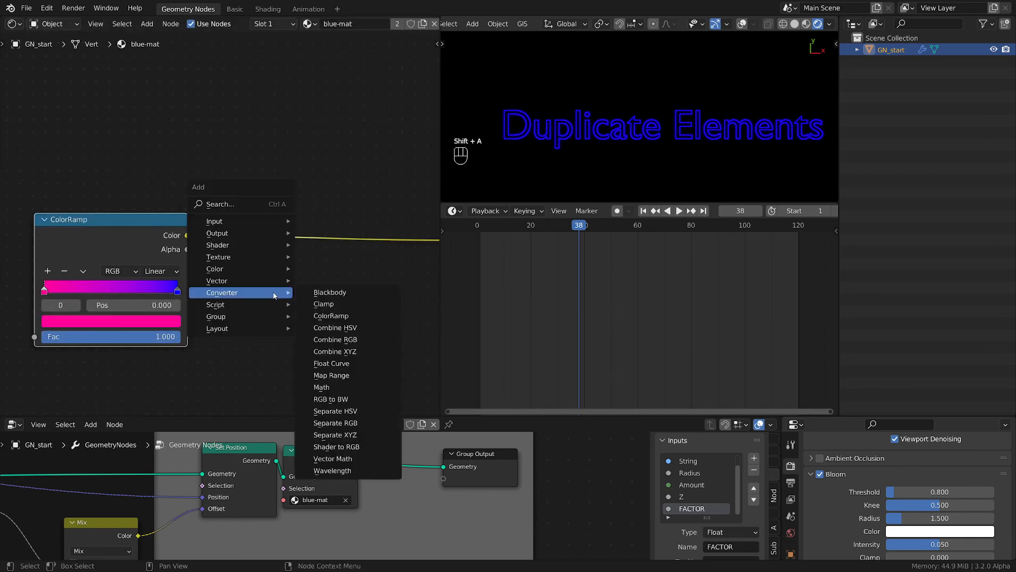
left_click(359, 332)
left_click(342, 327)
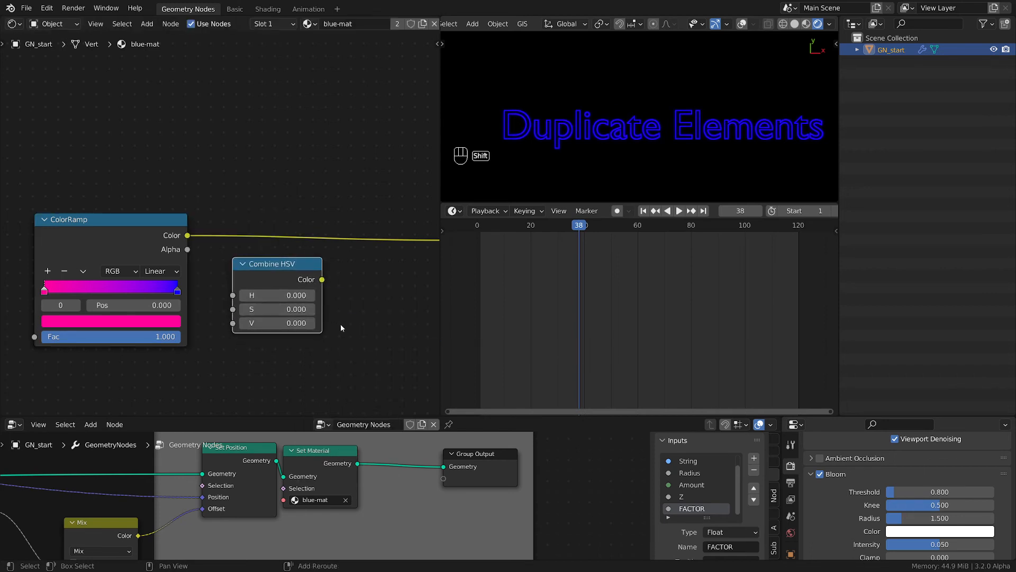
key("shift+a")
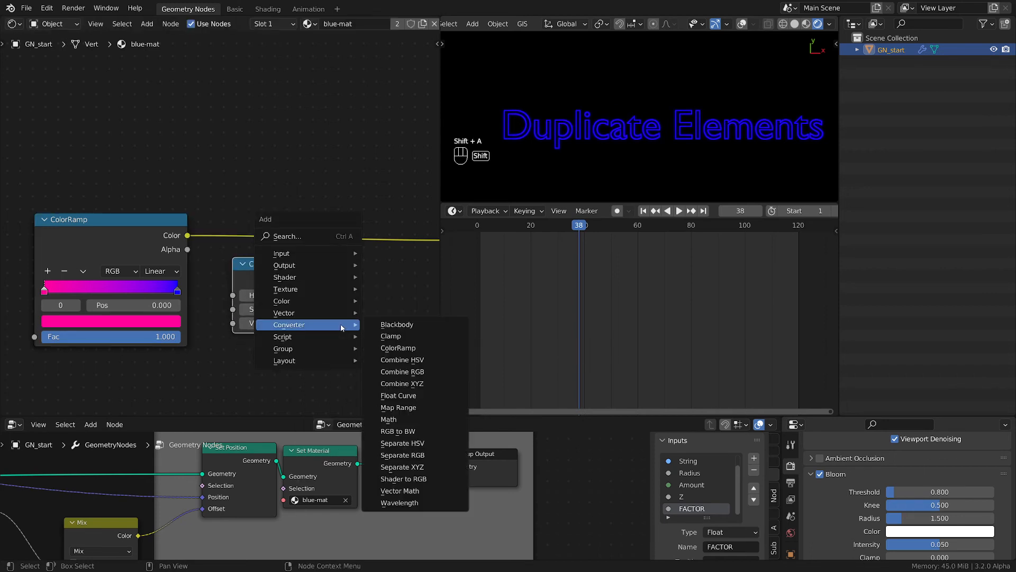
left_click(428, 445)
left_click(209, 347)
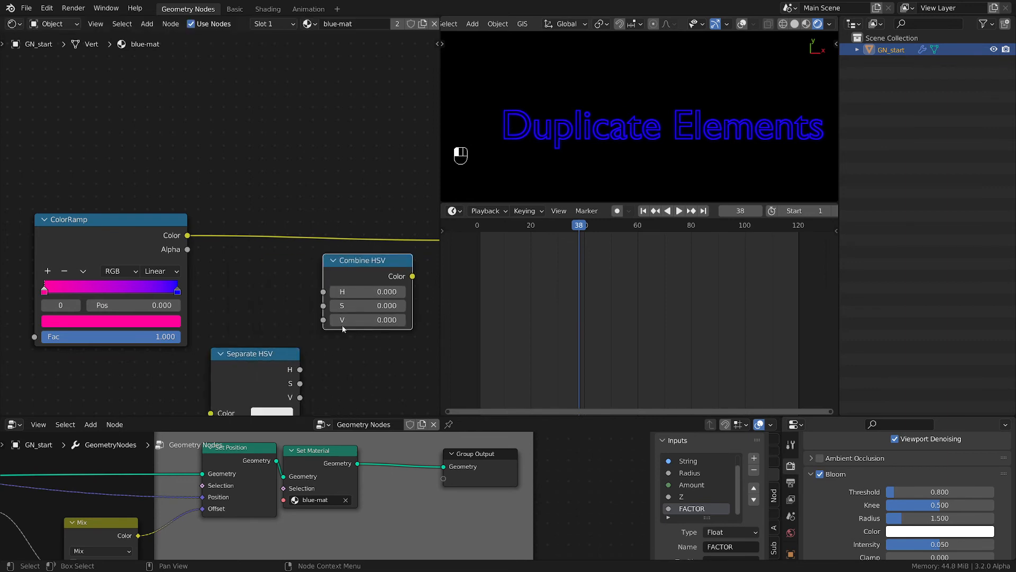
left_click_drag(249, 350, 256, 265)
Link the ColorRamp's Color to Separate HSV and the Combine HSV Color to the Emission Color
left_click_drag(186, 232, 218, 326)
middle_click_drag(432, 274, 312, 311)
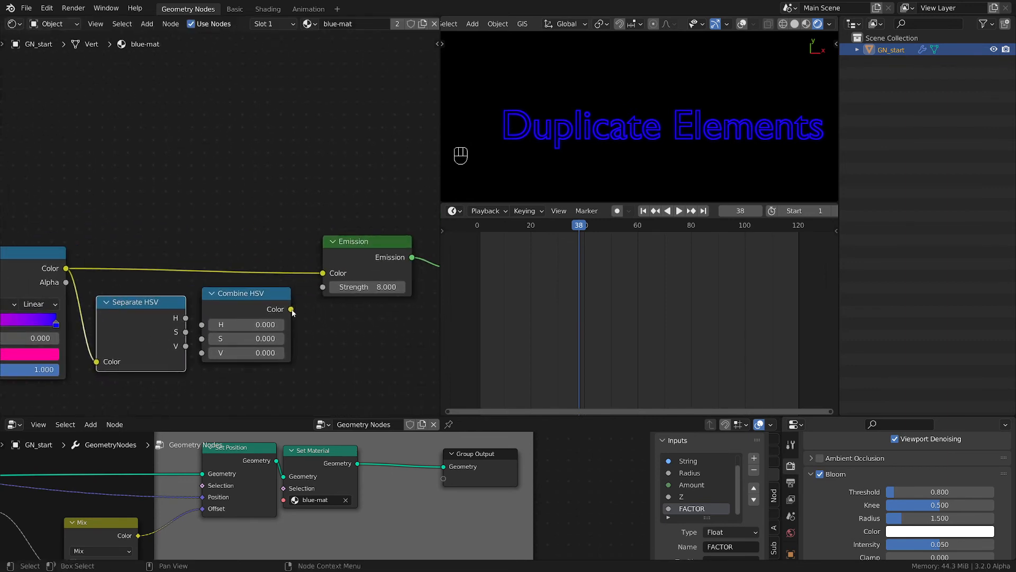
left_click_drag(291, 309, 326, 274)
left_click_drag(353, 243, 373, 242)
middle_click_drag(328, 342, 412, 336)
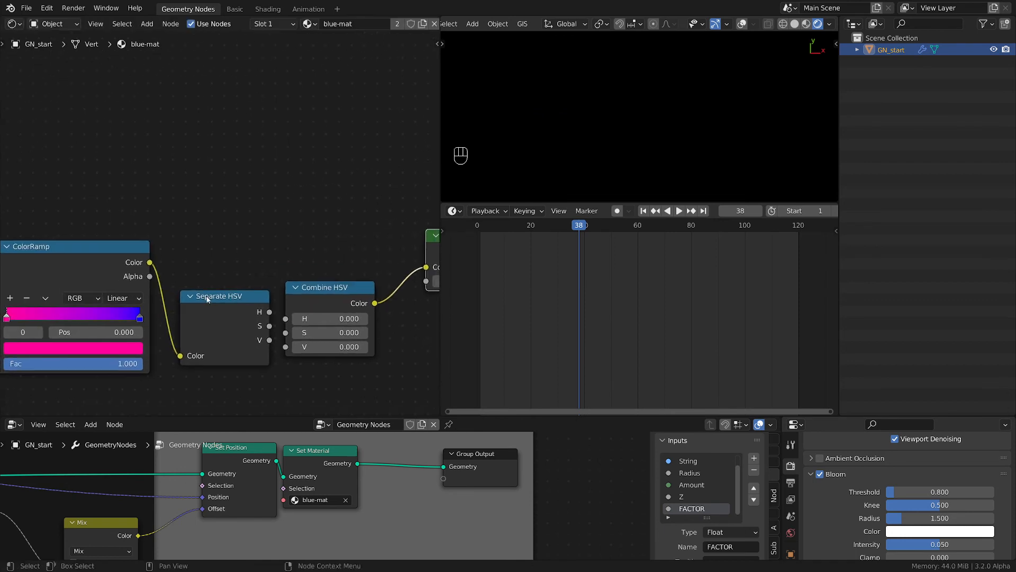
Align the two HSV nodes and link the H, S and V outputs of Separate HSV to the matching Combine HSV inputs
left_click_drag(207, 299, 190, 253)
left_click_drag(318, 287, 340, 258)
left_click_drag(207, 215, 369, 325)
key("f")
key("f")
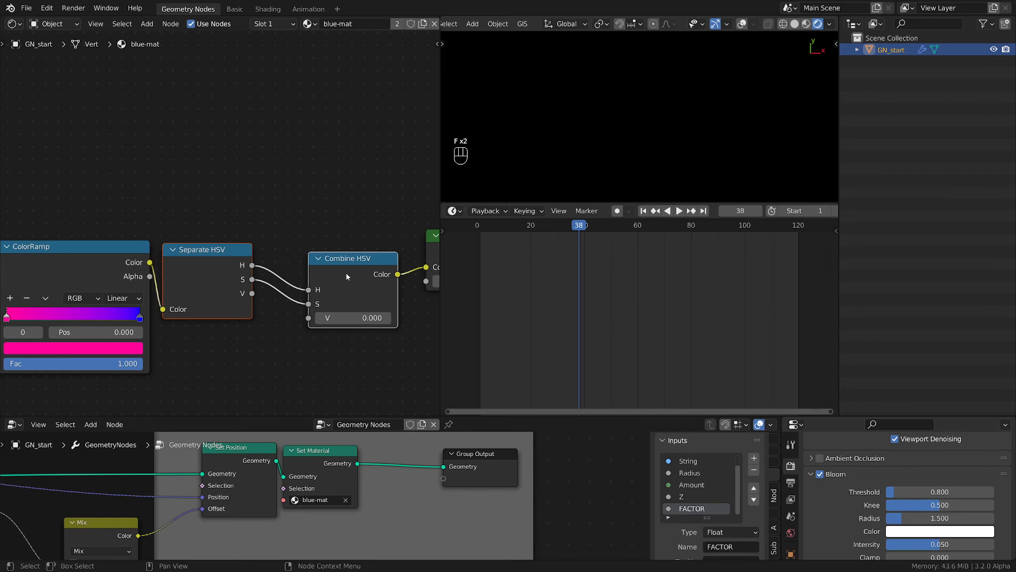
key("f")
left_click_drag(356, 259, 368, 229)
scroll(261, 299, "down", 3)
middle_click_drag(316, 315, 330, 315)
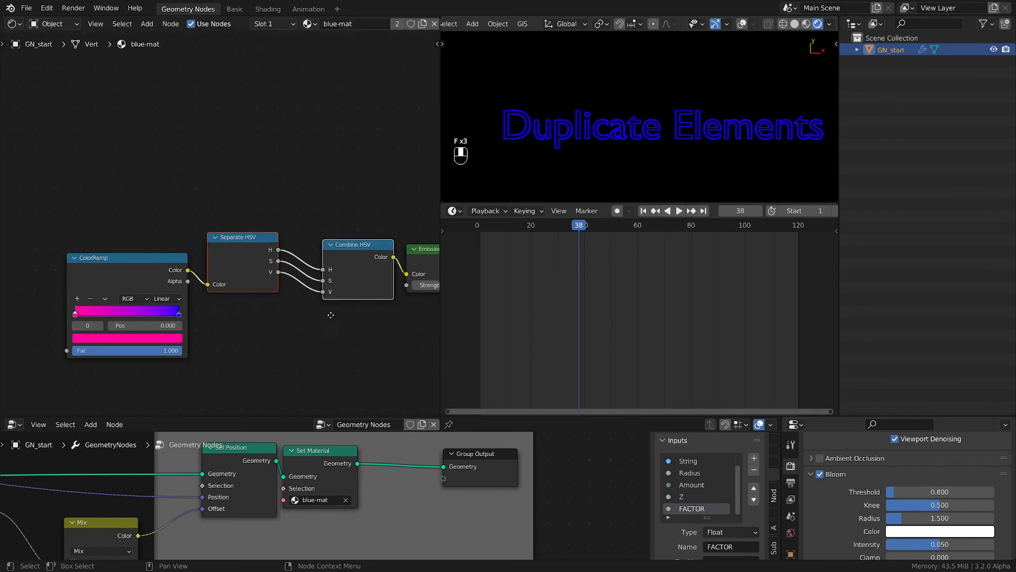
Move the ColorRamp and Separate HSV nodes away from Combine HSV to open a gap
left_click(145, 259)
key("g")
left_click(54, 261)
left_click(243, 244)
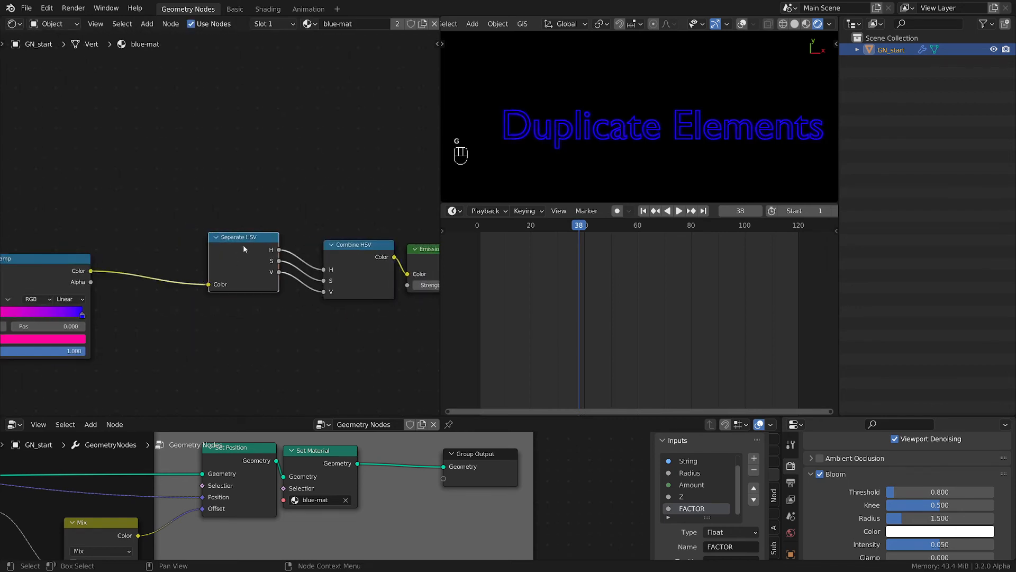
key("g")
left_click(160, 259)
Insert a Math node on the V link between Separate HSV and Combine HSV, and set it to Multiply
key("shift+a")
mouse_move(249, 333)
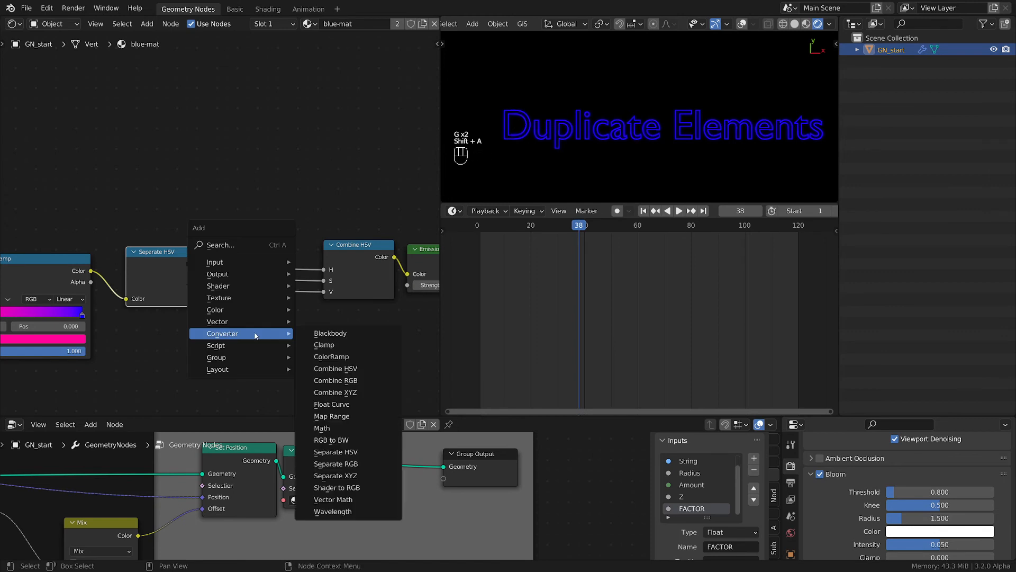
left_click(323, 428)
left_click(251, 299)
left_click(263, 309)
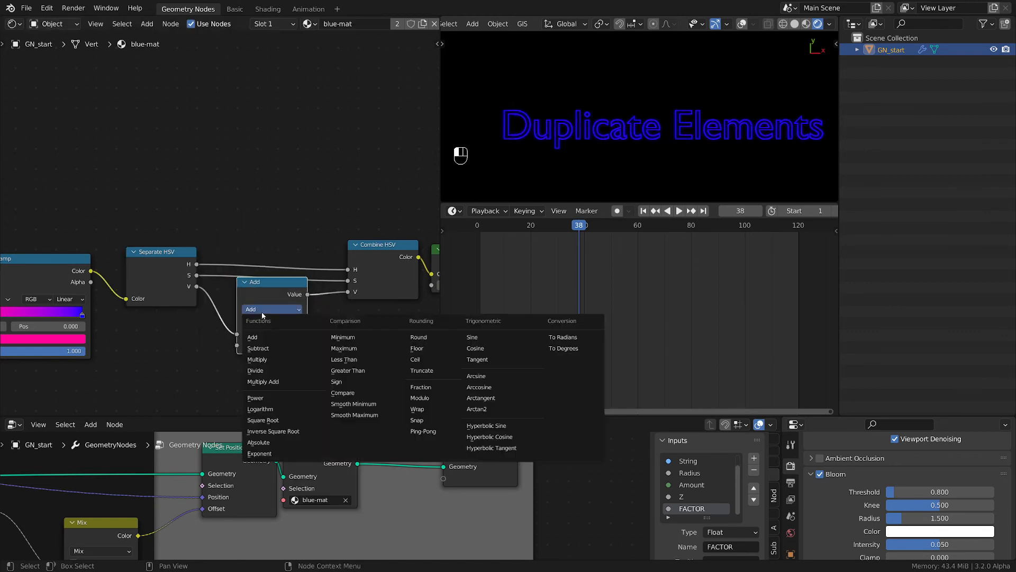
left_click(257, 360)
Set the second value of the Multiply node between Separate HSV and Combine HSV to 8
scroll(255, 379, "up", 2)
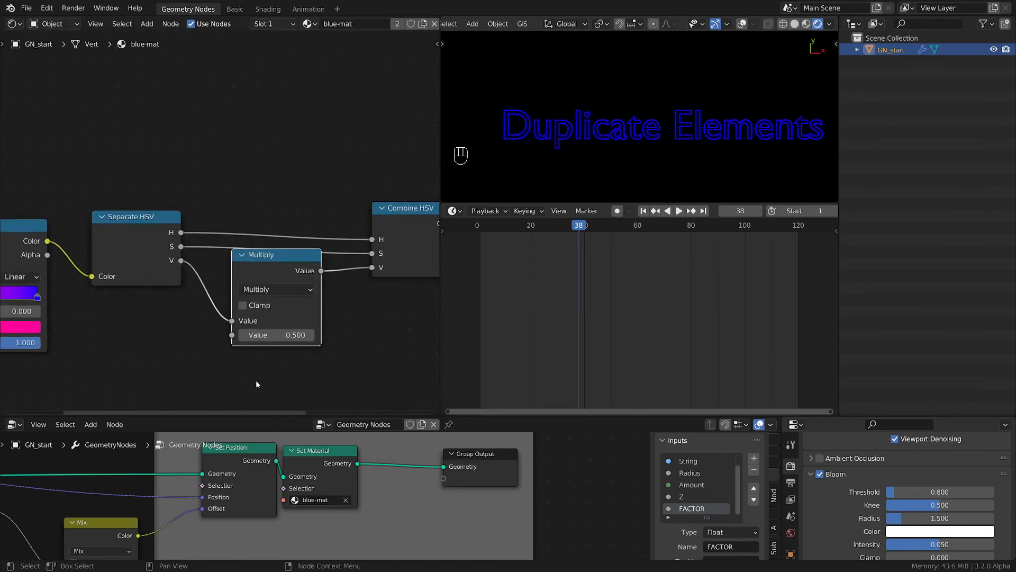
left_click(281, 331)
type("89")
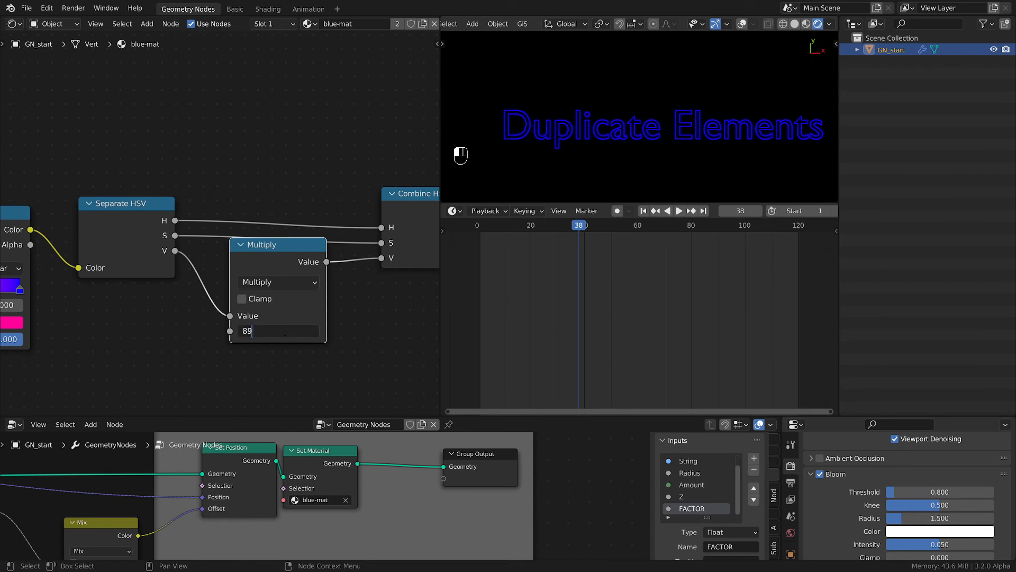
key("BackSpace")
key("Return")
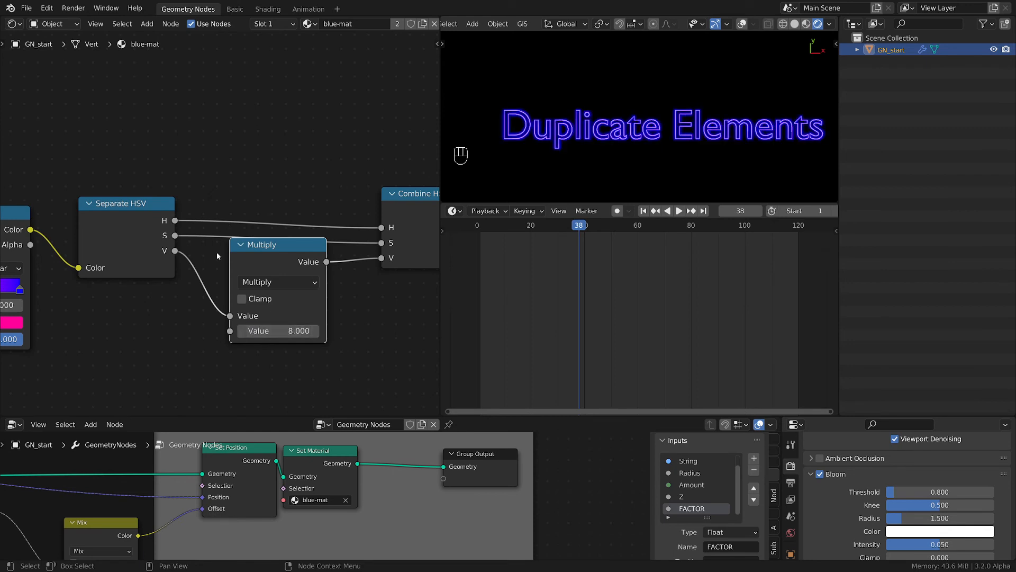
Add an Object Info node before the ColorRamp and link its Random output to the ColorRamp's Fac input
scroll(216, 253, "down", 3)
middle_click_drag(126, 336, 363, 349)
scroll(235, 348, "up", 3)
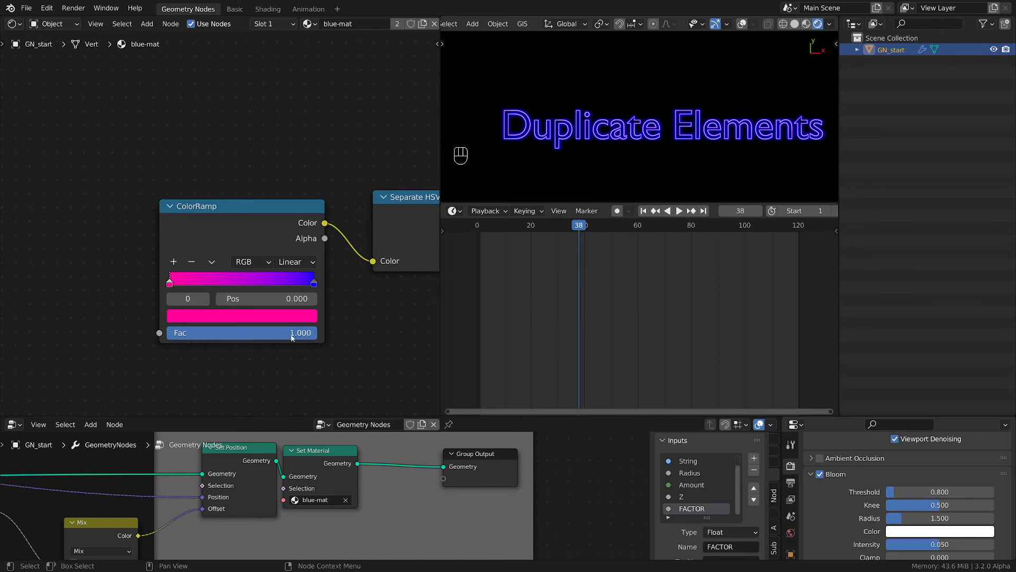
mouse_move(292, 336)
left_mouse_down()
mouse_move(153, 336)
mouse_move(296, 336)
left_mouse_up()
scroll(108, 273, "down", 1)
middle_click_drag(108, 273, 176, 259)
key("shift+a")
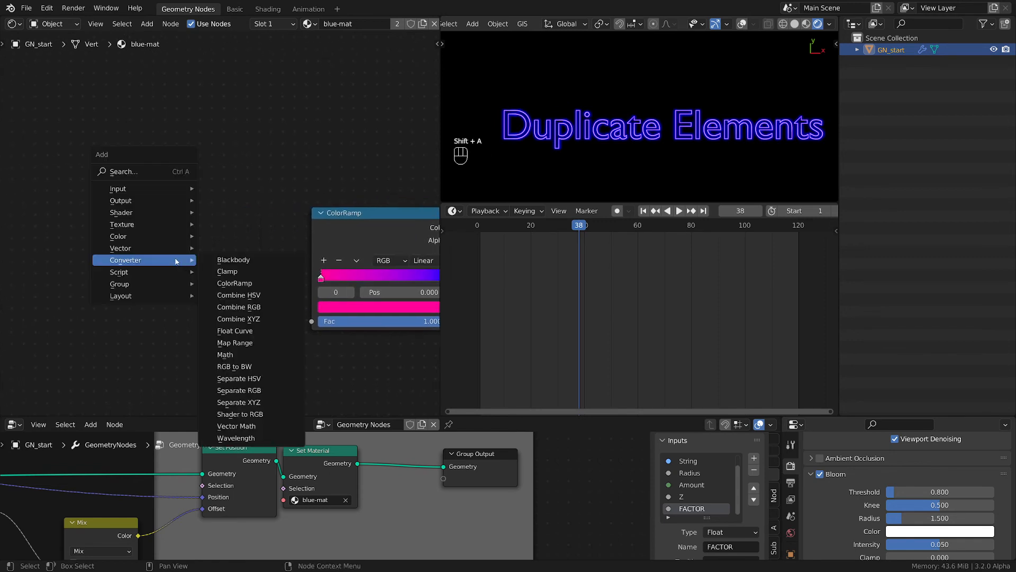
mouse_move(133, 191)
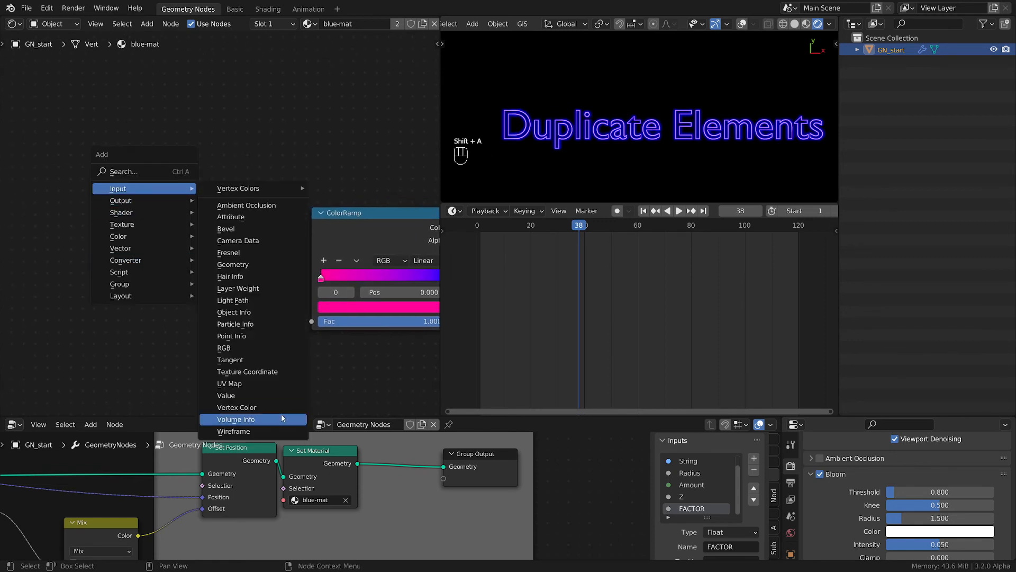
left_click(249, 313)
left_click_drag(213, 309, 313, 321)
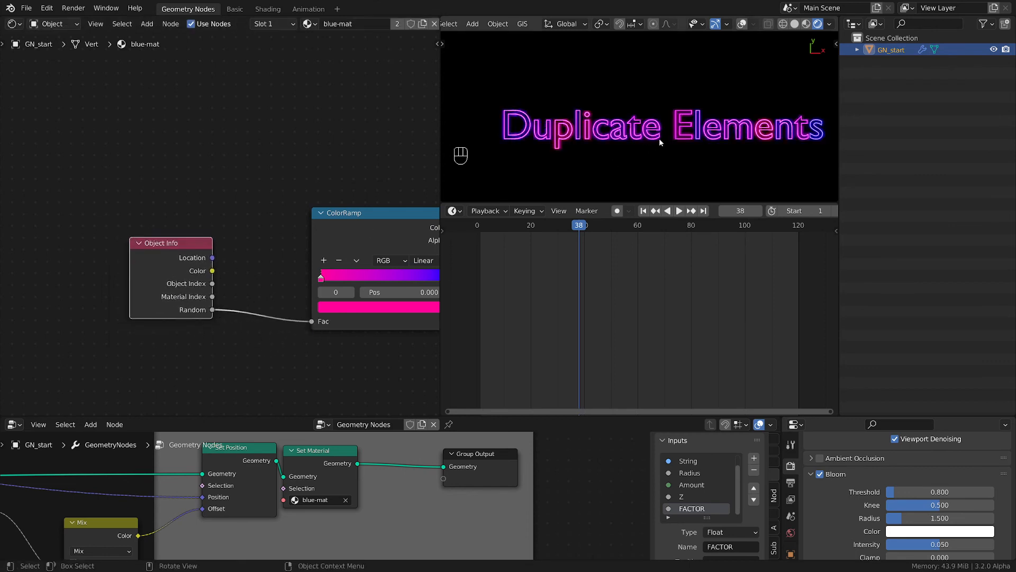
Move the Object Info node closer to the ColorRamp
scroll(684, 132, "up", 1)
scroll(683, 131, "down", 1)
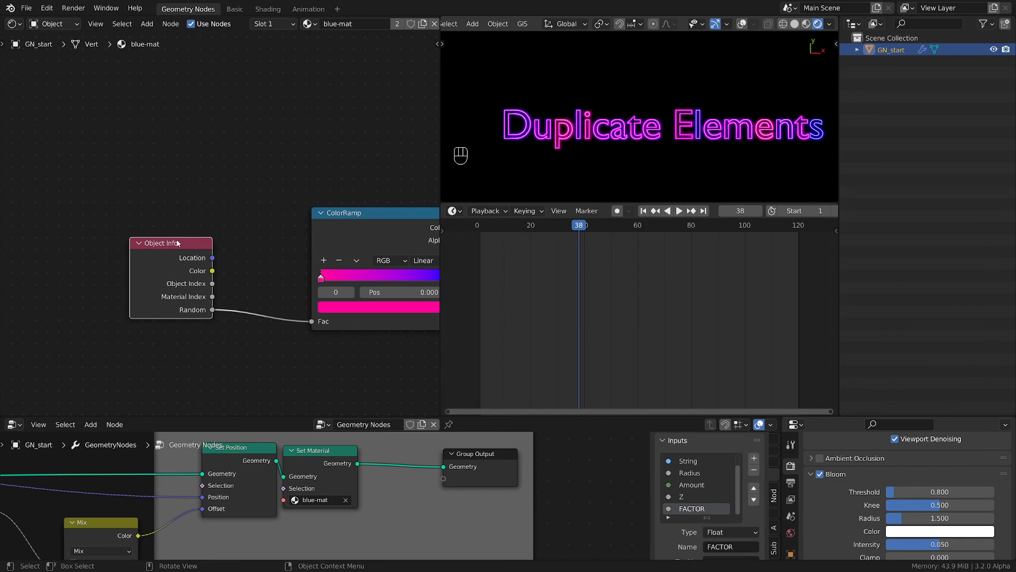
left_click_drag(177, 243, 238, 257)
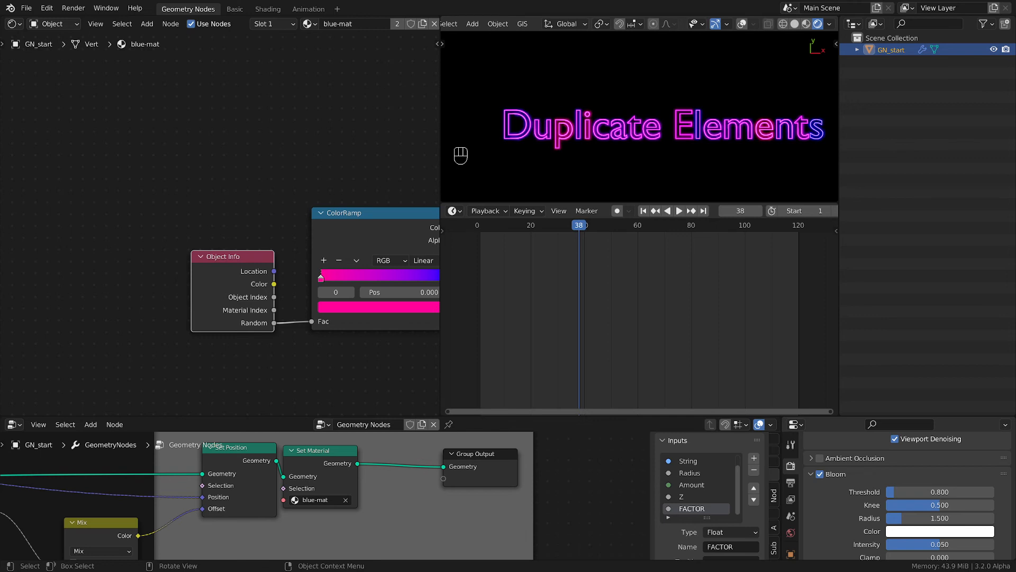
scroll(669, 138, "down", 2)
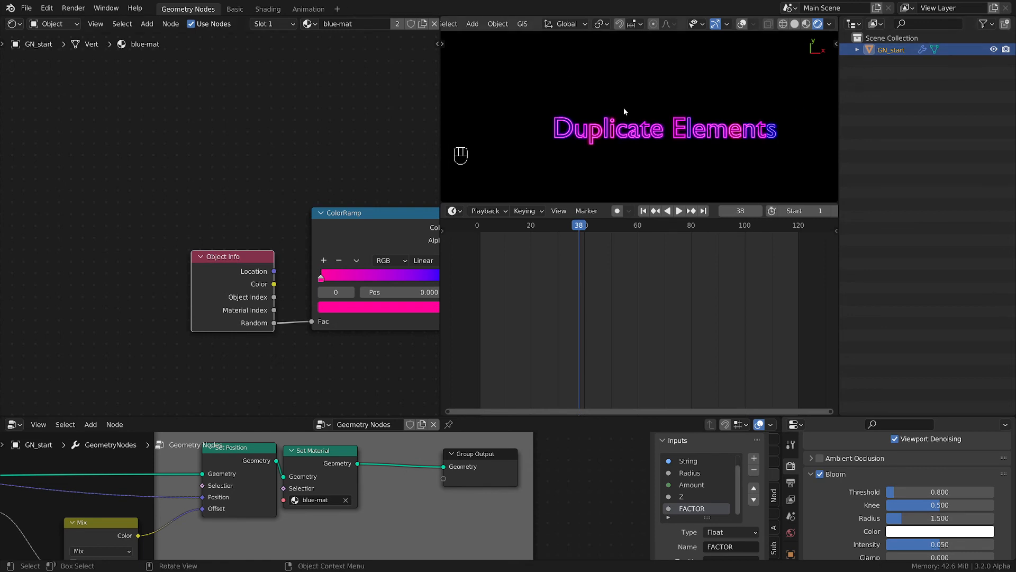
Switch the shader node editor from Object to World and frame the Background and World Output nodes
left_click(53, 25)
left_click(54, 51)
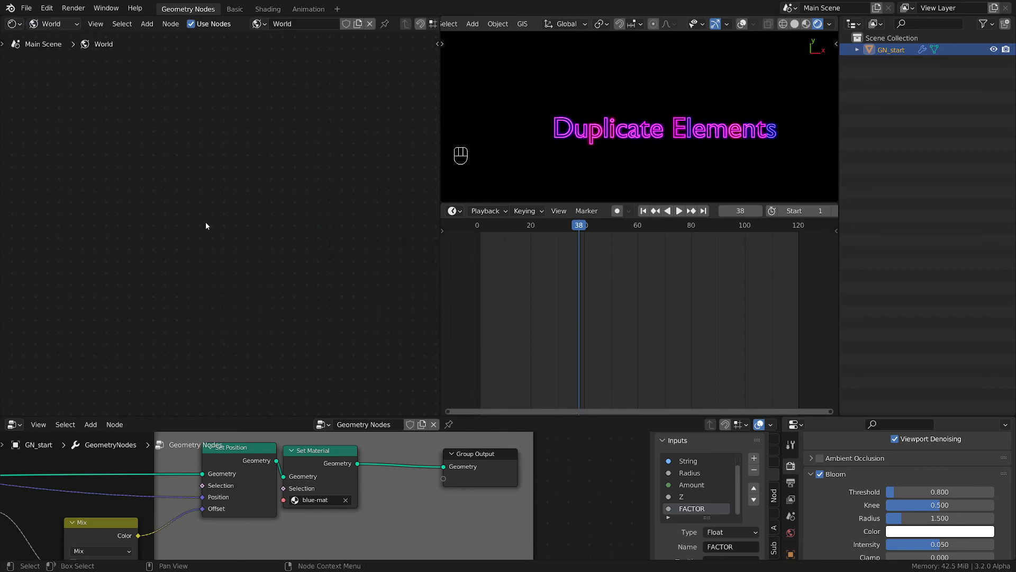
key("KP_Decimal")
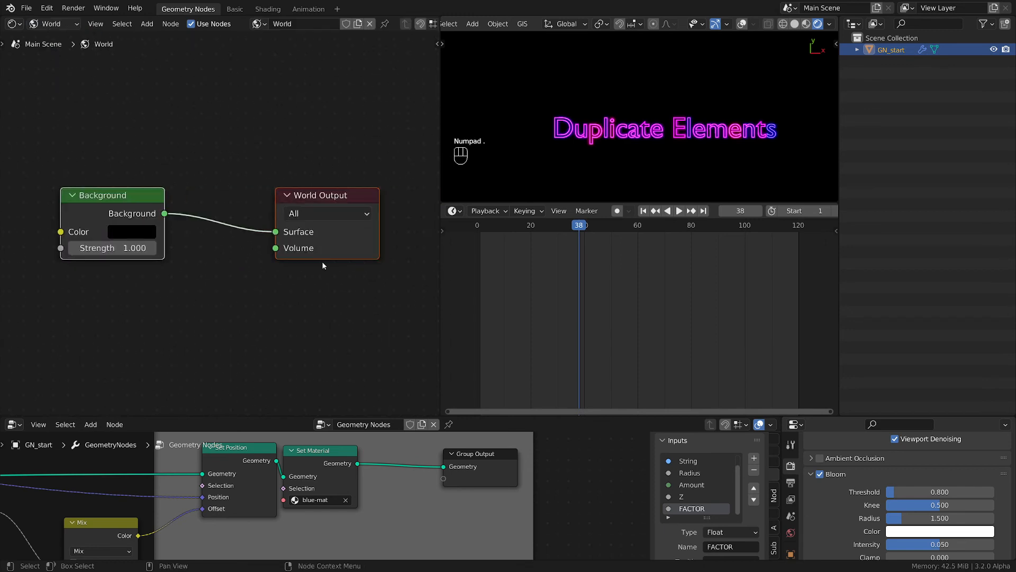
middle_click_drag(286, 286, 343, 299)
middle_click_drag(276, 330, 390, 329)
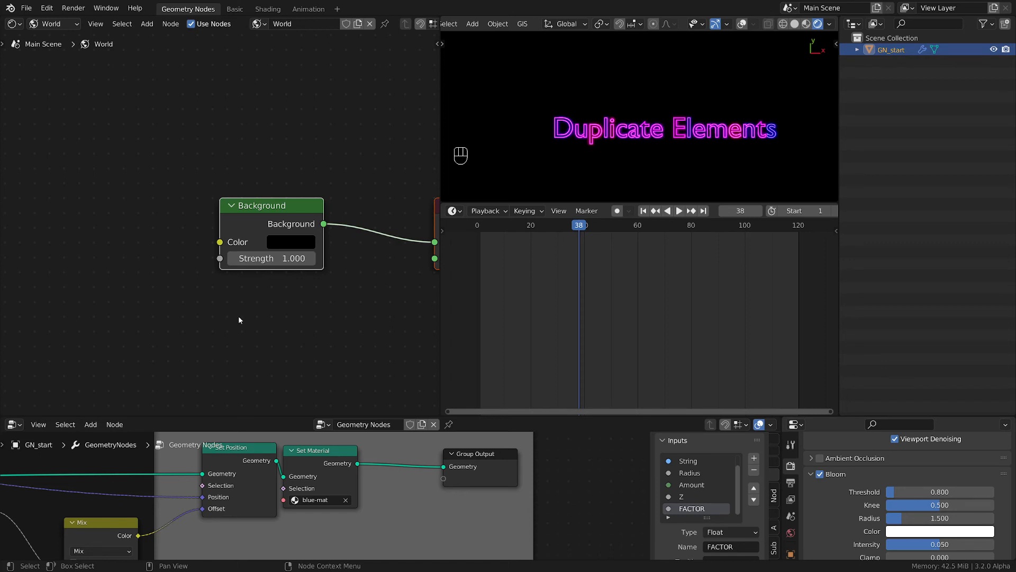
Add a Noise Texture node to the world node tree in the empty area before the Background node
scroll(99, 210, "down", 4)
middle_click_drag(226, 266, 282, 272)
middle_click_drag(44, 160, 213, 214)
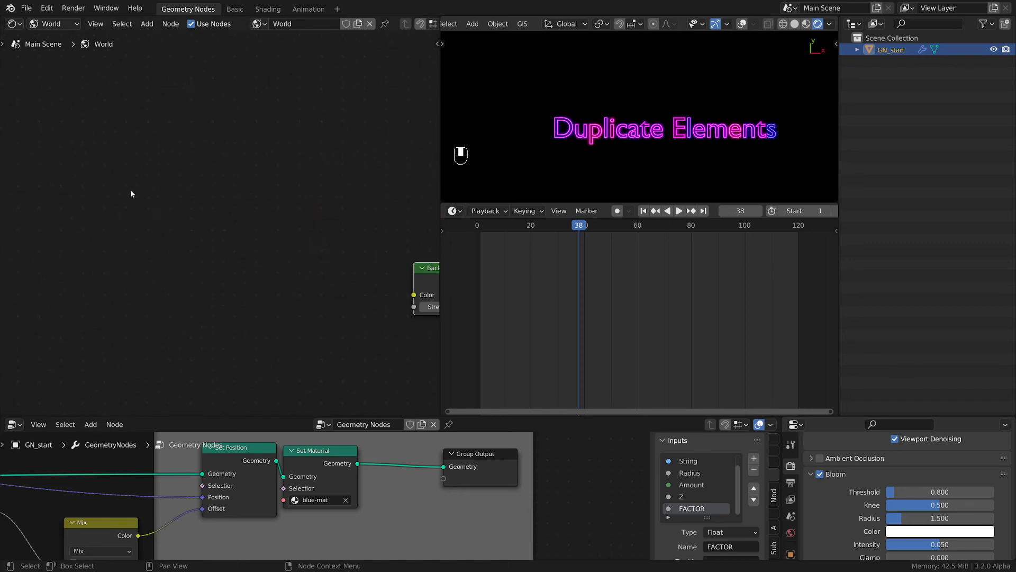
key("shift+a")
mouse_move(154, 256)
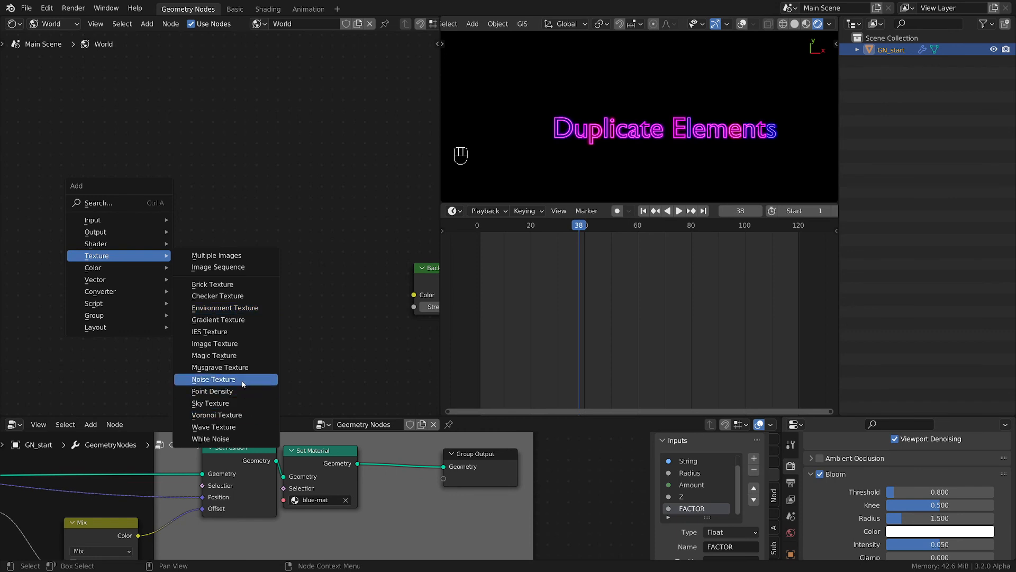
left_click(222, 379)
left_click(100, 148)
Add a Brick Texture node below the Noise Texture
key("shift+a")
mouse_move(187, 276)
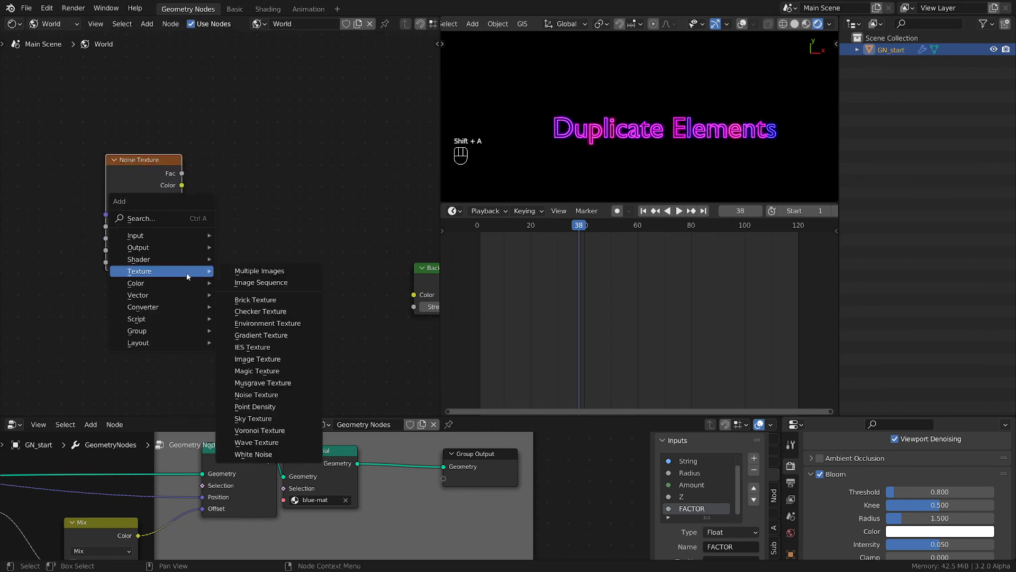
left_click(251, 299)
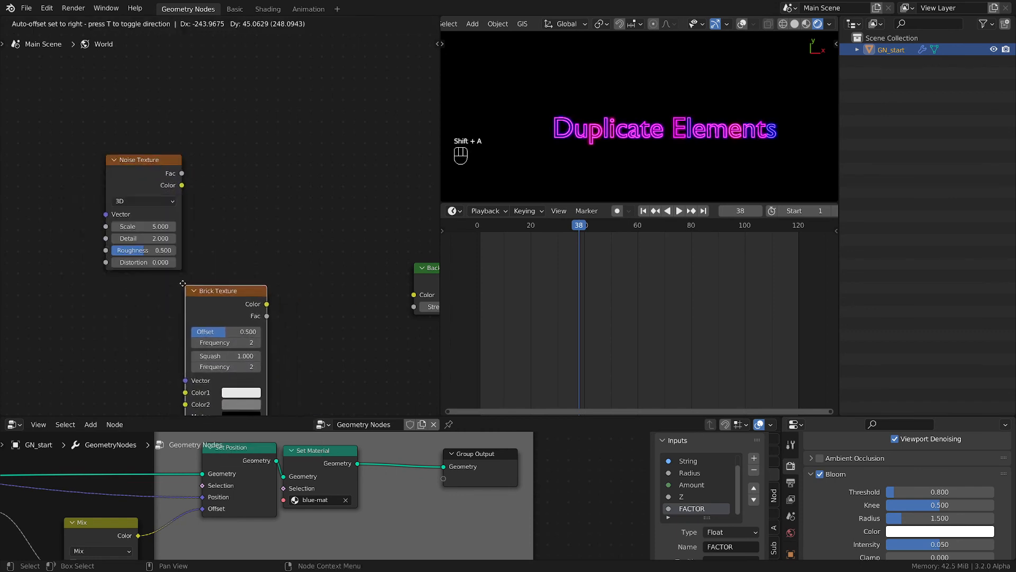
left_click(169, 281)
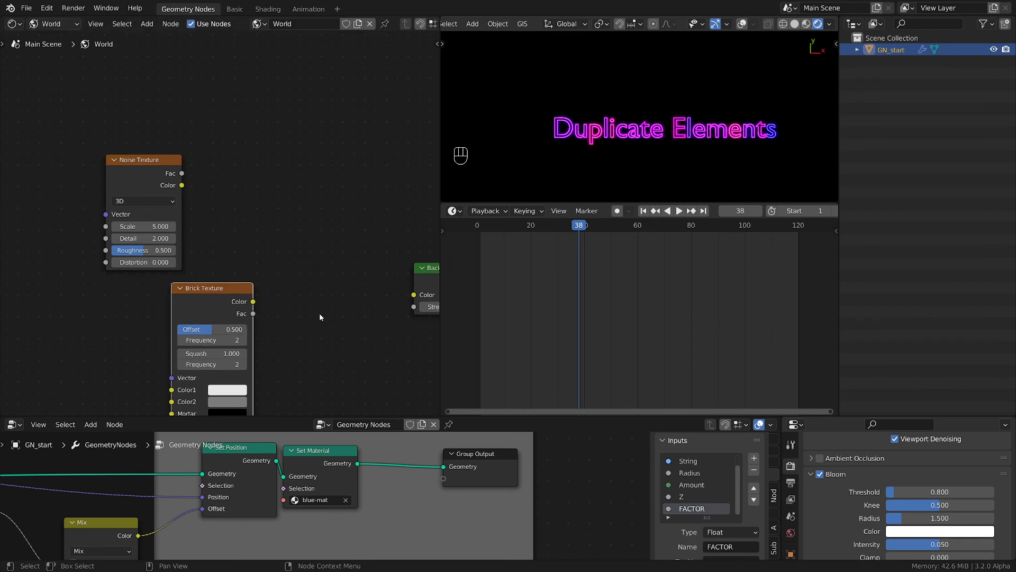
Duplicate the Noise Texture node and place the copy beside the Brick Texture on its input side
left_click(119, 173)
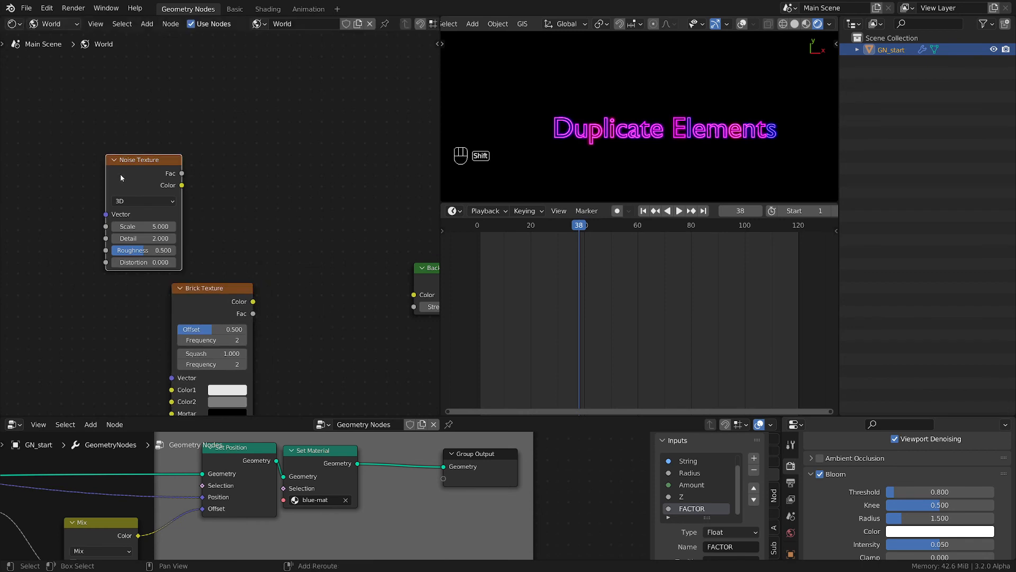
key("shift+d")
left_click(17, 303)
scroll(142, 296, "down", 2)
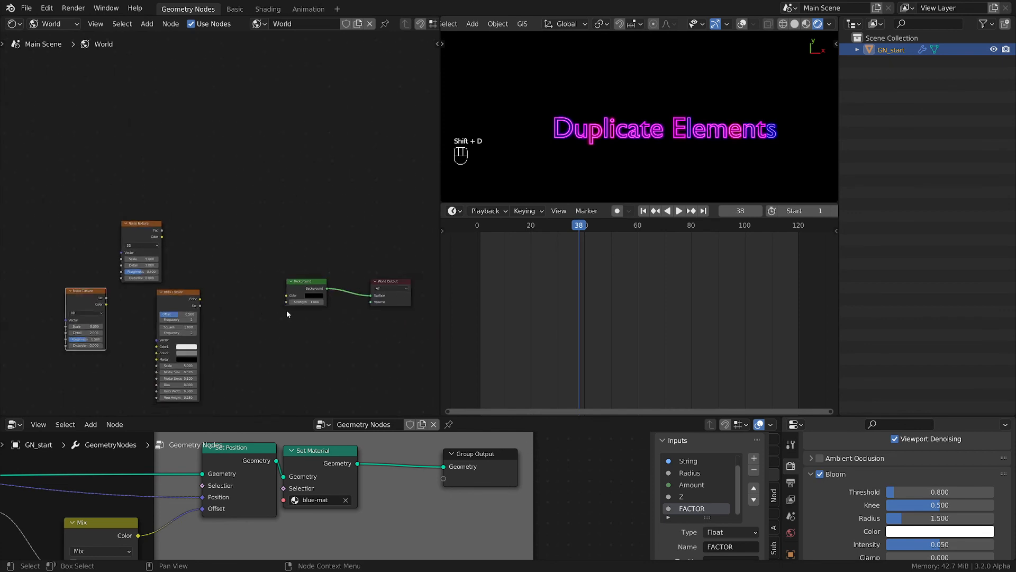
Move the Background and World Output nodes together farther away from the texture nodes to make room
left_click_drag(301, 246, 386, 323)
key("g")
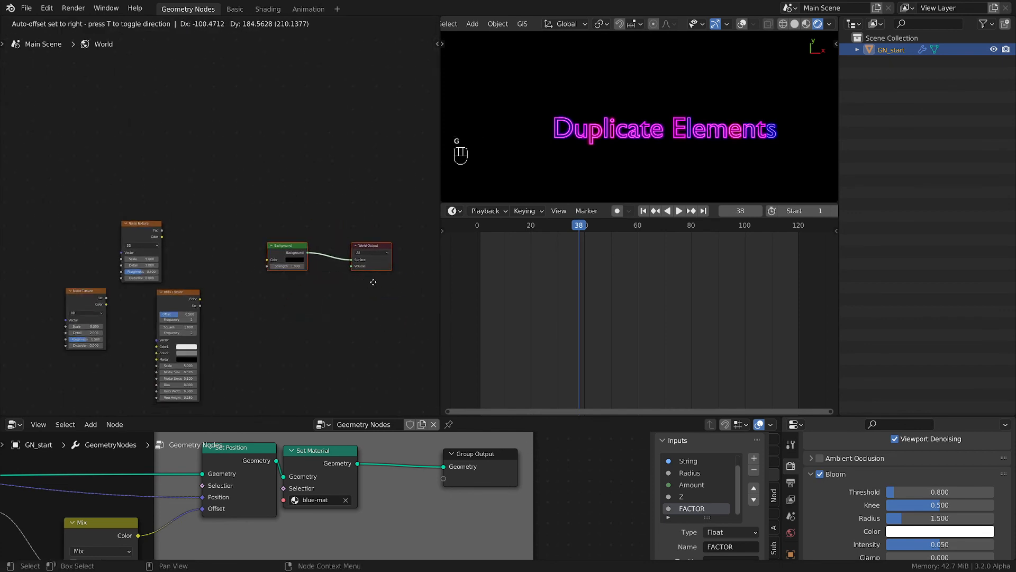
left_click(408, 277)
scroll(307, 305, "up", 2)
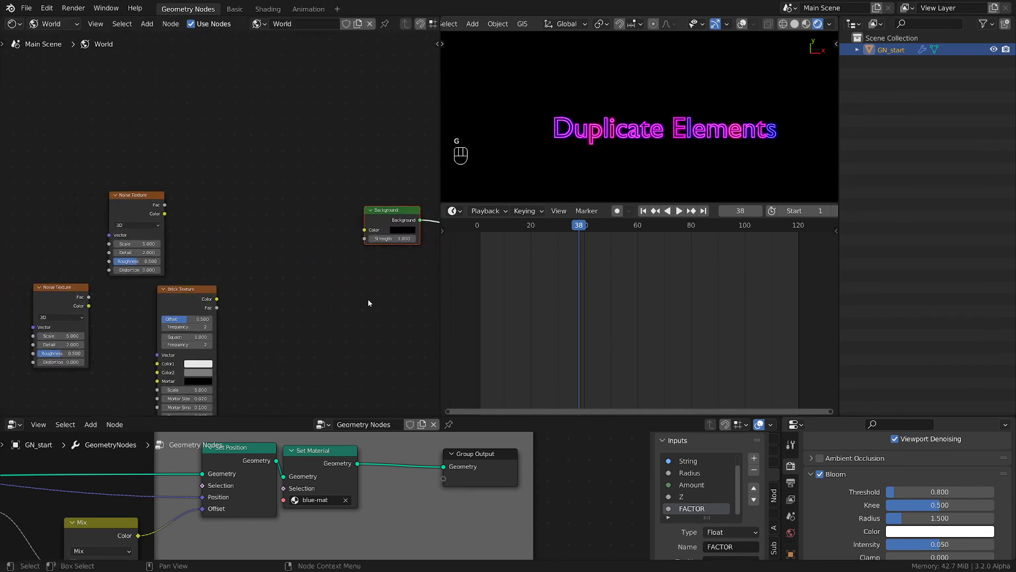
Add a MixRGB node between the texture nodes and the Background node
key("shift+a")
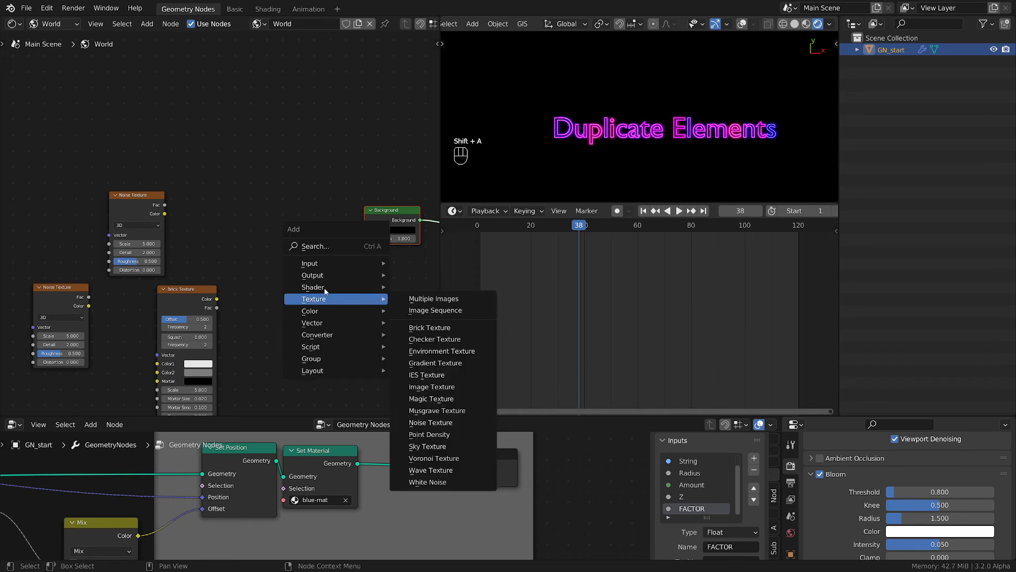
mouse_move(316, 316)
left_click(418, 368)
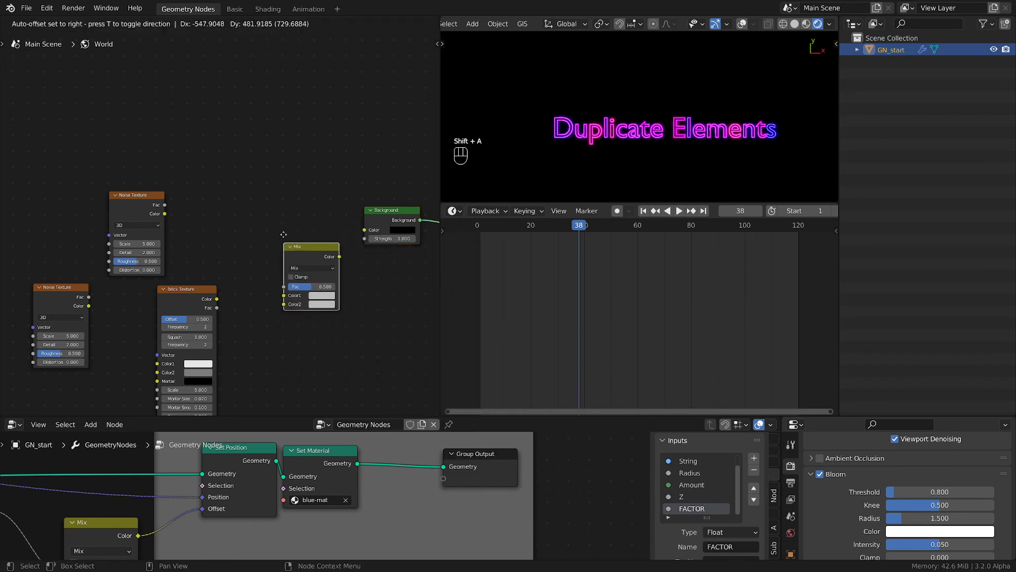
left_click(277, 300)
scroll(277, 299, "up", 1)
scroll(278, 299, "up", 1)
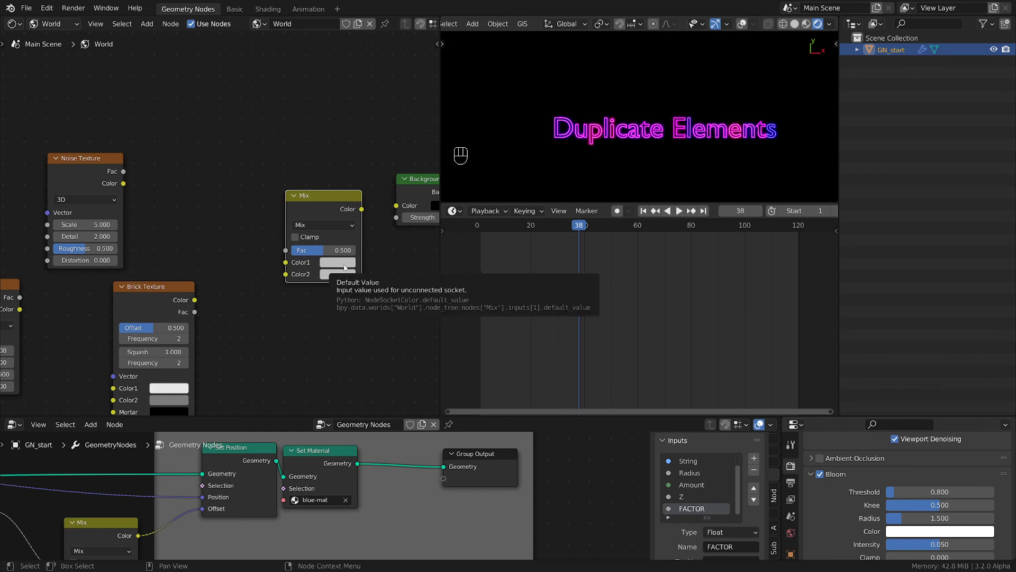
scroll(227, 302, "down", 1)
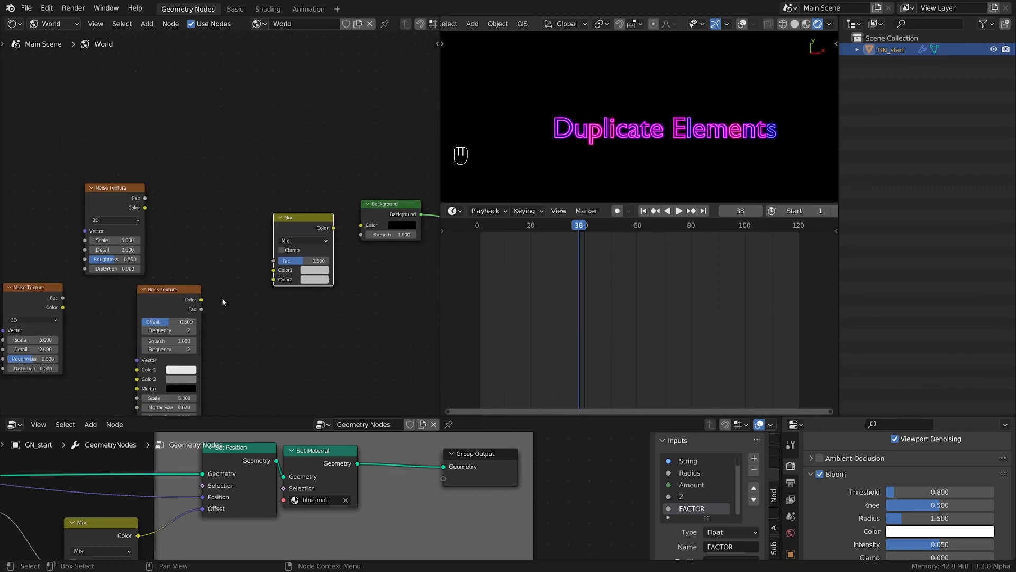
Link the Brick Texture's Color to the Mix node's Color1 and set Color2 to a dark blue
left_click_drag(203, 301, 274, 270)
left_click(320, 280)
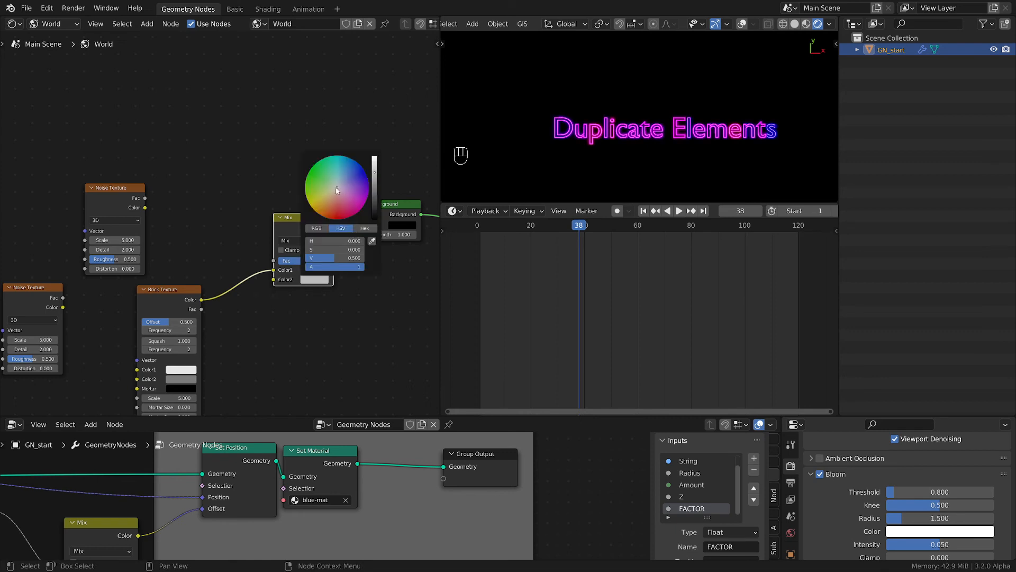
left_click(355, 169)
left_click(320, 281)
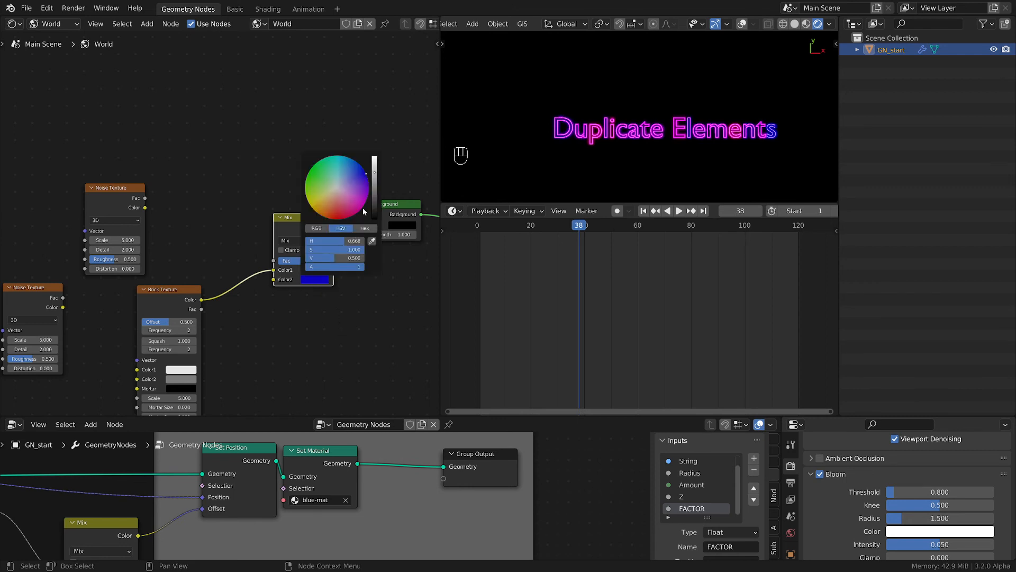
left_click_drag(374, 173, 374, 206)
Link the Mix node's Color output to the Background Color and set the Mix Fac to 0
middle_click_drag(357, 326, 332, 374)
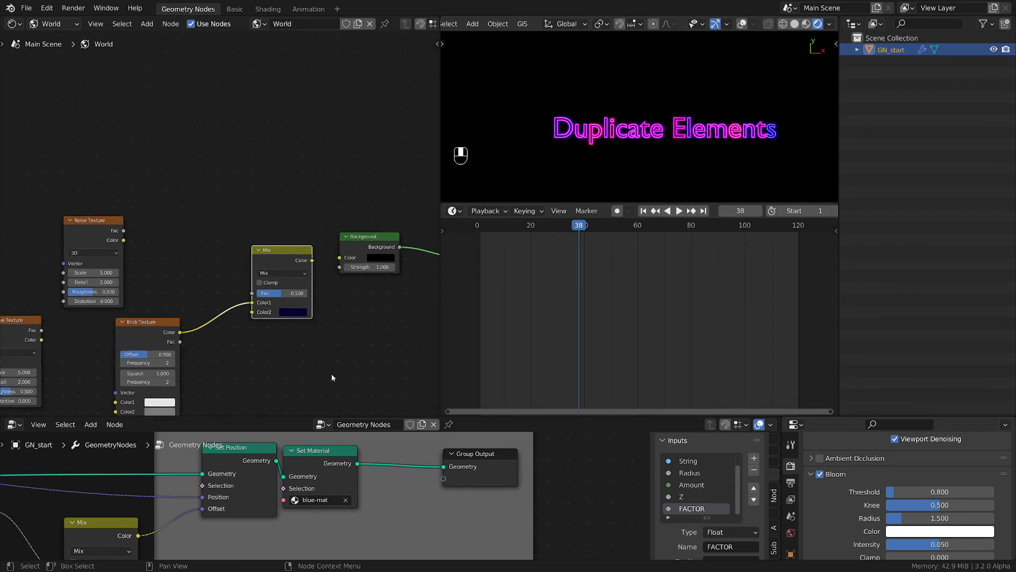
left_click_drag(312, 260, 348, 259)
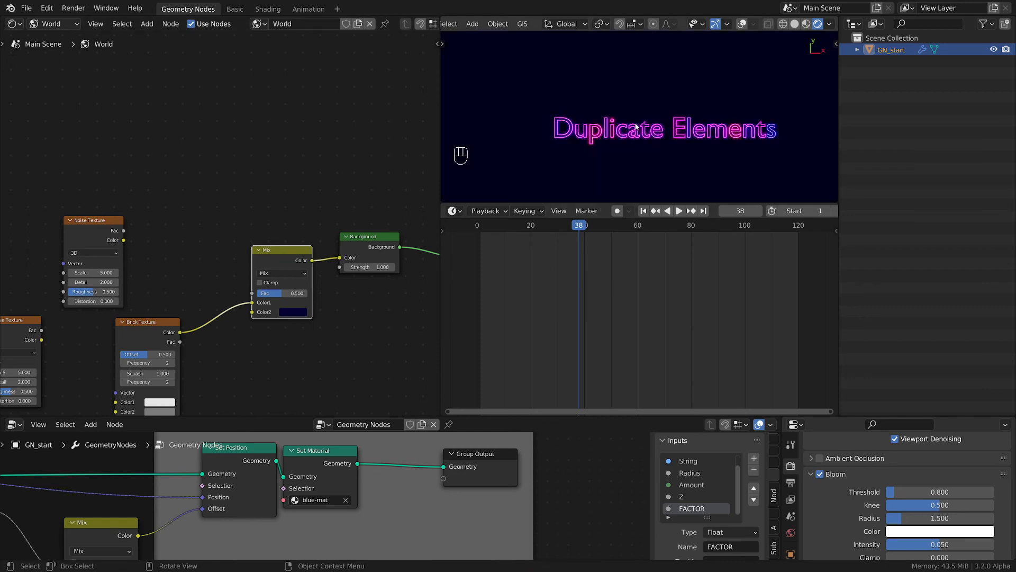
scroll(640, 116, "up", 1)
middle_click_drag(329, 328, 393, 312)
left_click_drag(347, 278, 320, 279)
Add a camera to the scene and align it to the current viewport view
key("shift+a")
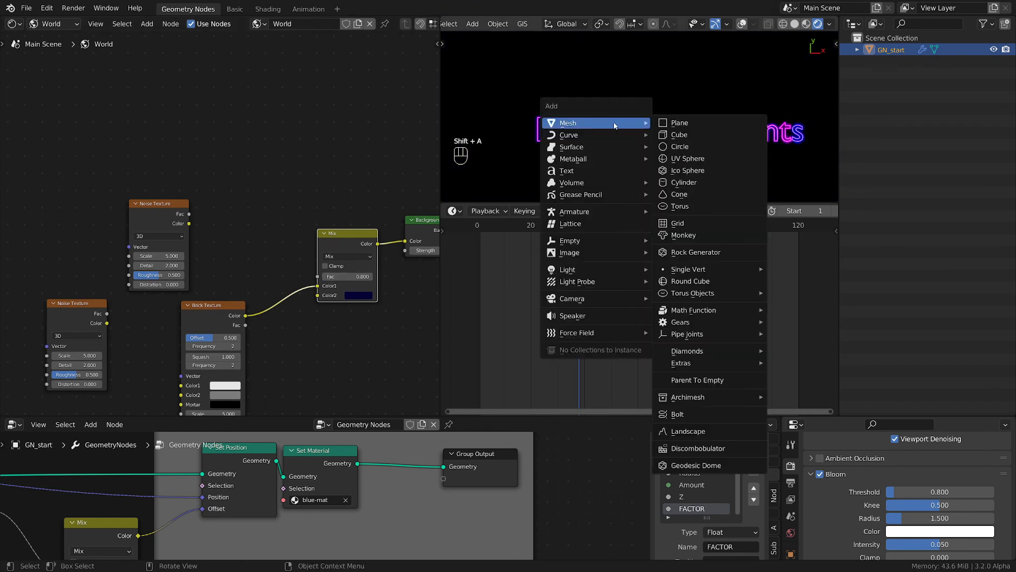
mouse_move(586, 299)
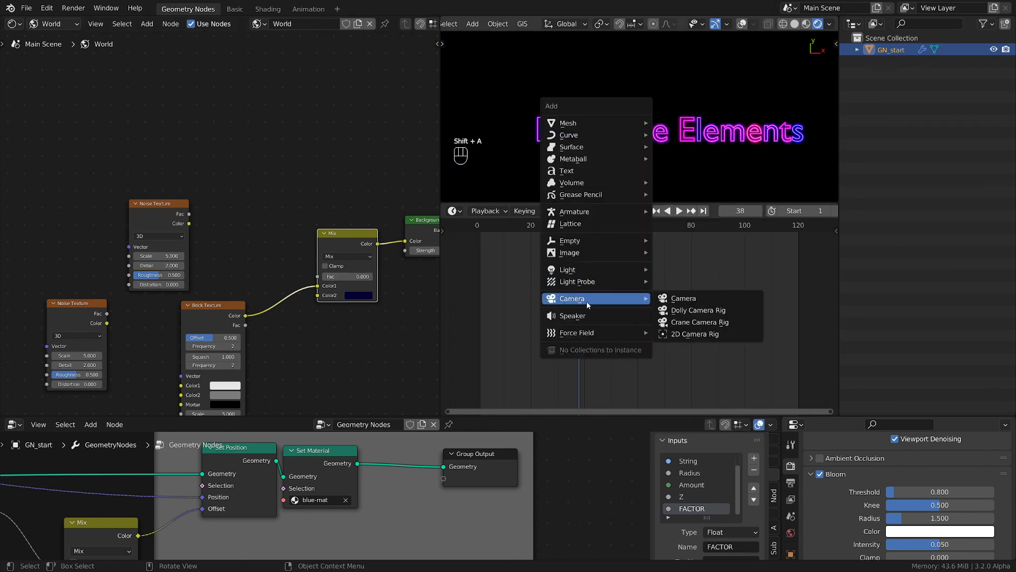
left_click(683, 298)
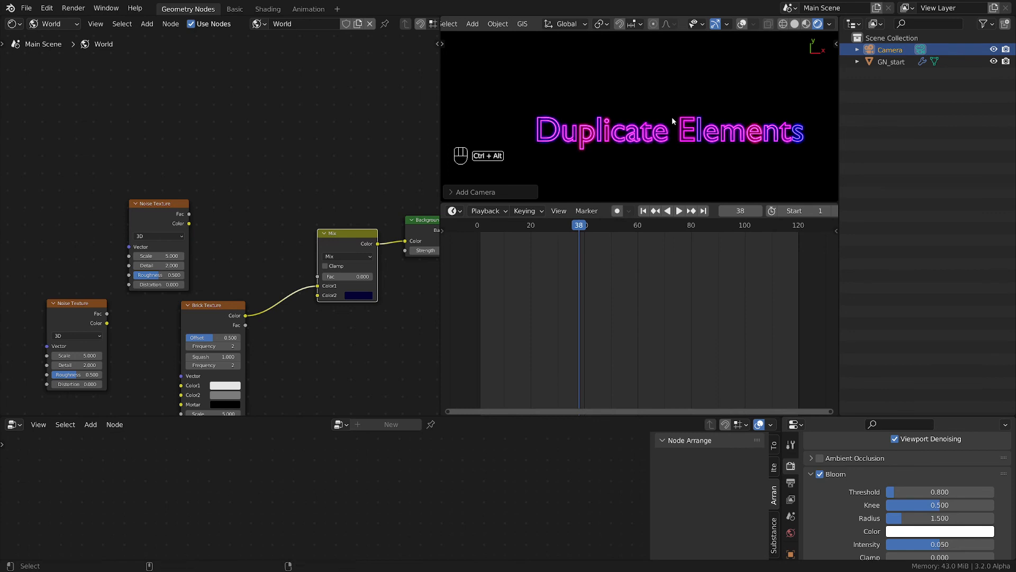
key("ctrl+alt+KP_0")
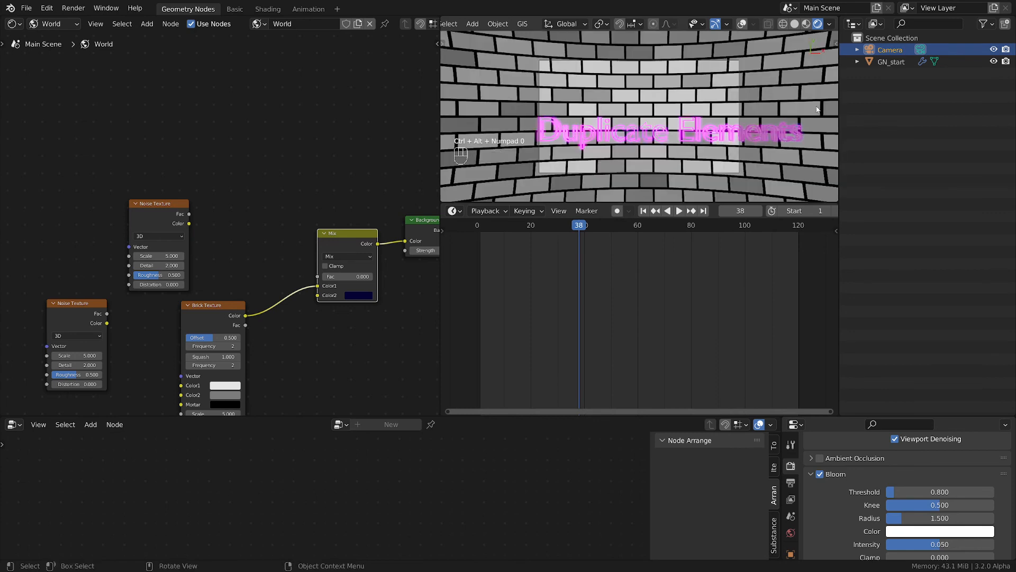
Raise the camera's Passepartout opacity to 0.978 in its Viewport Display settings
left_click(921, 49)
scroll(846, 518, "down", 4)
scroll(847, 518, "down", 6)
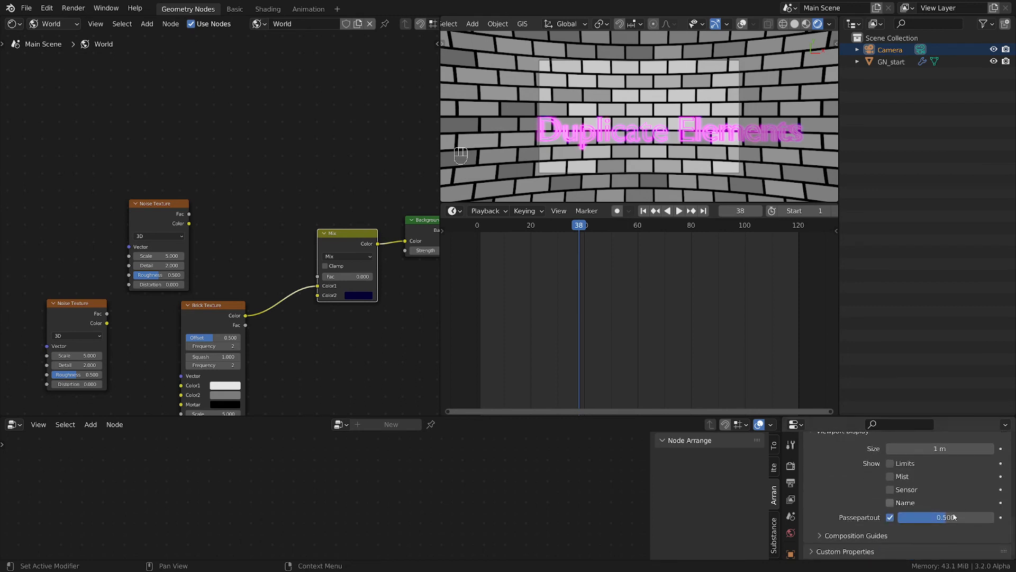
left_click_drag(955, 517, 996, 517)
scroll(631, 84, "up", 2)
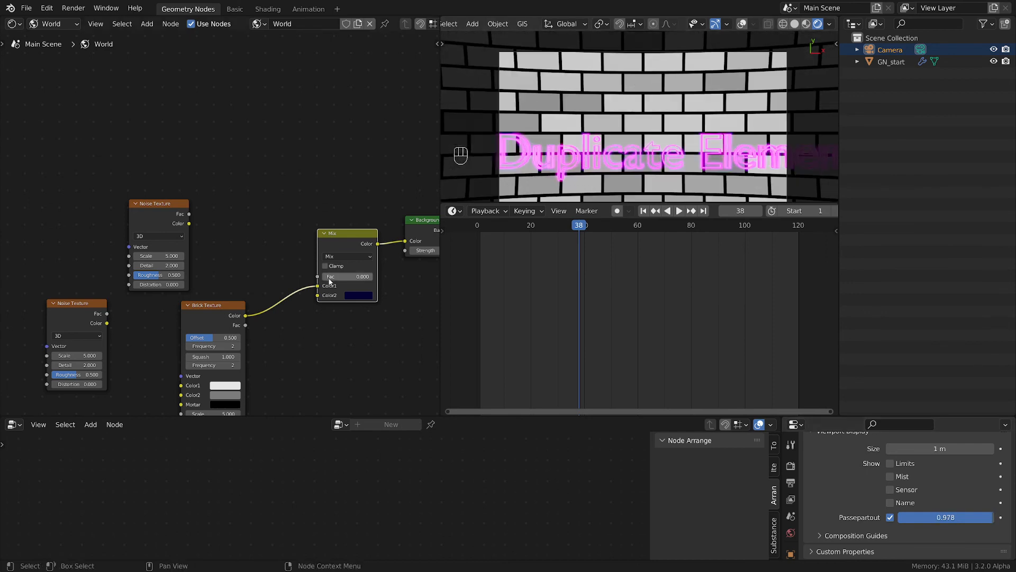
Link the upper Noise Texture's Fac output to the Mix node's Fac input
left_click_drag(344, 276, 323, 276)
middle_click_drag(271, 323, 343, 325)
mouse_move(249, 232)
left_mouse_down()
mouse_move(223, 217)
mouse_move(382, 296)
mouse_move(391, 279)
left_mouse_up()
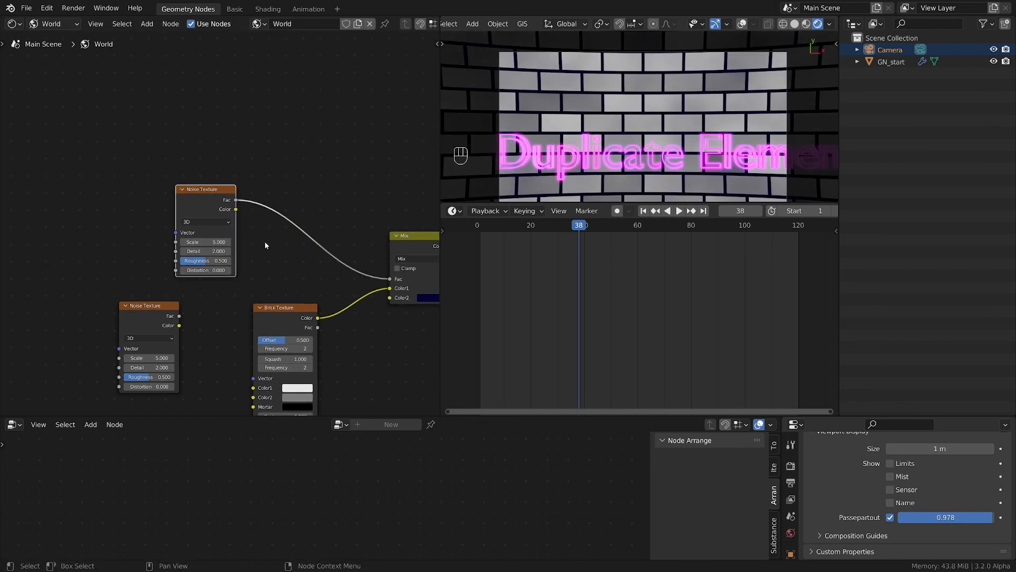
Insert a ColorRamp node into the link between the upper Noise Texture and the Mix node, spacing the nodes apart
left_click_drag(210, 192, 160, 187)
key("shift+a")
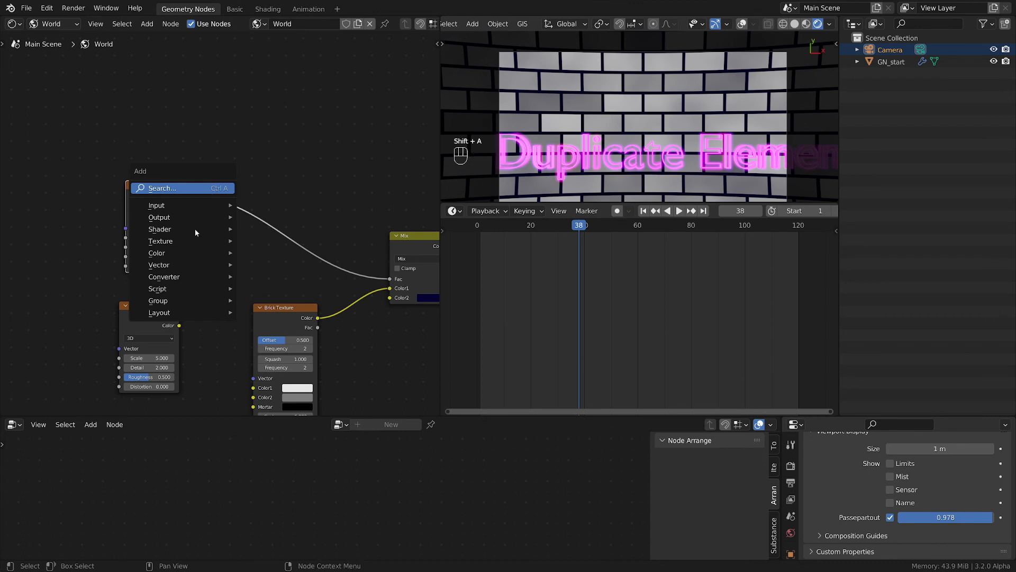
mouse_move(217, 277)
left_click(289, 300)
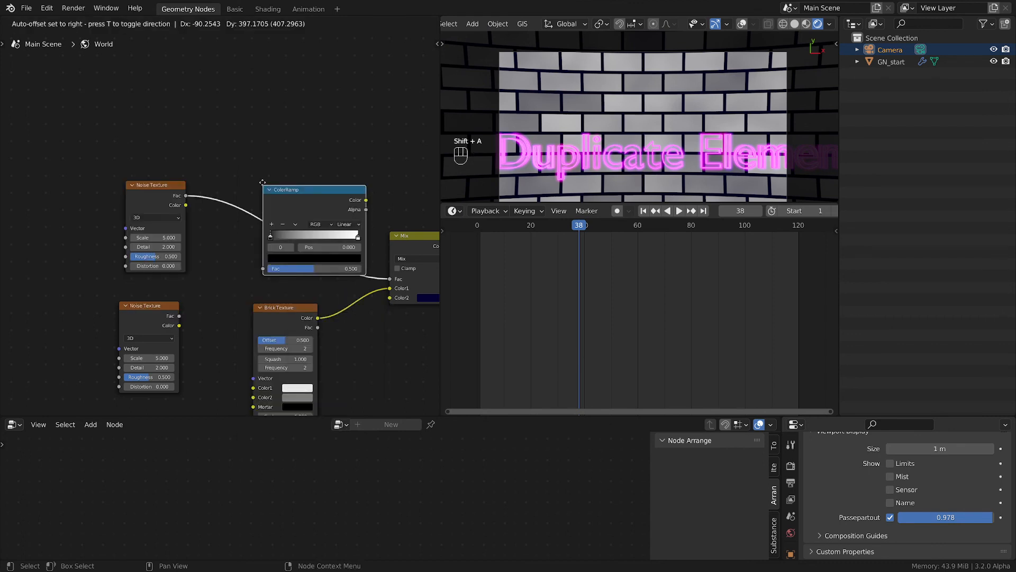
left_click(299, 232)
left_click(157, 193)
left_click_drag(157, 193, 132, 194)
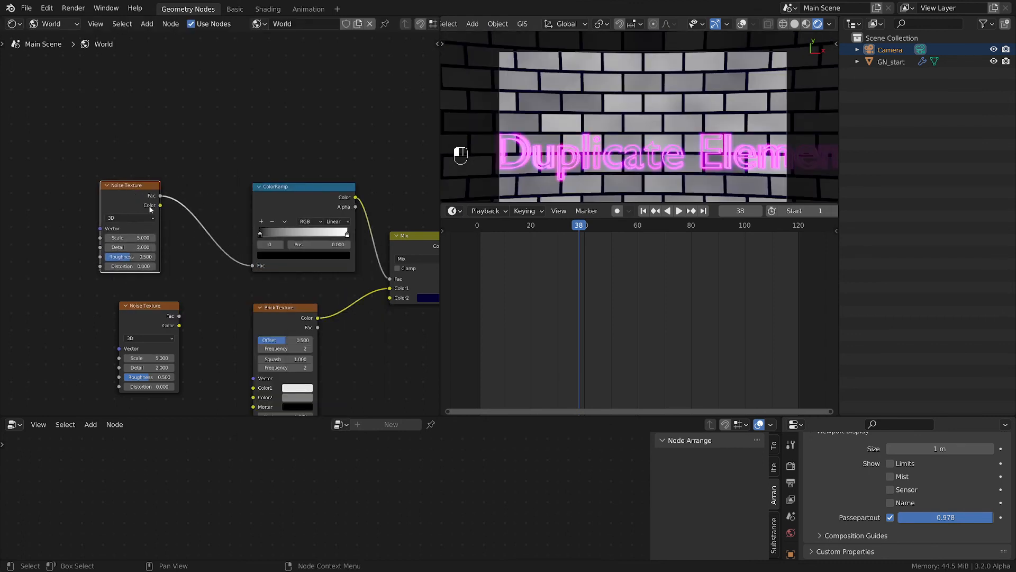
Set the upper Noise Texture's Scale to 11 and move the ColorRamp's white stop to position 0.461
scroll(149, 204, "up", 1)
double_click(139, 239)
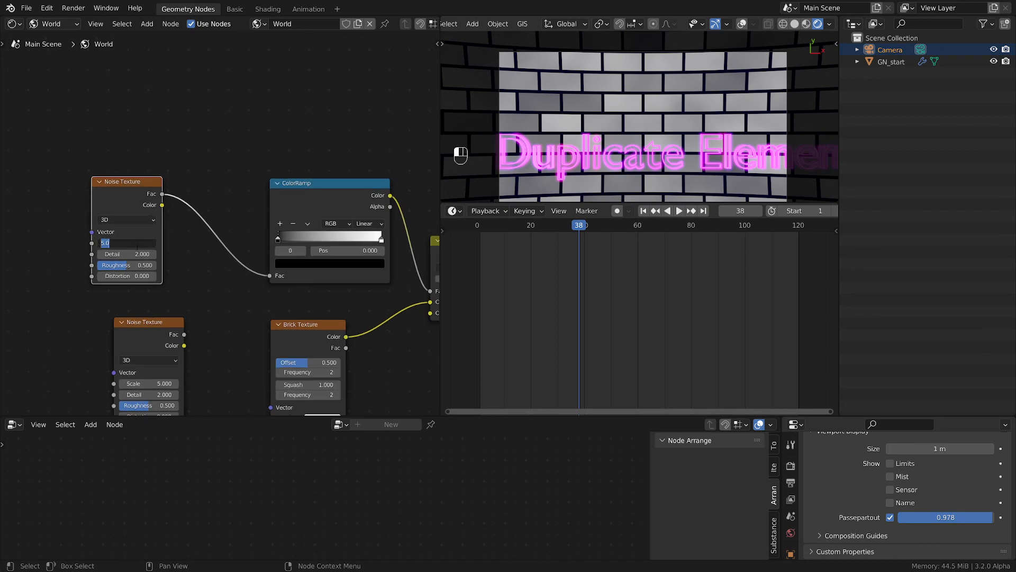
type("11")
key("Return")
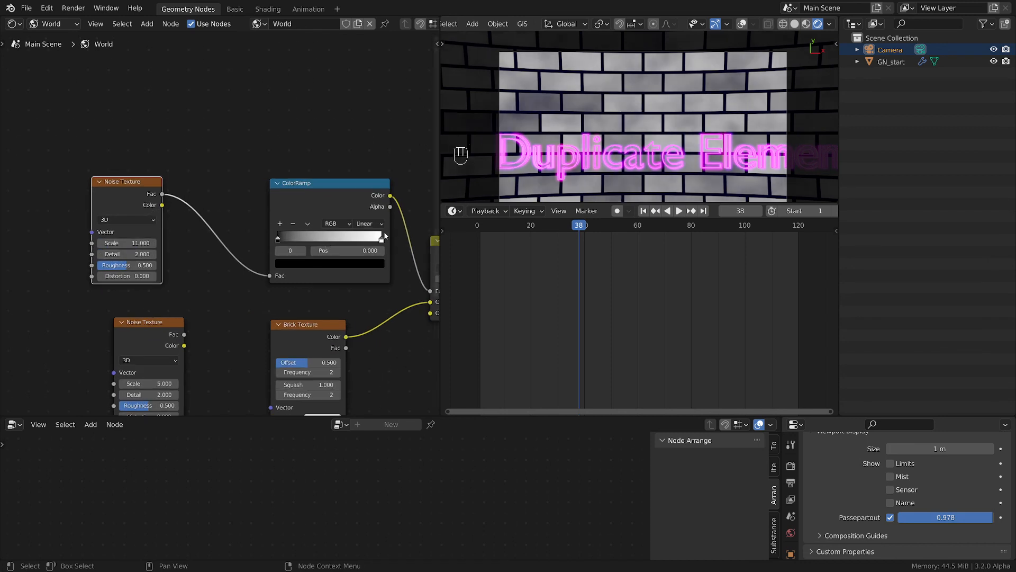
left_click_drag(382, 240, 314, 243)
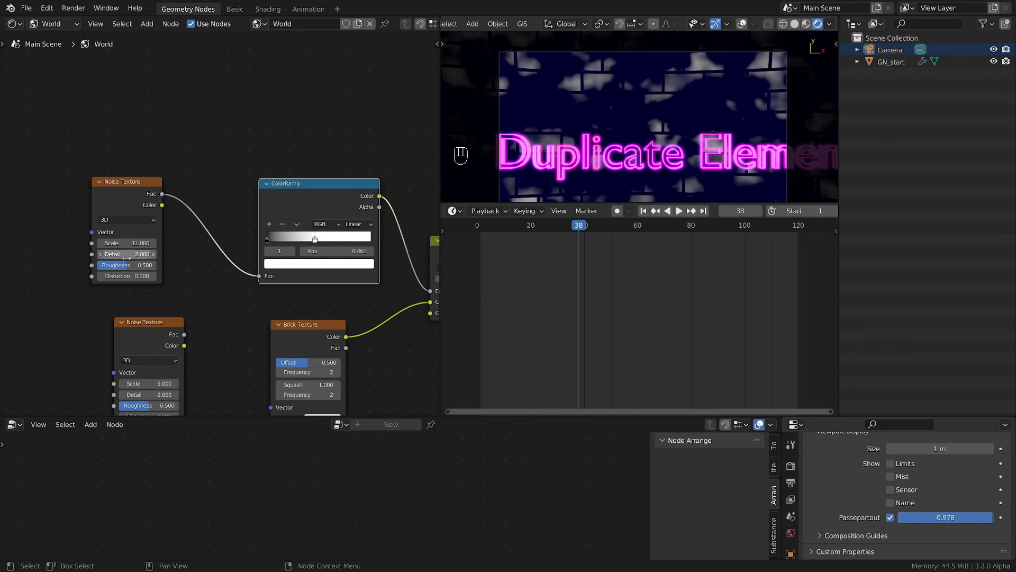
Set the upper Noise Texture's Detail to 15 and its Roughness to 0.717
left_click_drag(126, 255, 196, 255)
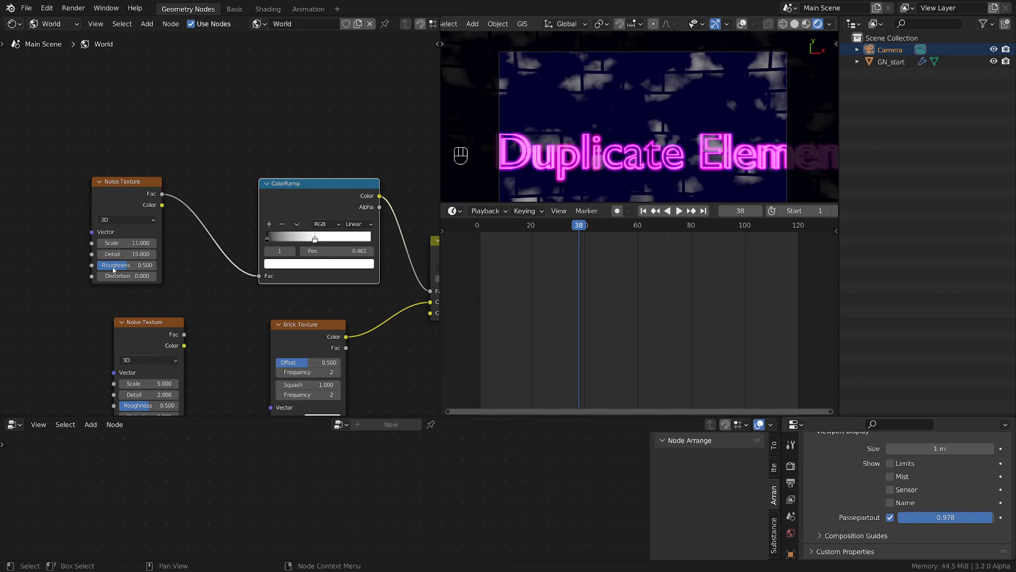
left_click_drag(127, 265, 141, 265)
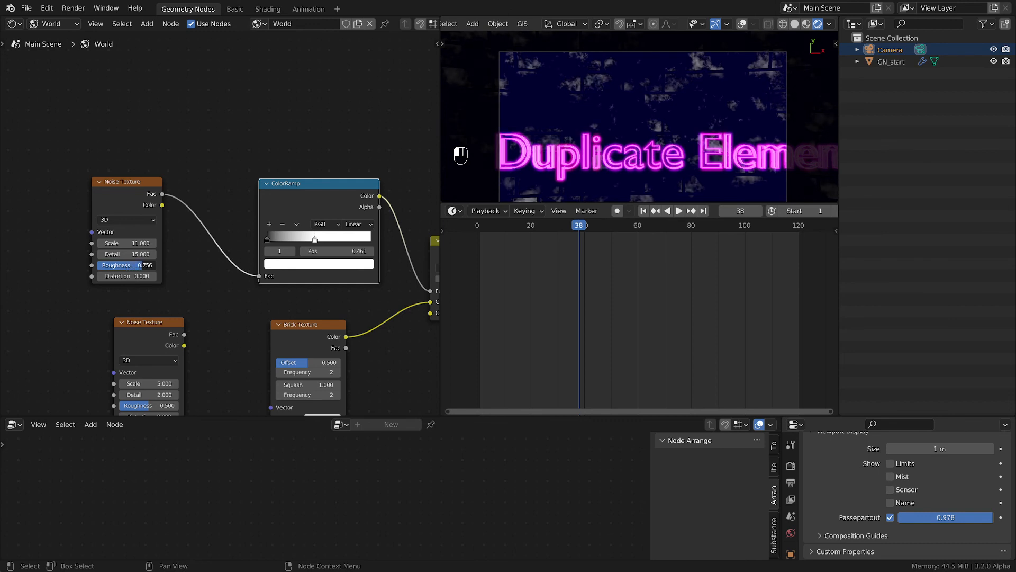
scroll(626, 62, "up", 3)
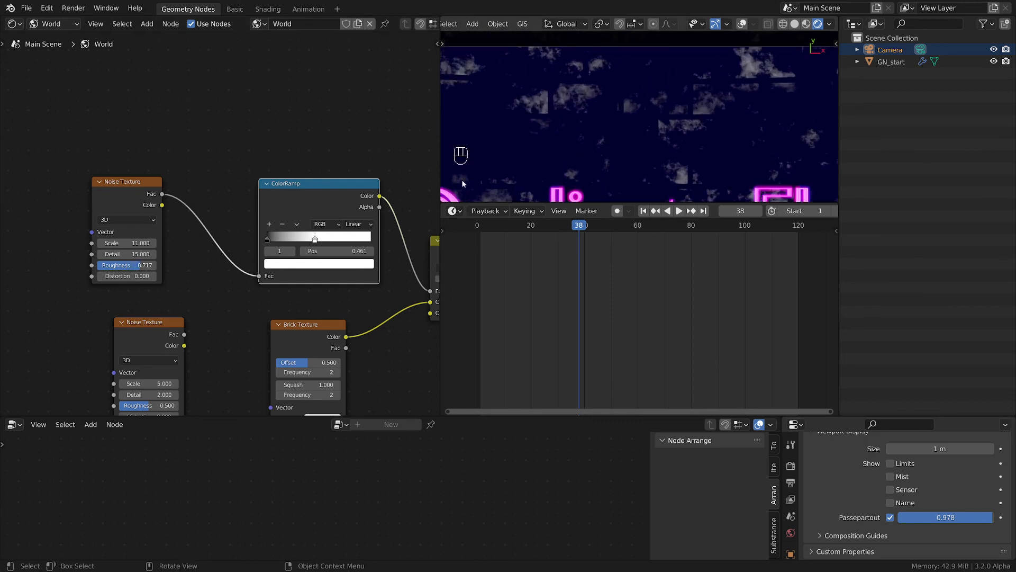
Rearrange the upper Noise Texture, ColorRamp, Mix and Background nodes to give them more space
left_click_drag(143, 186, 154, 192)
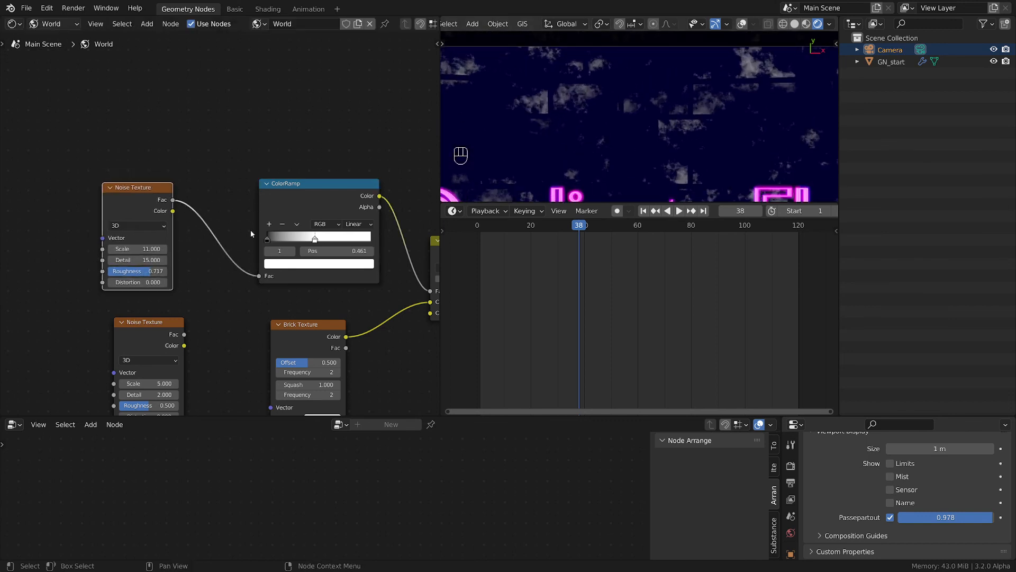
left_click_drag(290, 182, 263, 179)
scroll(328, 293, "down", 2)
middle_click_drag(306, 299, 161, 268)
scroll(204, 299, "down", 2)
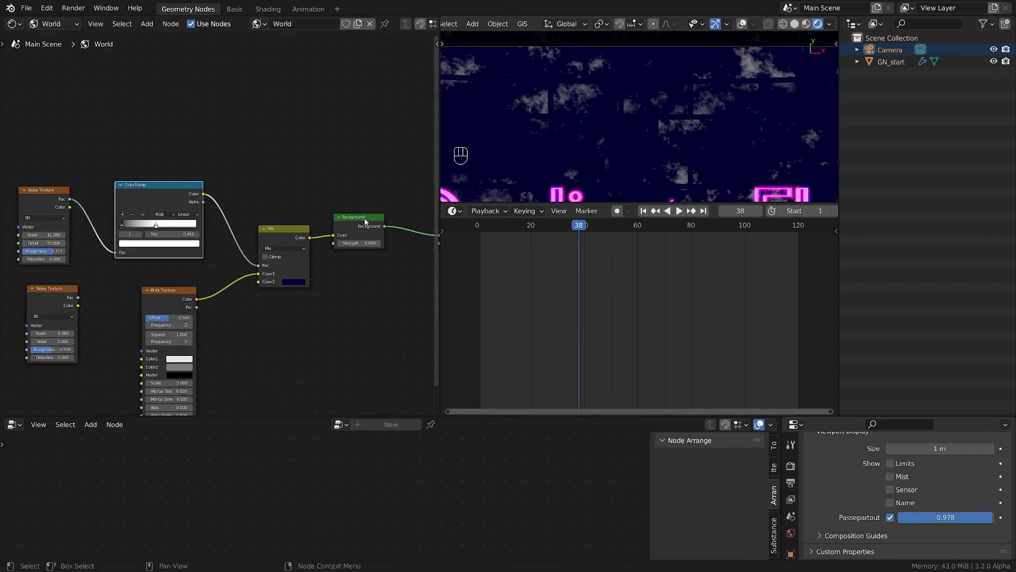
left_click_drag(365, 221, 395, 217)
left_click(288, 234)
left_click_drag(287, 233, 317, 224)
Set the Brick Texture's Color1 to a light pink
middle_click_drag(223, 319, 332, 288)
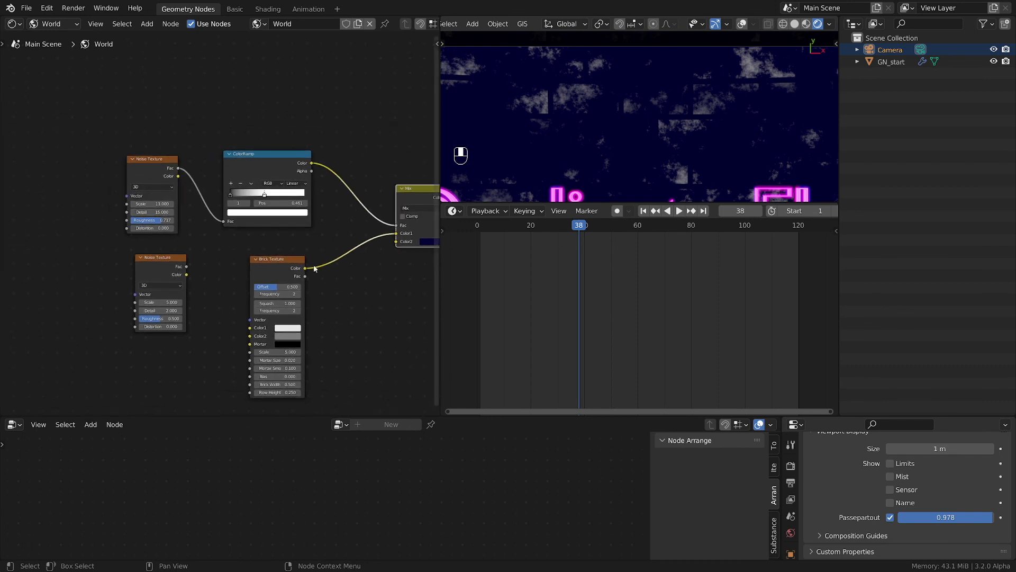
scroll(333, 291, "up", 5)
scroll(320, 390, "up", 1)
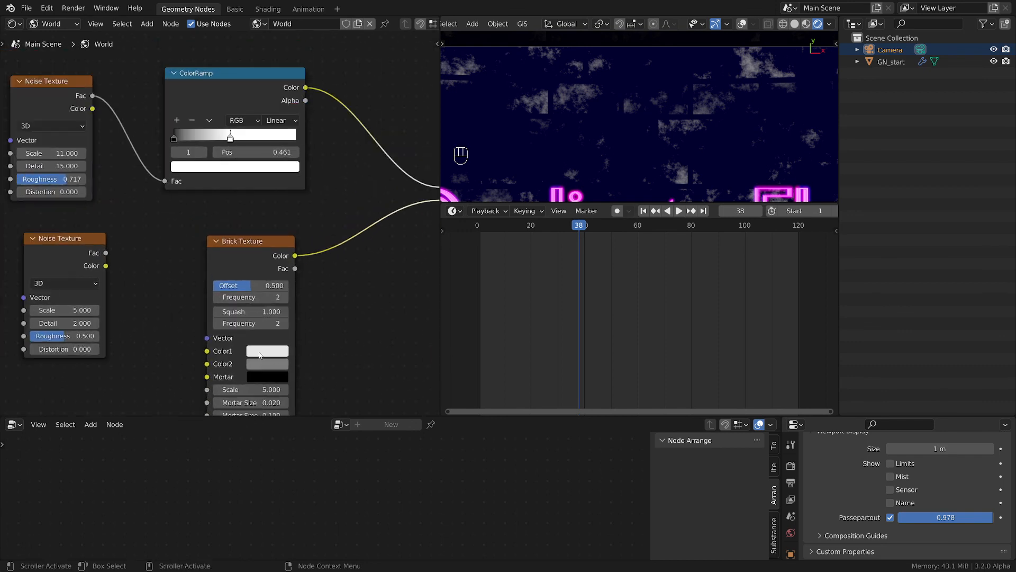
left_click(262, 352)
left_click_drag(303, 228, 308, 231)
scroll(331, 365, "up", 1)
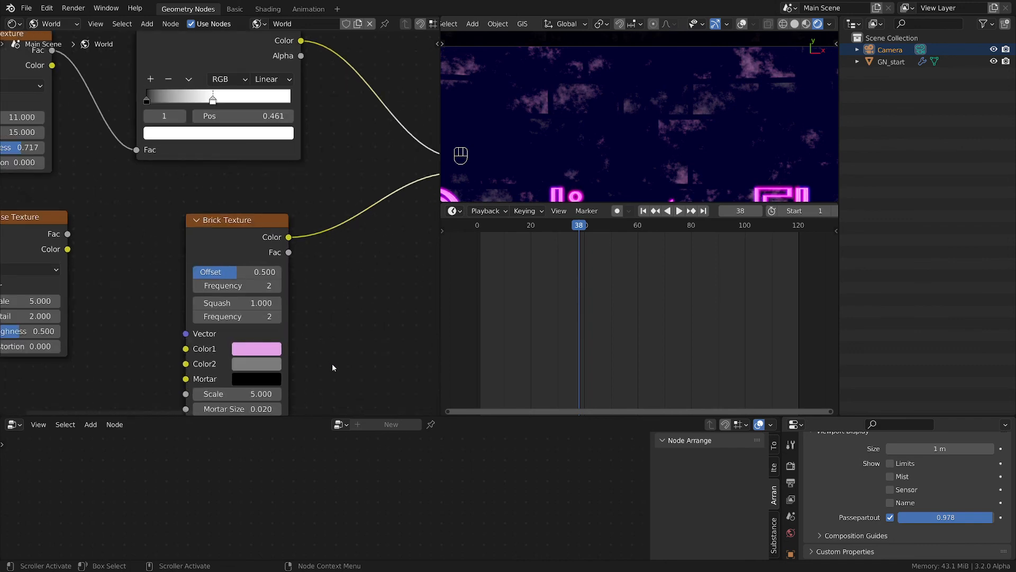
Set the Brick Texture's Color2 to a muted blue (H 0.612, S 0.806, V 0.200) and its Mortar to dark blue
left_click(256, 364)
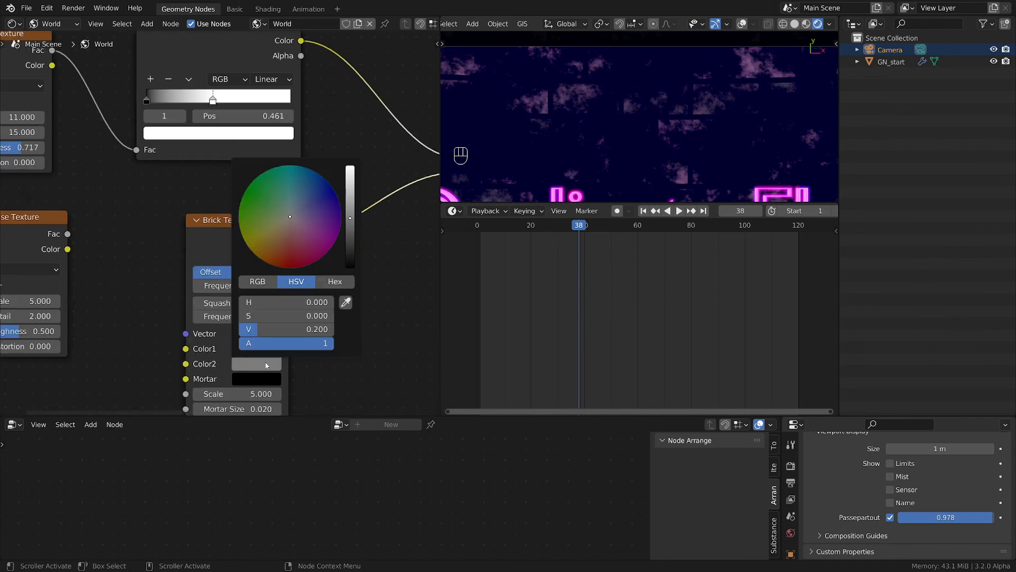
left_click_drag(306, 231, 305, 192)
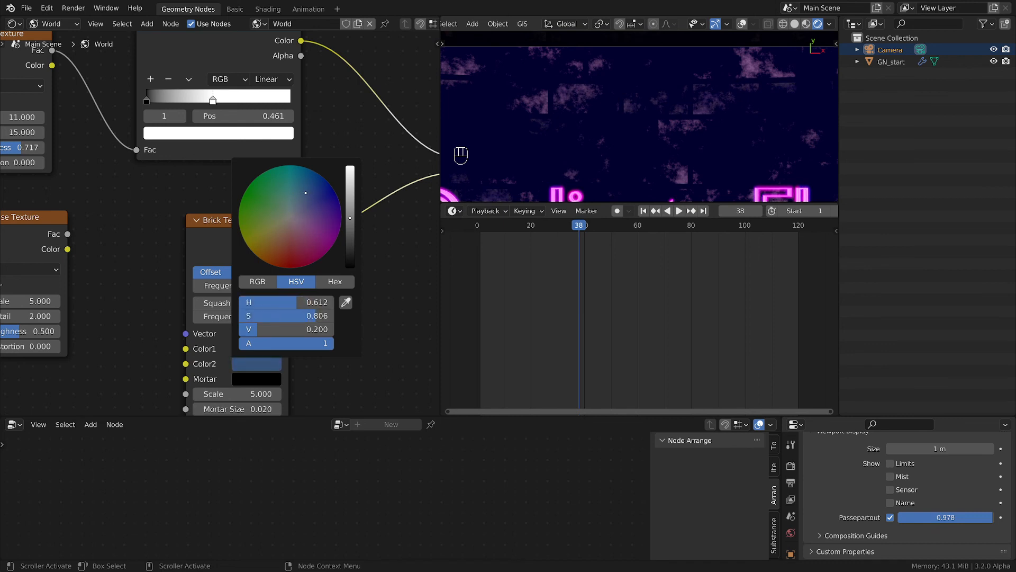
left_click(274, 379)
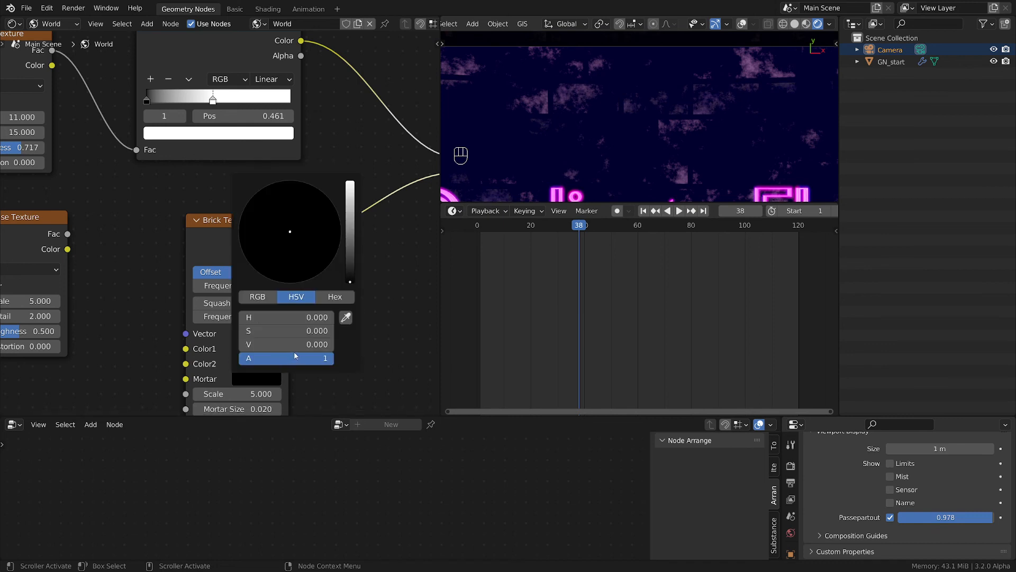
mouse_move(350, 281)
left_mouse_down()
mouse_move(309, 235)
mouse_move(335, 205)
left_mouse_up()
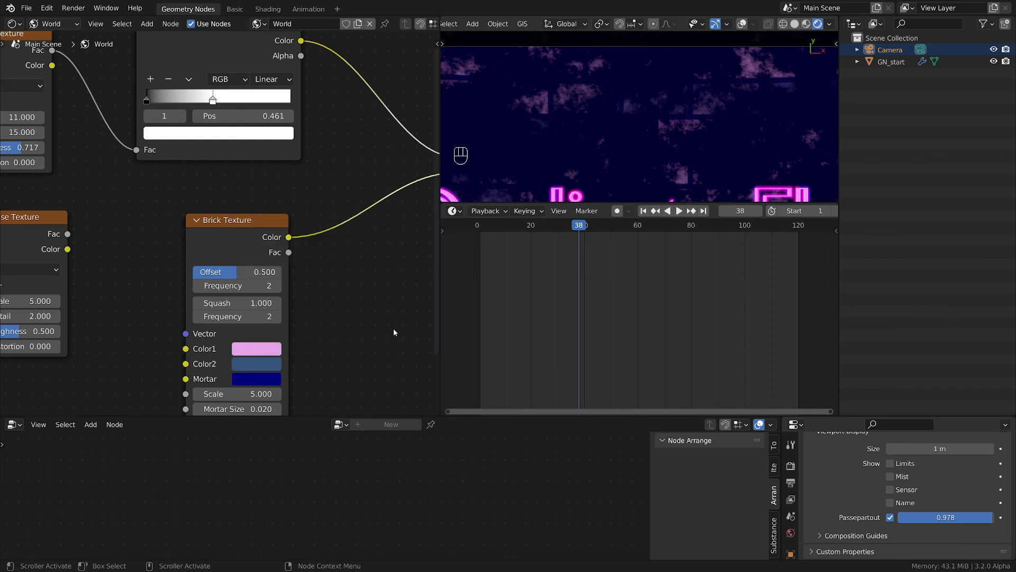
Duplicate the Mix node and place the copy between the Brick Texture and the original Mix node
left_click_drag(248, 225, 238, 213)
scroll(320, 270, "down", 3)
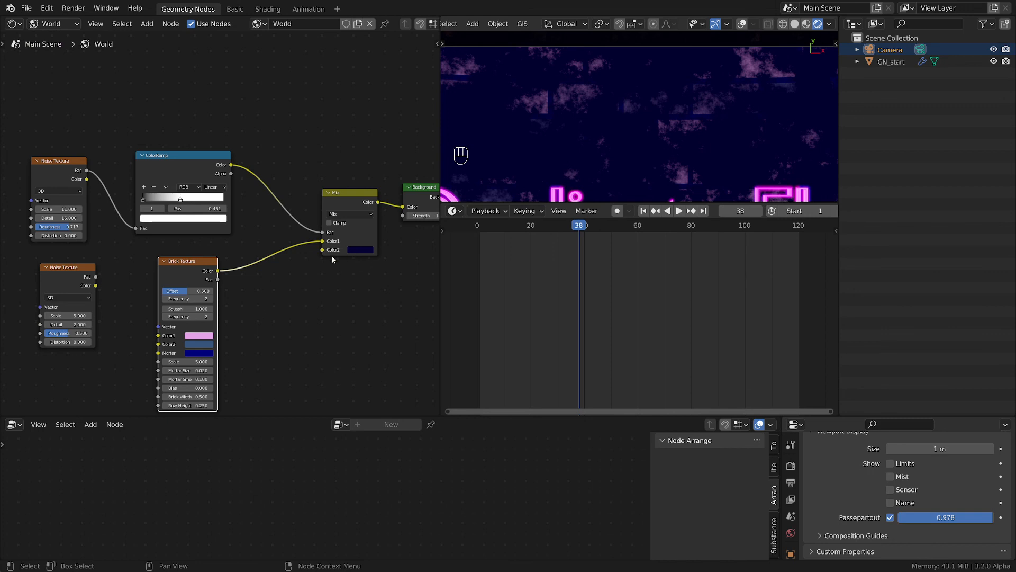
left_click_drag(351, 192, 363, 194)
middle_click_drag(387, 300, 407, 266)
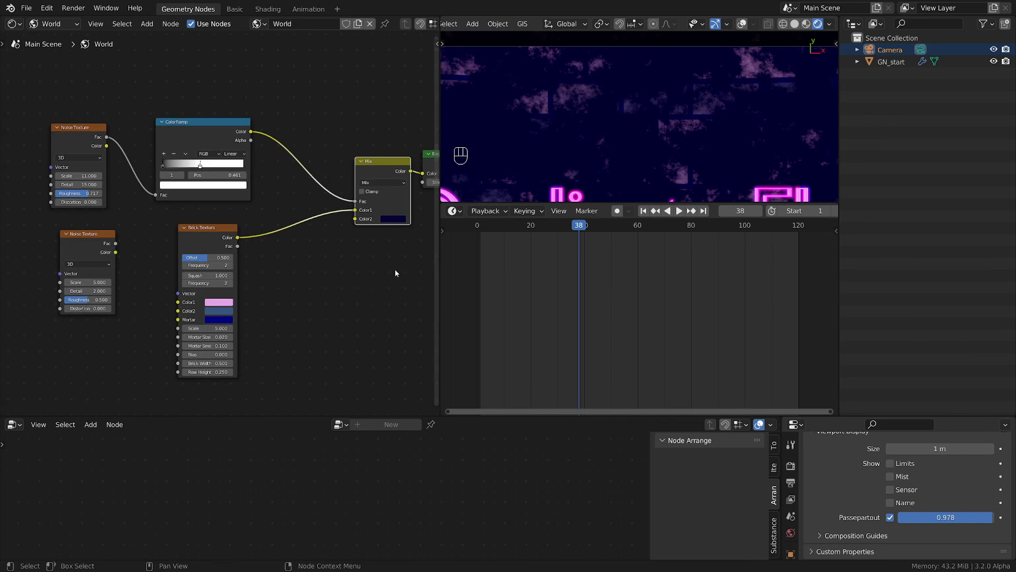
key("shift+d")
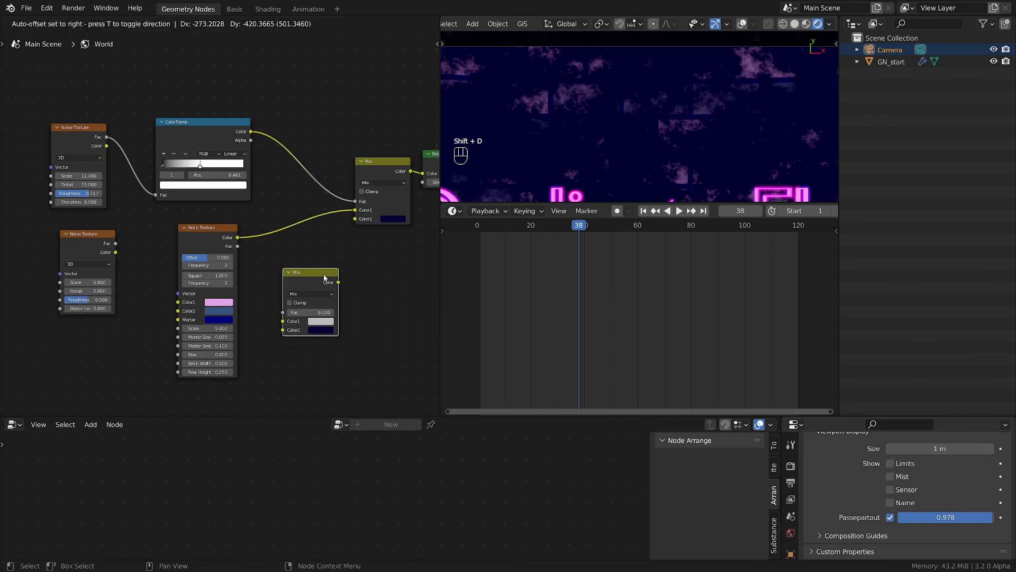
left_click(331, 276)
Link the duplicated Mix node's Color output to the original Mix node's Color2 input
left_click_drag(198, 243, 163, 232)
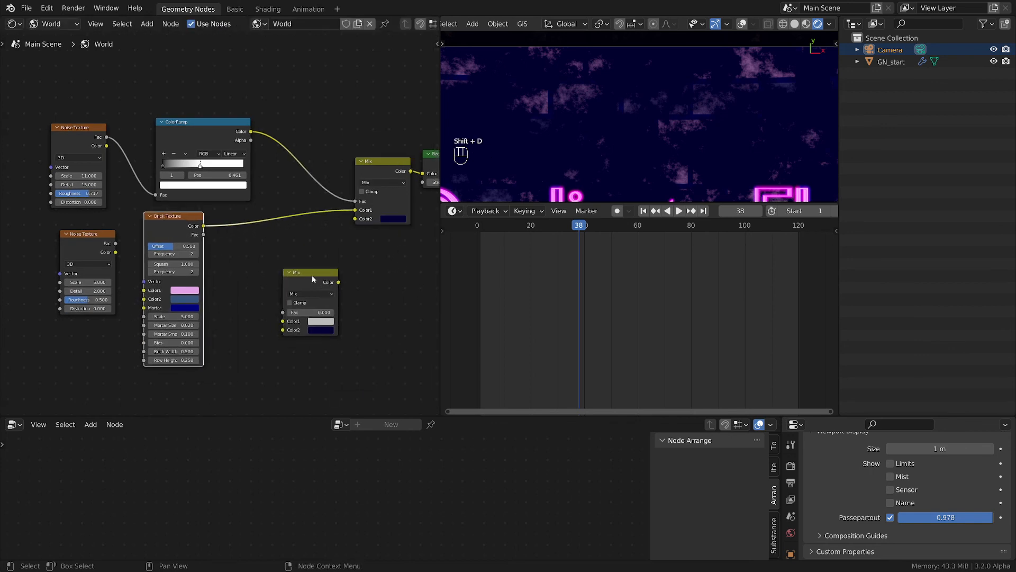
left_click_drag(312, 279, 363, 221)
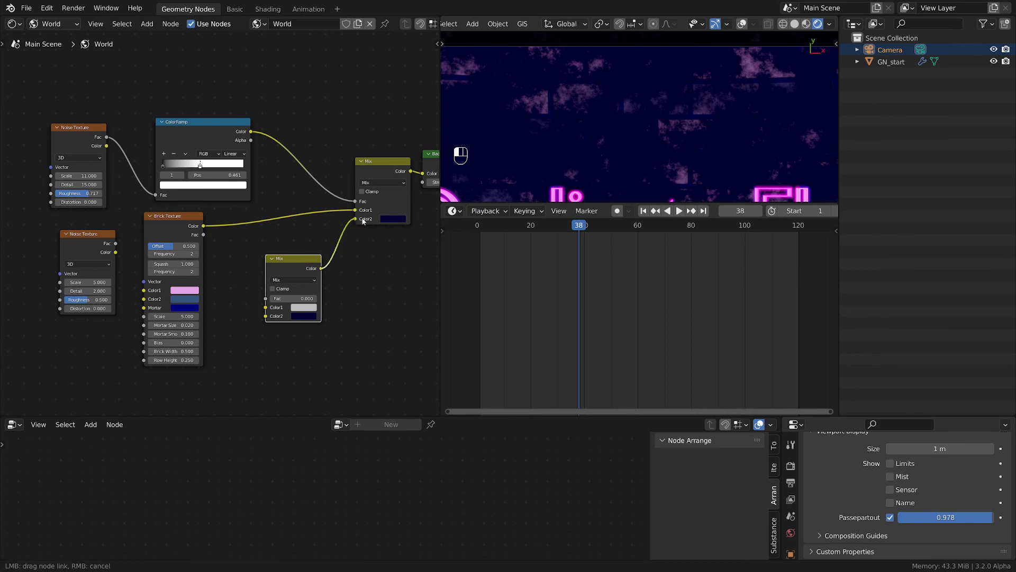
scroll(307, 272, "up", 2)
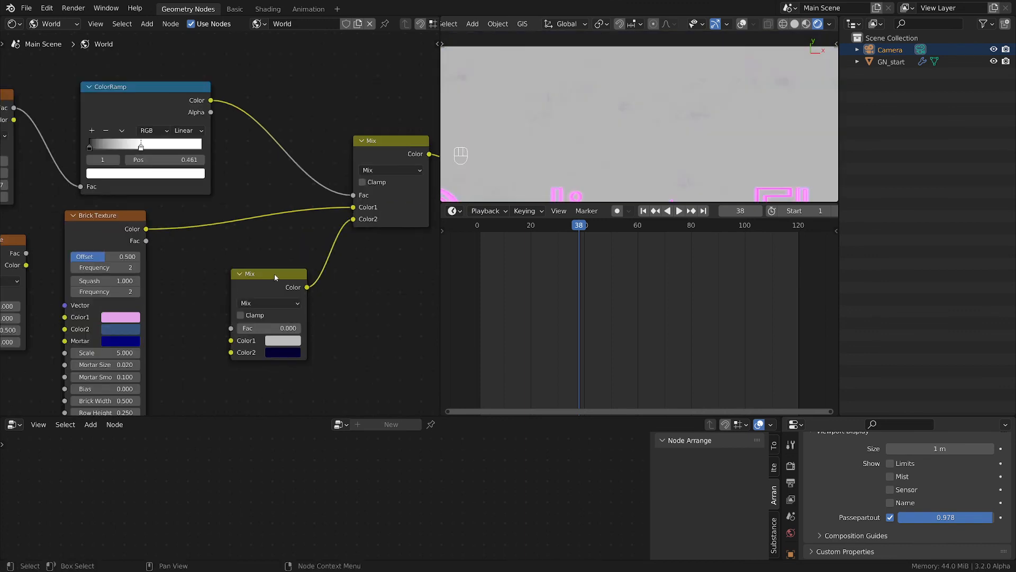
left_click_drag(264, 275, 272, 267)
Link the lower Noise Texture's Fac output to the duplicated Mix node's Fac input
scroll(202, 311, "down", 3)
middle_click_drag(173, 304, 242, 313)
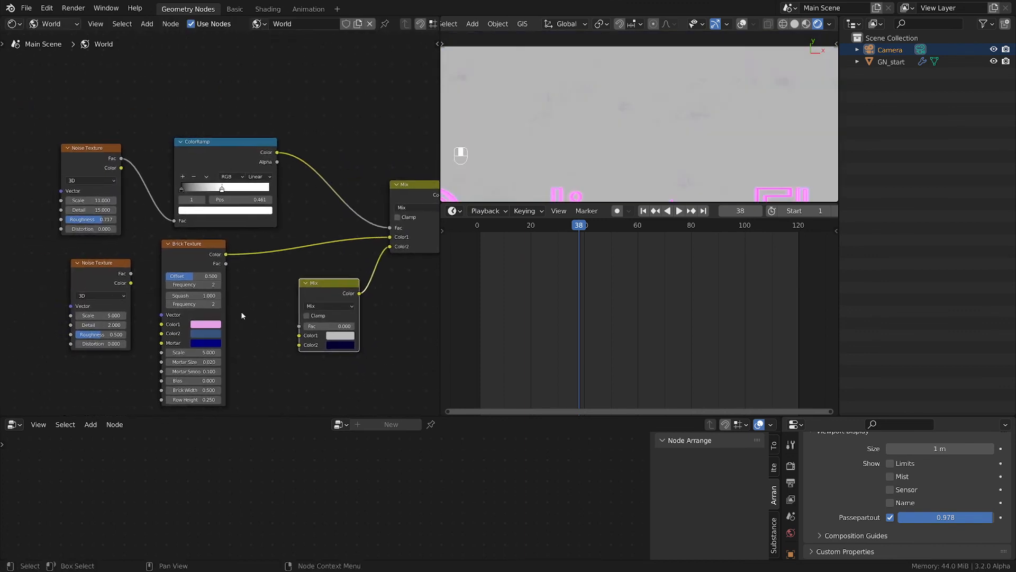
left_click_drag(132, 273, 300, 328)
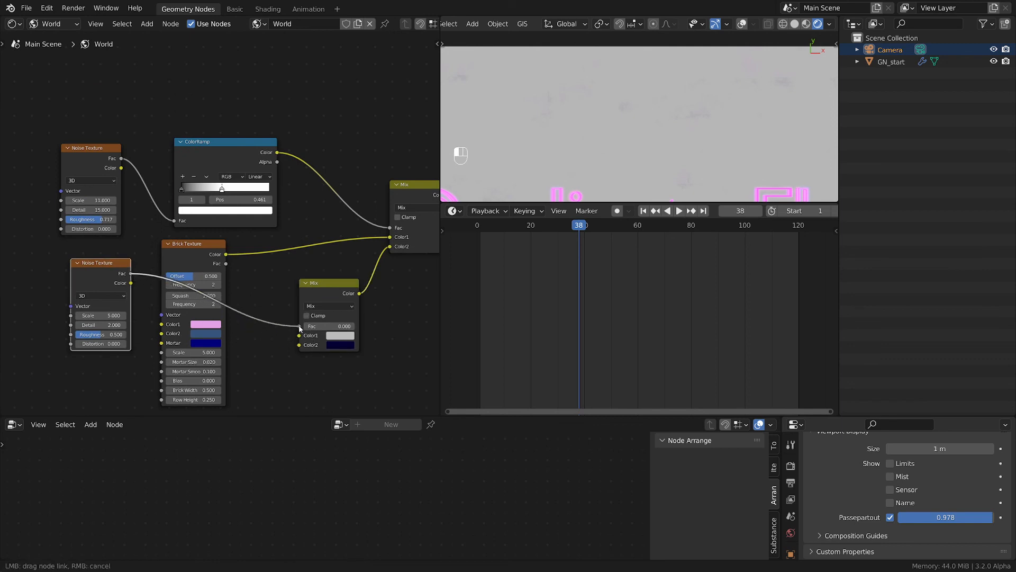
left_click_drag(275, 368, 281, 366)
scroll(296, 364, "up", 2)
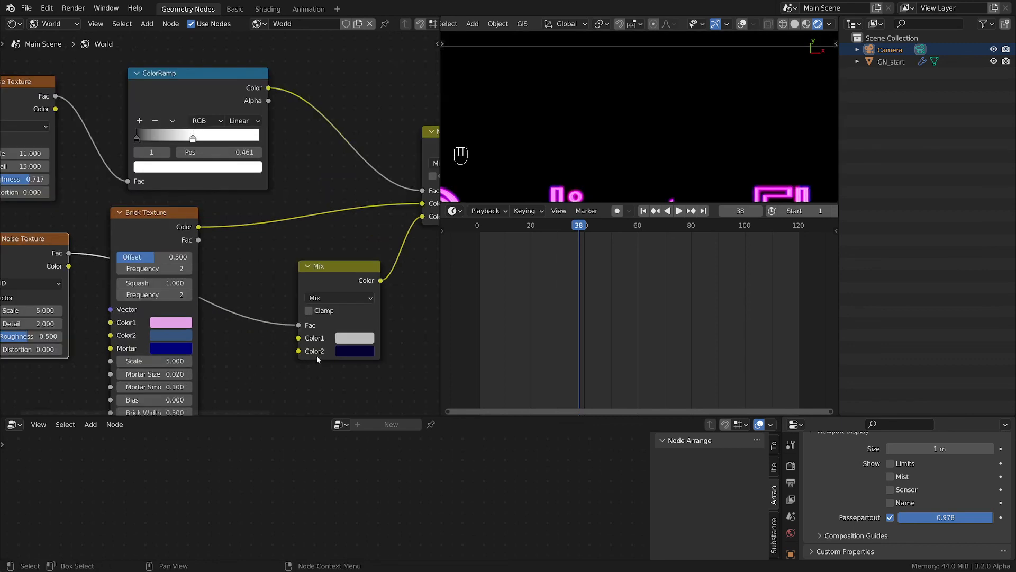
Copy the duplicated Mix node's dark blue Color2 into Color1 and darken Color1 to a value of 0.004
left_click(349, 341)
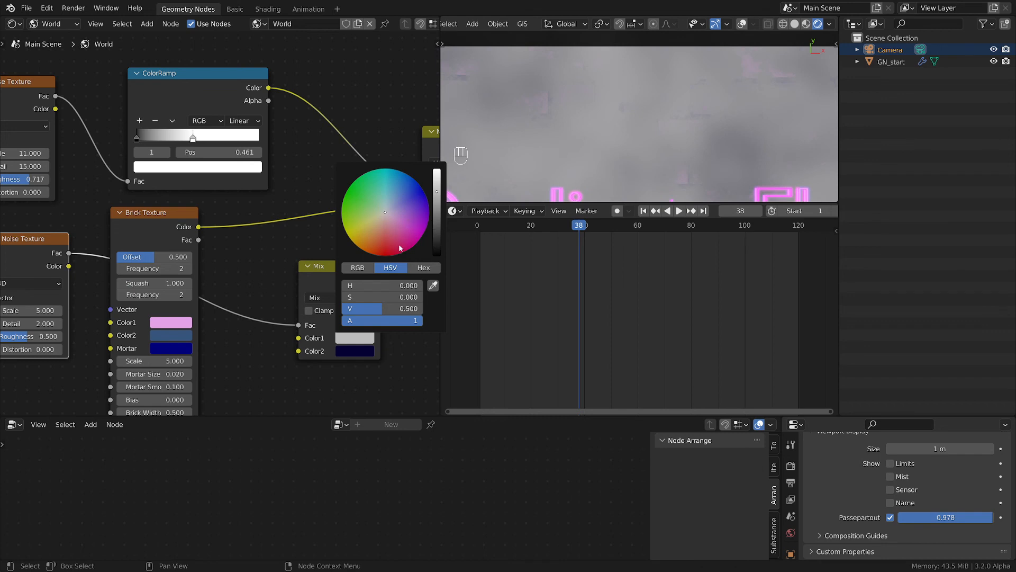
key("ctrl+c")
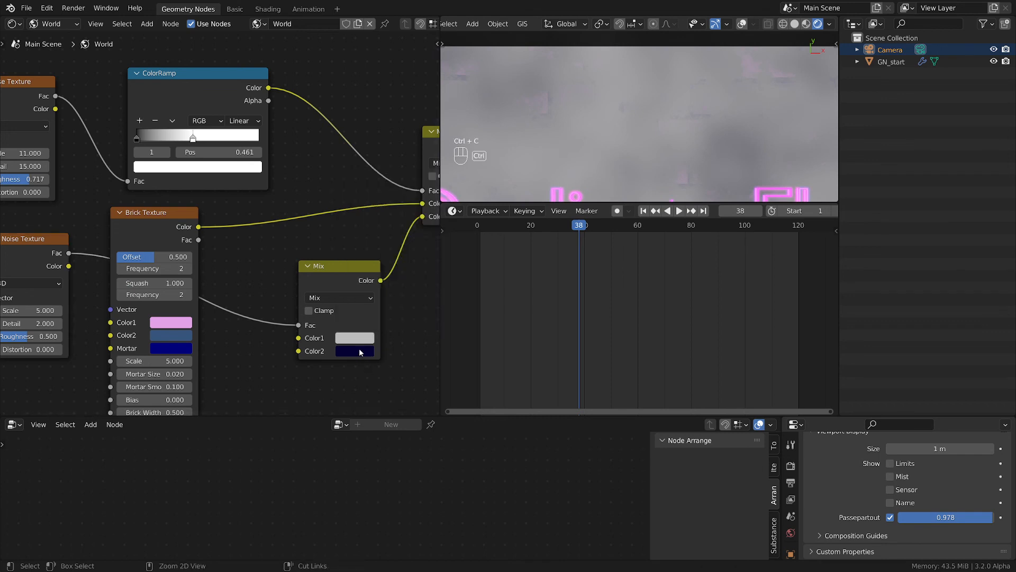
key("ctrl+v")
key("ctrl+v")
left_click(362, 339)
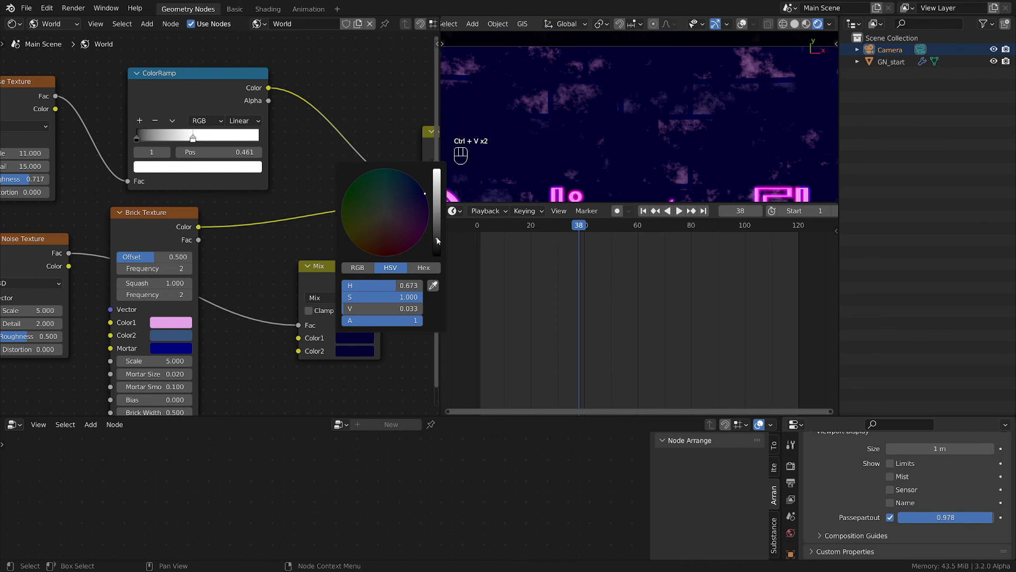
left_click_drag(438, 242, 436, 252)
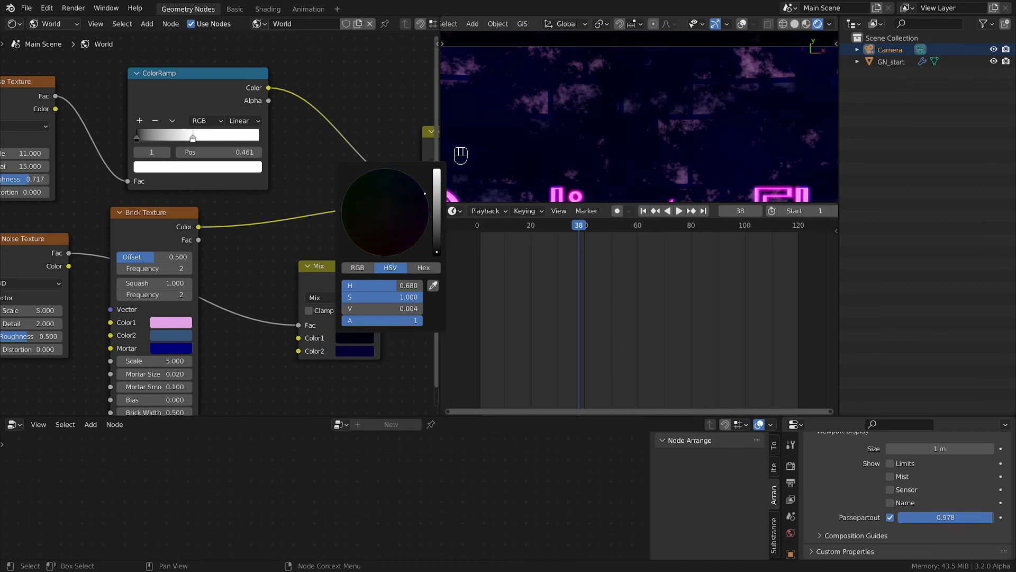
Brighten the dark blue Color2 of the duplicated Mix node
left_click(366, 353)
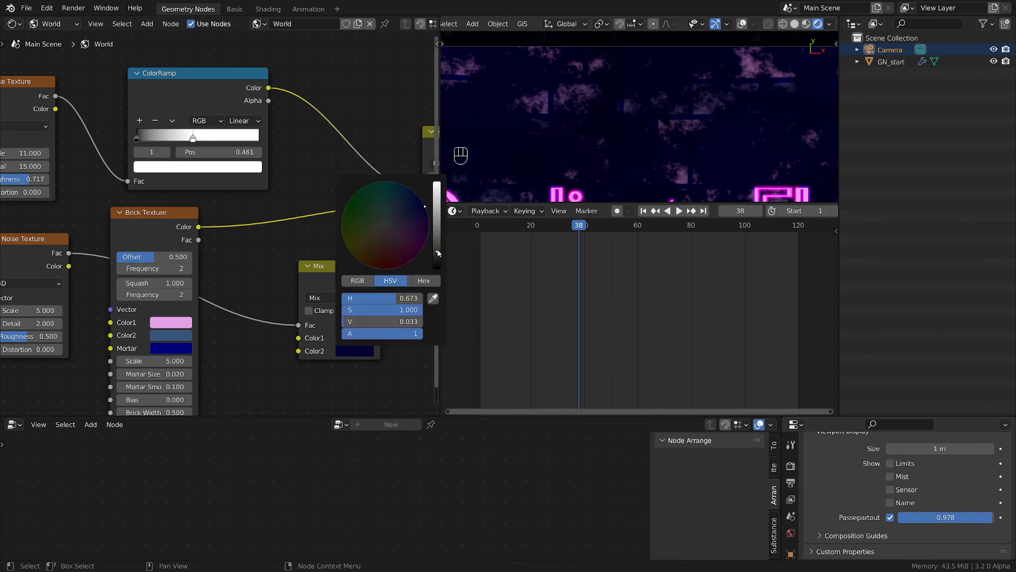
left_click_drag(438, 253, 438, 244)
scroll(320, 351, "down", 1)
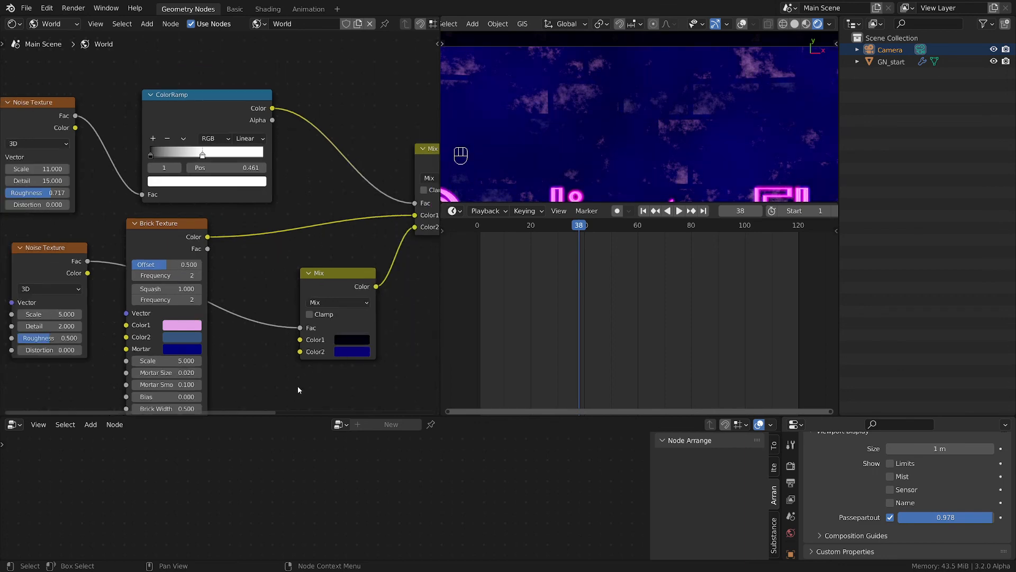
Set the lower Noise Texture's Scale to 1000 and its Roughness to 0.361
scroll(297, 390, "down", 1)
middle_click_drag(77, 382, 147, 375)
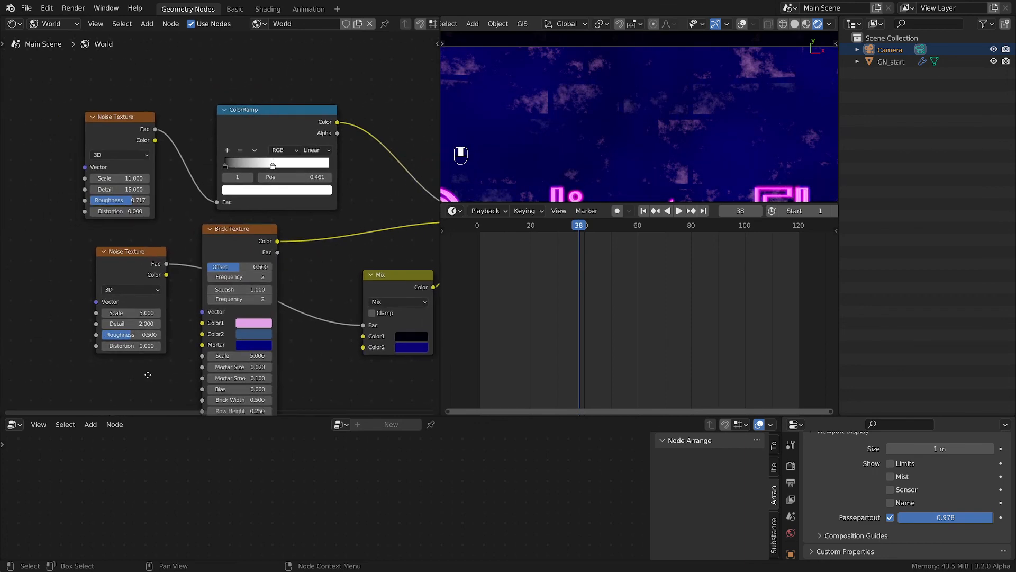
scroll(143, 373, "up", 1)
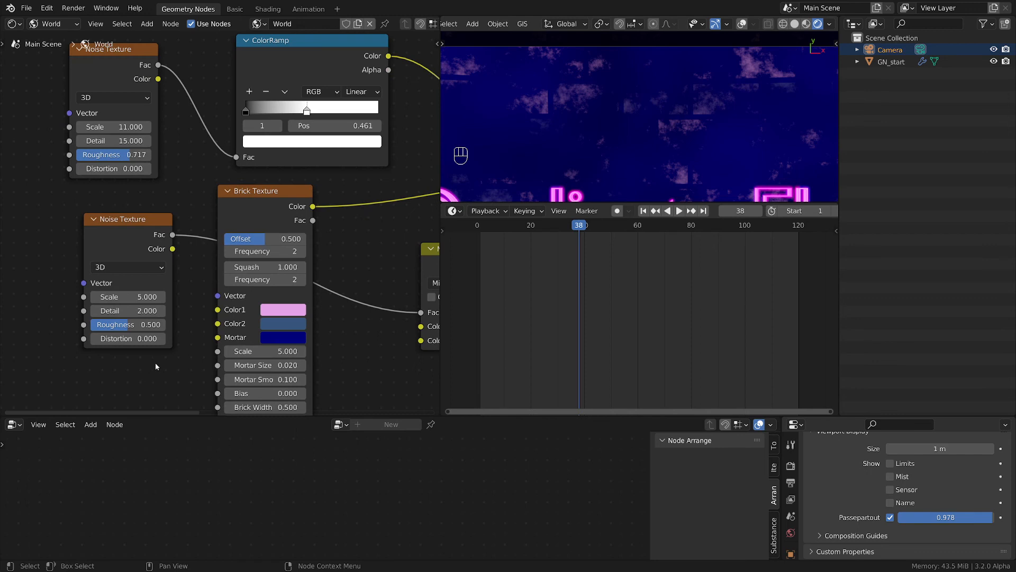
left_click_drag(127, 297, 118, 345)
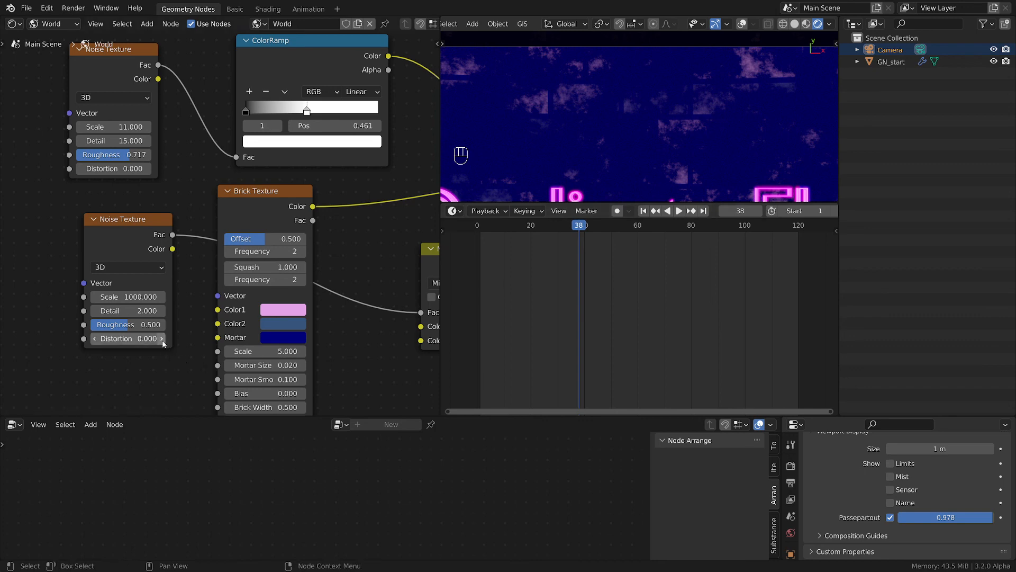
mouse_move(132, 324)
left_mouse_down()
mouse_move(142, 324)
mouse_move(118, 324)
left_mouse_up()
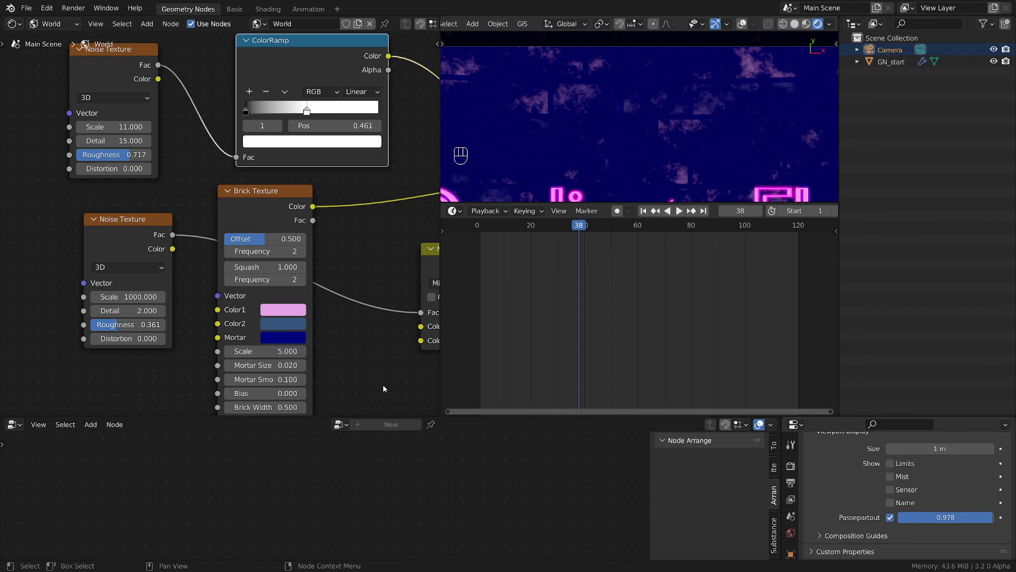
Insert a duplicate ColorRamp between the lower Noise Texture and its Mix node, with the black stop at 0.388 and the white stop at the far end
scroll(383, 391, "down", 1)
key("shift+d")
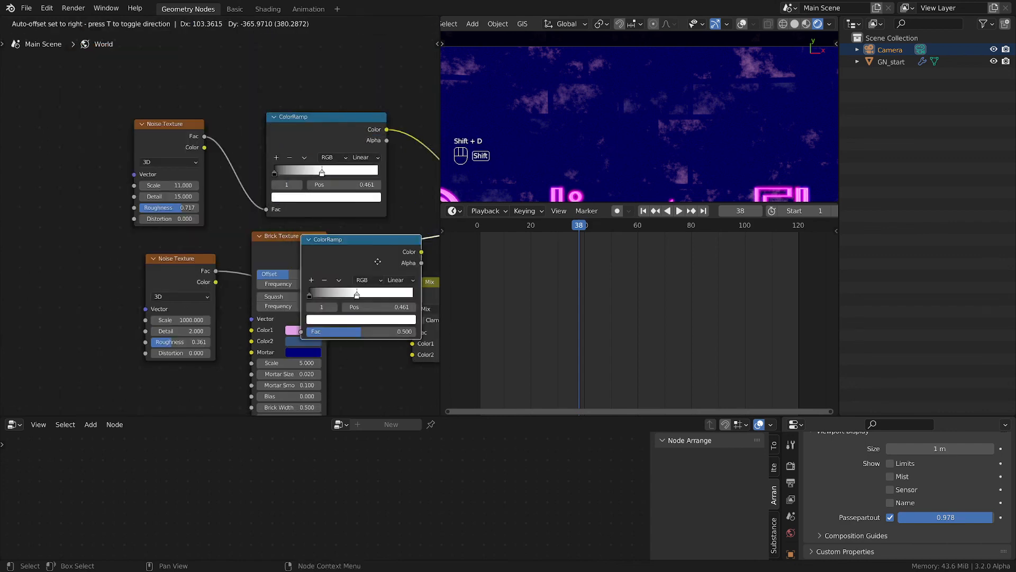
left_click(358, 332)
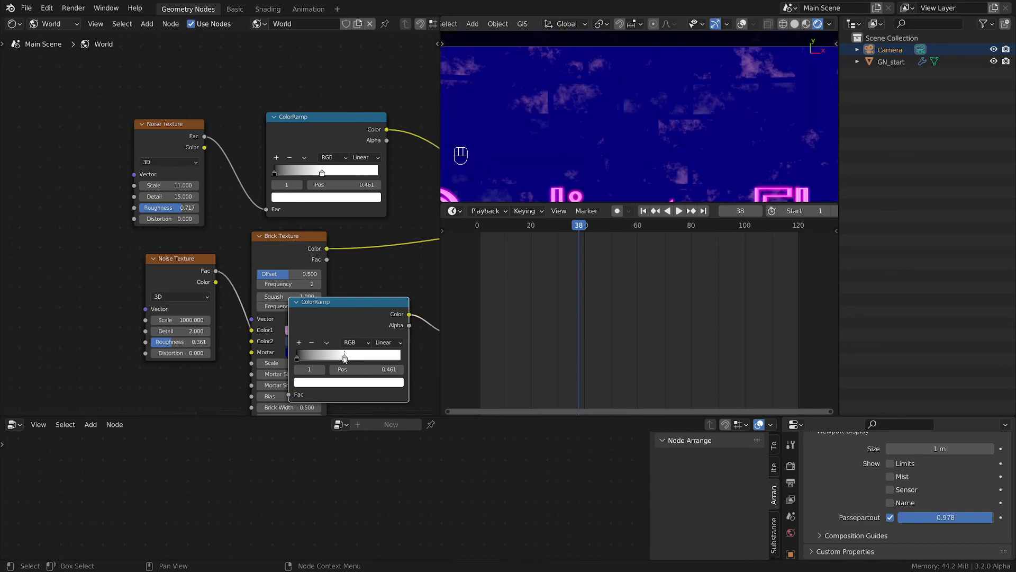
left_click_drag(370, 360, 421, 363)
left_click_drag(303, 360, 341, 359)
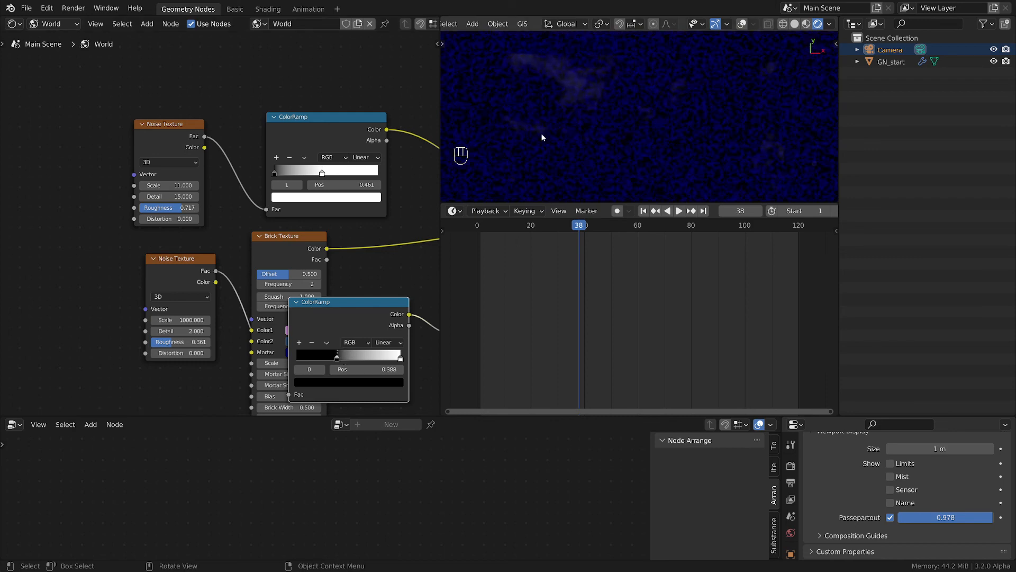
Space out the copied ColorRamp and the duplicated Mix node so they no longer crowd the Brick Texture node
left_click_drag(347, 302, 381, 292)
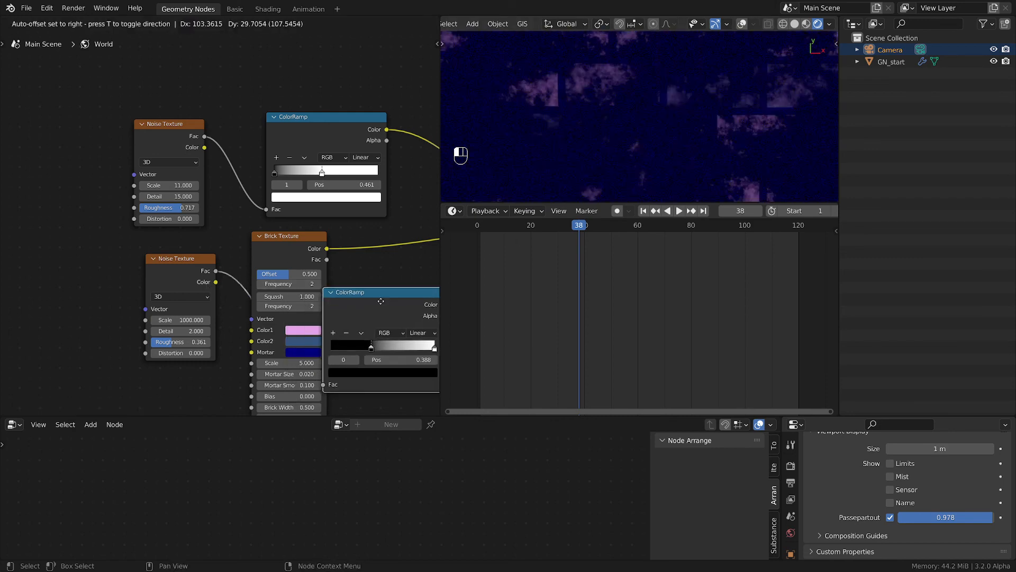
scroll(313, 272, "down", 2)
scroll(314, 272, "down", 5)
middle_click_drag(367, 258, 177, 268)
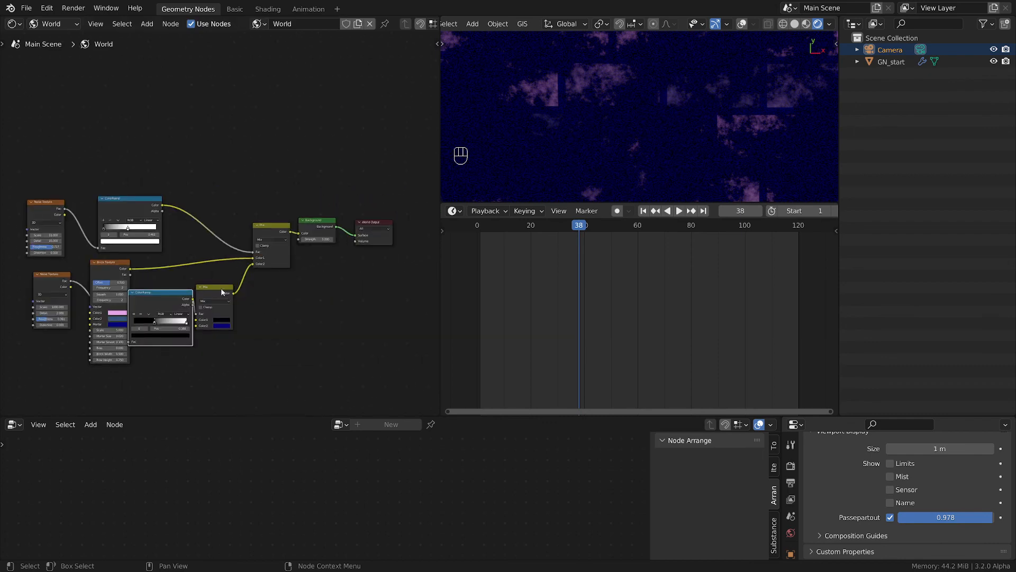
left_click_drag(221, 289, 238, 283)
left_click_drag(160, 293, 171, 289)
Move the camera back along its local Z axis until the whole text fits inside the camera frame
scroll(535, 154, "down", 5)
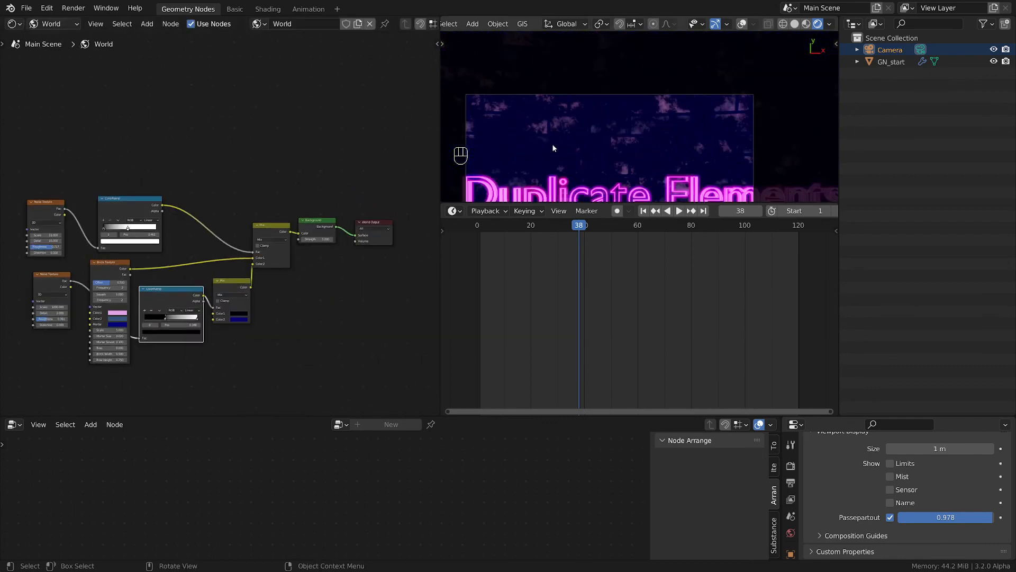
scroll(554, 148, "down", 5)
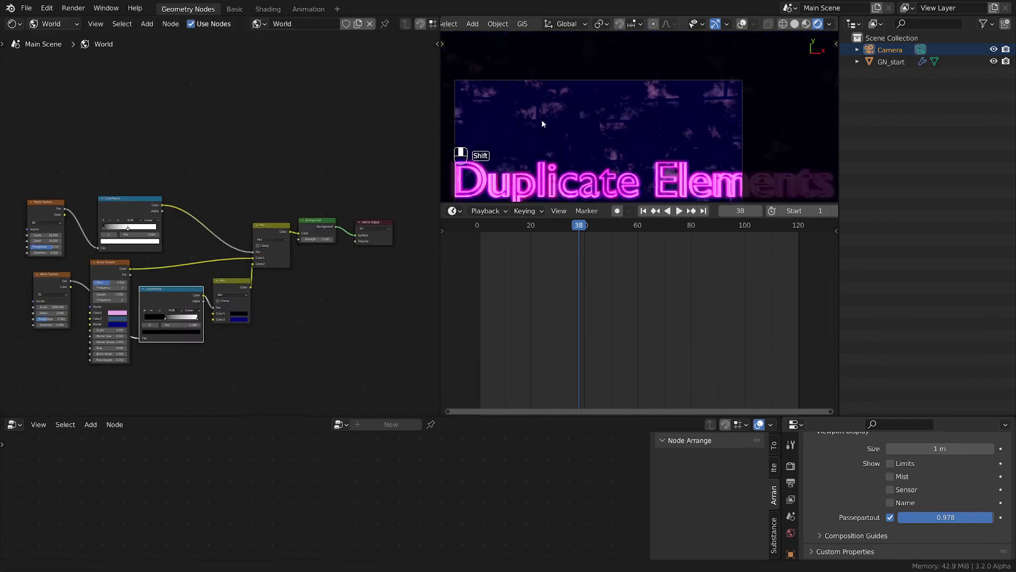
left_click(884, 51)
key("g")
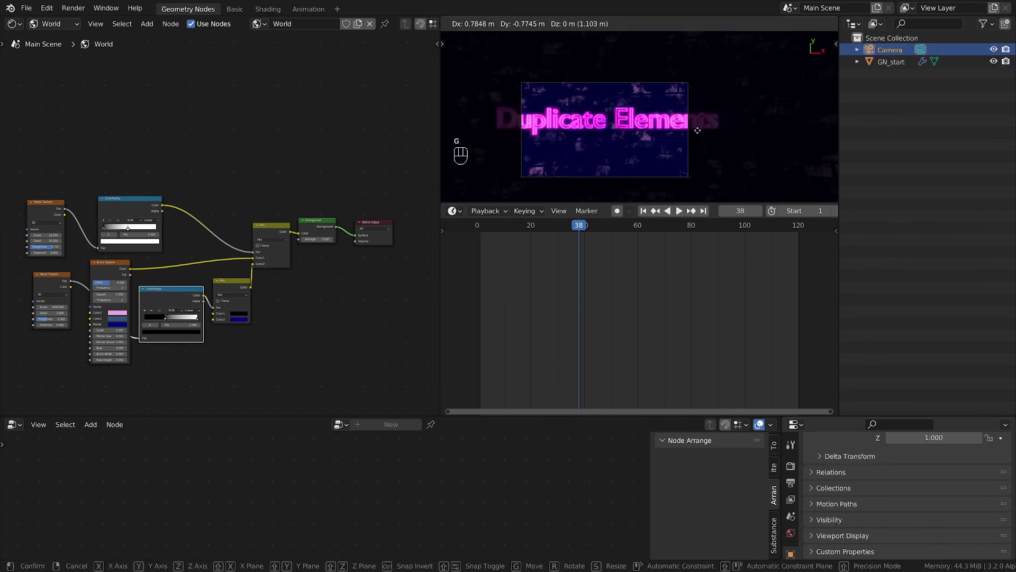
key("z")
key("z")
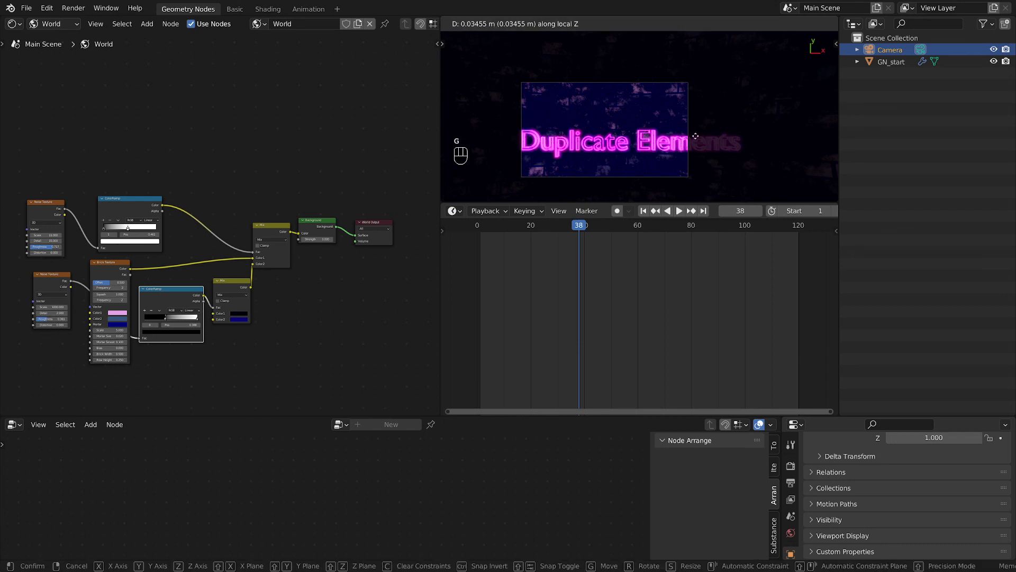
left_click(710, 165)
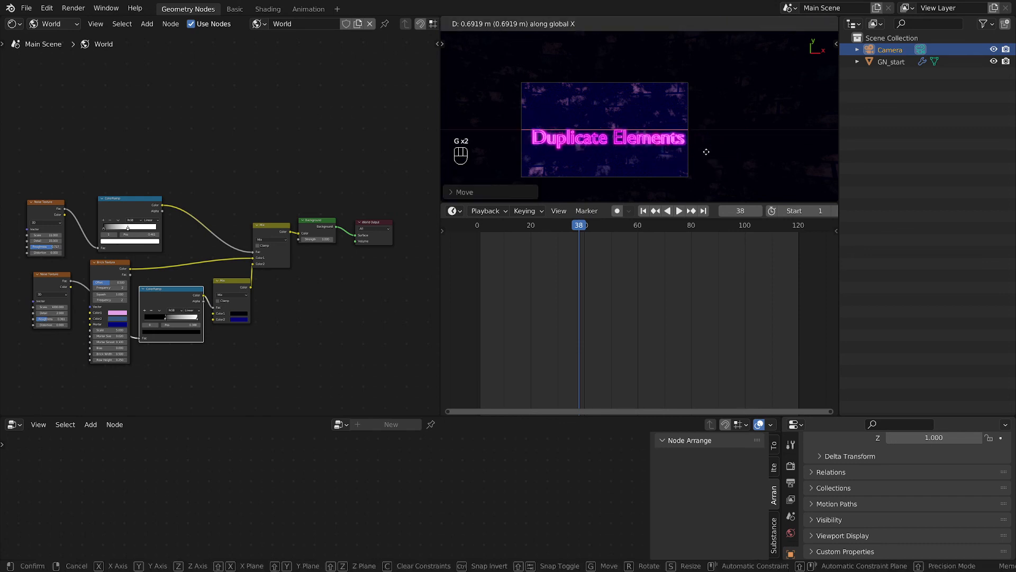
Shift the camera along global X and slightly downward to centre the text in the frame
left_click(713, 157)
key("g")
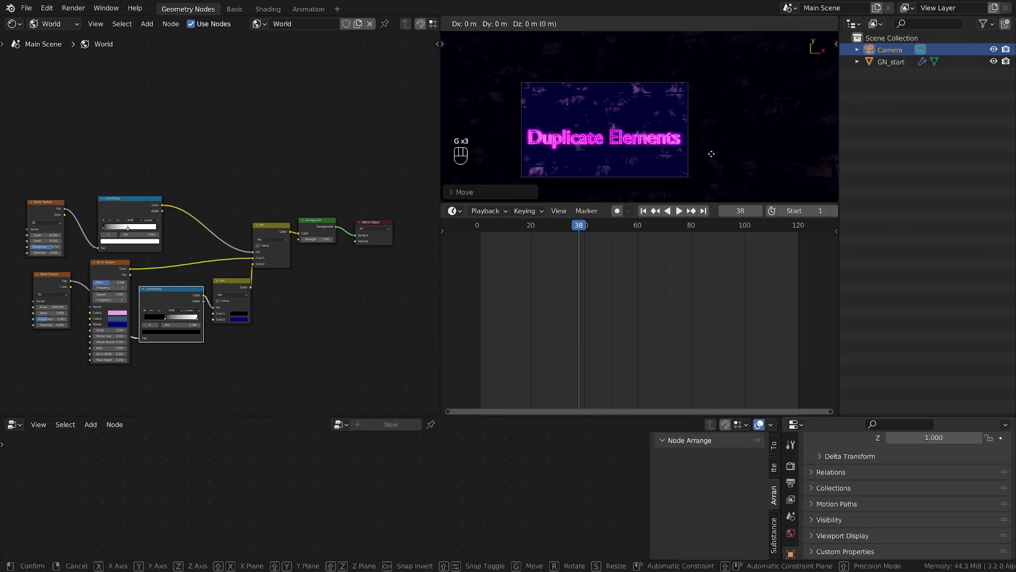
left_click(608, 110)
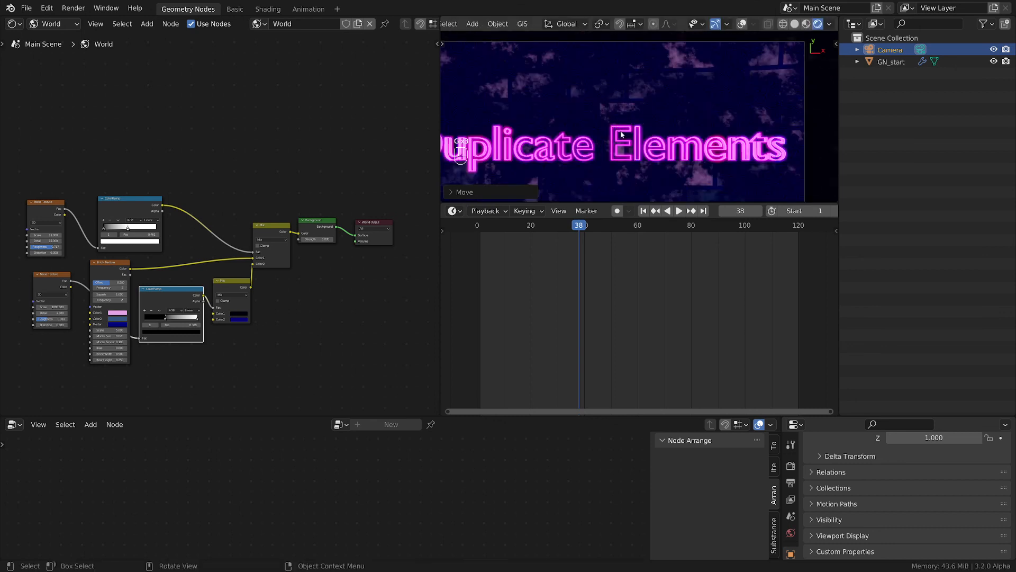
left_click(310, 324)
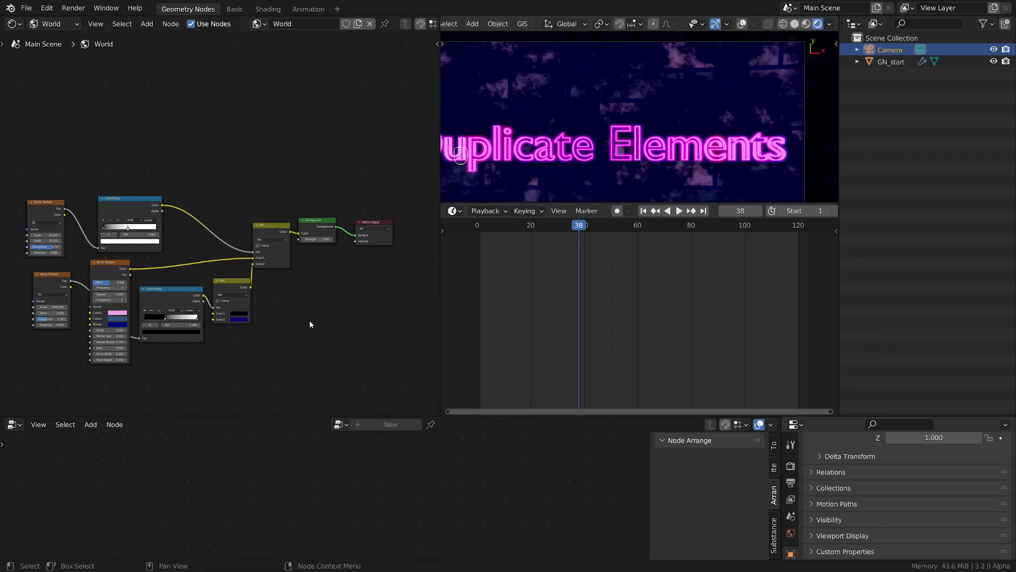